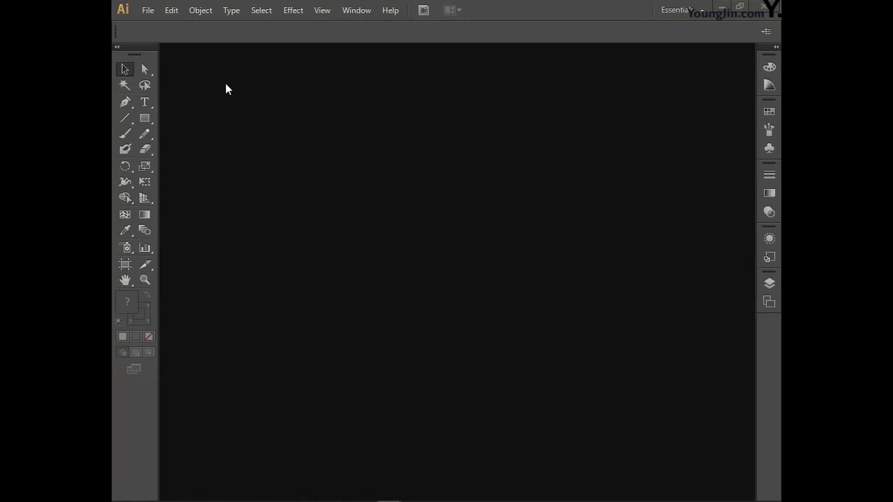
- Create a new CMYK document named 일러스트작업, 166 mm wide and 226 mm high, with units in millimetres
left_click(148, 13)
left_click(164, 27)
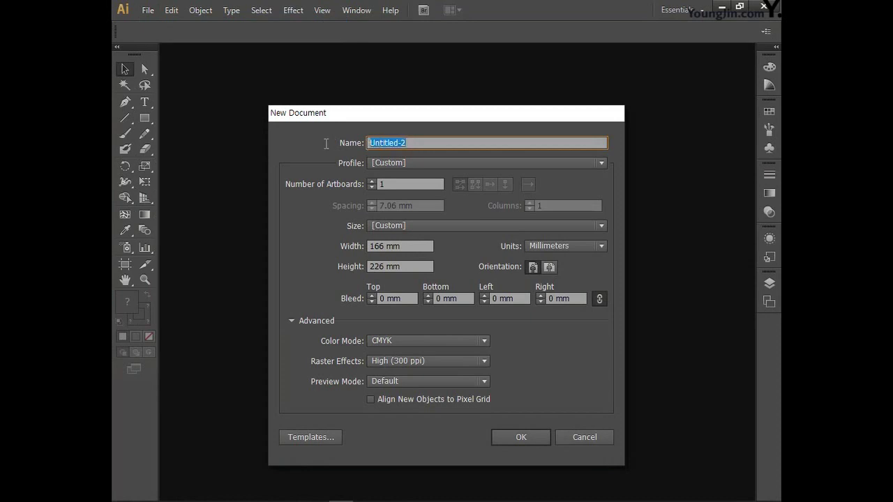
type("일러스트작업")
left_click(549, 247)
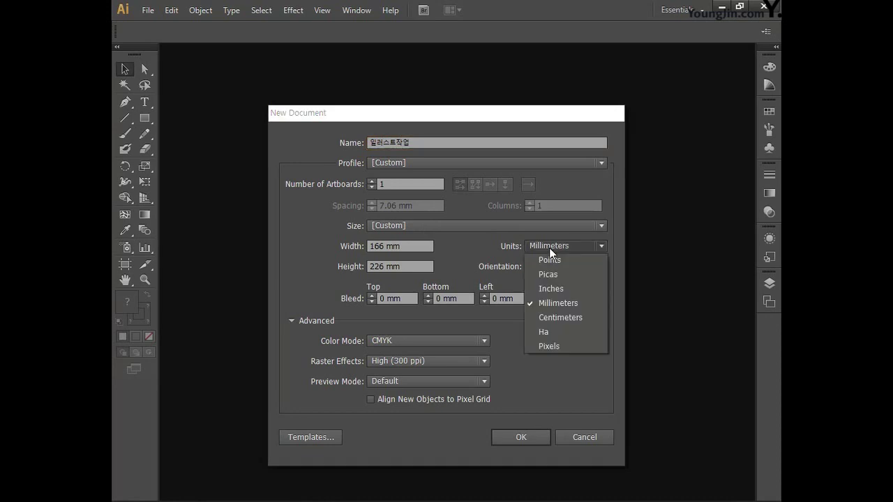
left_click(552, 303)
key("shift+Tab")
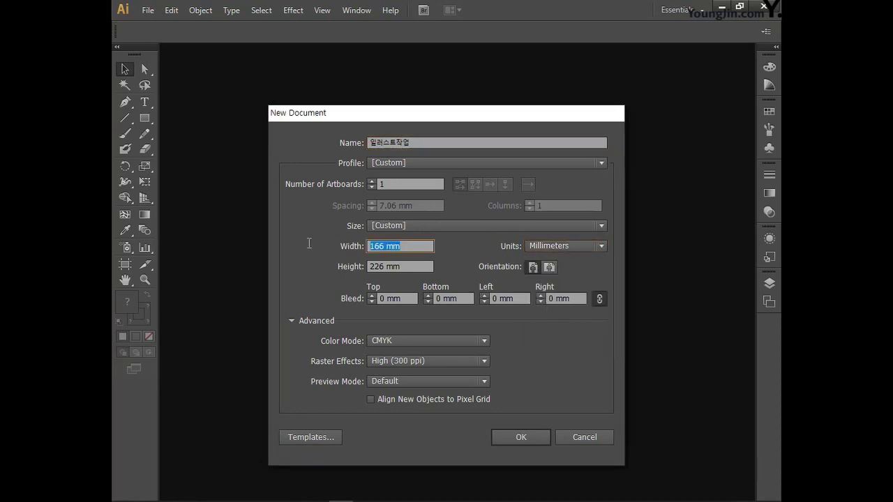
type("166")
key("Tab")
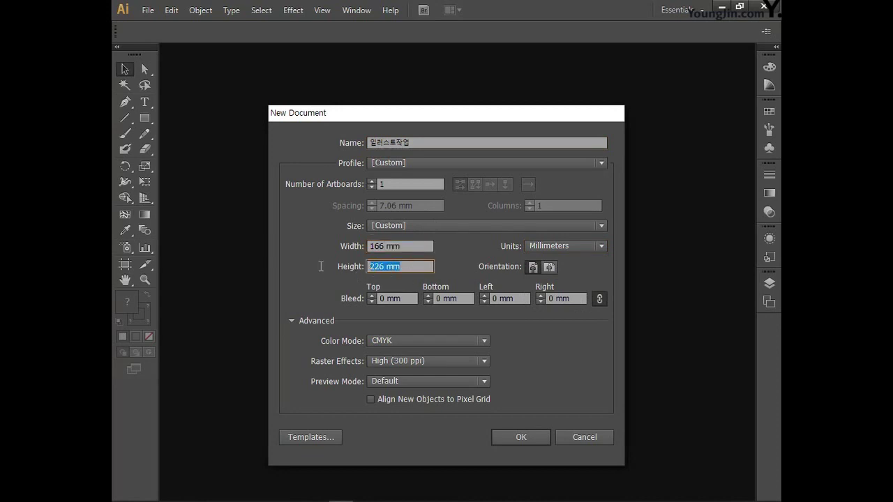
type("226")
left_click(401, 339)
left_click(400, 359)
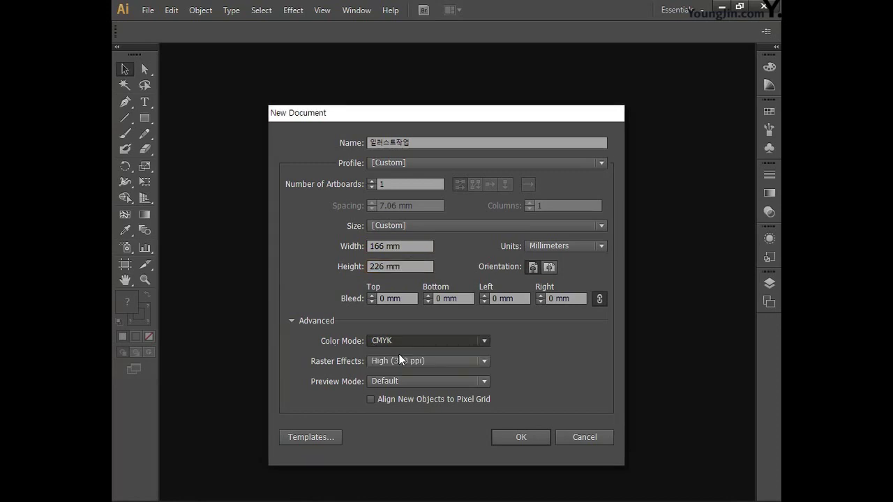
left_click(517, 437)
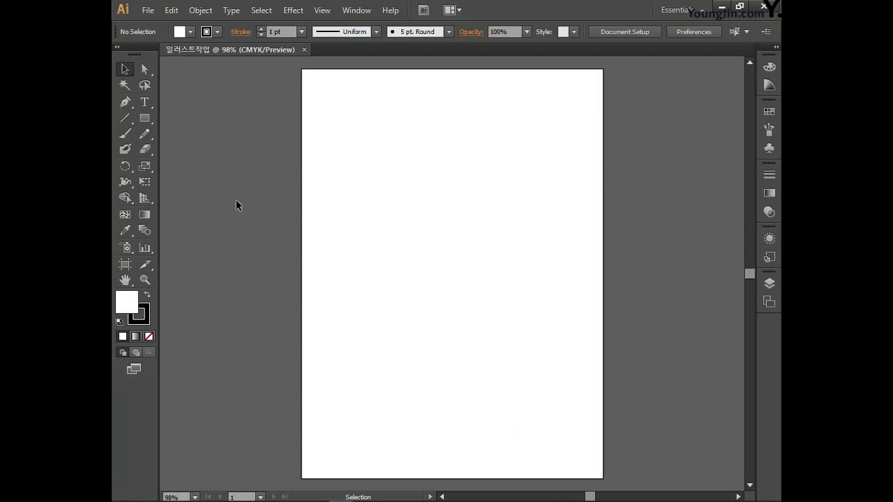
- Create a rectangular grid 160 mm wide and 220 mm high with 3 horizontal and 3 vertical dividers
left_click(124, 118)
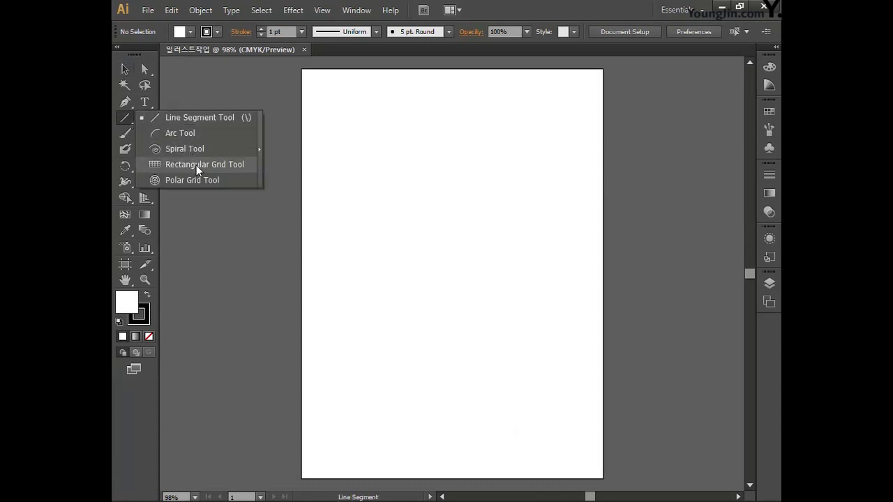
left_click(196, 166)
left_click(312, 107)
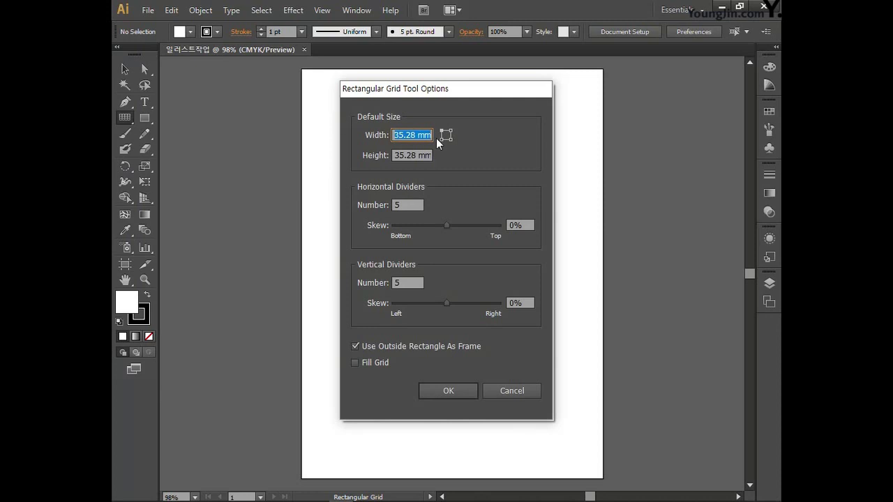
type("160")
left_click(391, 157)
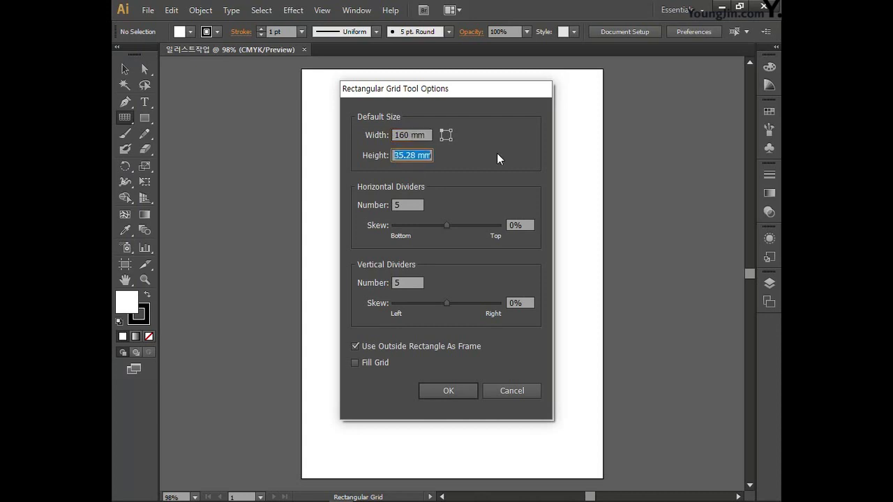
type("220")
left_click_drag(419, 204, 356, 203)
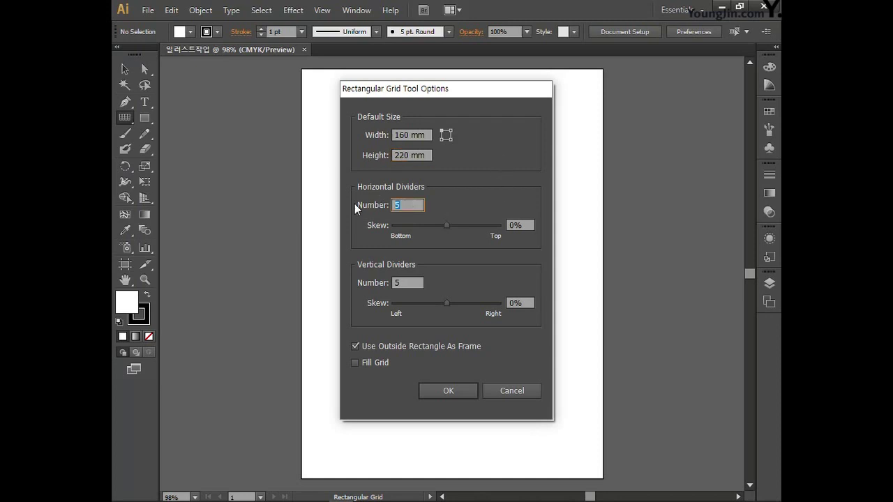
type("3")
left_click_drag(406, 282, 356, 284)
type("3")
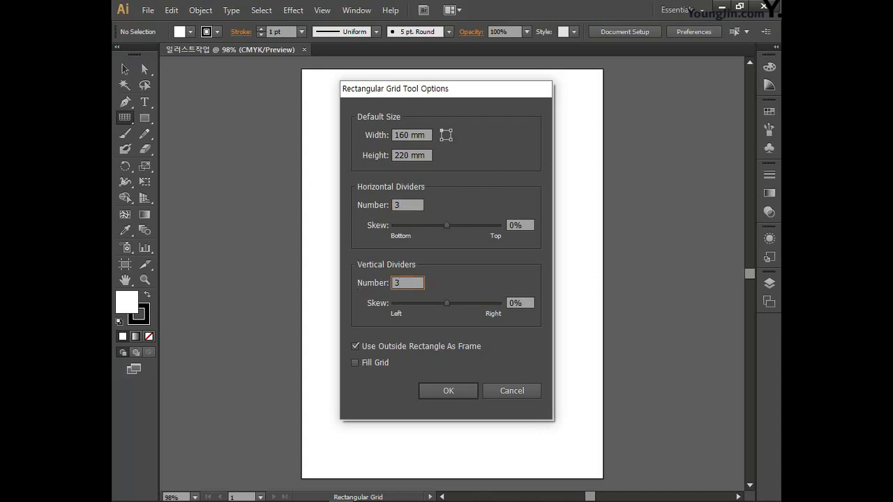
left_click(446, 391)
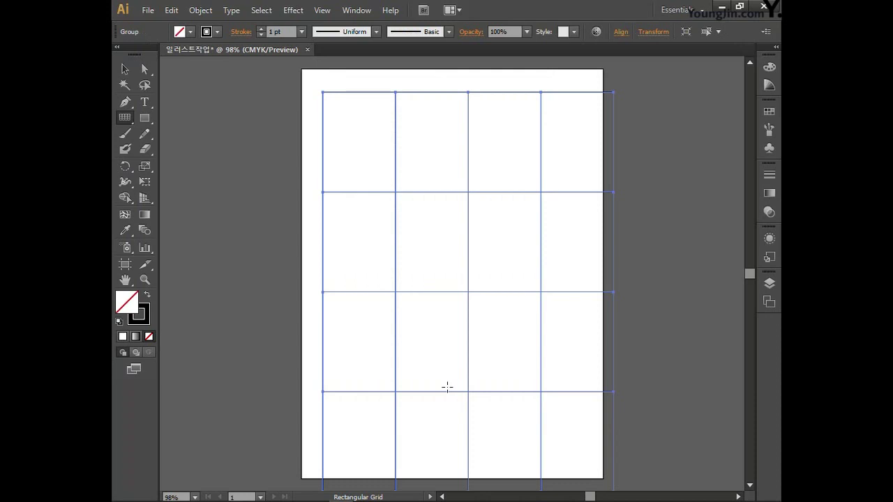
- Centre the grid horizontally and vertically on the artboard, and deselect it
left_click(621, 32)
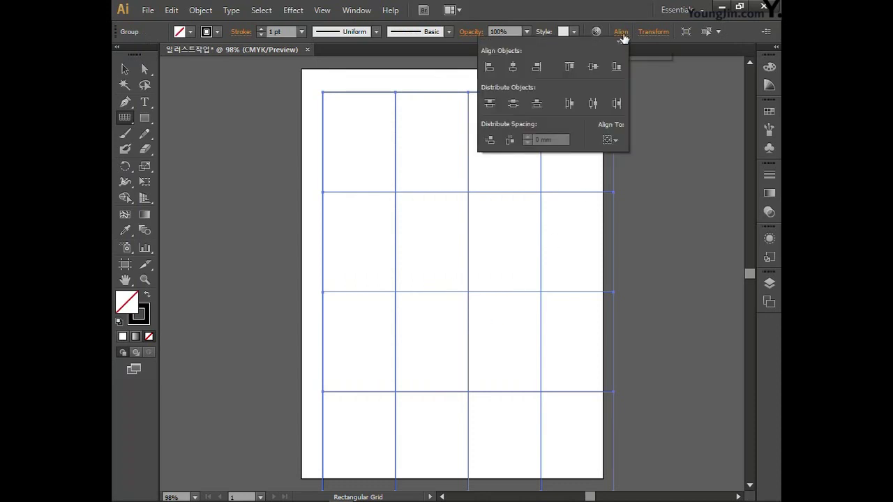
left_click(608, 141)
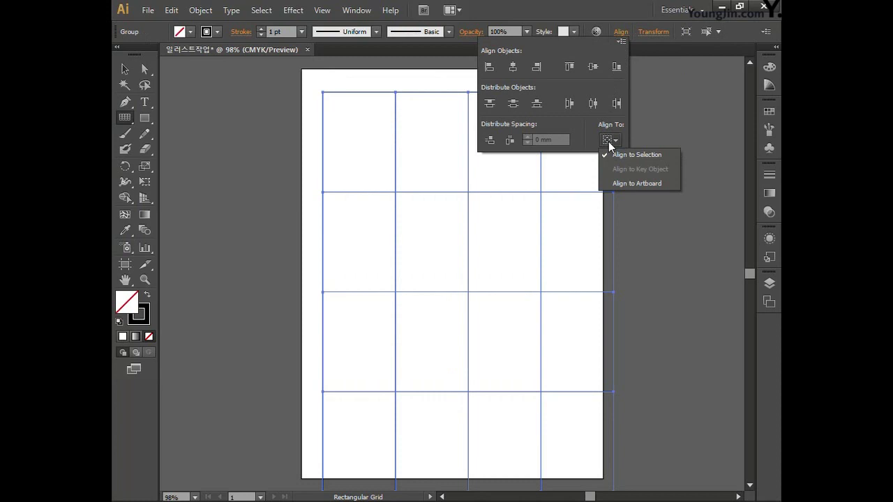
left_click(620, 185)
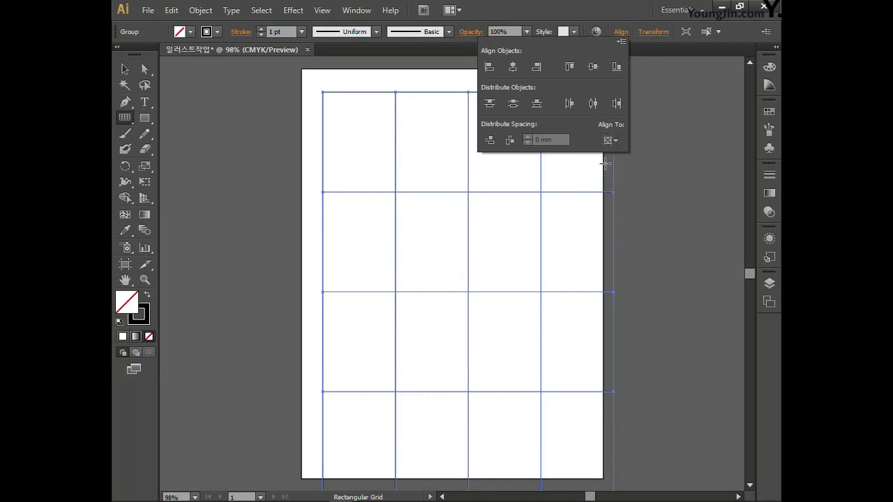
left_click(513, 67)
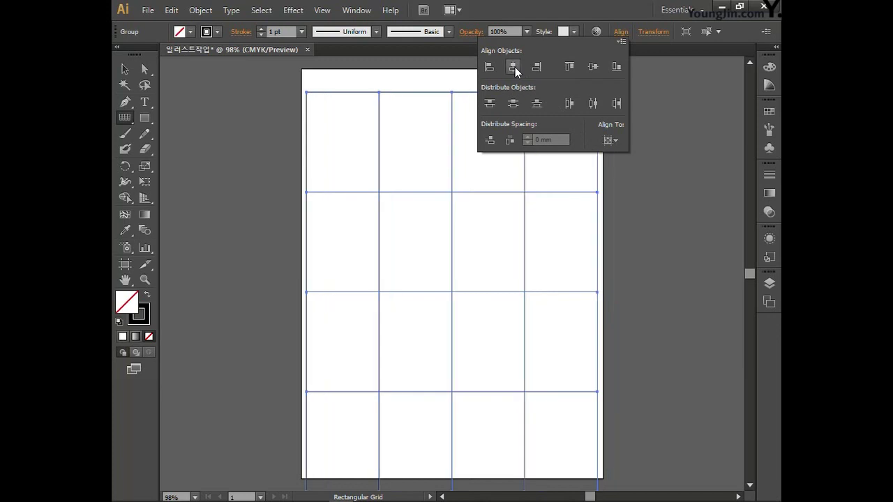
left_click(593, 67)
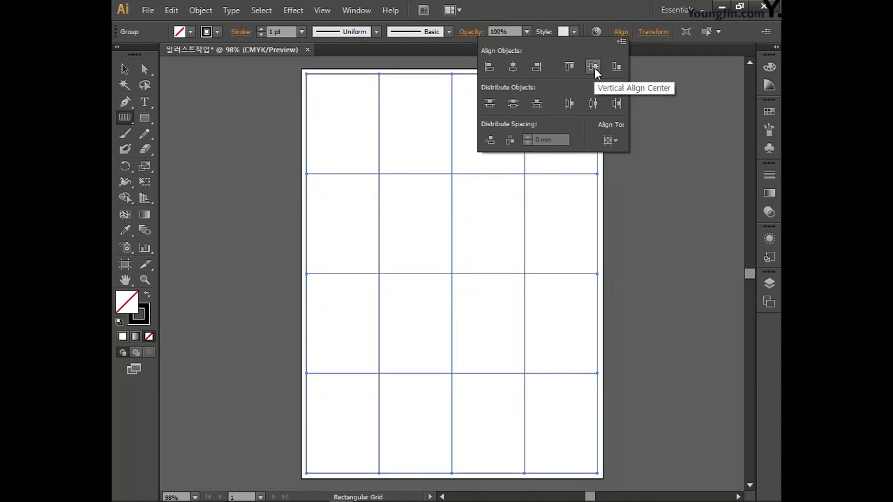
left_click(621, 32)
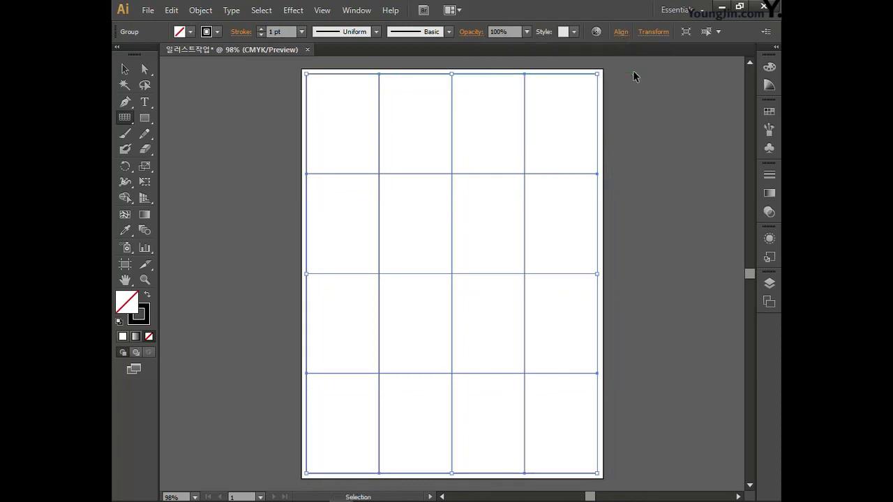
left_click(633, 71, "ctrl")
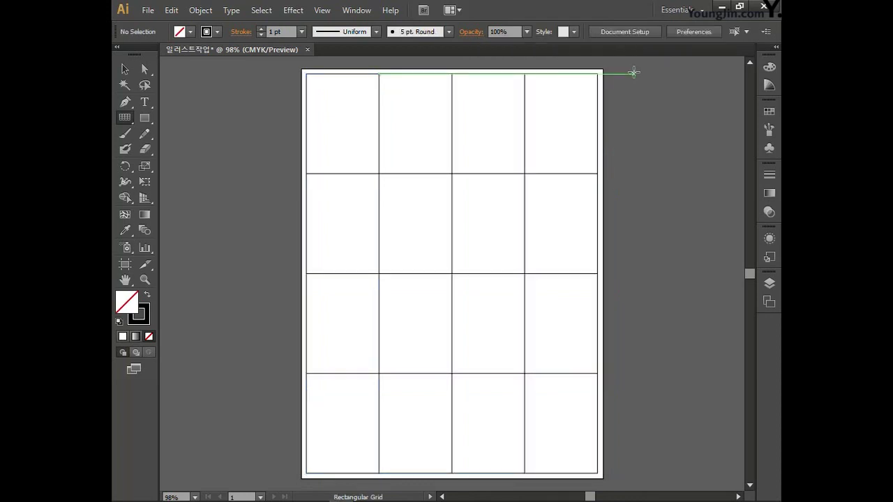
- Draw seven parallel diagonal line segments descending to the right through the grid's intersections, from the left and top edges to the bottom and right edges
left_click_drag(122, 122, 155, 118)
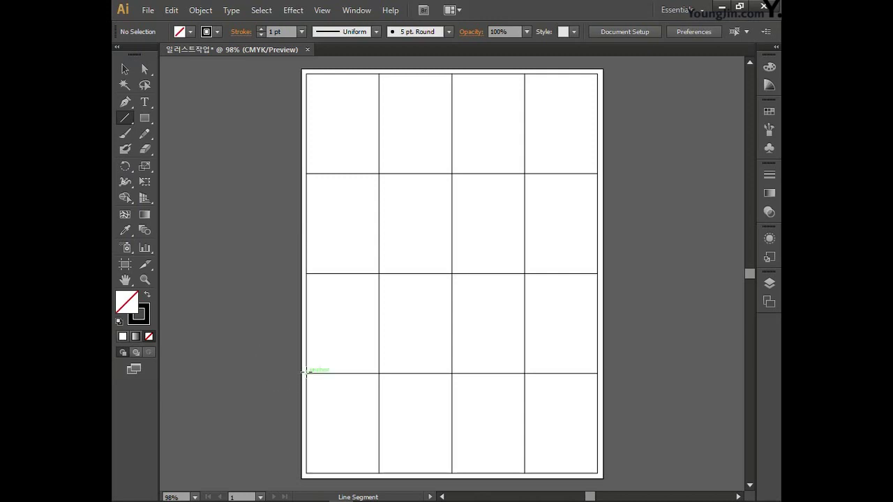
mouse_move(307, 375)
left_mouse_down()
mouse_move(379, 459)
mouse_move(379, 473)
left_mouse_up()
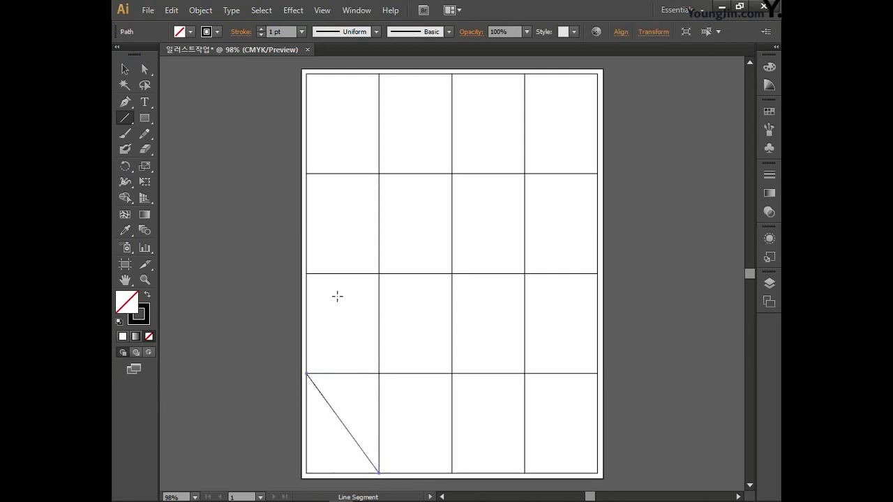
left_click_drag(309, 275, 452, 473)
left_click_drag(308, 173, 524, 473)
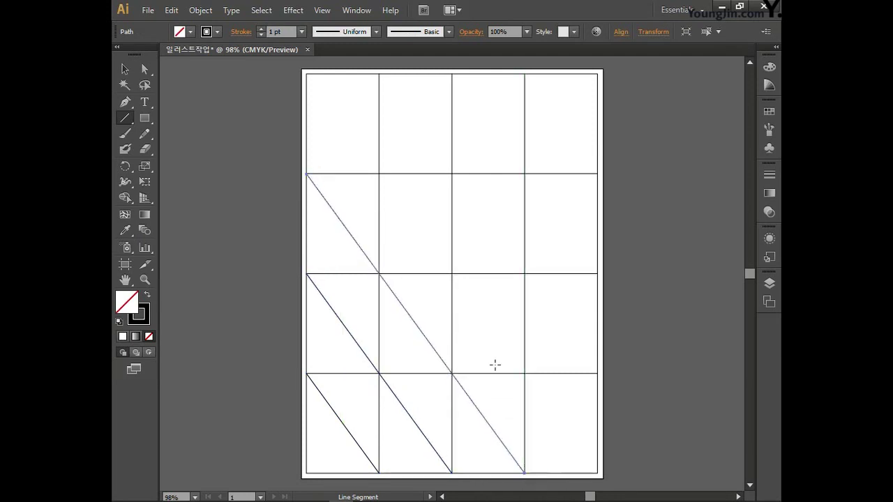
left_click_drag(307, 74, 597, 476)
left_click_drag(379, 74, 596, 373)
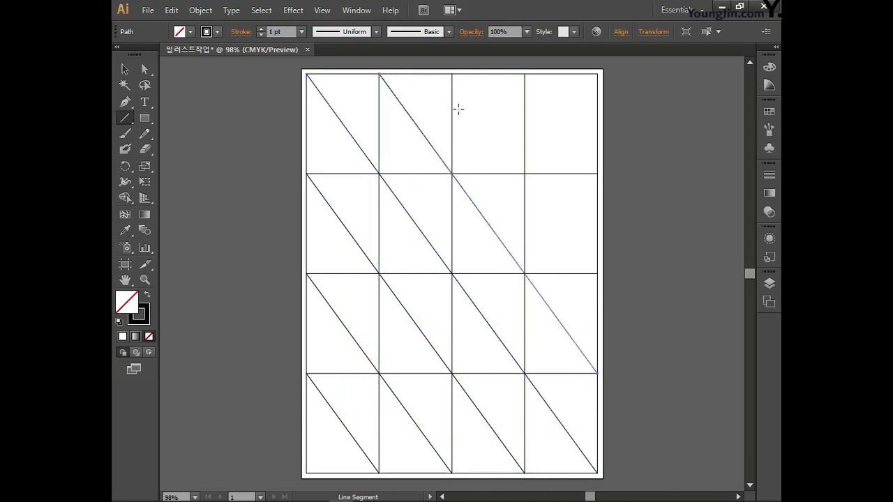
left_click_drag(453, 74, 597, 273)
left_click_drag(525, 74, 597, 172)
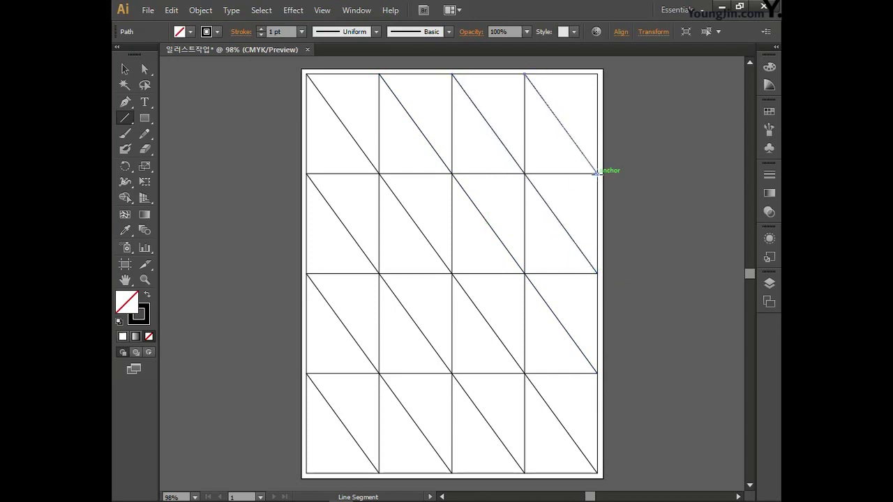
- Select the seven diagonal lines and reflect a copy of them across the vertical axis
key("ctrl+a")
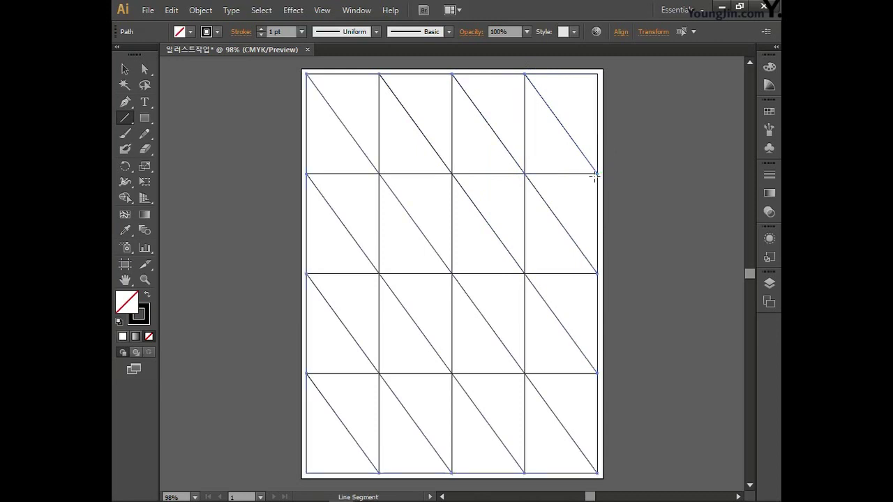
left_click(125, 169)
left_click(187, 181)
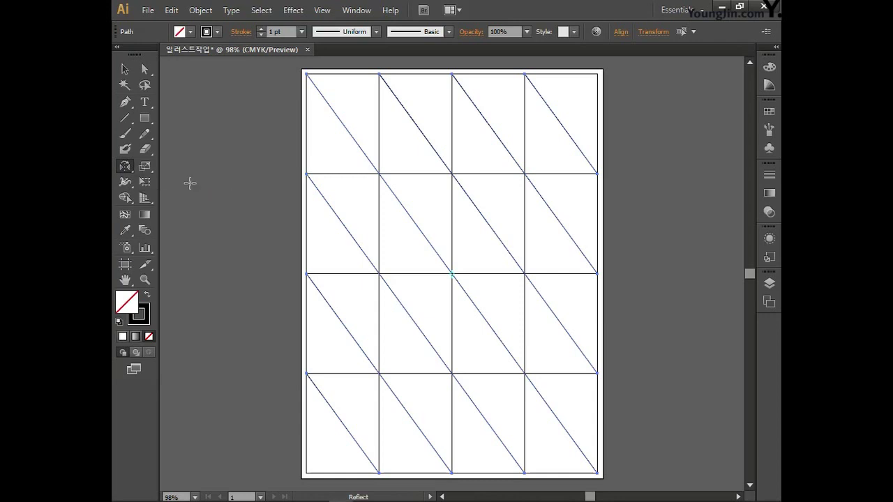
double_click(125, 166)
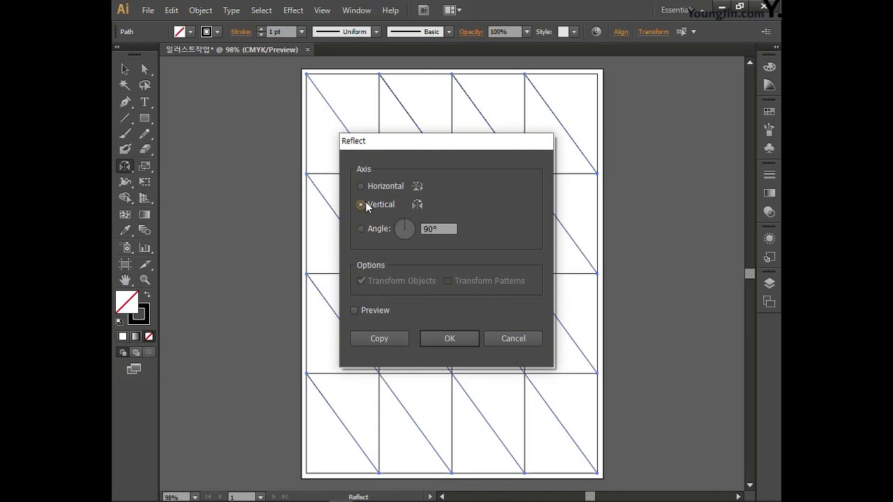
left_click(379, 337)
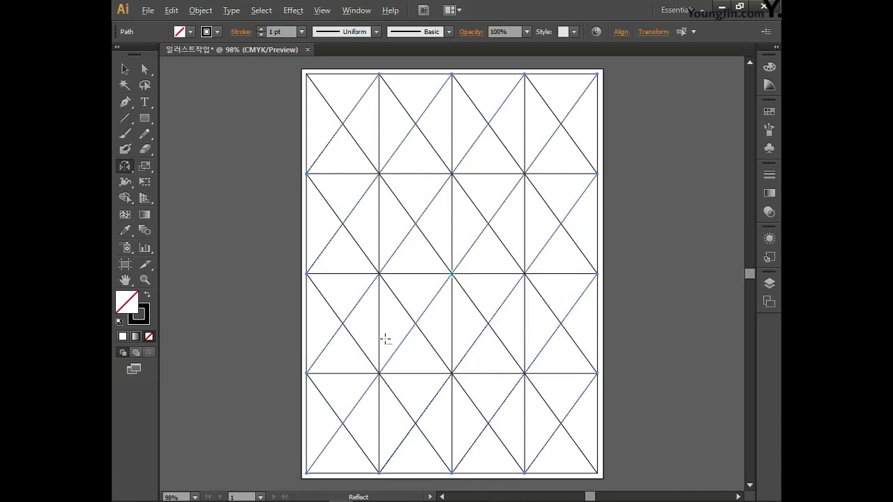
- Select the grid and all the diagonal lines, set their stroke to red, and group them
key("ctrl+a")
key("ctrl+g")
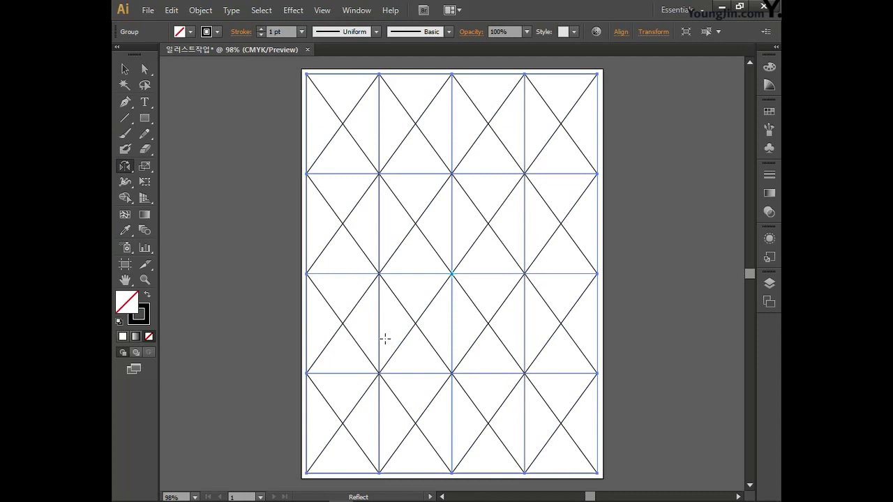
key("ctrl+shift+g")
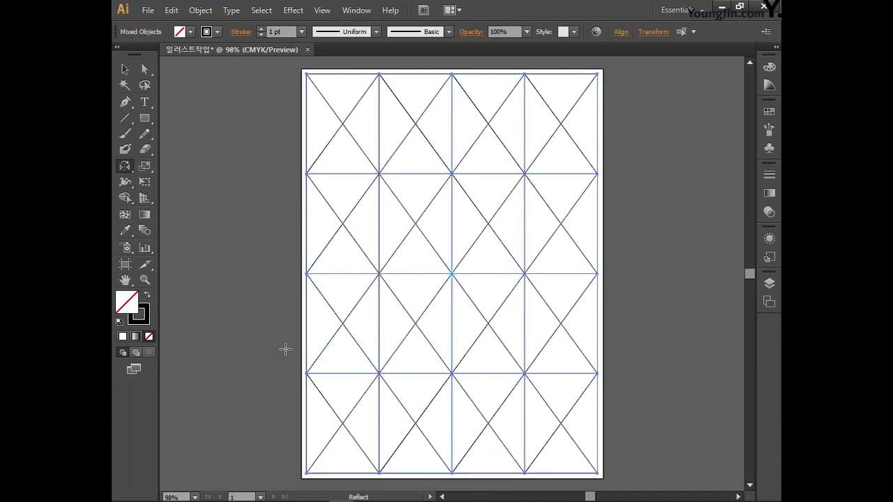
left_click(143, 314)
double_click(143, 314)
mouse_move(349, 262)
left_mouse_down()
mouse_move(450, 173)
mouse_move(472, 174)
left_mouse_up()
left_click(579, 180)
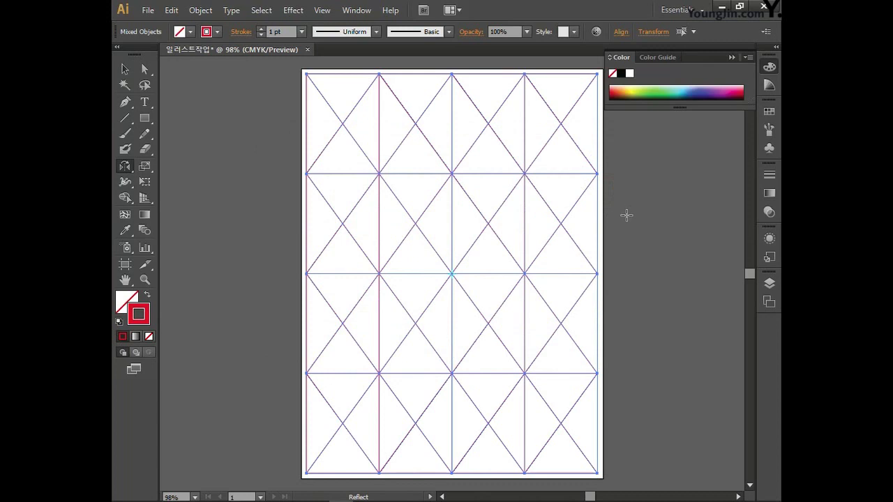
key("ctrl+g")
- Save the document as 일러스트작업 in Adobe Illustrator format in the 작업 folder, with version Illustrator CS6
left_click(148, 11)
left_click(187, 115)
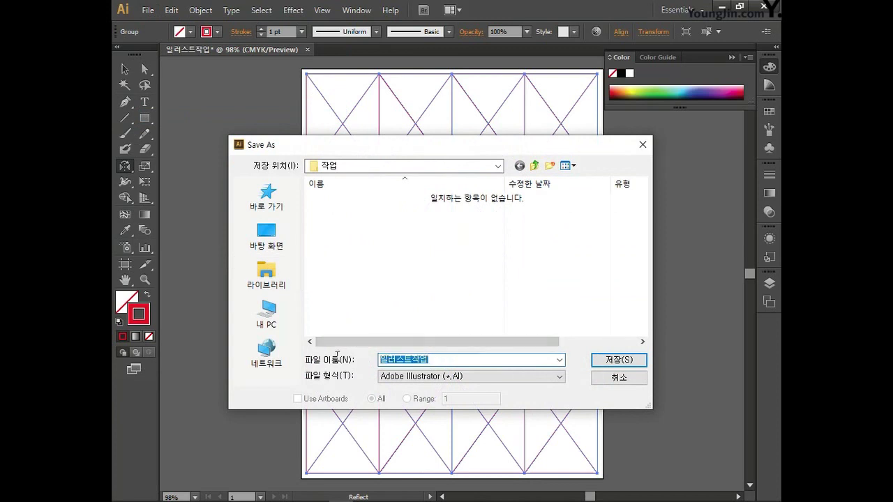
type("일")
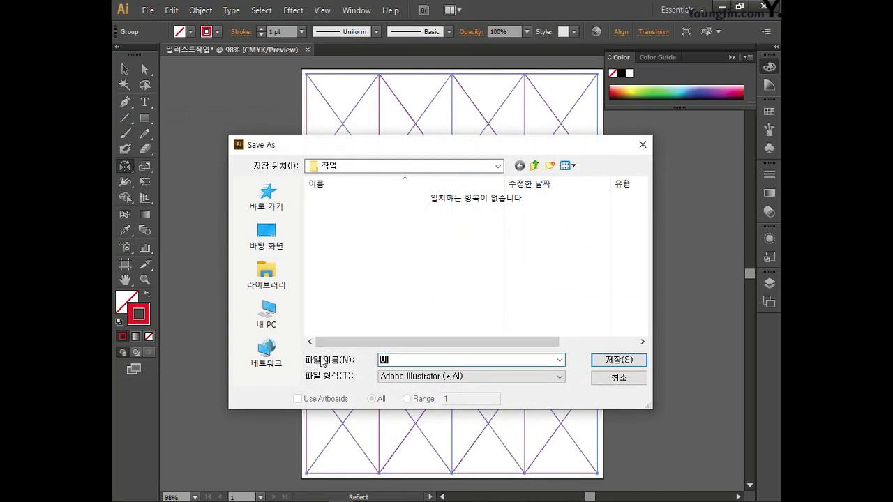
type("러스트작업")
left_click(606, 360)
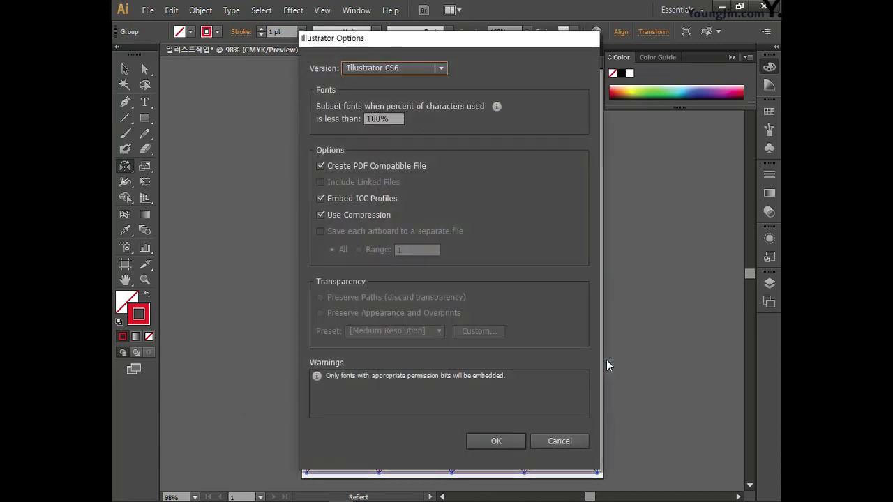
left_click(496, 440)
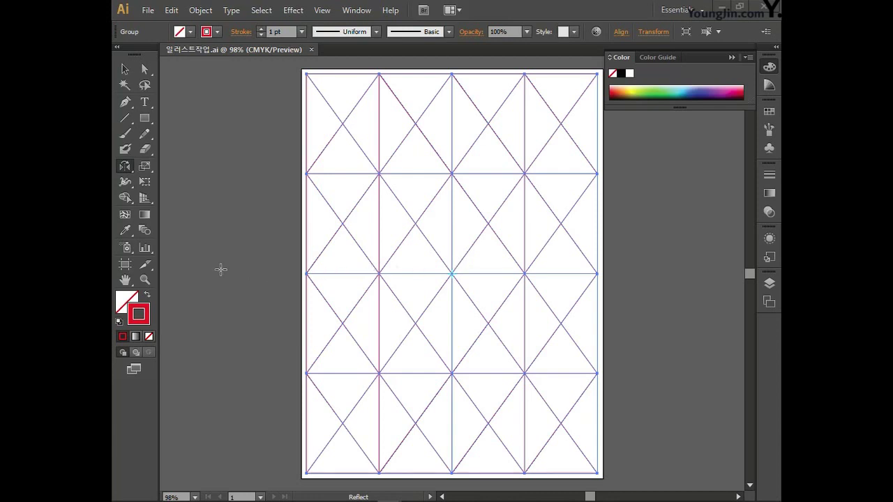
- Turn on Overprint Preview with an empty canvas area beside the artboard in view
left_click_drag(249, 277, 655, 265)
left_click_drag(353, 300, 488, 301)
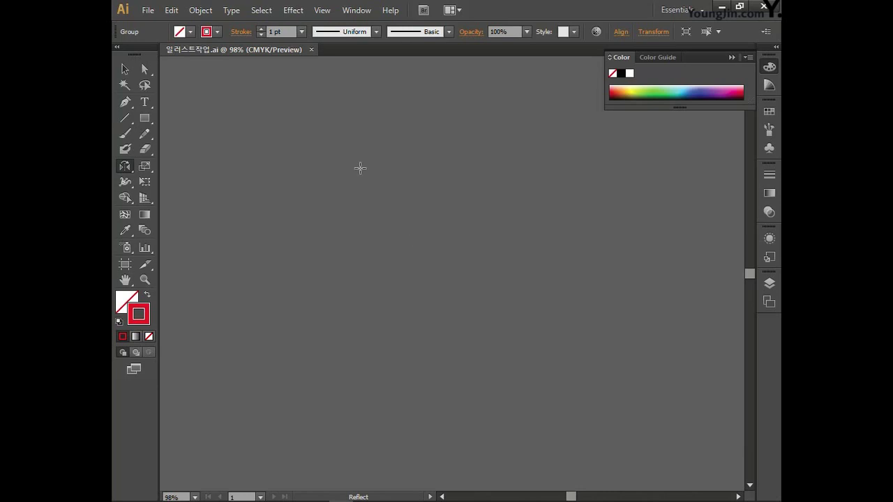
left_click(323, 9)
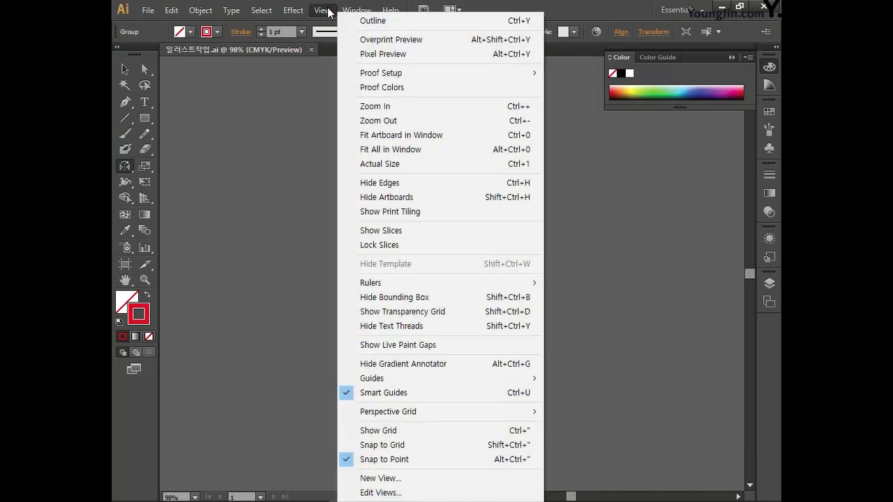
left_click(372, 42)
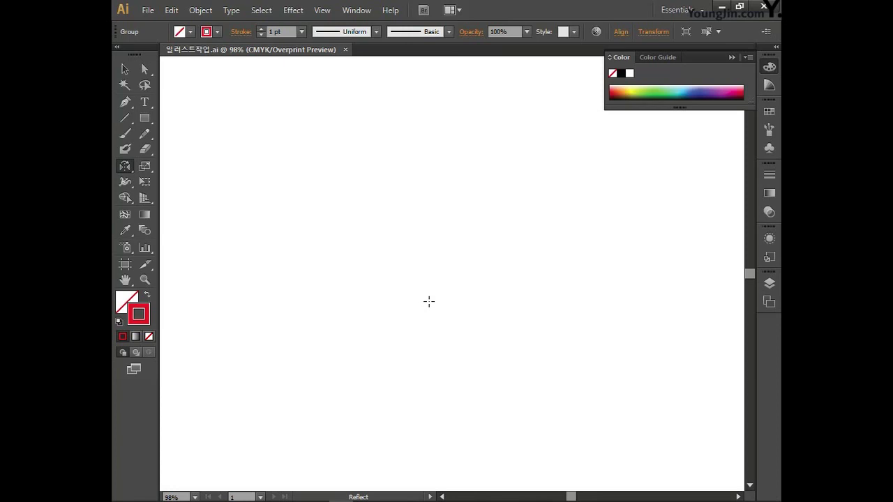
- Choose the Pen tool and set the stroke colour to black, 000000, with no fill
left_click(124, 102)
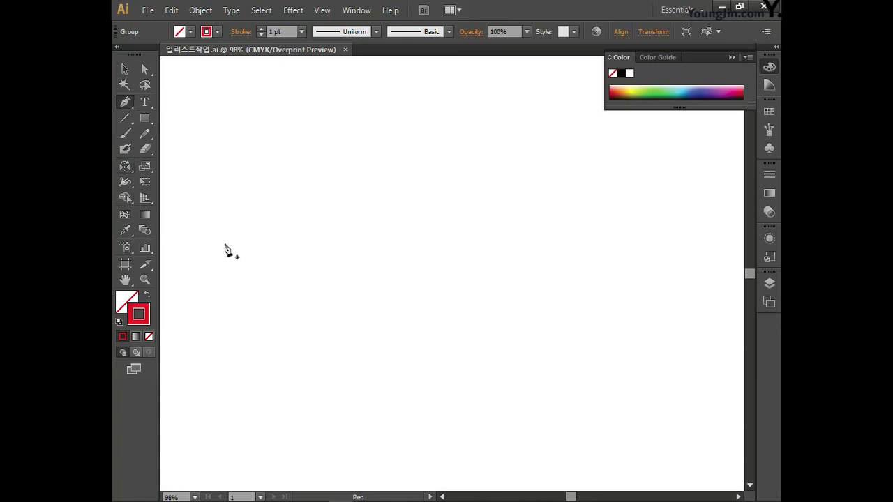
double_click(138, 313)
type("000000")
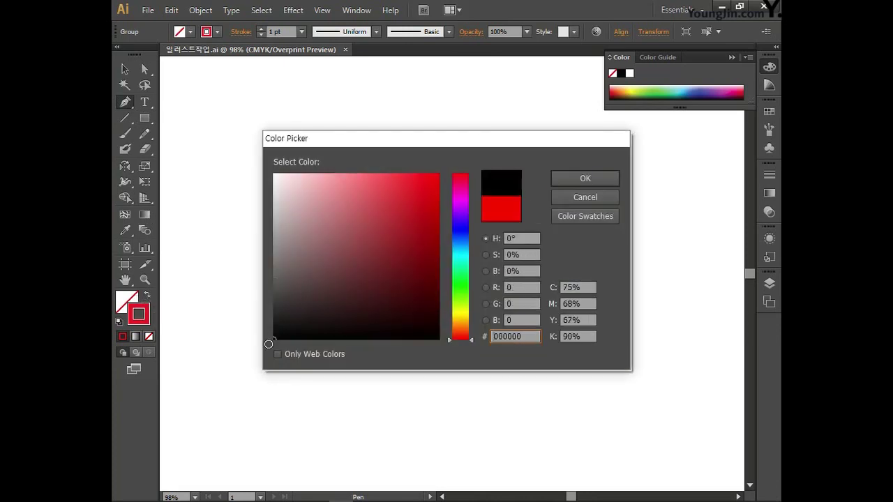
left_click(574, 185)
- Draw a curved stroke sweeping down to the left, and a short branch from its middle down to the right
left_click(495, 138)
left_click_drag(496, 191, 486, 211)
left_click_drag(389, 293, 359, 306)
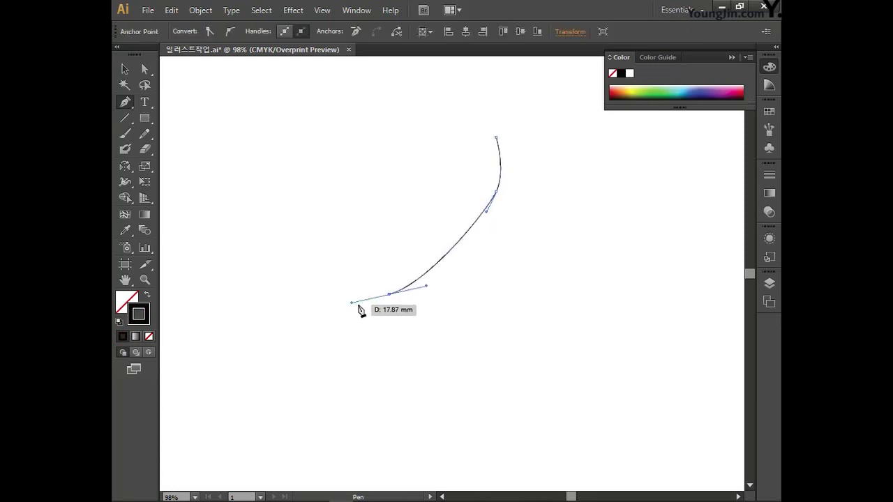
left_click(474, 291, "ctrl")
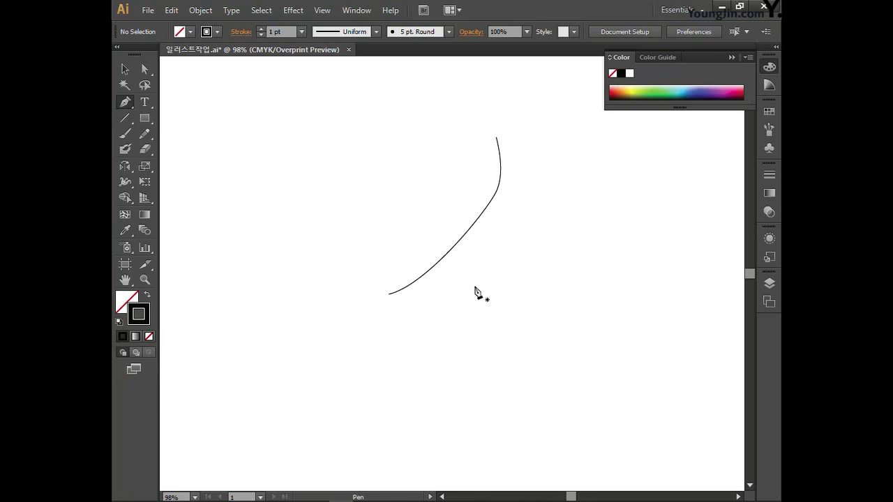
left_click(464, 244, "ctrl")
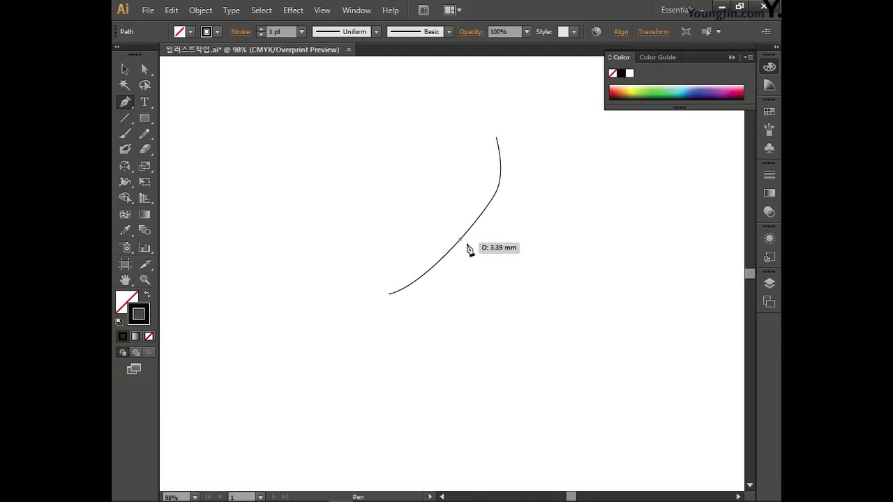
left_click(503, 270)
left_click(508, 276, "ctrl")
- Draw a second, similar curved stroke to the right of the first, with a short curved branch descending from its middle
left_click(558, 133)
left_click_drag(559, 207, 549, 224)
left_click_drag(475, 306, 454, 315)
key("ctrl")
left_click(531, 264, "ctrl")
left_click_drag(525, 257, 589, 293)
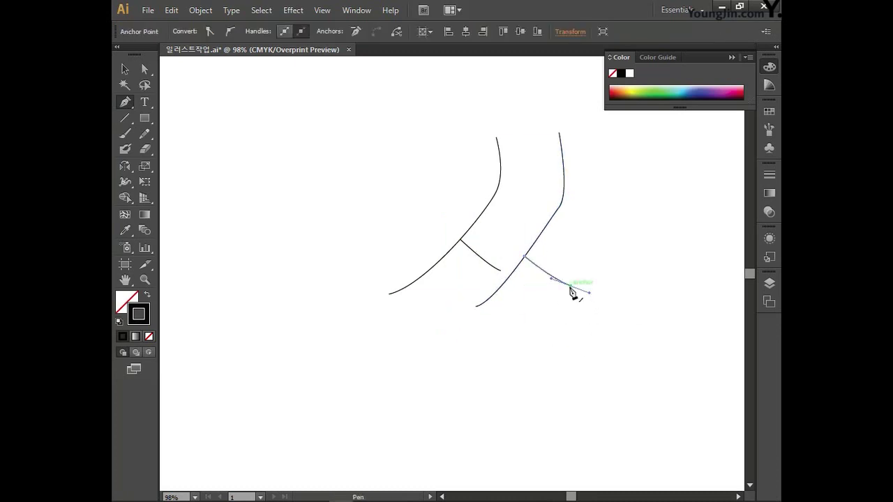
- Adjust the end anchor points of the two short branch strokes by shifting them slightly to the right
left_click(146, 70)
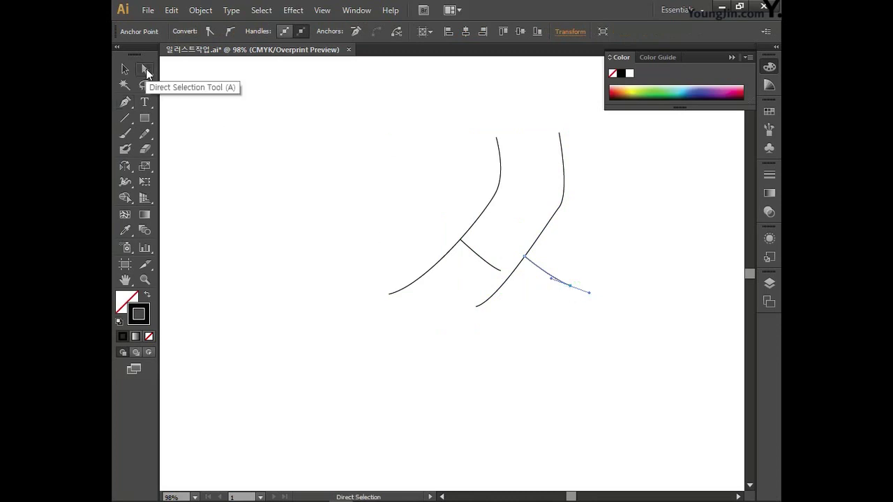
left_click(125, 102)
key("ctrl")
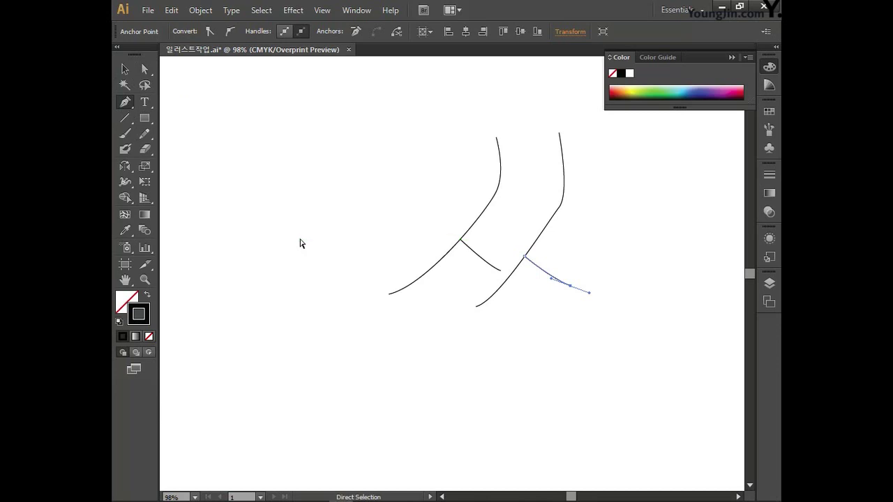
left_click_drag(503, 272, 507, 271)
left_click_drag(568, 285, 578, 285)
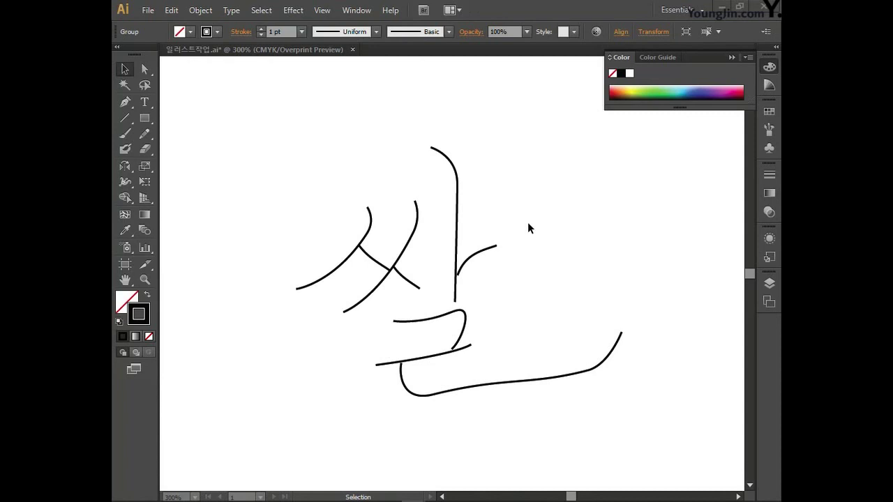
- Open the Artistic_ChalkCharcoalPencil brush library and enlarge it to show more brushes
left_click(770, 130)
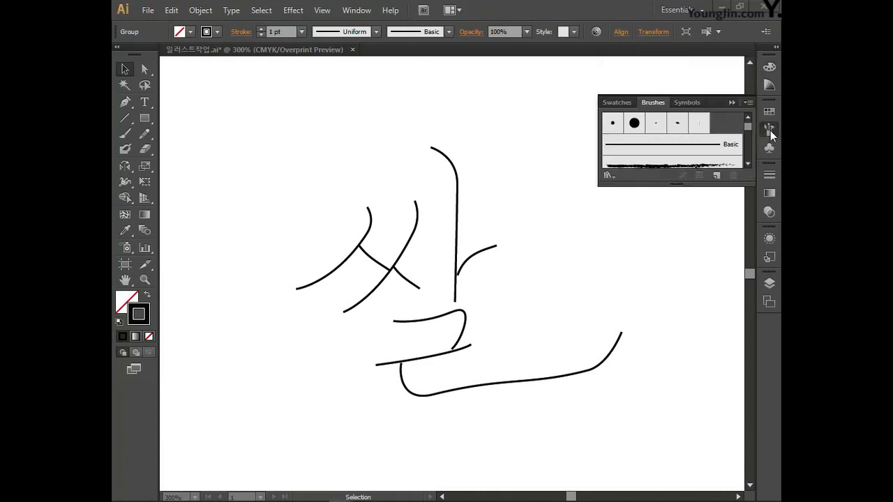
left_click(608, 175)
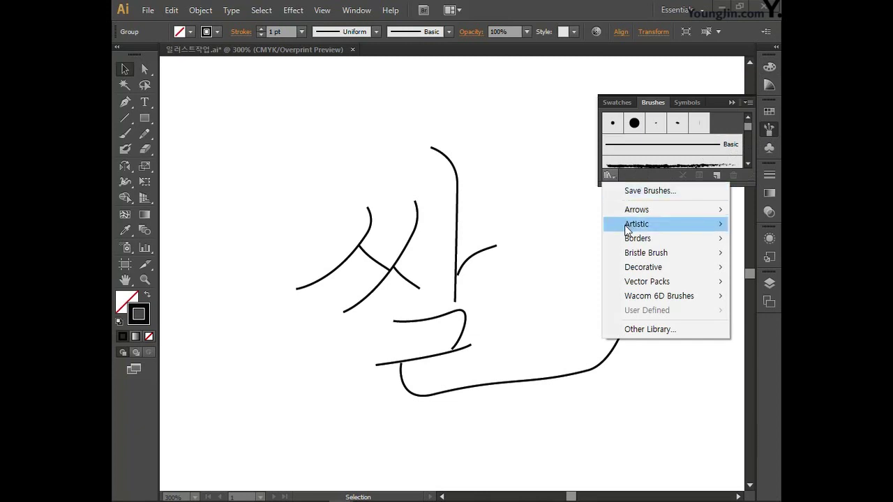
mouse_move(626, 227)
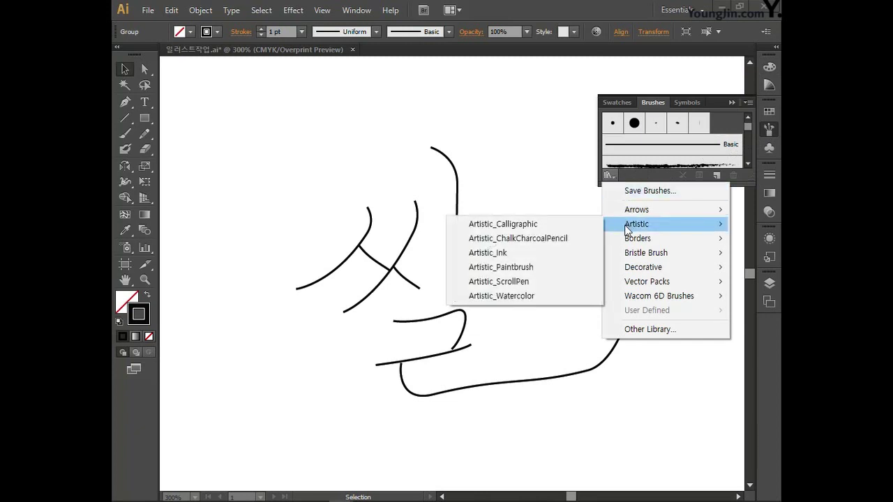
left_click(568, 235)
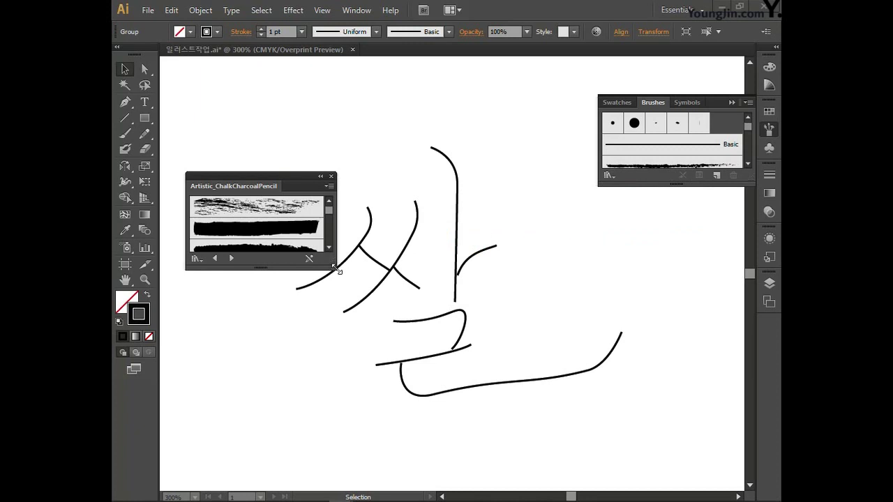
left_click_drag(335, 270, 336, 377)
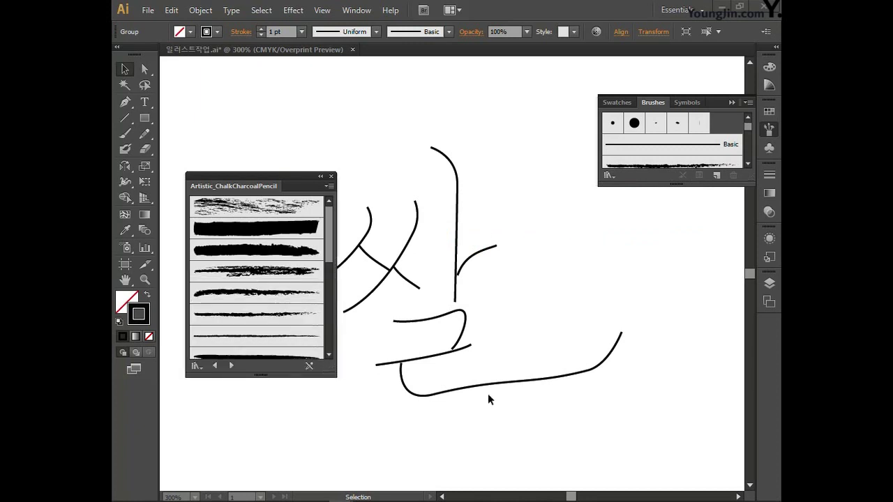
- Select all the 쌀 lettering strokes and apply the solid, tapering charcoal brush from the Artistic_ChalkCharcoalPencil library
left_click(649, 411)
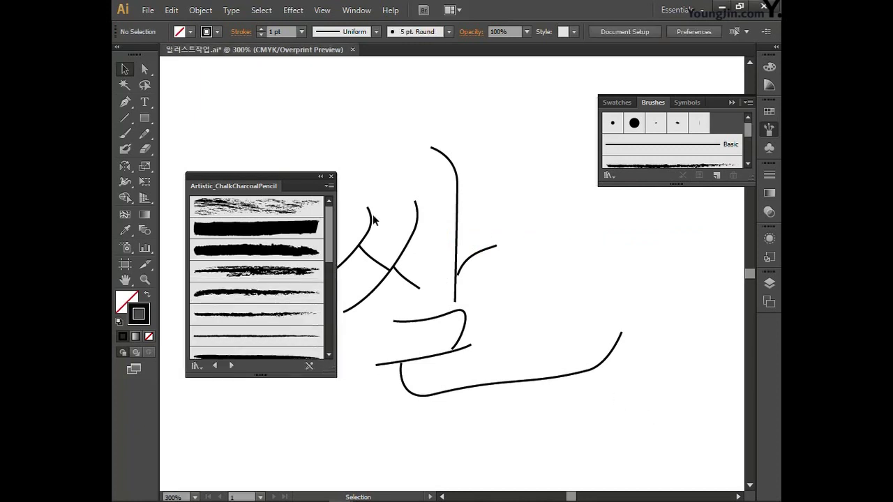
mouse_move(254, 118)
left_mouse_down()
mouse_move(369, 198)
mouse_move(684, 455)
left_mouse_up()
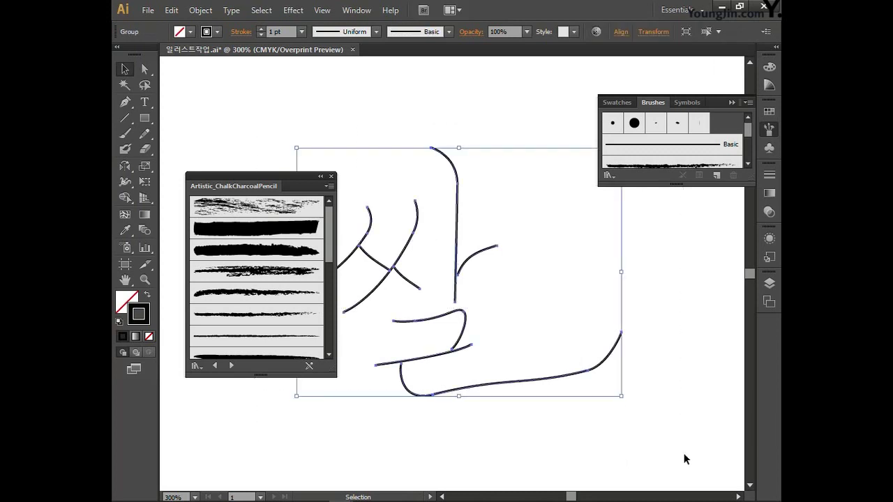
left_click(273, 215)
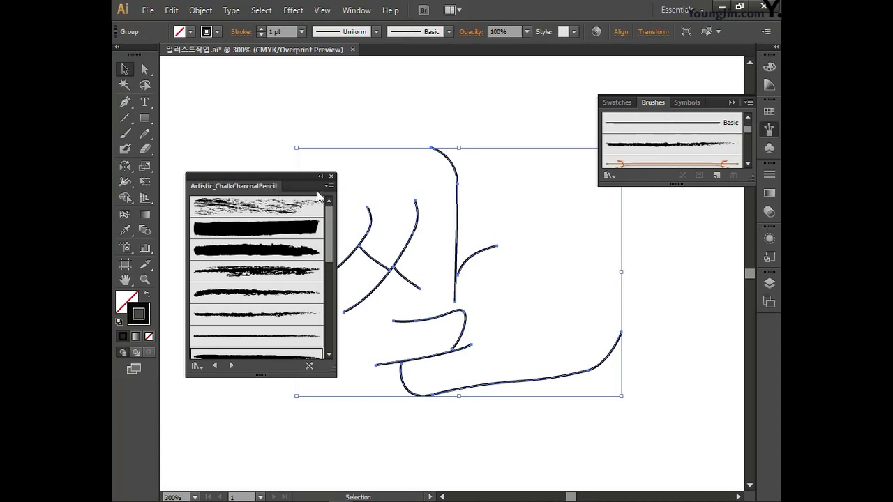
left_click_drag(329, 212, 329, 244)
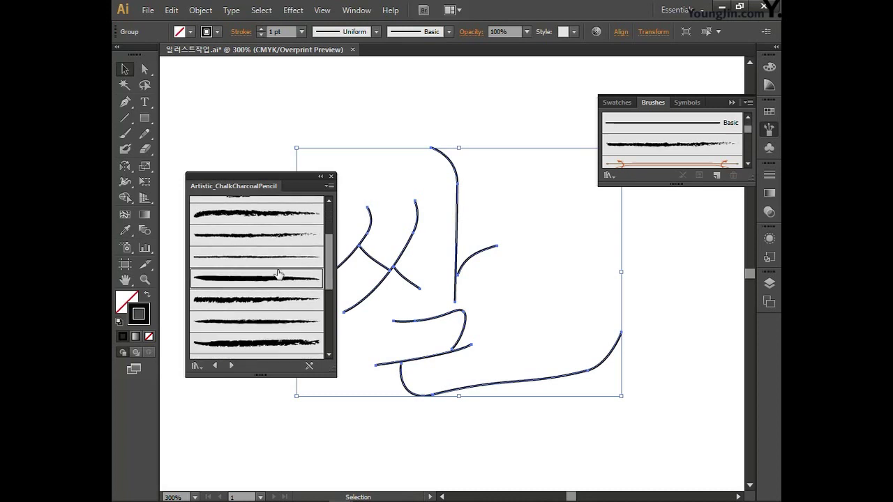
left_click(272, 280)
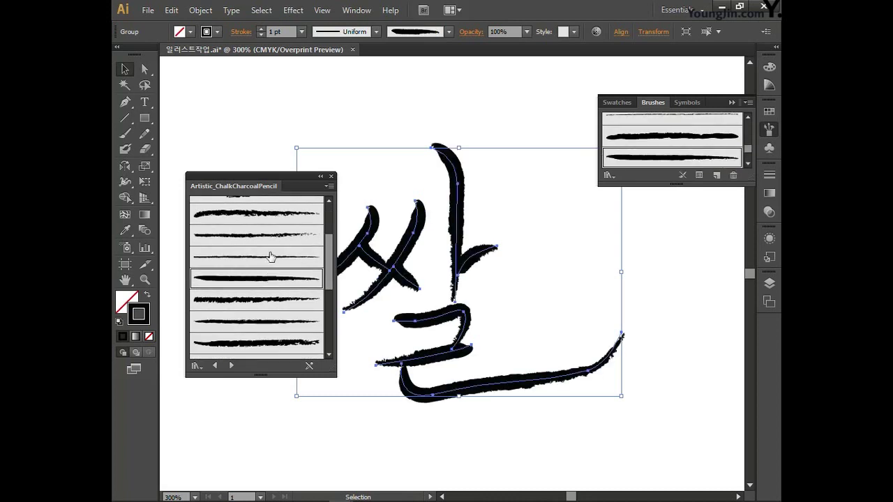
- Set the lettering's stroke weight to 1.6 pt and close the brush library
left_click(285, 34)
type("1.6")
key("Return")
left_click(332, 176)
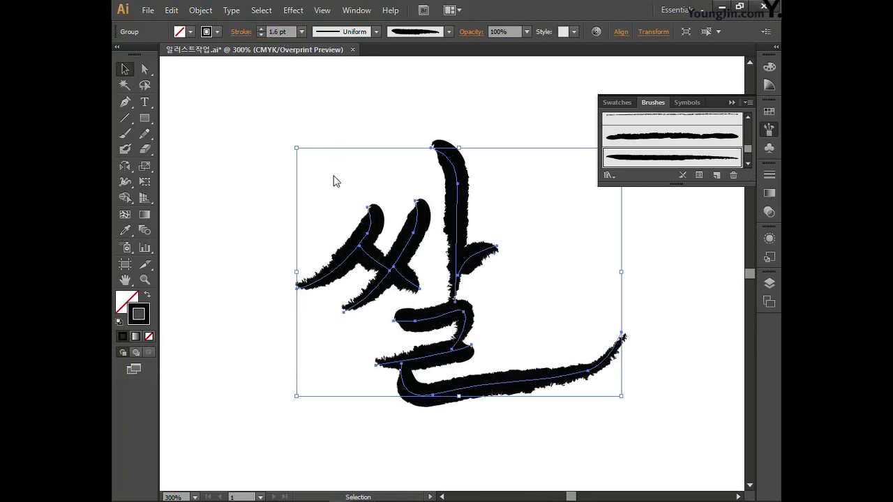
- Select the whole 쌀 lettering and convert its brush strokes to filled shapes with Outline Stroke
left_click_drag(249, 94, 684, 445)
left_click(200, 10)
mouse_move(260, 273)
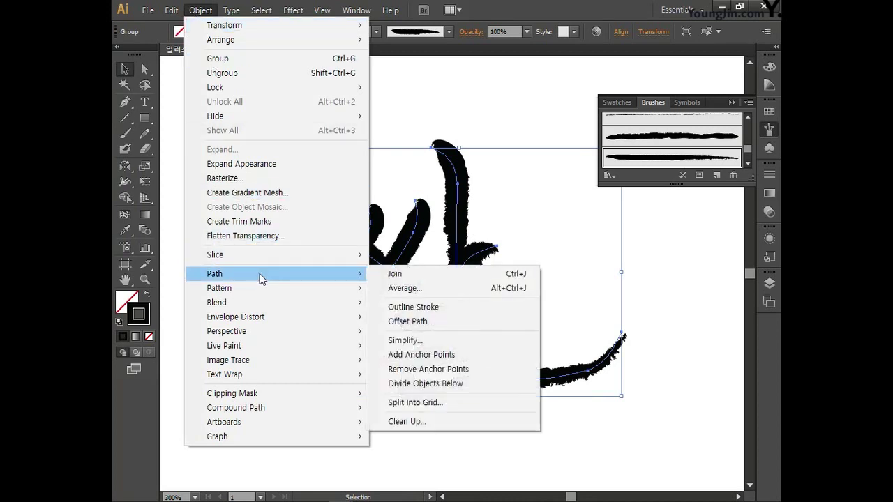
left_click(423, 307)
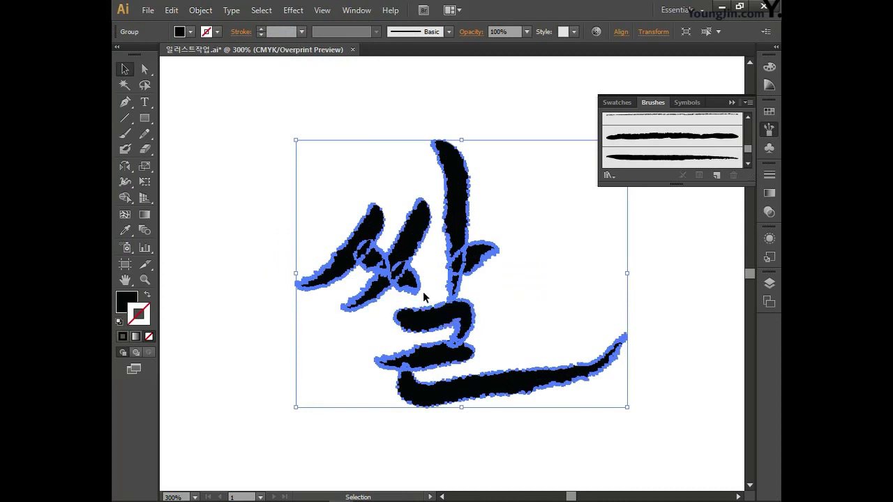
- Set the lettering's fill colour to green with C 87%, M 20%, Y 100%, K 0%
double_click(135, 302)
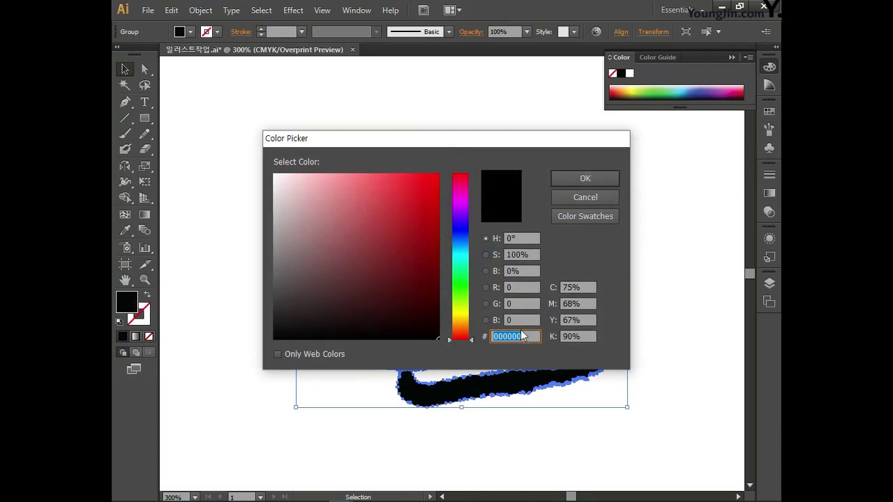
left_click(586, 287)
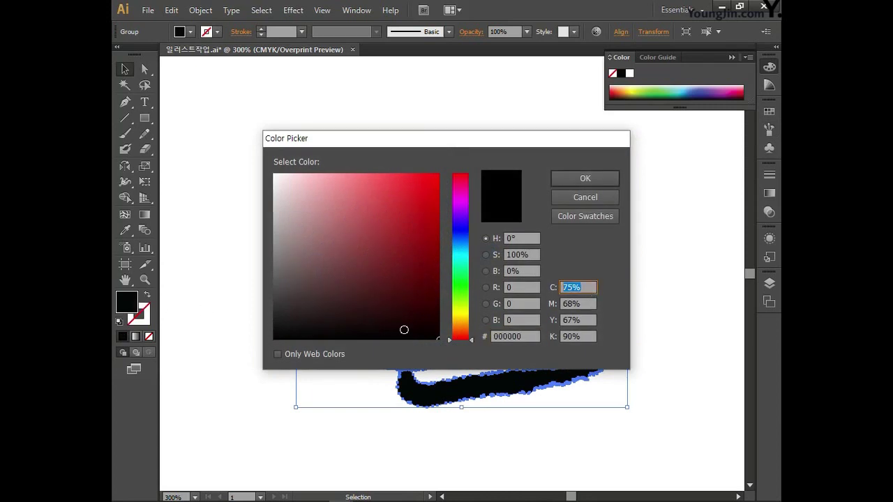
type("87")
key("Tab")
type("20")
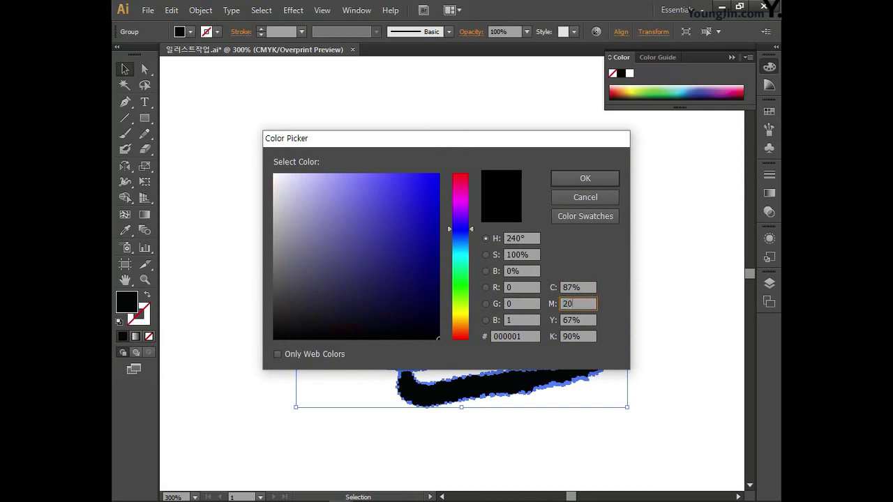
key("Tab")
type("100")
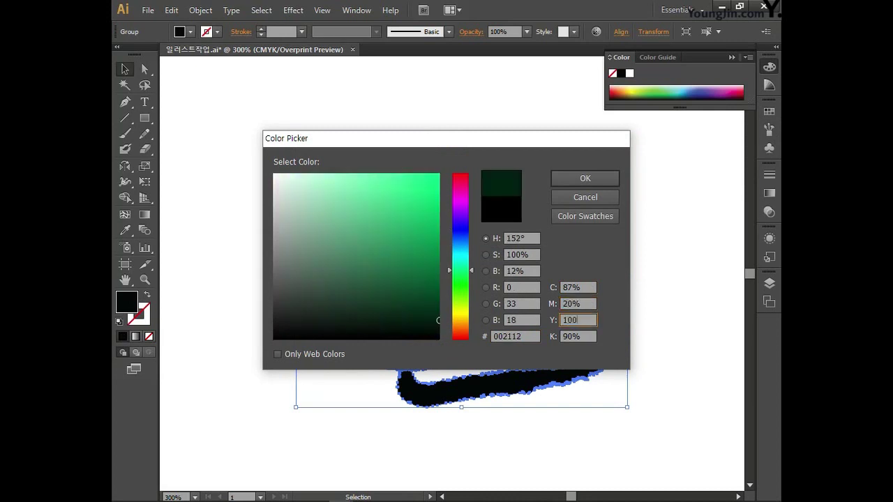
key("Tab")
type("0")
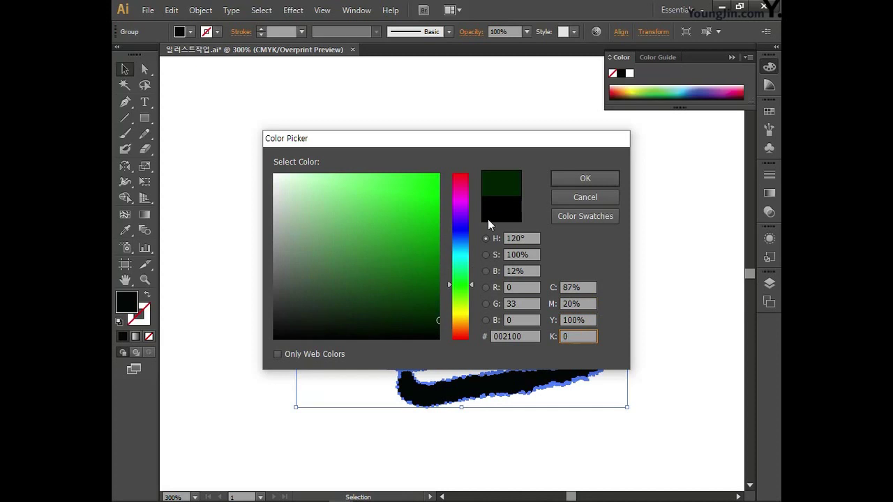
left_click(567, 177)
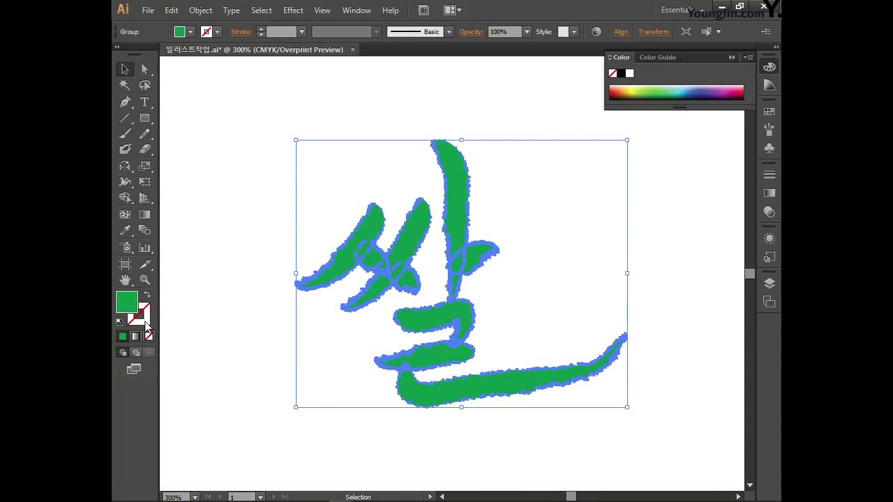
- Group the green 쌀 lettering and save the document
left_click(200, 10)
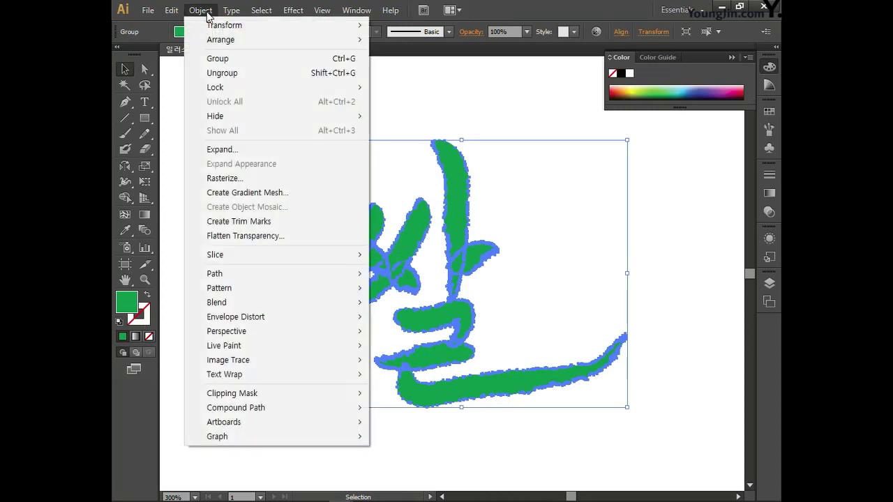
left_click(218, 58)
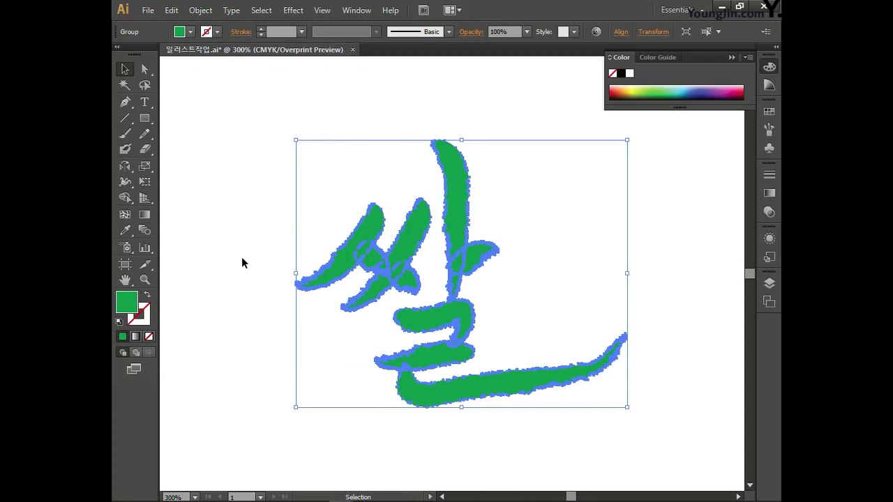
left_click(148, 10)
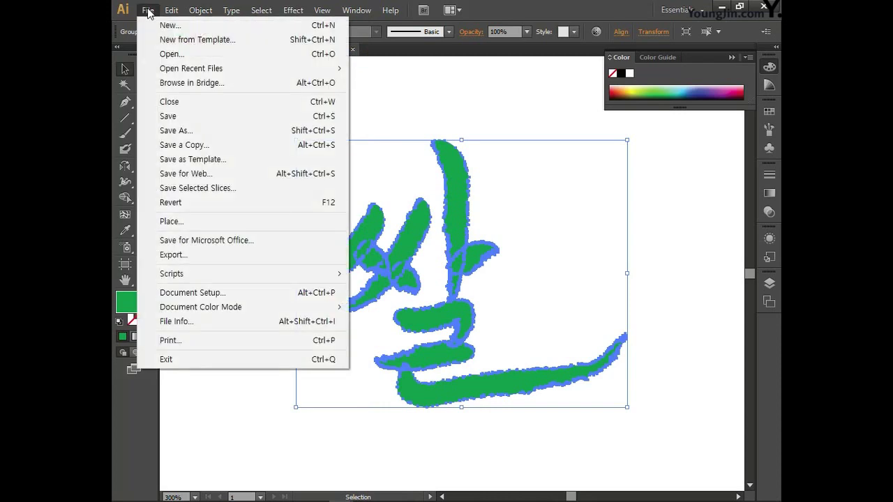
left_click(174, 117)
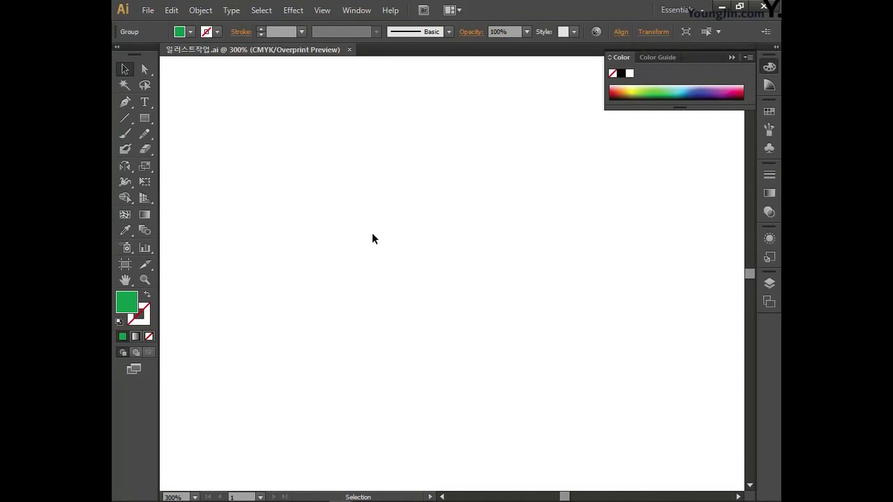
- Draw a square with rounded corners in the empty space using the Rounded Rectangle tool
left_click(146, 117)
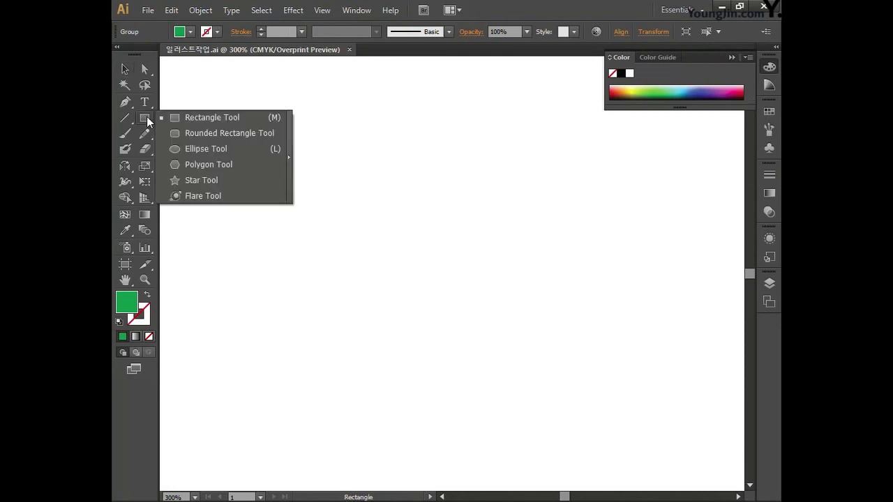
left_click(202, 134)
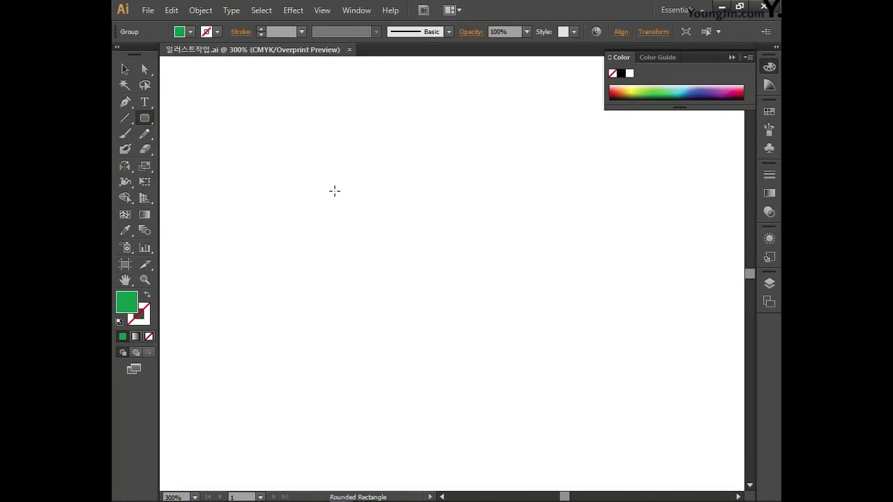
left_click_drag(376, 207, 523, 288)
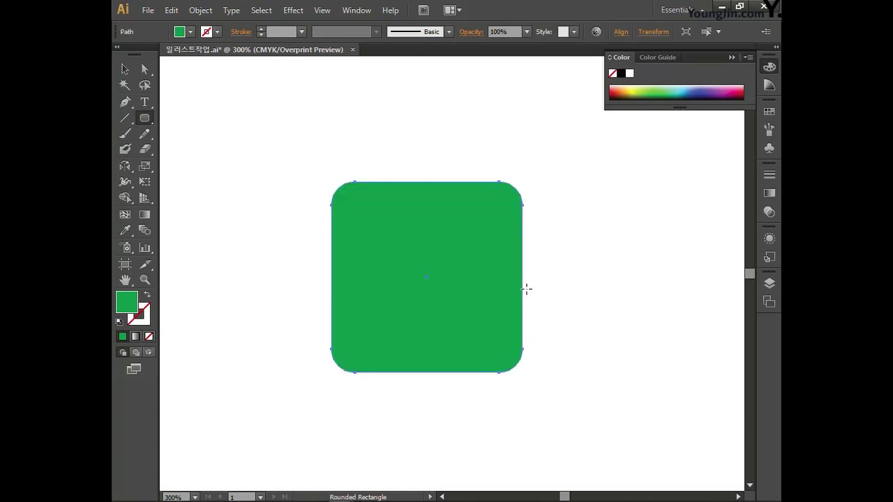
- Set the rounded square's fill colour to blue with C 88%, M 54%, Y 0%, K 0%
double_click(136, 306)
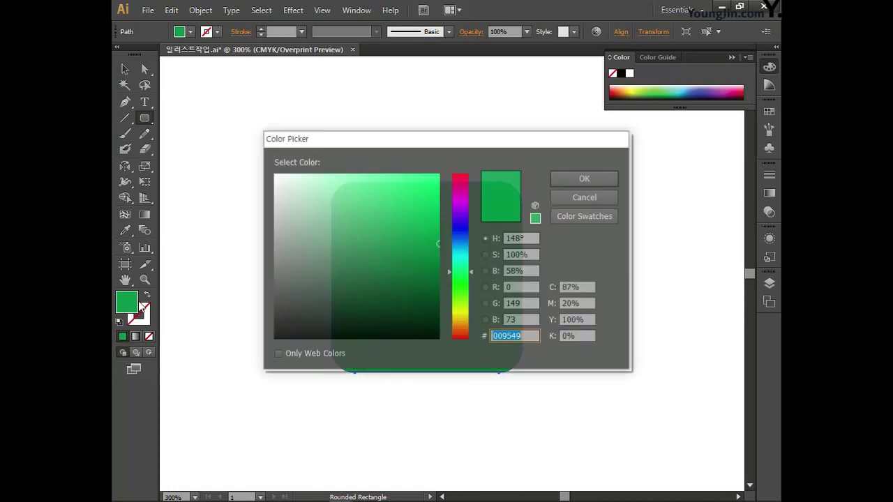
left_click(585, 289)
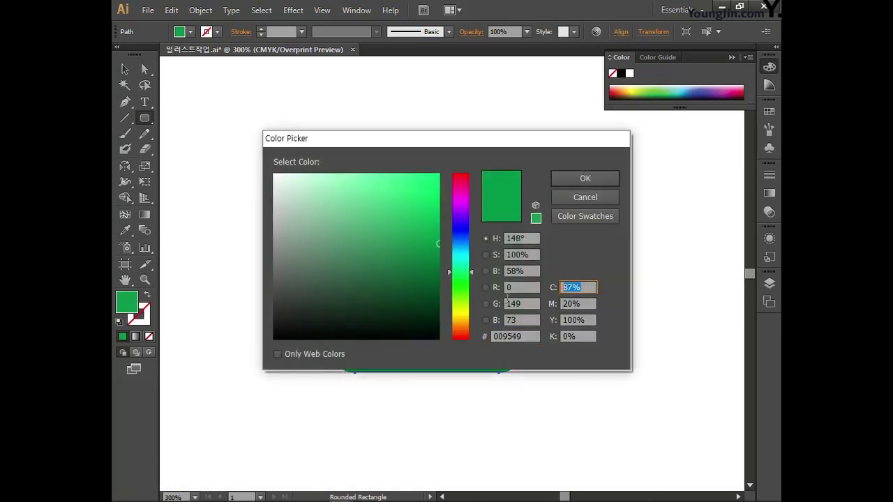
type("88")
key("Tab")
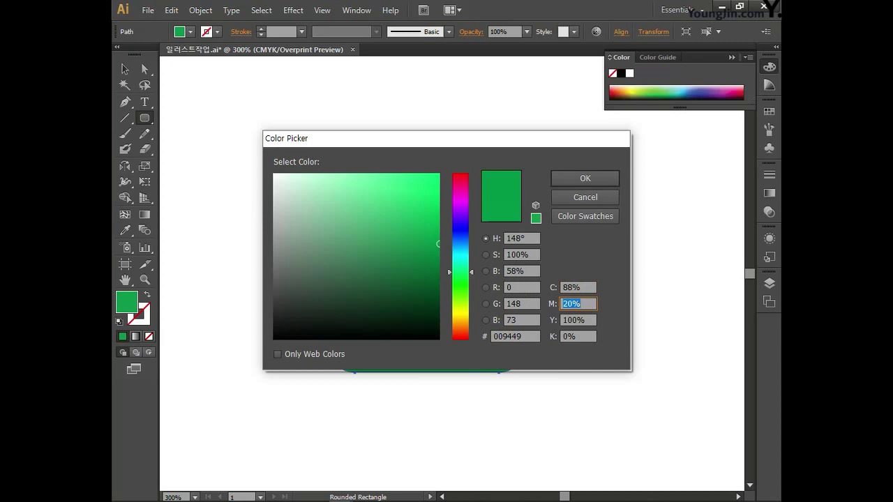
type("54")
key("Tab")
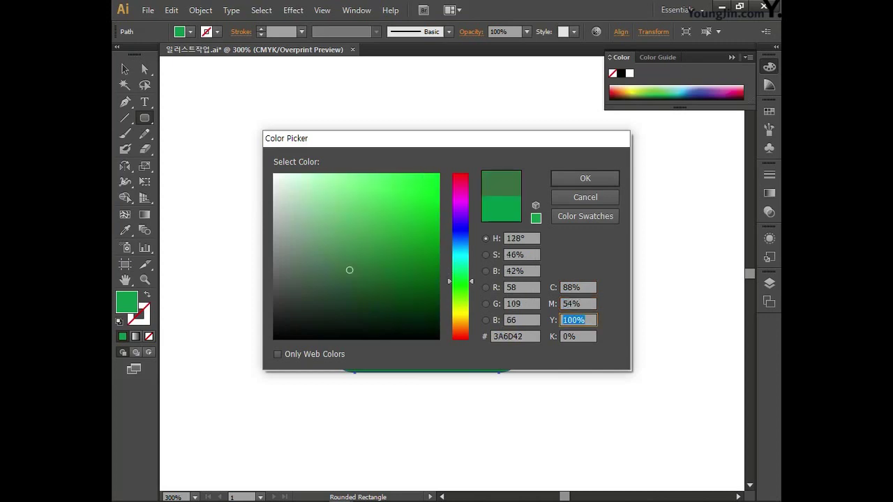
type("0")
key("Tab")
type("0")
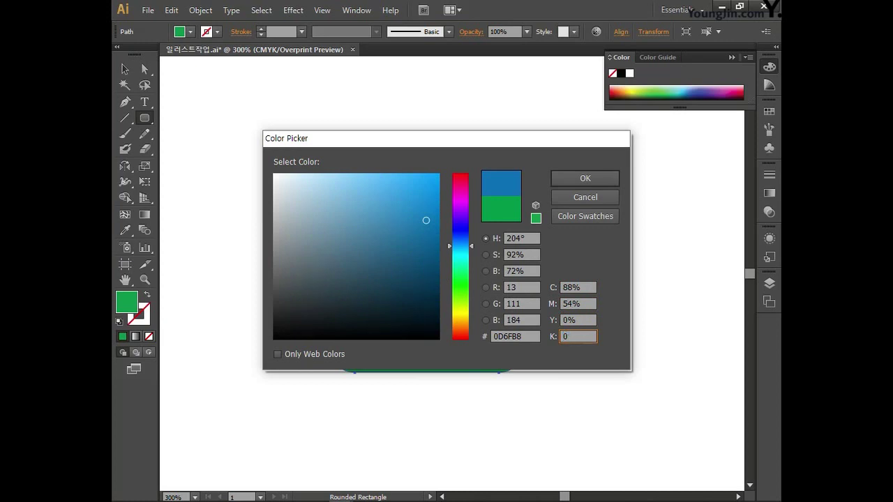
left_click(575, 180)
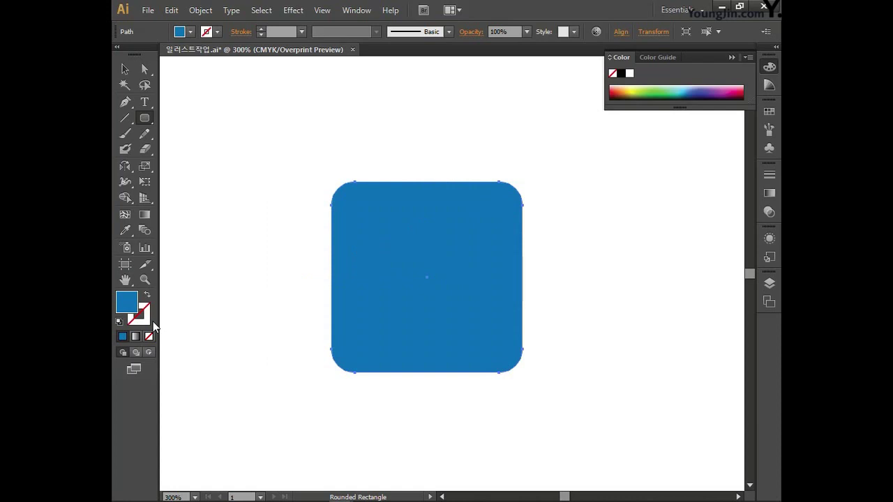
- Add an anchor point on each side of the blue square and bend the four edges into gentle inward waves
left_click(144, 70)
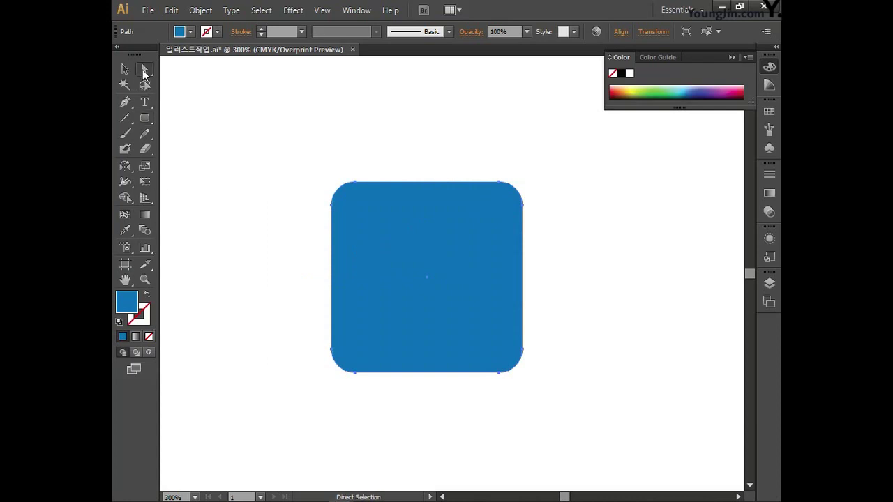
left_click(125, 102)
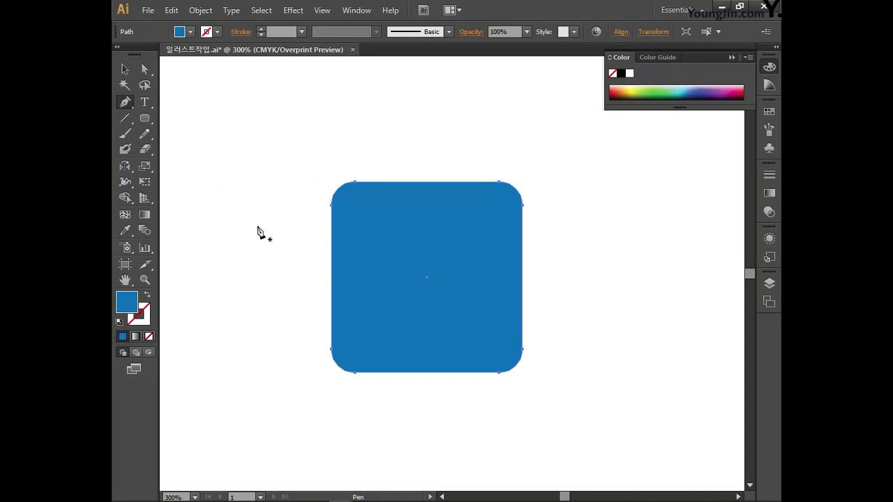
left_click(332, 254)
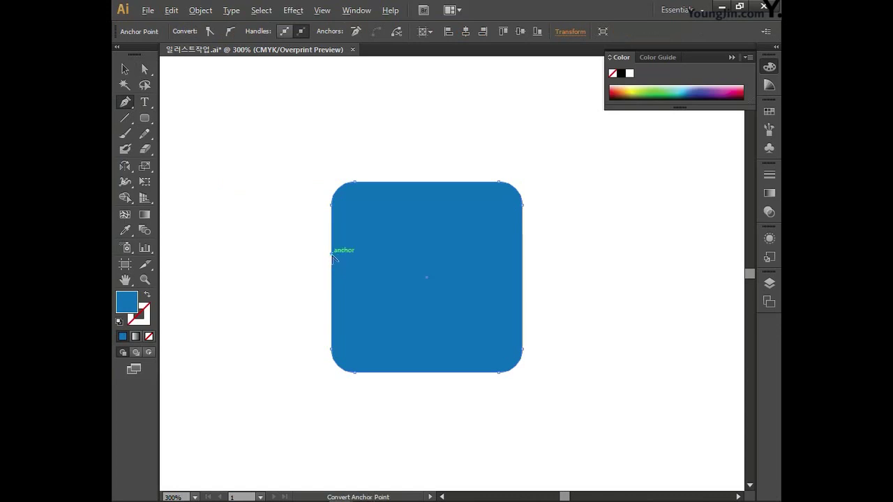
left_click_drag(331, 254, 328, 231)
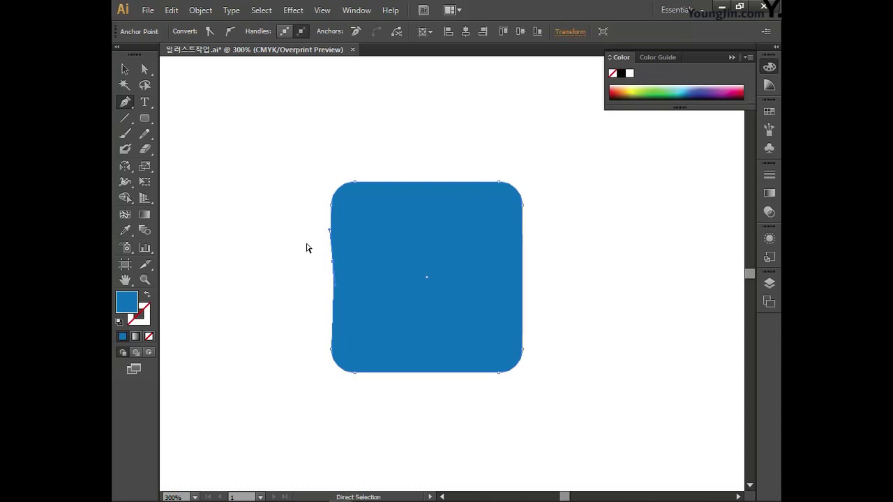
key("ctrl+equal")
left_click_drag(394, 147, 423, 158)
mouse_move(556, 269)
left_mouse_down()
mouse_move(542, 270)
mouse_move(548, 273)
left_mouse_up()
left_click_drag(421, 399, 389, 397)
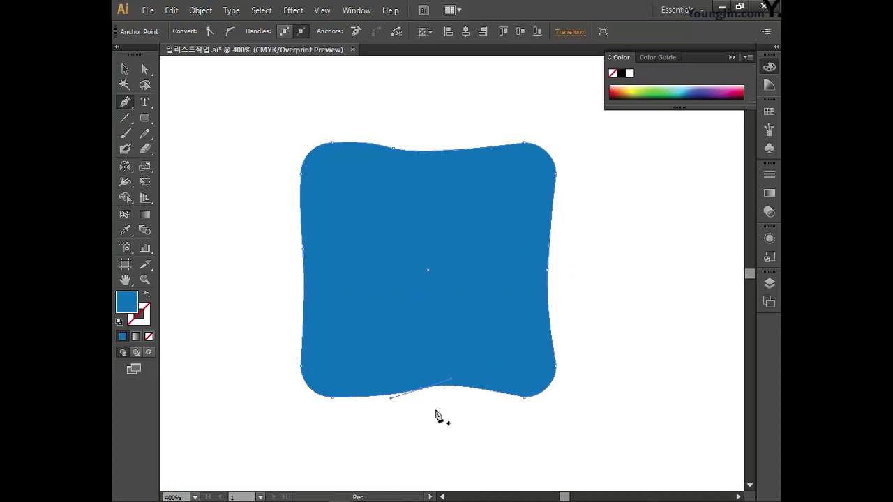
- Add the character 문 as text in the empty space beside the blue shape
left_click(150, 106)
left_click_drag(190, 162, 269, 172)
left_click_drag(125, 161, 200, 156)
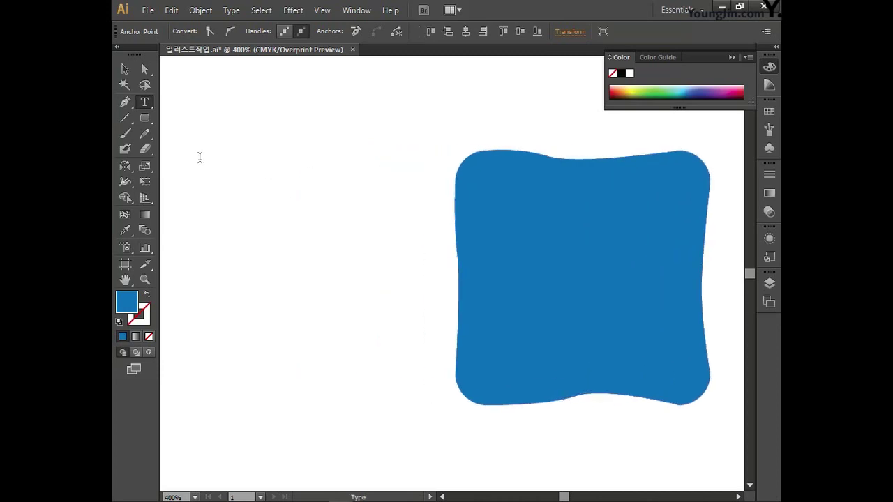
left_click(199, 155)
type("문")
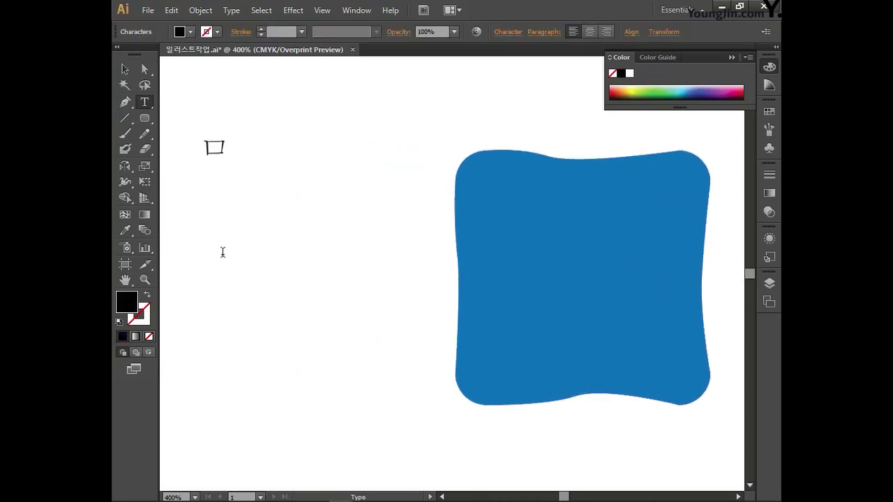
left_click(125, 69)
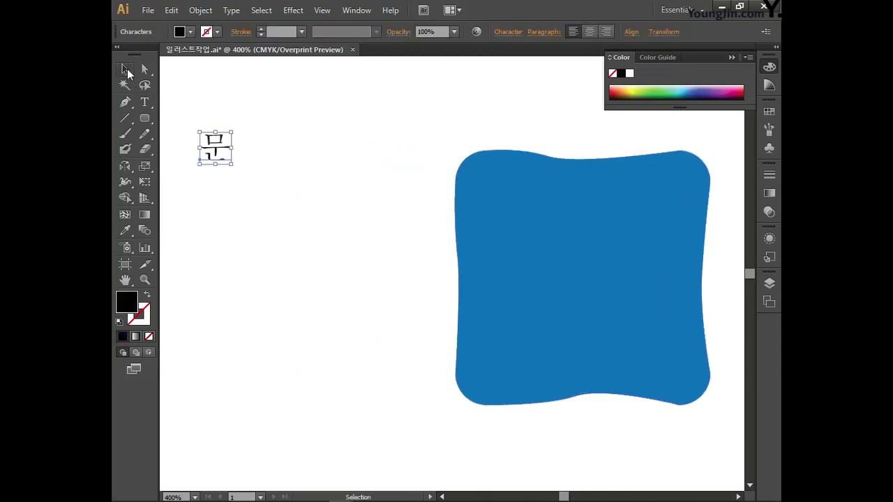
- Set the 문 text's fill colour to white and move it onto the middle of the blue shape
double_click(132, 306)
left_click_drag(293, 177, 275, 174)
left_click(582, 177)
left_click_drag(225, 159, 591, 292)
left_click_drag(370, 291, 209, 285)
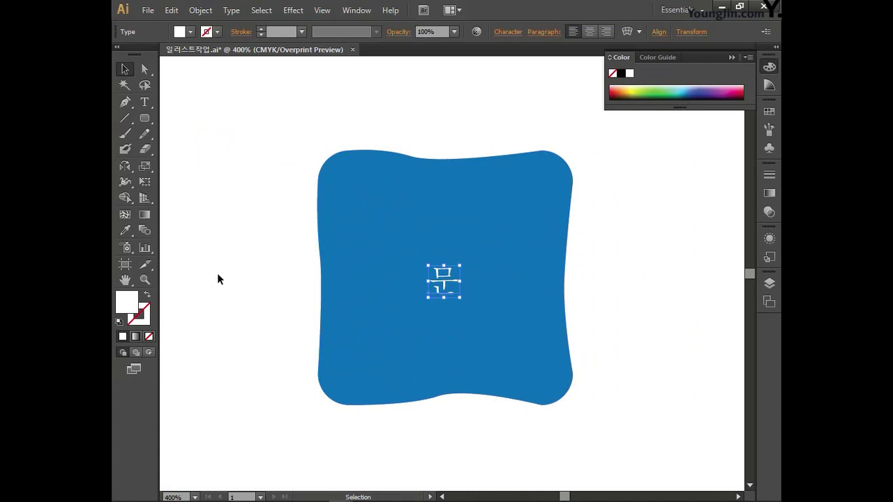
- Set the font of the 문 text to 배달의민족 주아
left_click(517, 32)
left_click(512, 55)
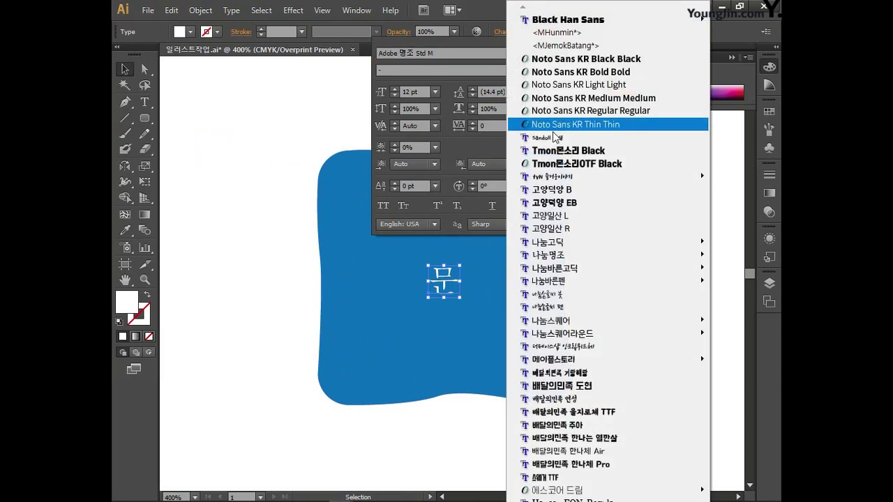
left_click(589, 425)
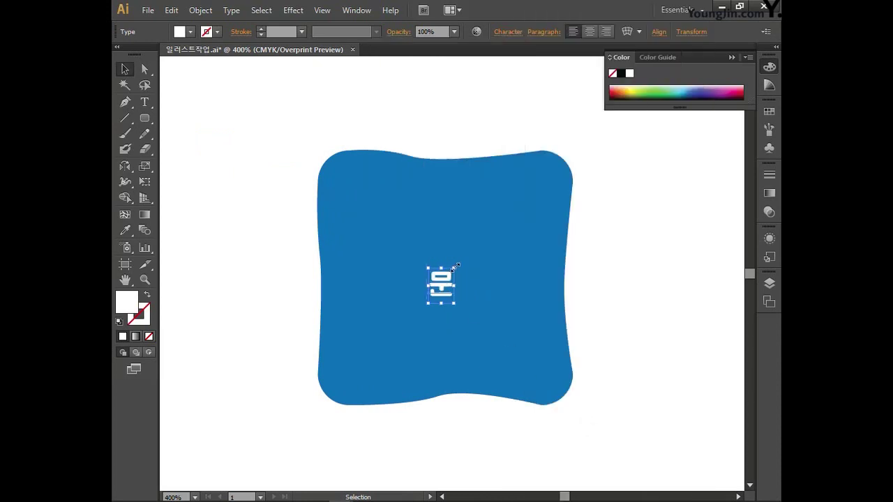
- Enlarge and centre the white 문 so it fills the blue shape, and convert it to paths with Create Outlines
left_click_drag(456, 265, 558, 119)
left_click_drag(529, 182, 444, 286)
left_click_drag(472, 224, 526, 149)
left_click_drag(489, 233, 506, 232)
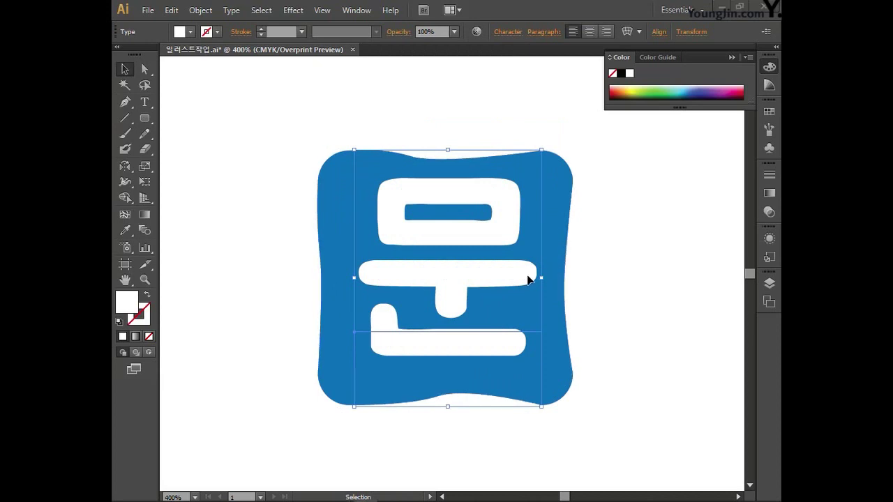
left_click(233, 13)
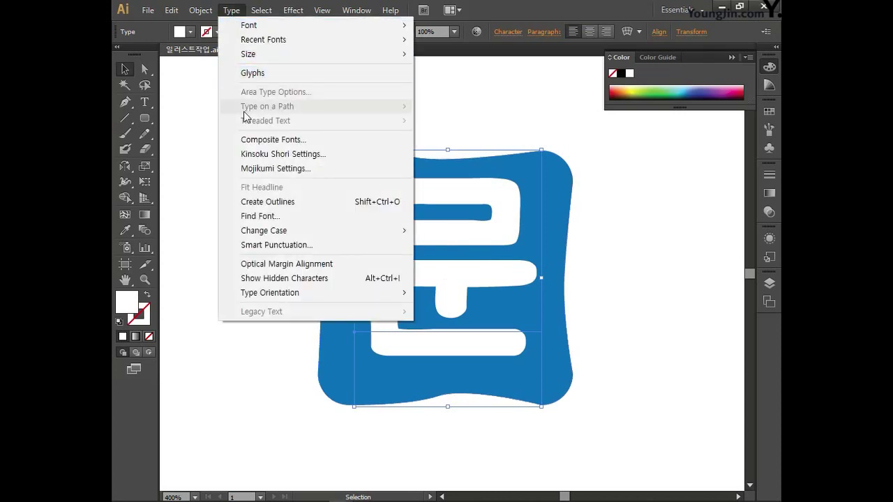
left_click(255, 203)
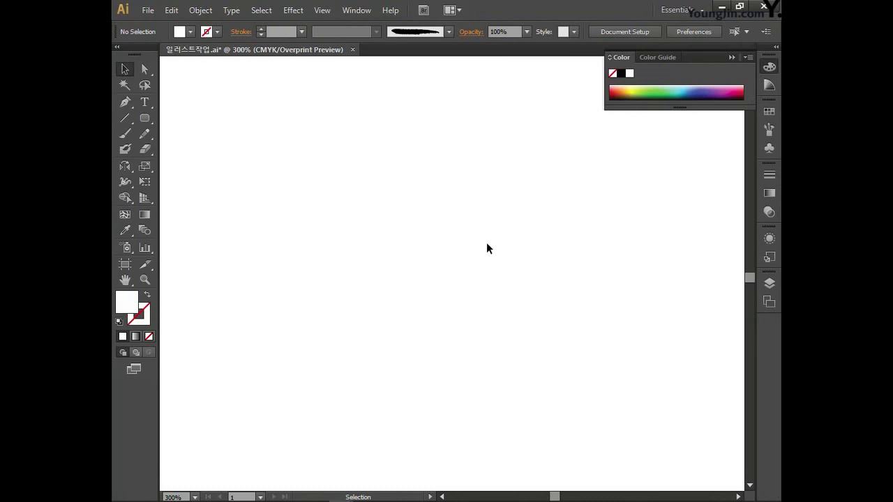
- Remove the fill for a new Pen tool path and pick black (000000) in the stroke colour picker
left_click(125, 102)
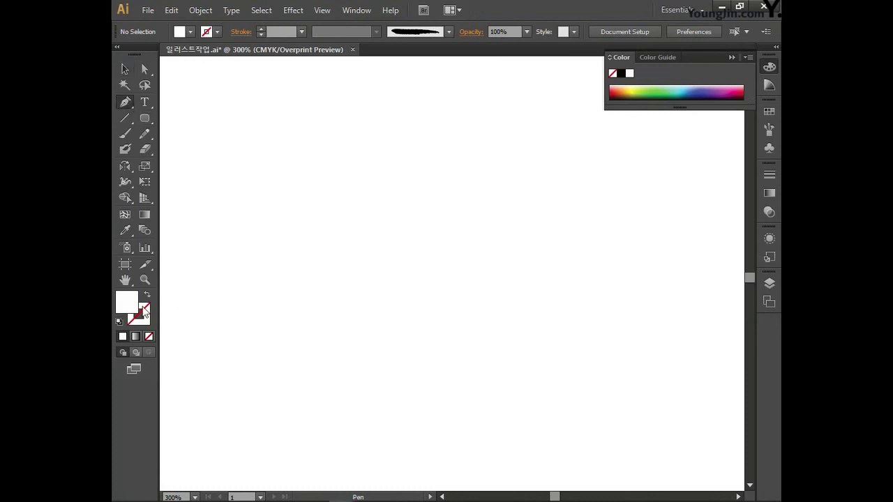
left_click(150, 337)
double_click(148, 321)
left_click_drag(385, 261, 263, 344)
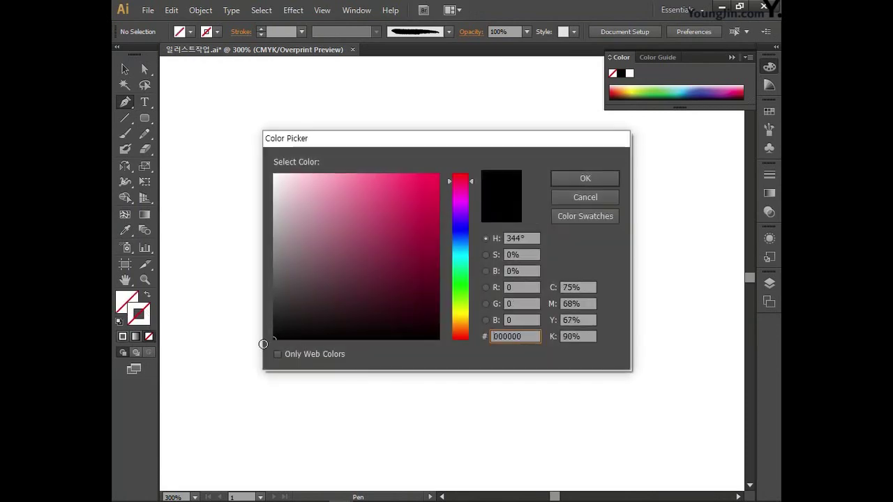
left_click(576, 180)
- Draw a slim, closed crescent-shaped leaf curving between two anchor points with the Pen tool
left_click(417, 219)
left_click_drag(401, 346, 356, 410)
left_click(402, 347)
left_click_drag(417, 219, 367, 152)
key("ctrl+equal")
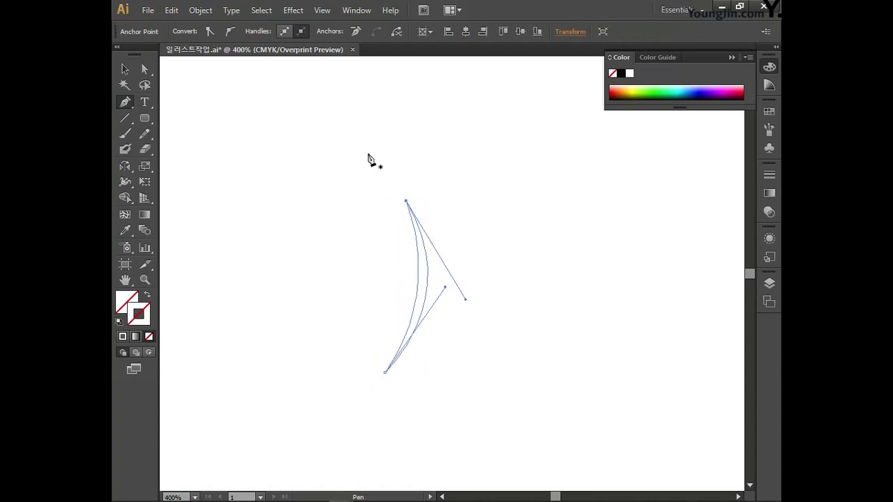
- Fill the crescent leaf with dark green at C 86%, M 32%, Y 100%, K 24%
left_click(125, 69)
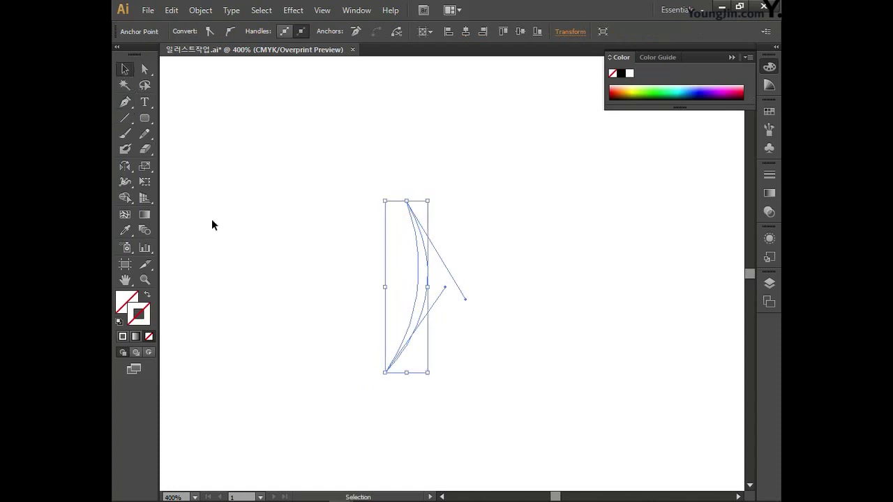
double_click(141, 298)
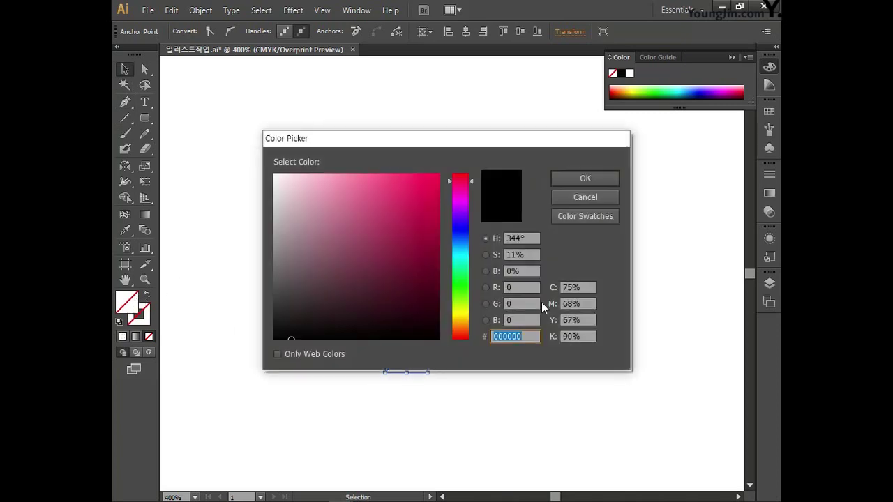
left_click(587, 286)
type("86")
key("Tab")
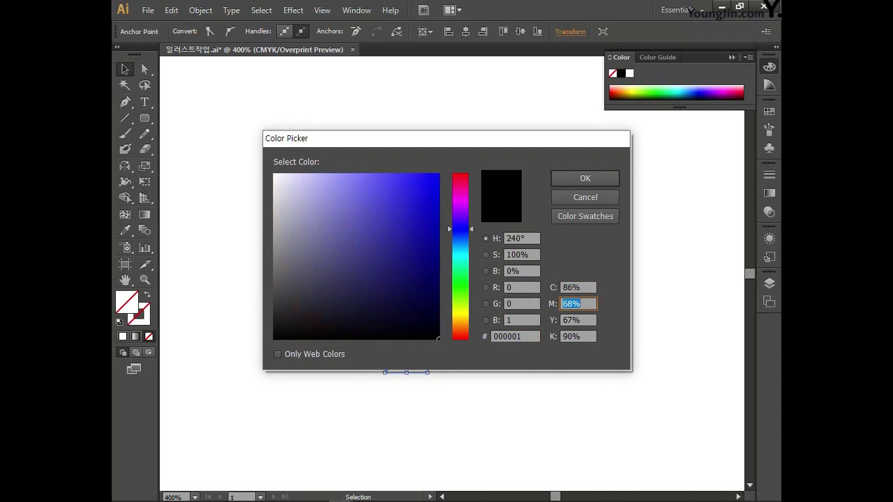
type("32")
key("Tab")
type("10")
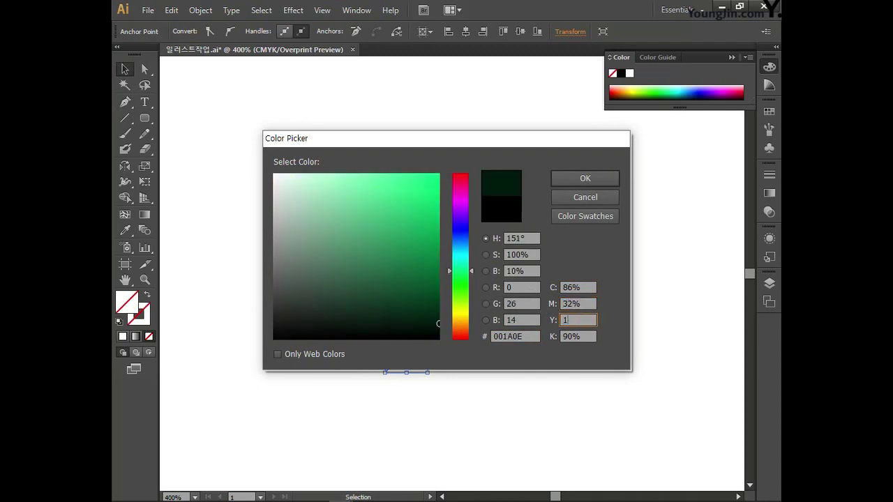
key("Tab")
type("2")
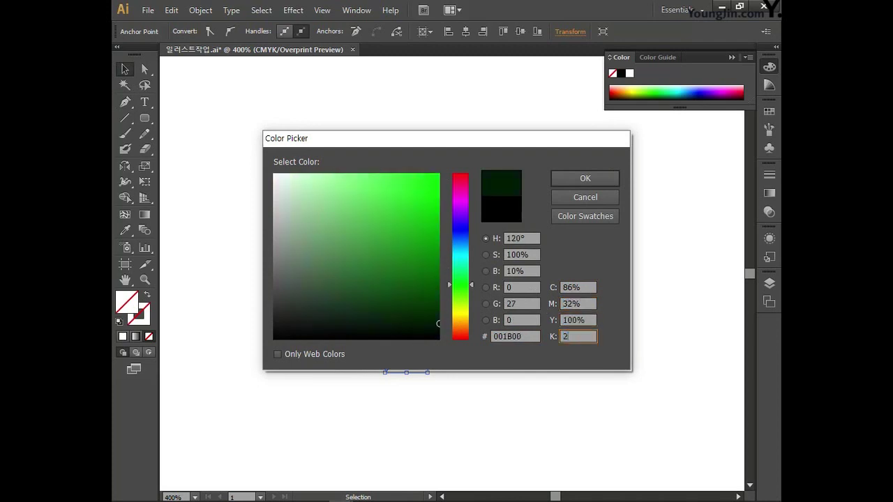
type("4")
left_click(597, 180)
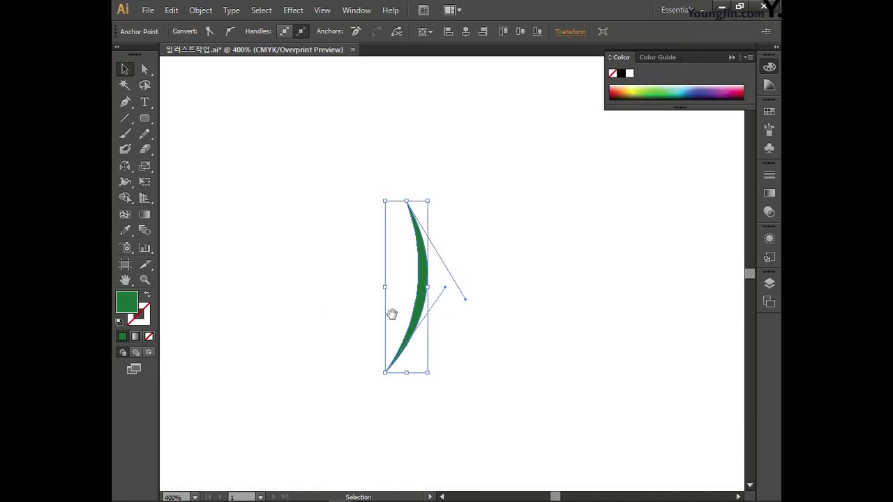
- Duplicate the green leaf, enlarge the copy slightly and place it just outside the original so their lower tips meet
left_click_drag(393, 313, 474, 252)
left_click(446, 289)
left_click(500, 260)
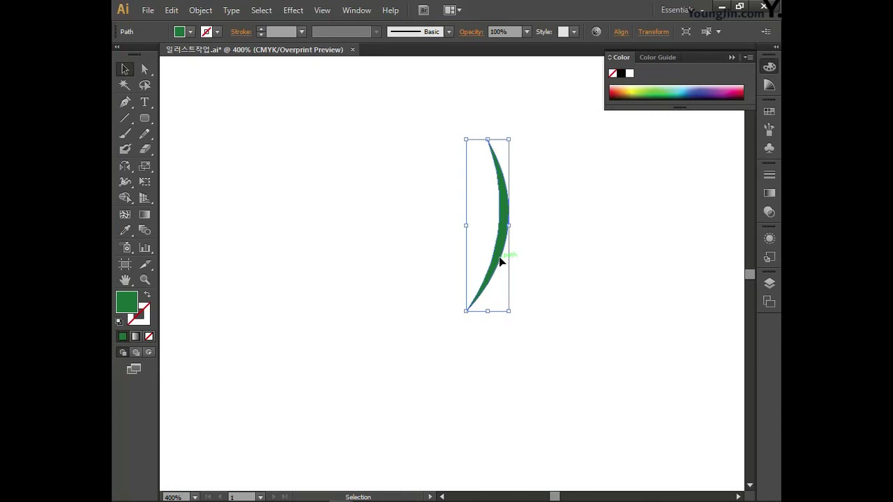
left_click_drag(508, 199, 524, 194)
left_click_drag(521, 140, 528, 132)
left_click_drag(519, 198, 509, 200)
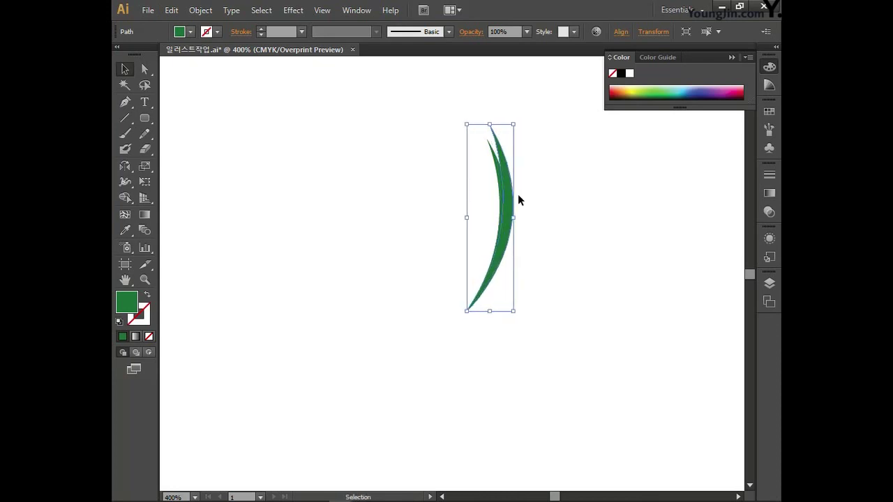
- Fill the larger outer leaf with light green at C 70%, M 10%, Y 100%, K 0%
double_click(126, 302)
left_click(572, 287)
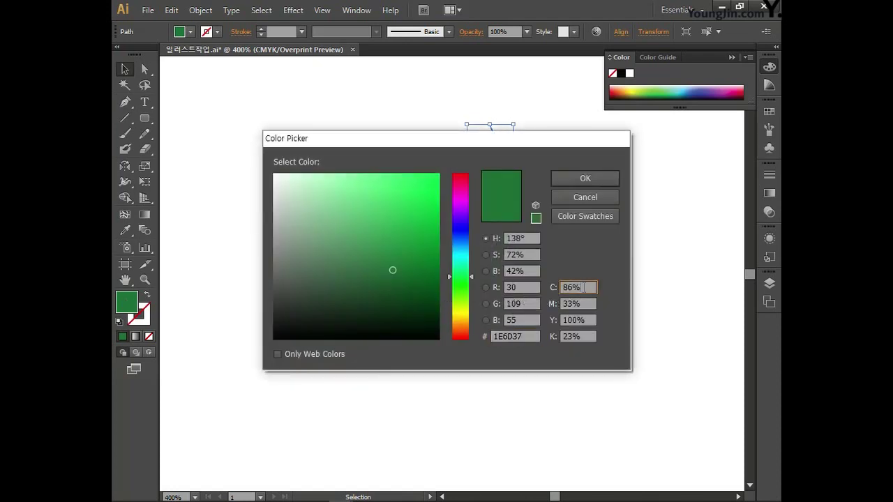
type("70")
key("Tab")
type("10")
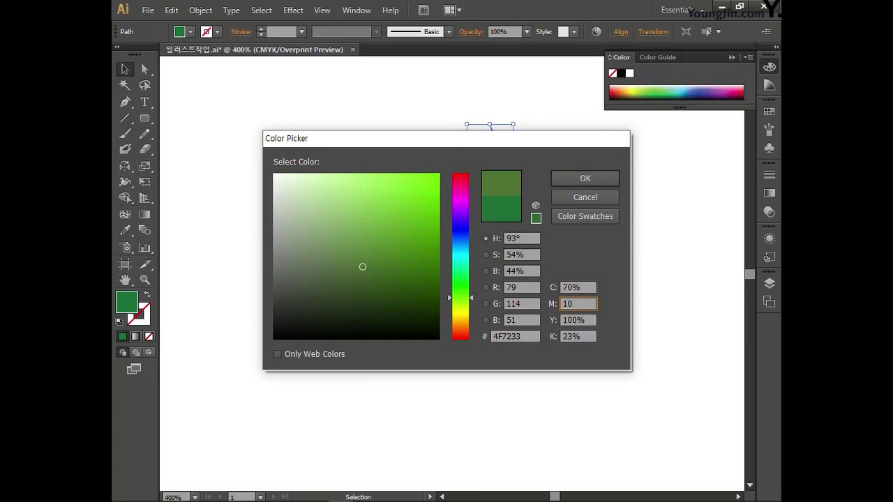
key("Tab")
type("1")
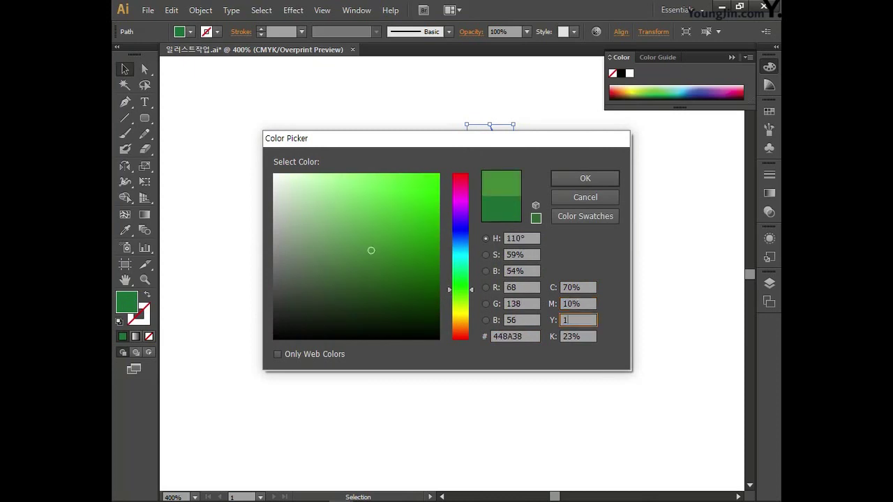
key("Tab")
type("0")
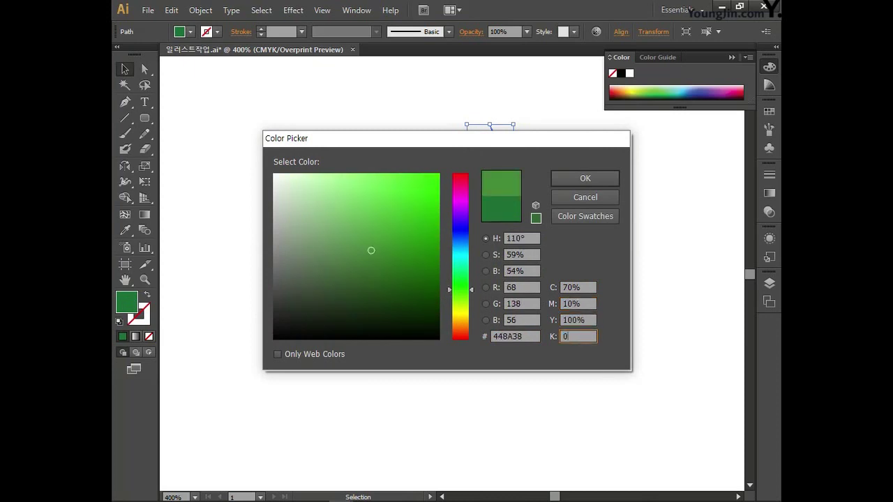
left_click(596, 173)
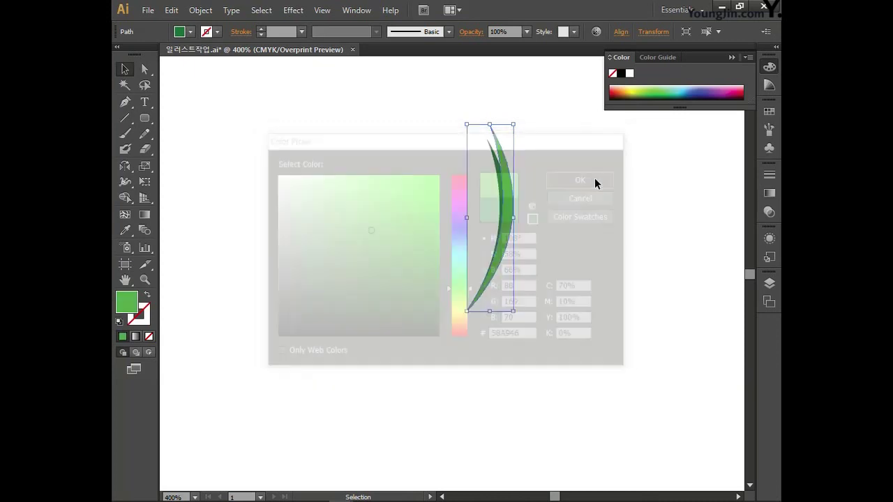
- Duplicate the light green leaf as two progressively smaller, tilted blades whose lower tips meet the base of the large leaves
left_click_drag(507, 189, 465, 189)
left_click_drag(472, 130, 450, 228)
left_click_drag(448, 279, 491, 274)
left_click_drag(500, 227, 496, 235)
left_click_drag(492, 267, 477, 251)
left_click_drag(465, 261, 474, 282)
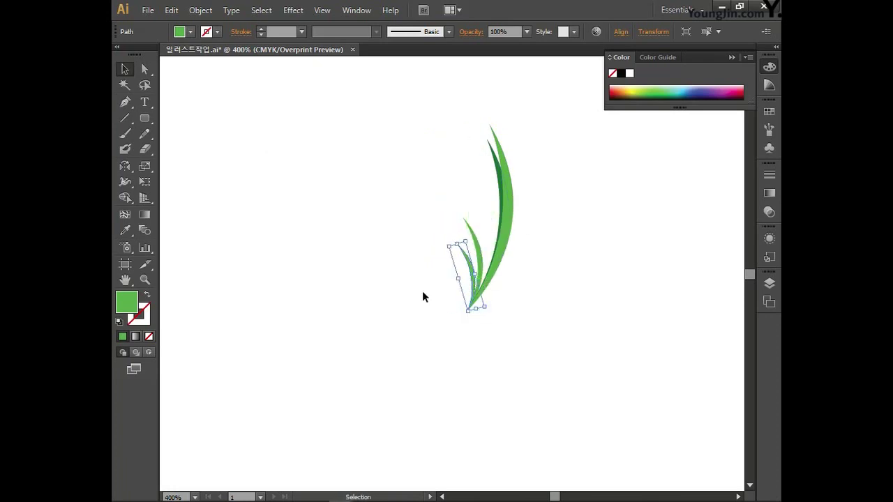
left_click(428, 290)
- Draw a closed curved stalk with a rounded tip from the leaf base, between the small blades and large leaves, using the Pen tool
left_click_drag(417, 318, 368, 357)
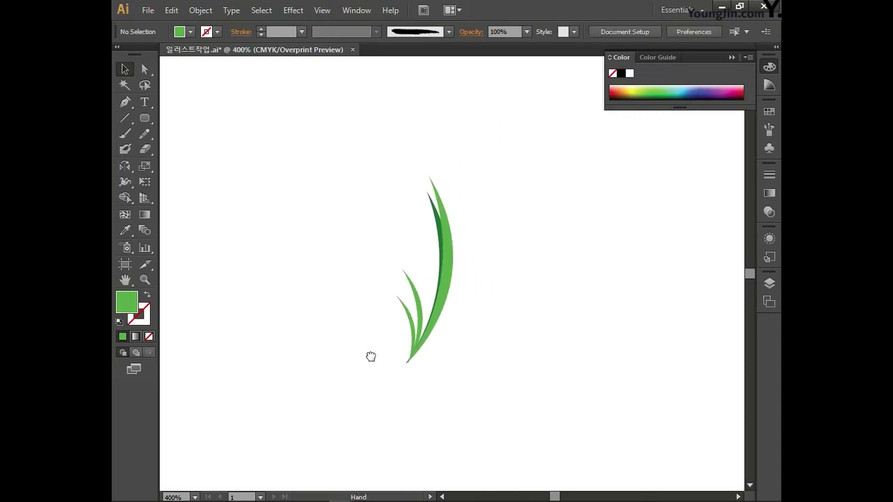
key("ctrl+plus")
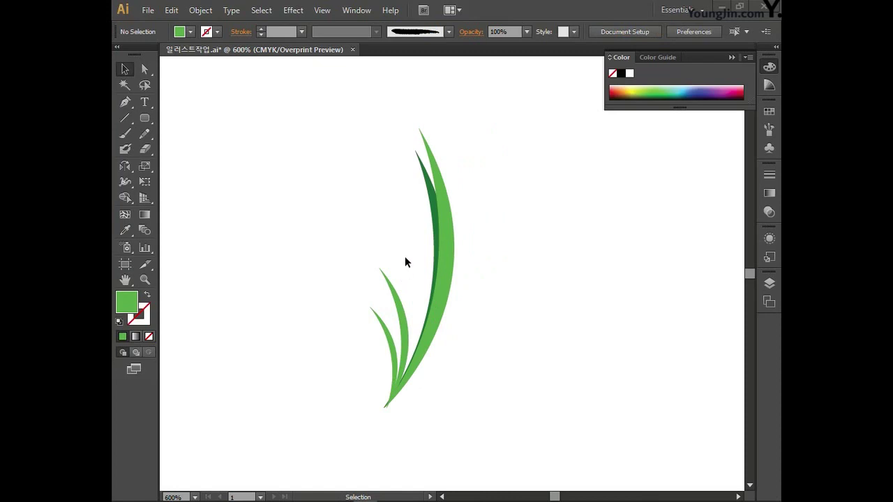
key("p")
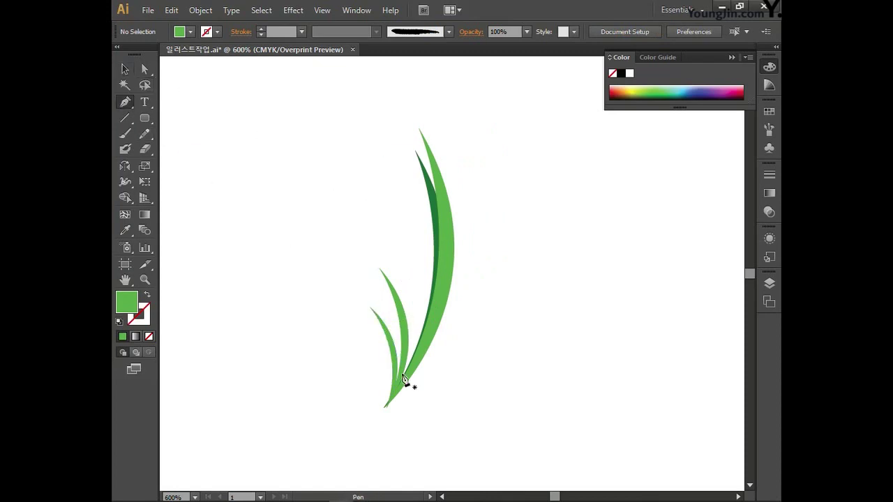
left_click(391, 400)
left_click_drag(397, 234, 350, 161)
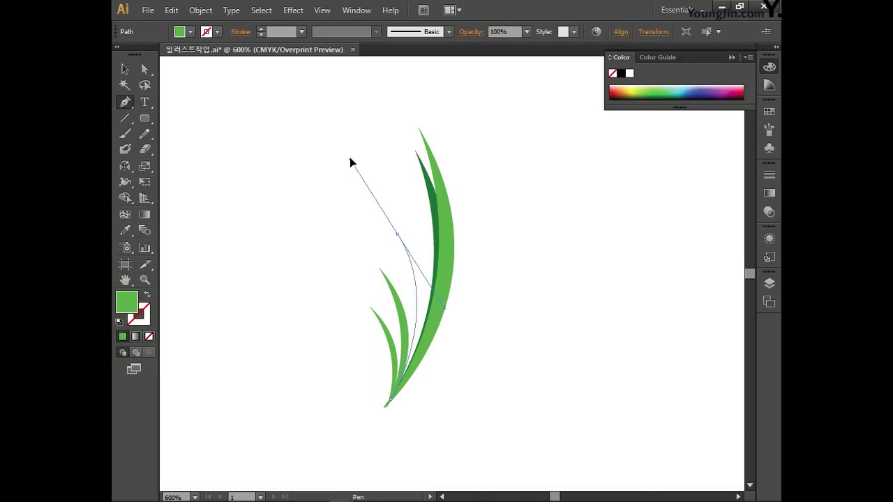
left_click(404, 222)
left_click_drag(393, 405, 321, 468)
left_click_drag(461, 342, 454, 290)
left_click(404, 225, "ctrl")
left_click_drag(354, 159, 382, 209)
key("v")
- Fill the curved stalk with orange at C 0%, M 46%, Y 98%, K 0%
double_click(130, 302)
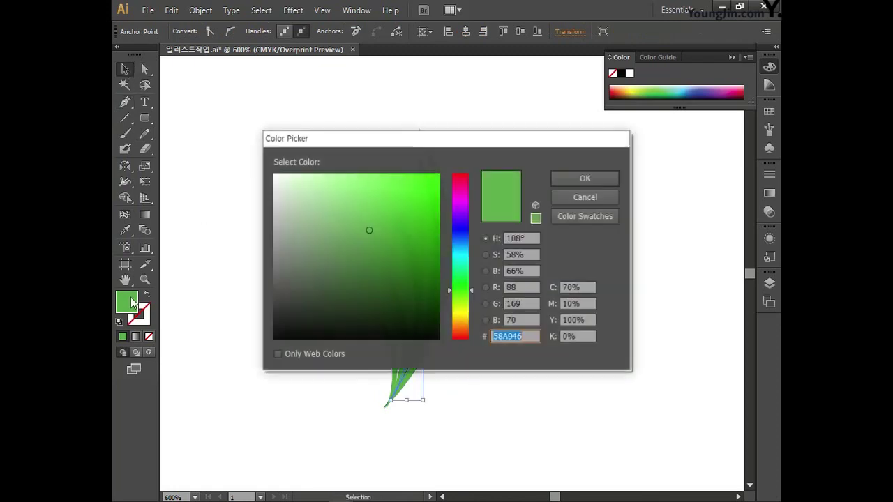
key("Tab")
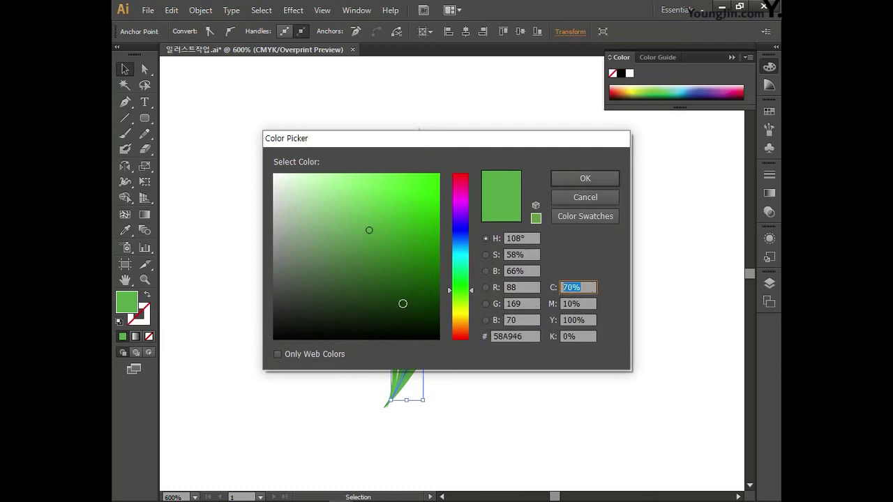
type("0")
key("Tab")
type("46")
key("Tab")
type("98")
key("Tab")
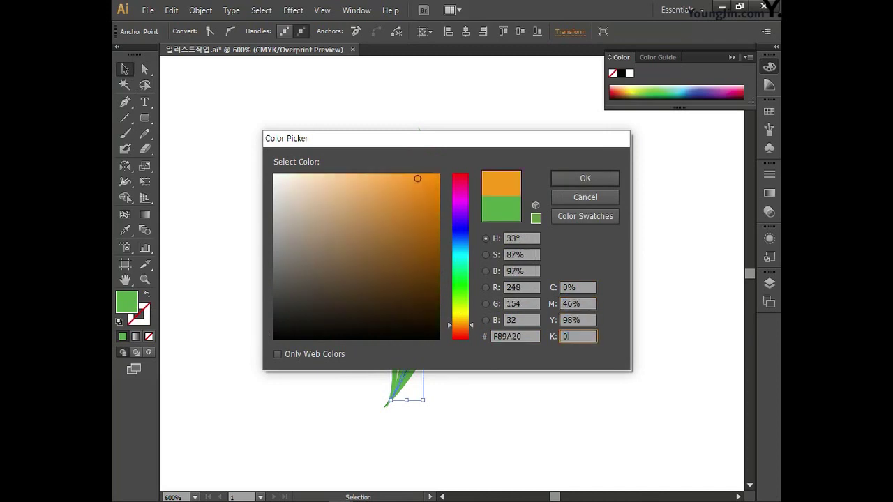
key("Return")
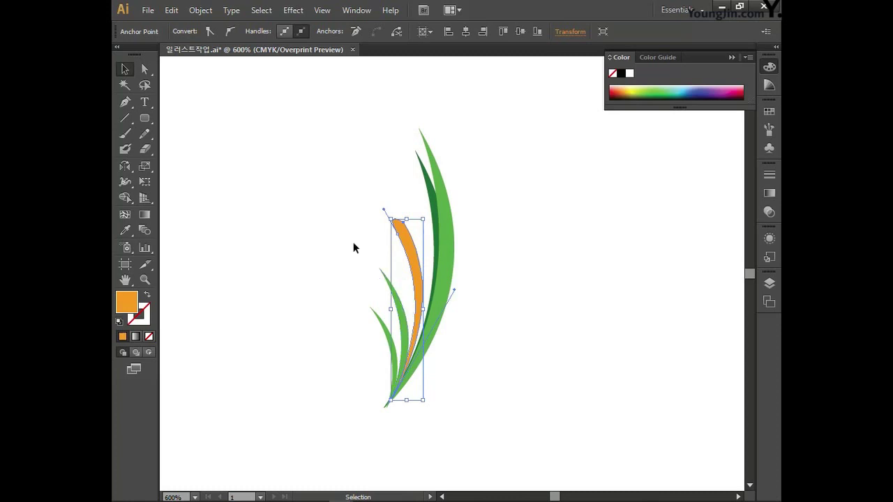
left_click(318, 232)
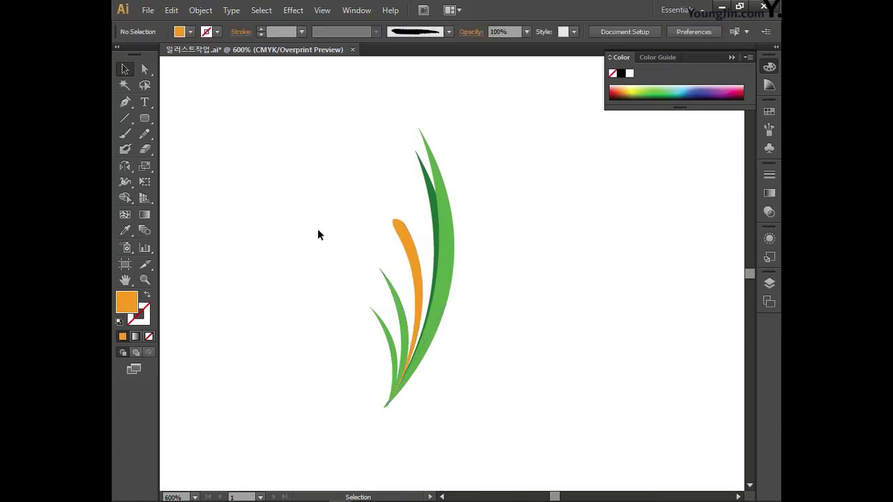
- Draw a wide horizontal ellipse in the empty area beside the leaves, filled with orange at C 0%, M 46%, Y 98%, K 0%
key("space")
left_click_drag(313, 276, 490, 289)
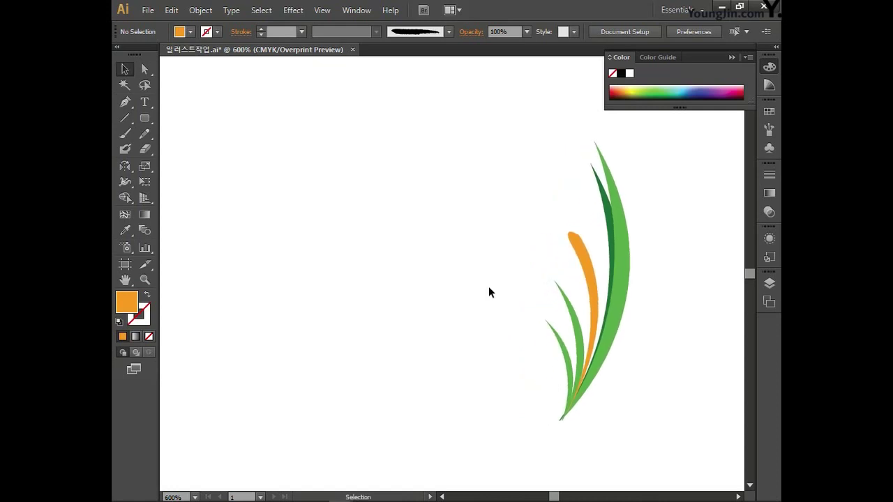
left_click(149, 119)
left_click_drag(151, 120, 206, 145)
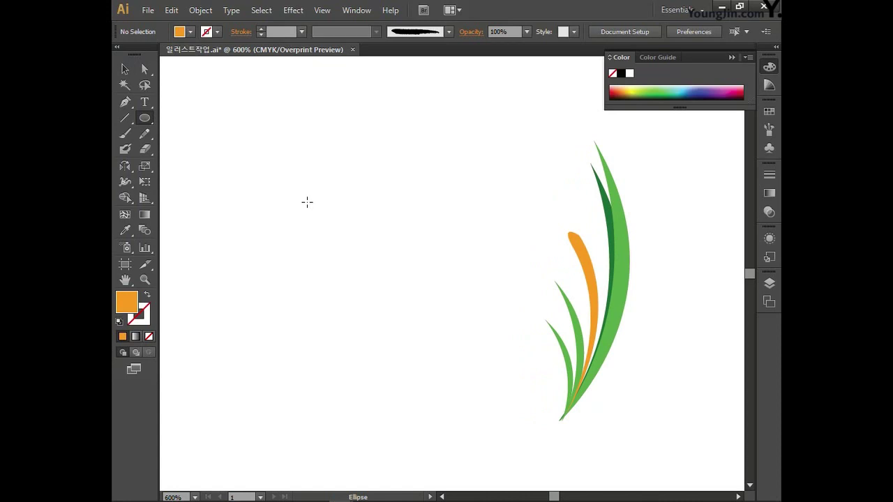
left_click_drag(261, 191, 405, 258)
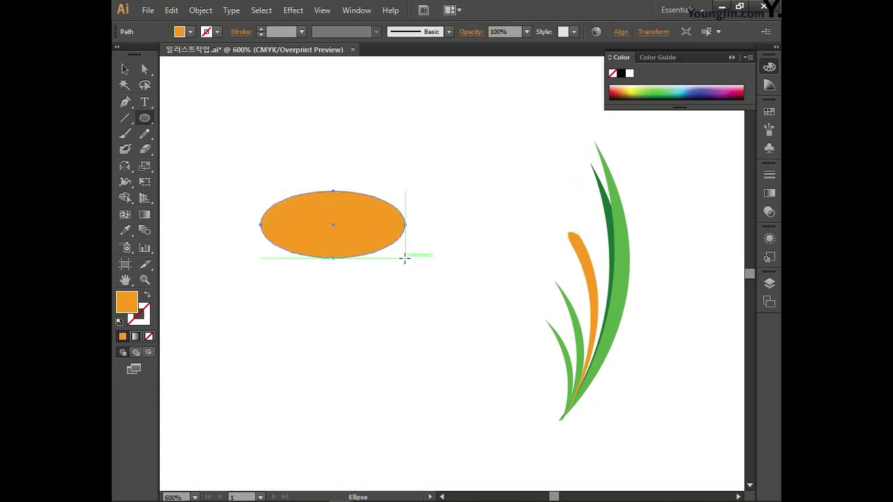
double_click(136, 304)
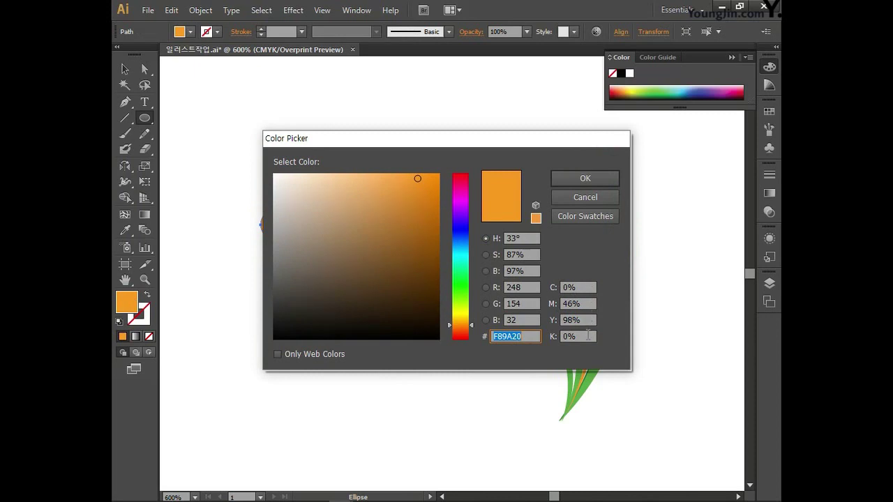
left_click(583, 180)
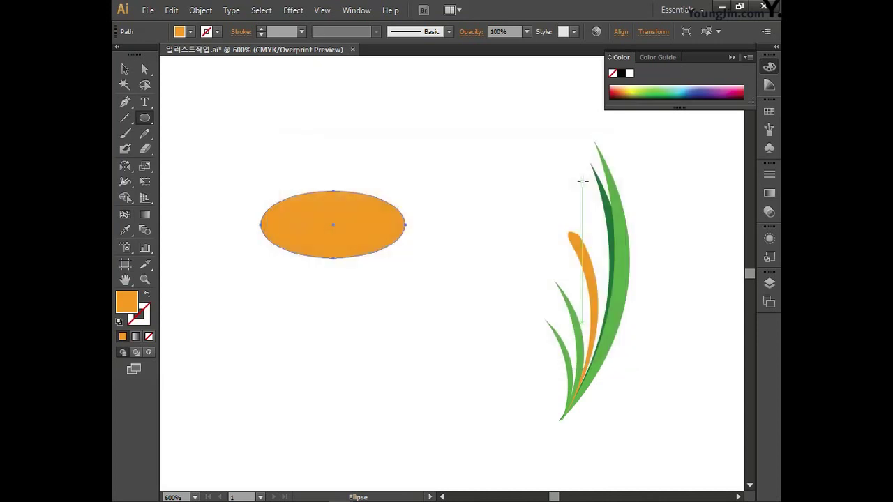
- Convert the ellipse's left and right anchor points to sharp corners to form a pointed grain shape
left_click(125, 102)
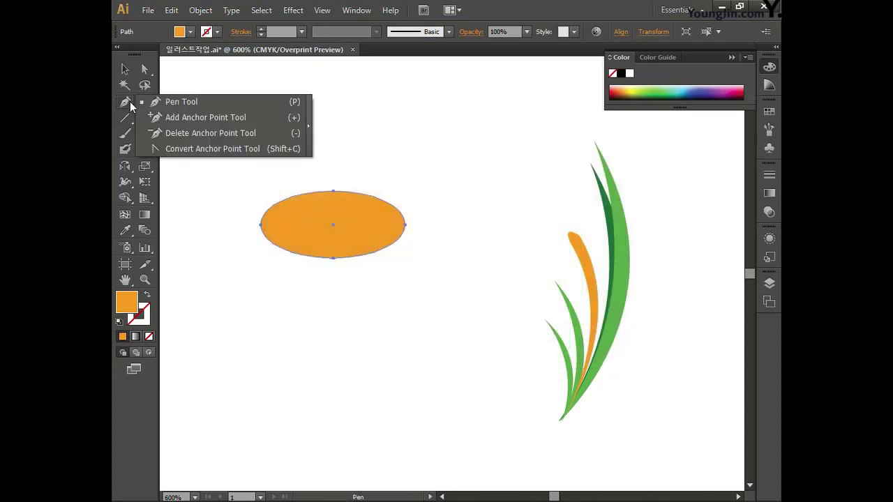
left_click(192, 149)
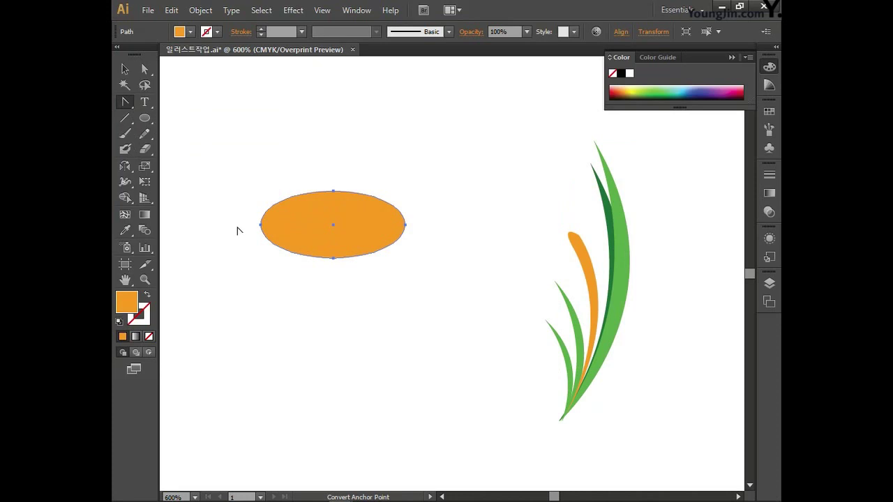
left_click(259, 225)
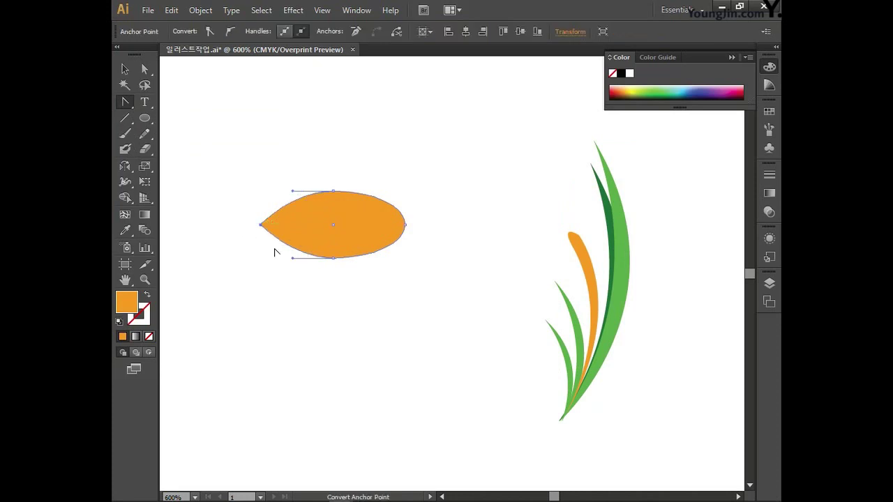
left_click(406, 225)
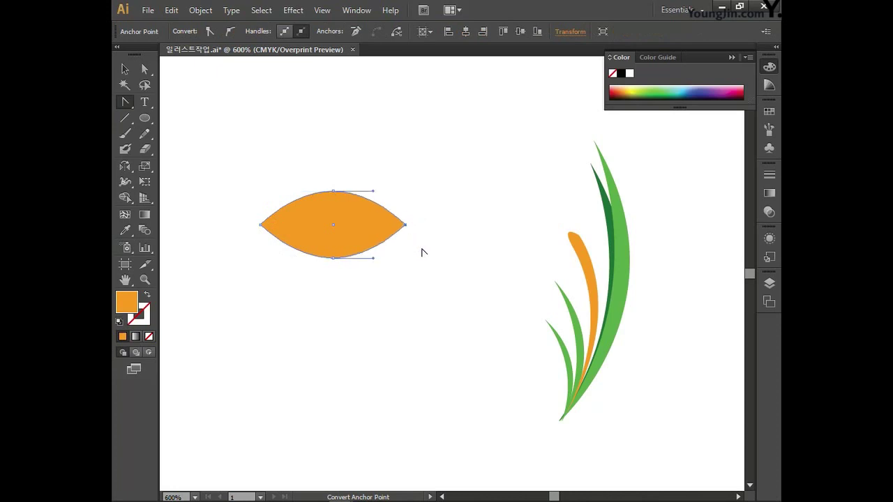
left_click(325, 235)
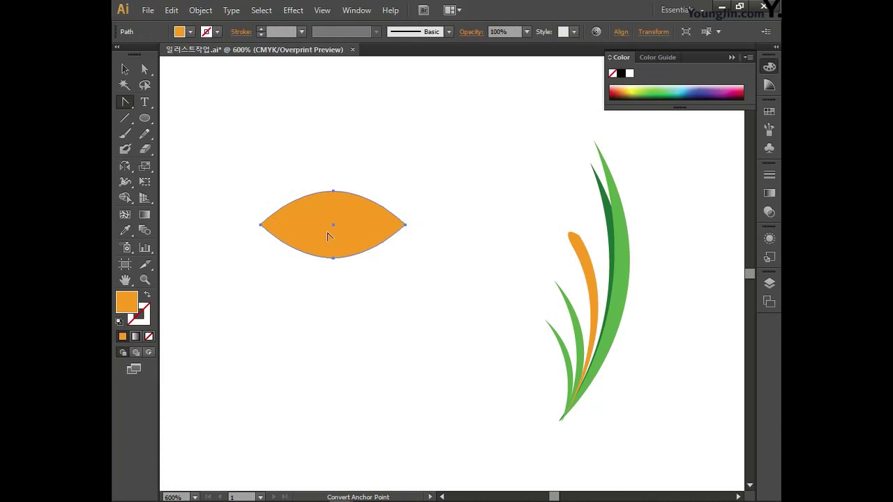
left_click(125, 69)
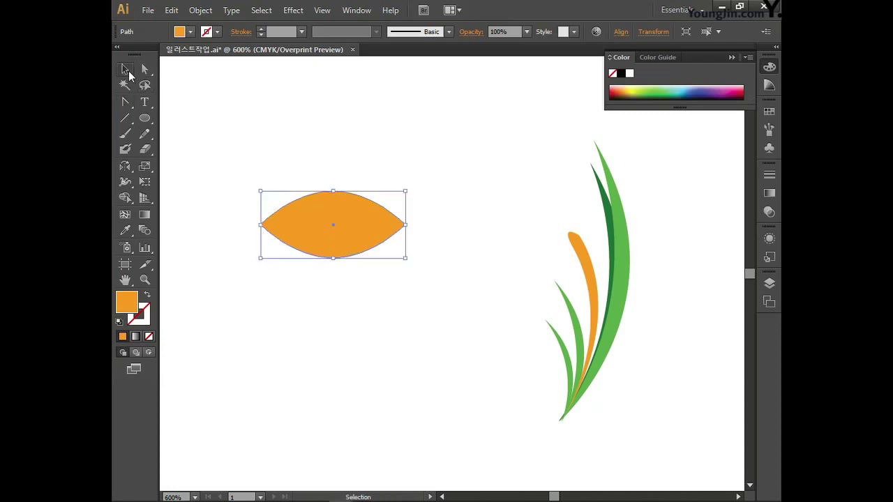
left_click(230, 177)
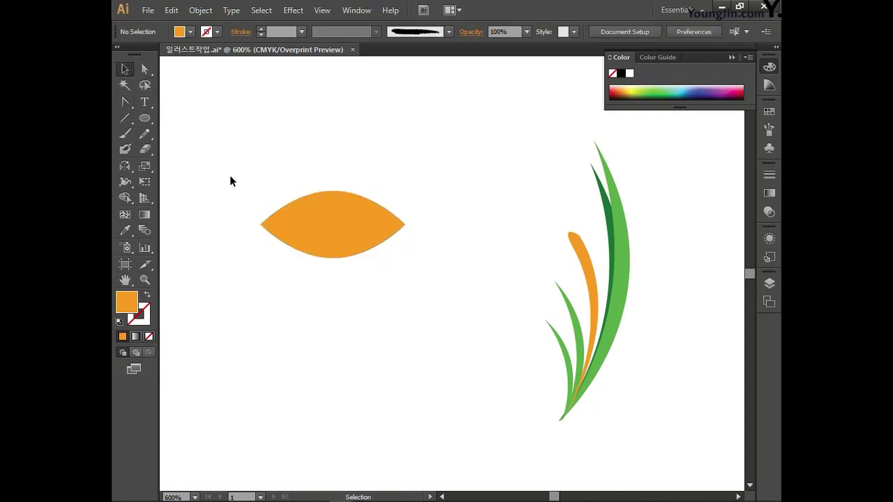
- Set no fill and a black (000000) stroke for a new Pen tool path
left_click_drag(126, 102, 167, 105)
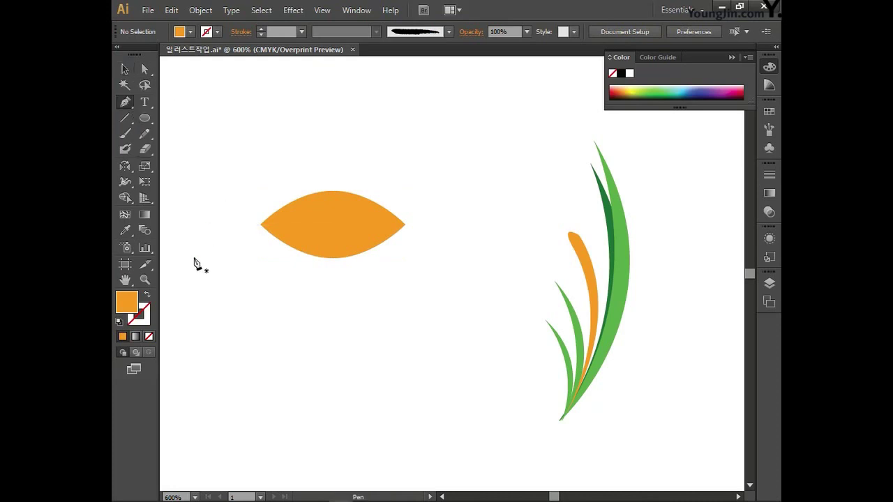
left_click(149, 337)
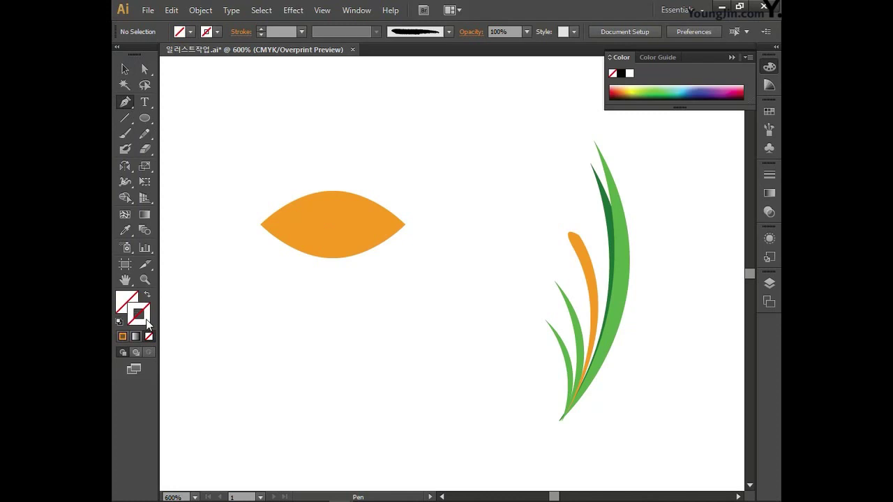
double_click(131, 307)
left_click_drag(333, 285, 275, 336)
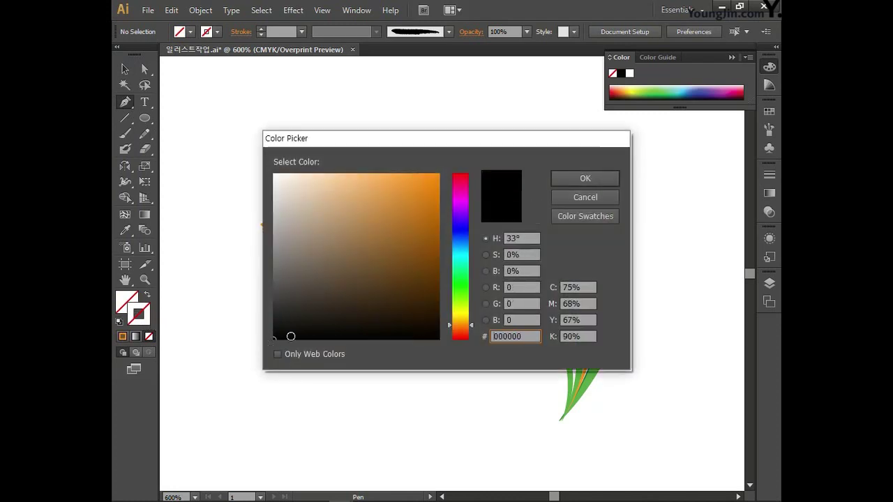
left_click(561, 183)
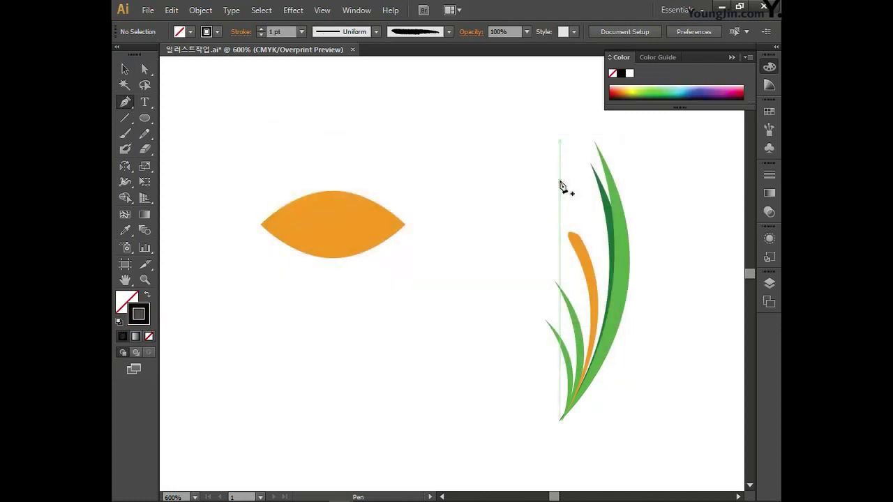
- Draw an upward-bowed arc from the orange grain's left tip to its right tip with the Pen tool
left_click(261, 225)
left_click_drag(405, 226, 471, 269)
left_click(124, 73)
left_click(179, 114)
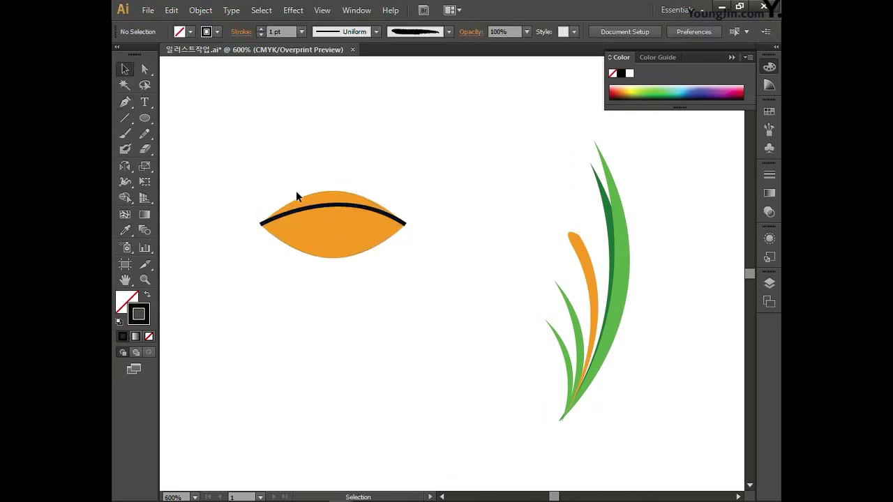
- Reflect a copy of the black arc across the horizontal axis through the grain's left tip
left_click(313, 207)
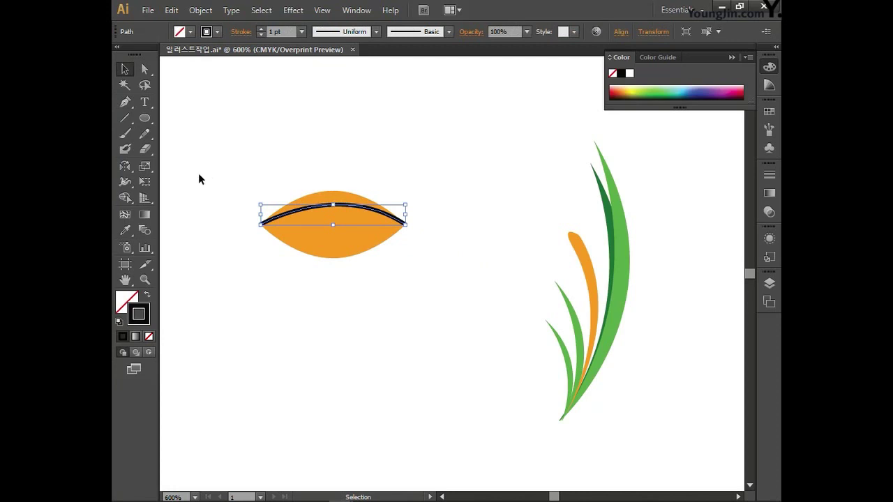
left_click(129, 168)
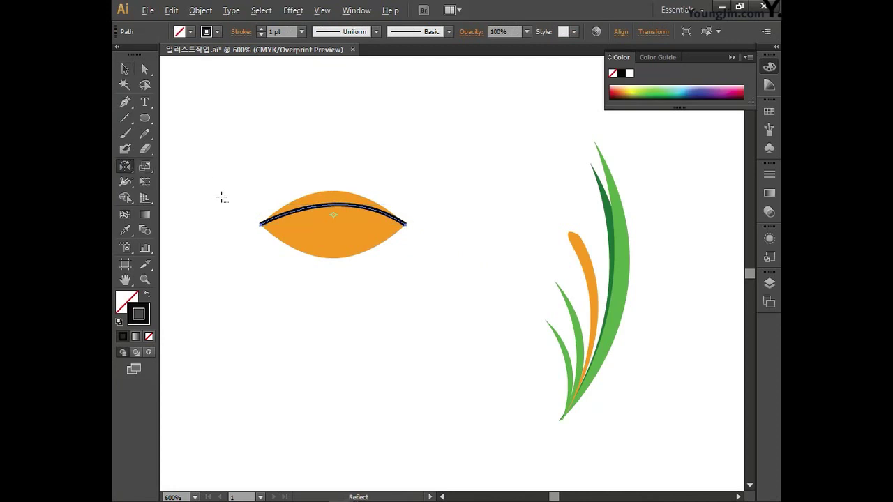
left_click(261, 224, "alt")
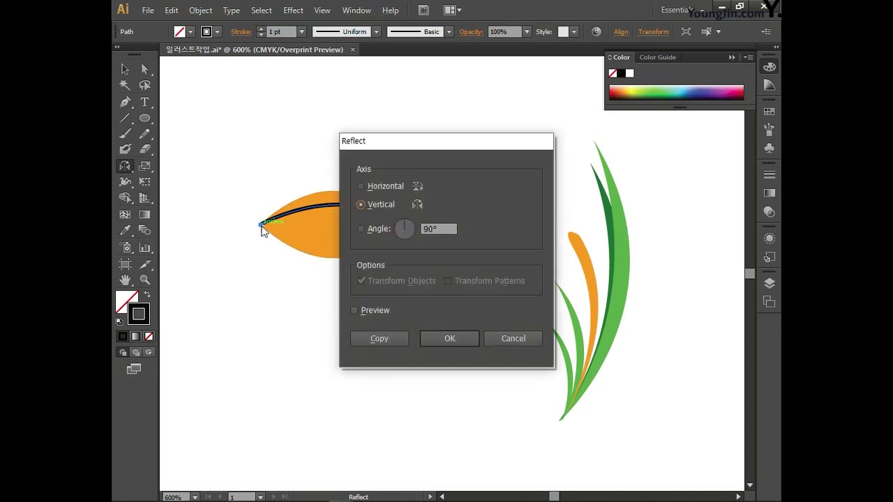
left_click(375, 190)
left_click(387, 338)
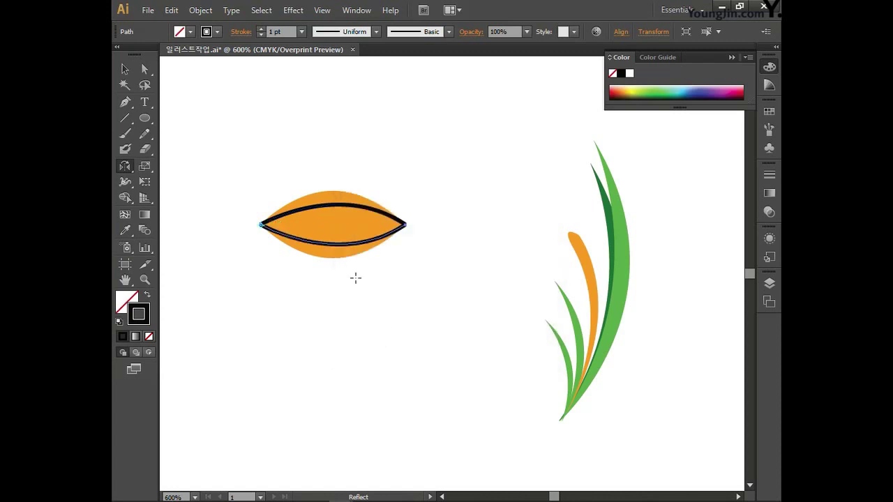
- Divide the orange grain along both black arcs with the Pathfinder's Divide operation
left_click(125, 69)
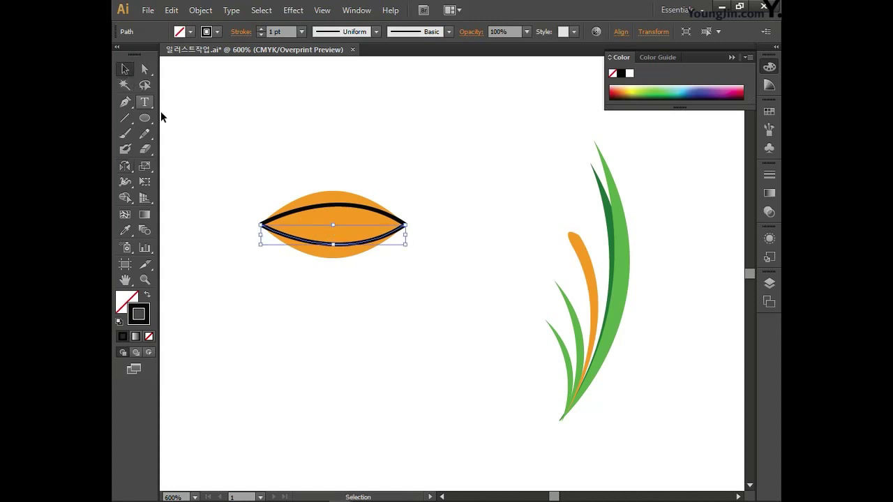
left_click(221, 147)
left_click_drag(225, 135, 433, 307)
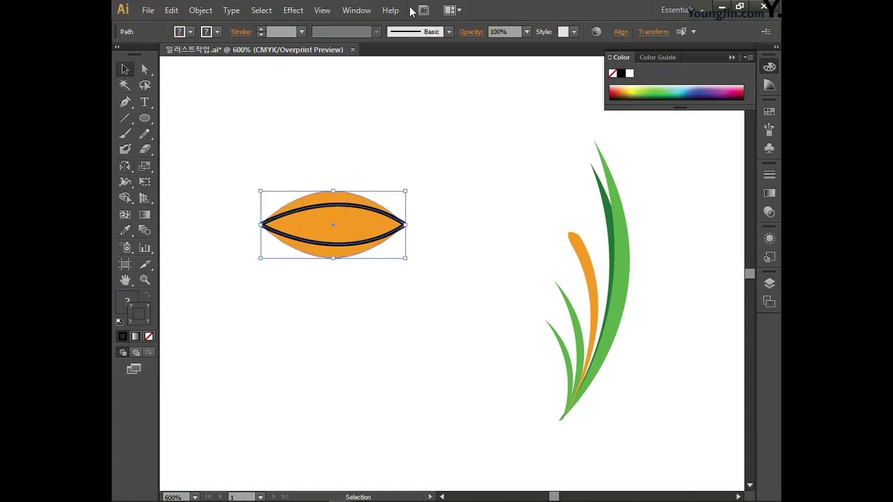
left_click(356, 10)
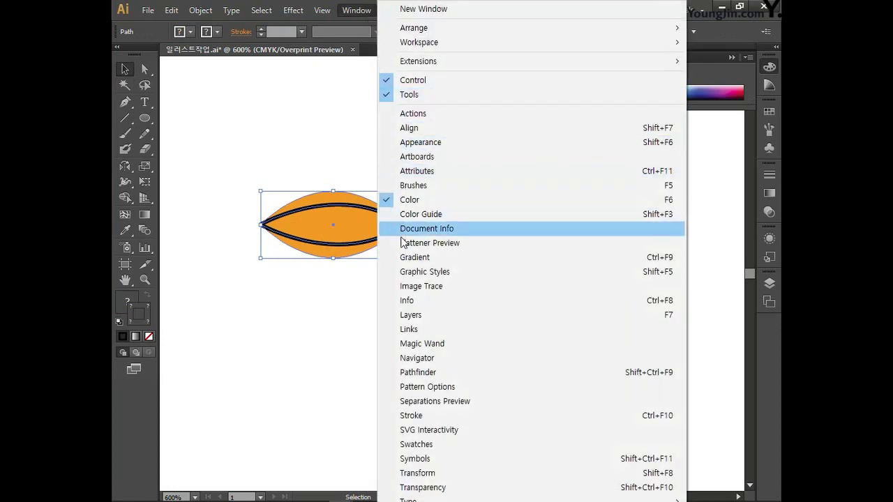
left_click(407, 372)
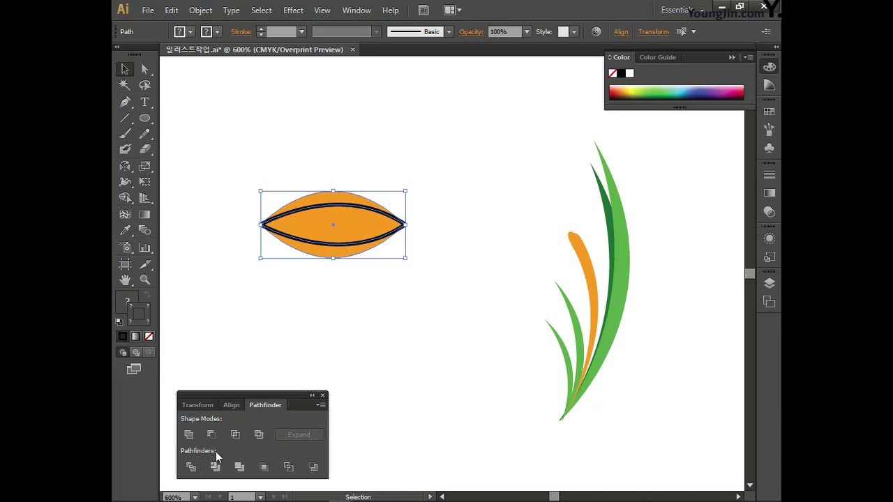
left_click(190, 468)
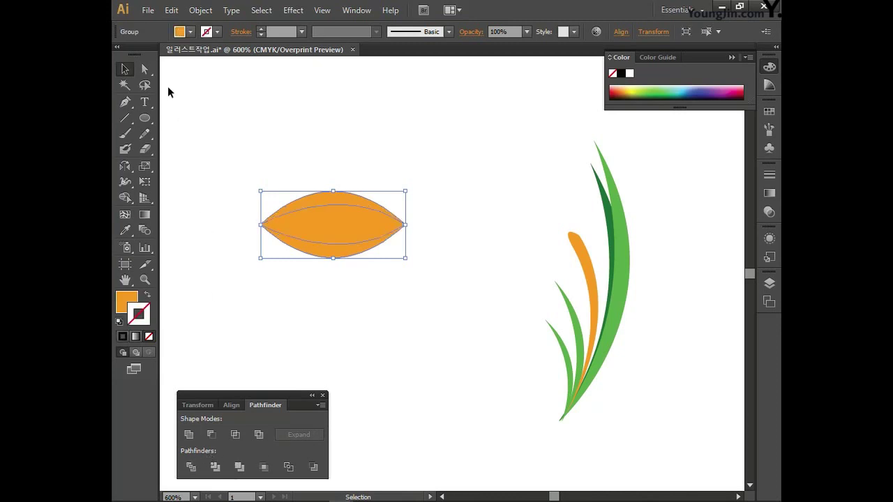
- Fill the grain's upper sliver with light orange at C 0%, M 21%, Y 46%, K 0%
left_click(145, 70)
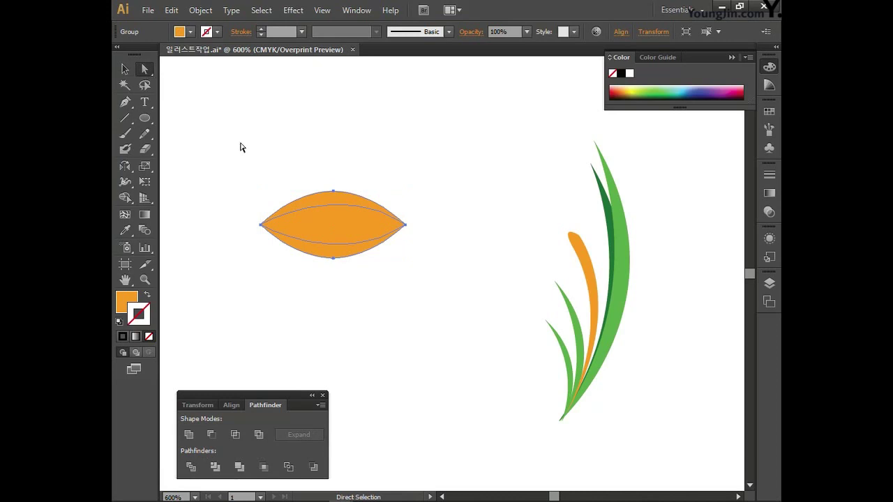
left_click(300, 185)
left_click(321, 202)
double_click(126, 303)
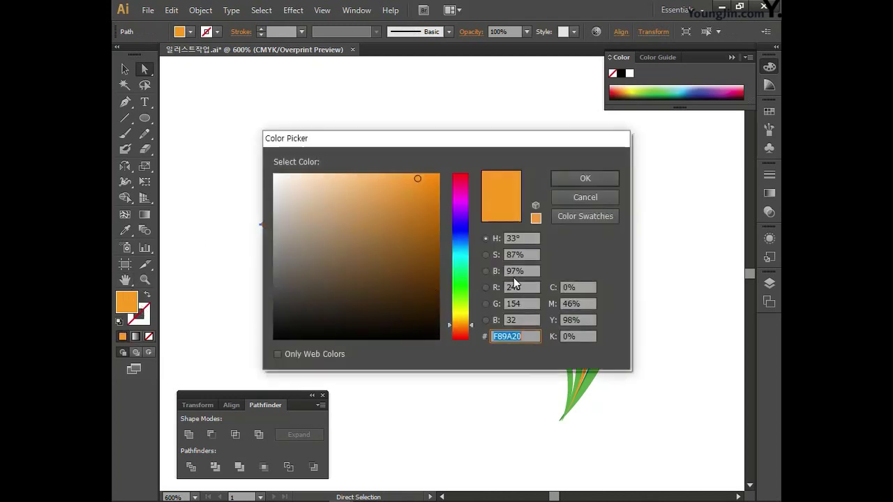
left_click(584, 287)
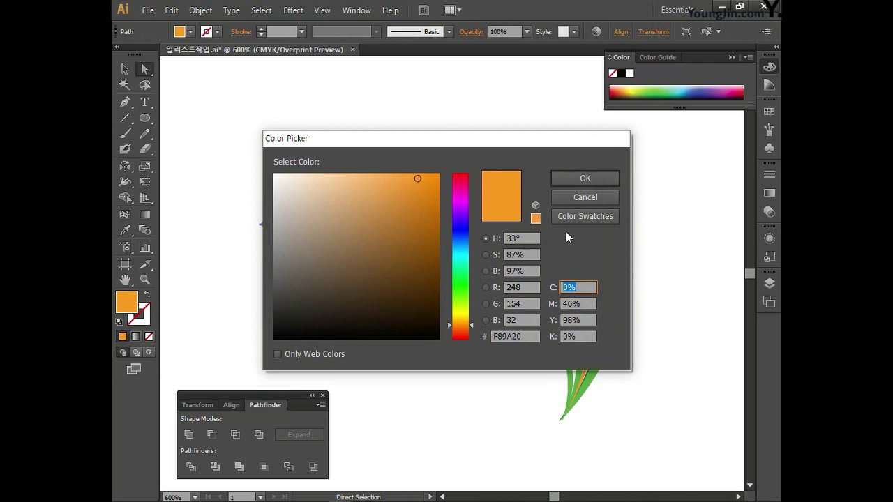
key("Tab")
type("21")
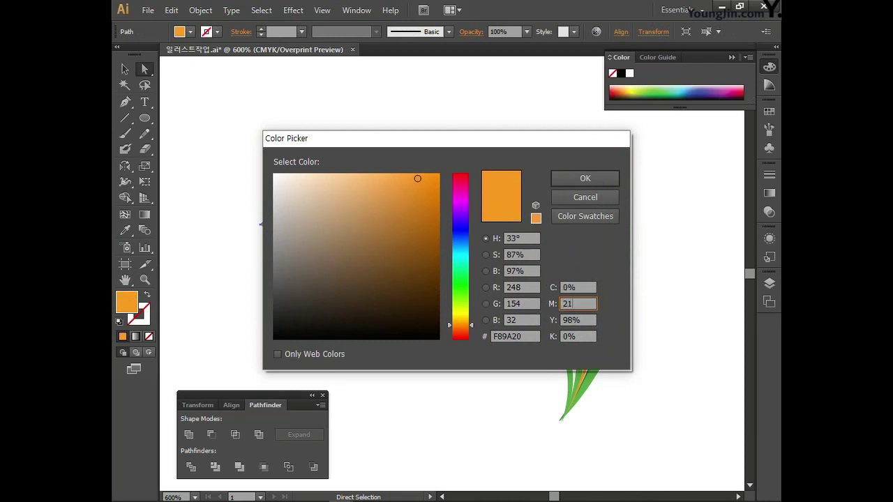
key("Tab")
type("46")
key("Tab")
type("0")
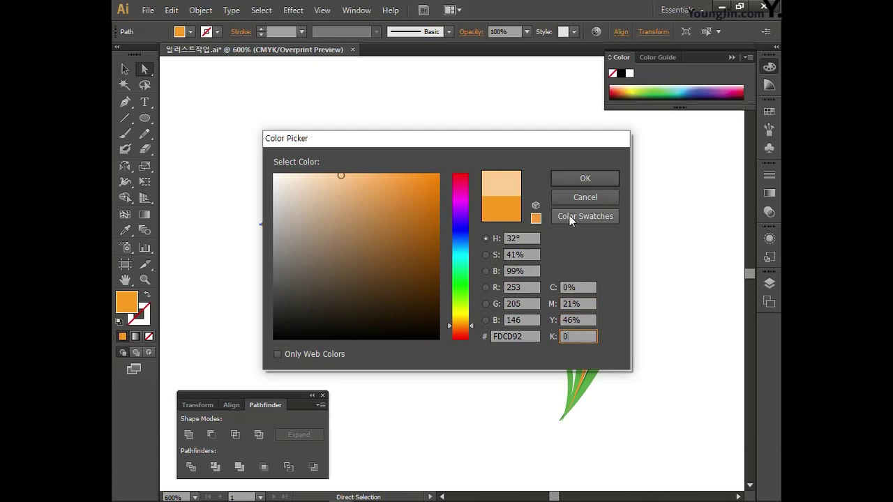
left_click(569, 176)
- Fill the grain's lower sliver with brown at C 24%, M 67%, Y 100%, K 12%
left_click(337, 254)
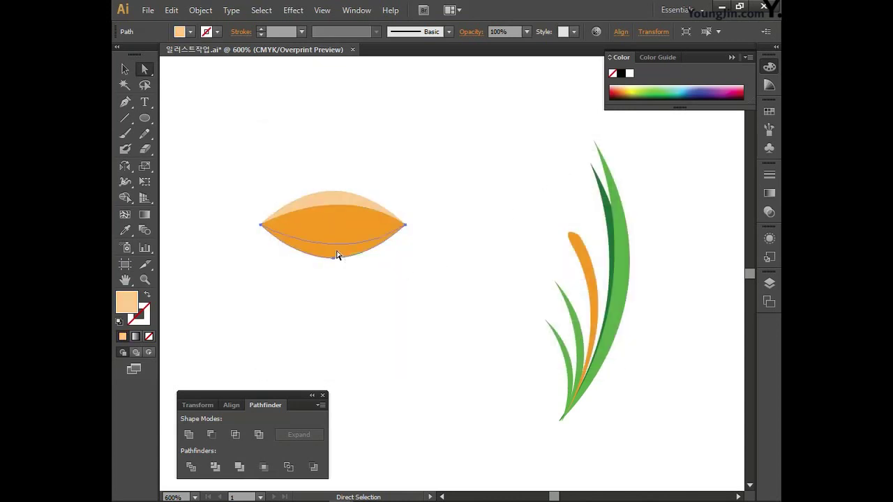
double_click(127, 302)
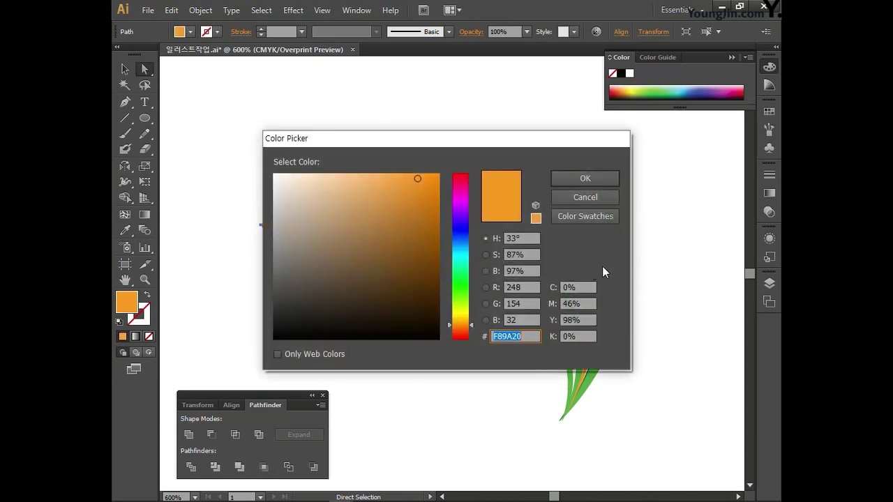
key("Tab")
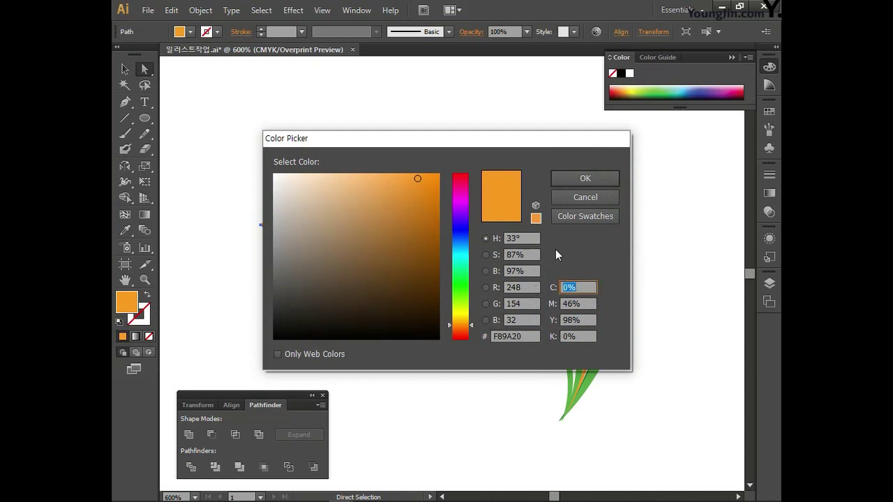
type("24")
key("Tab")
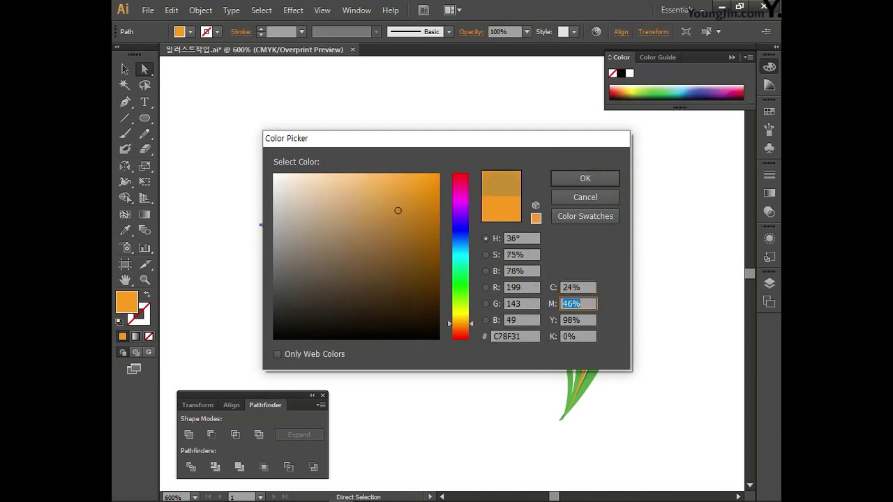
type("67")
key("Tab")
type("100")
key("Tab")
type("12")
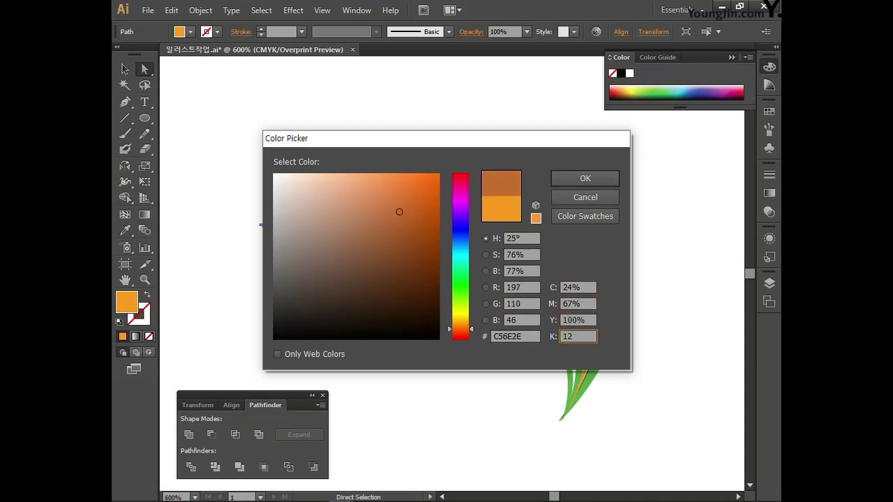
key("Return")
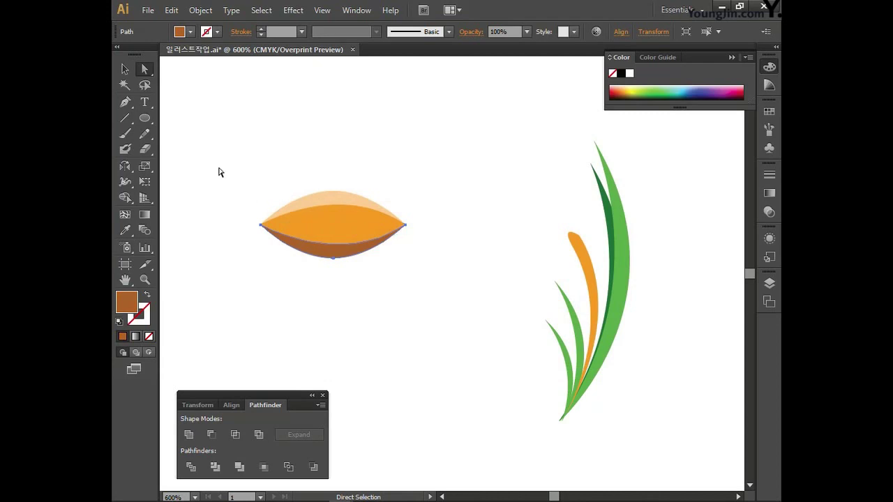
- Shrink the whole three-tone grain, rotate it nearly upright and place it on the tip of the orange stem
left_click(124, 68)
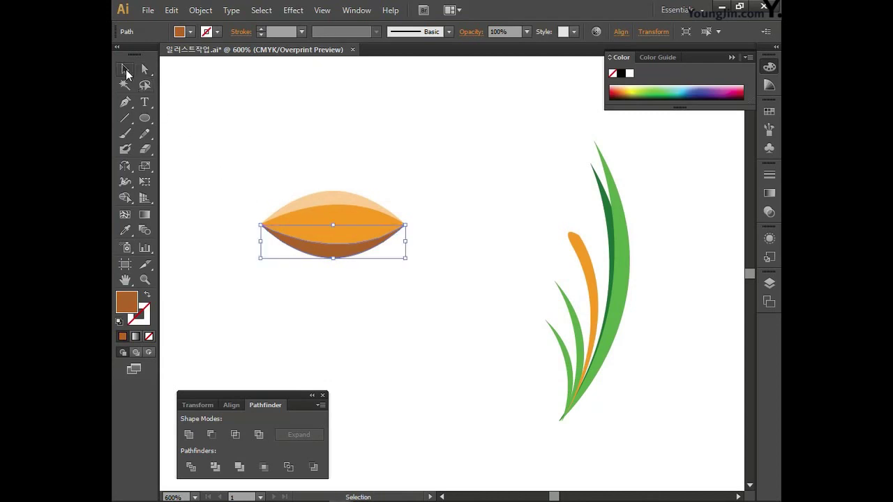
left_click(326, 183)
left_click_drag(274, 153, 409, 304)
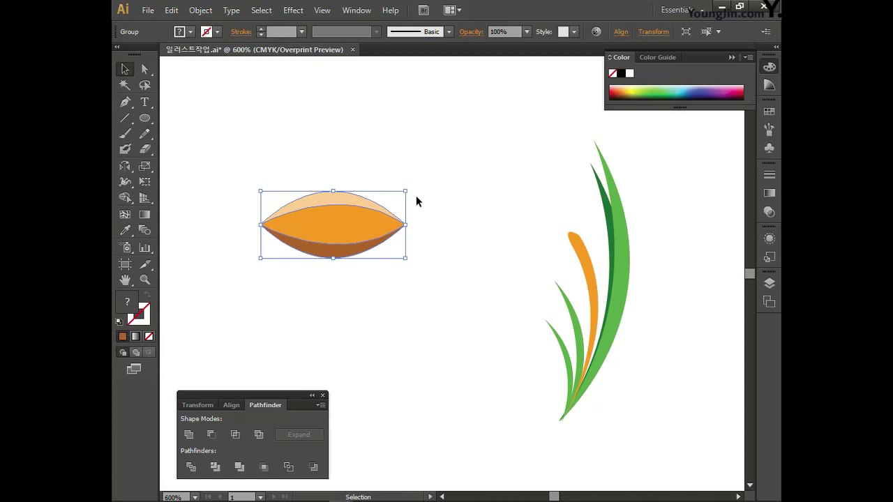
left_click_drag(434, 231, 375, 231)
left_click_drag(349, 184, 265, 211)
left_click_drag(254, 211, 387, 210)
key("ctrl+=")
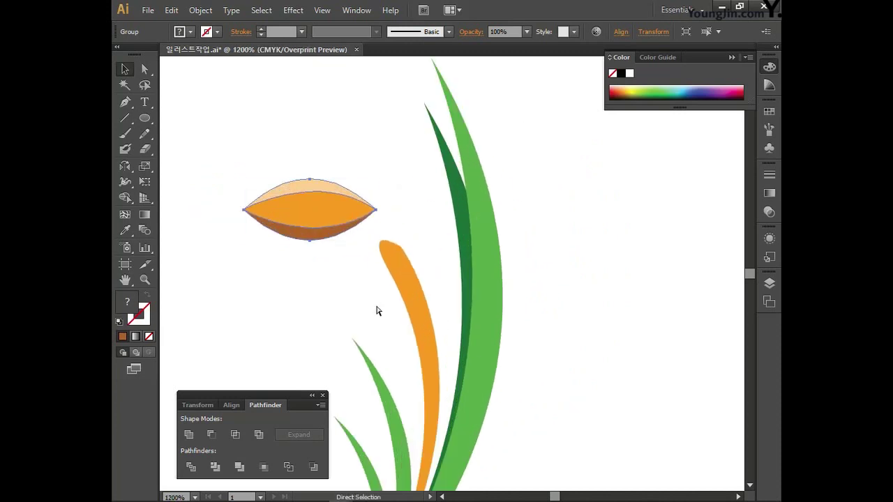
left_click_drag(391, 178, 292, 129)
left_click_drag(300, 217, 400, 209)
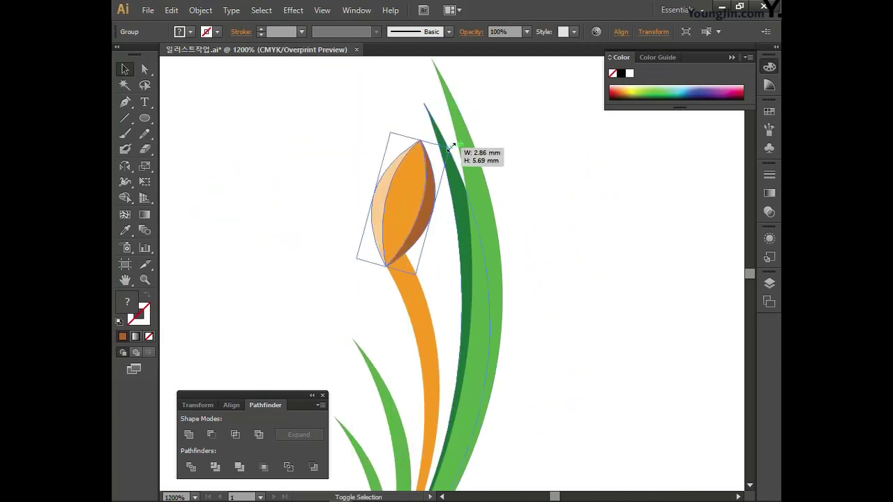
left_click_drag(450, 157, 439, 179)
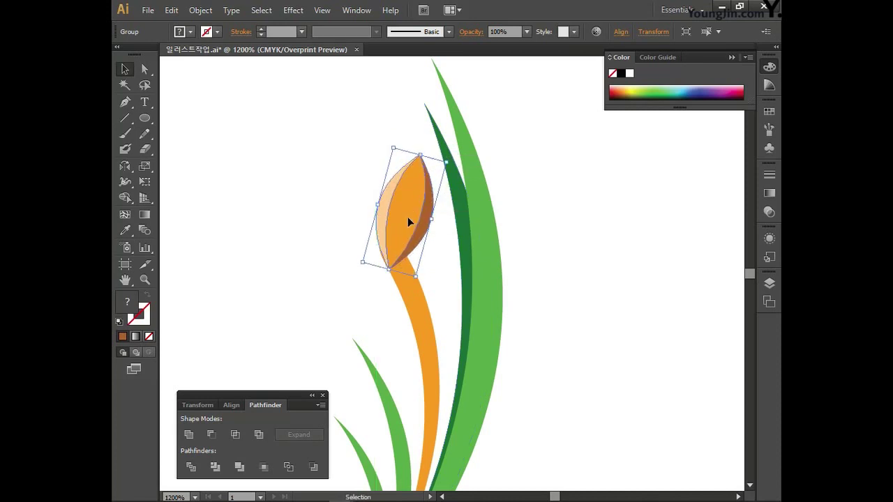
- Duplicate the grain into the empty area beside the stem tip and rotate the copy
left_click_drag(409, 221, 313, 248, "alt")
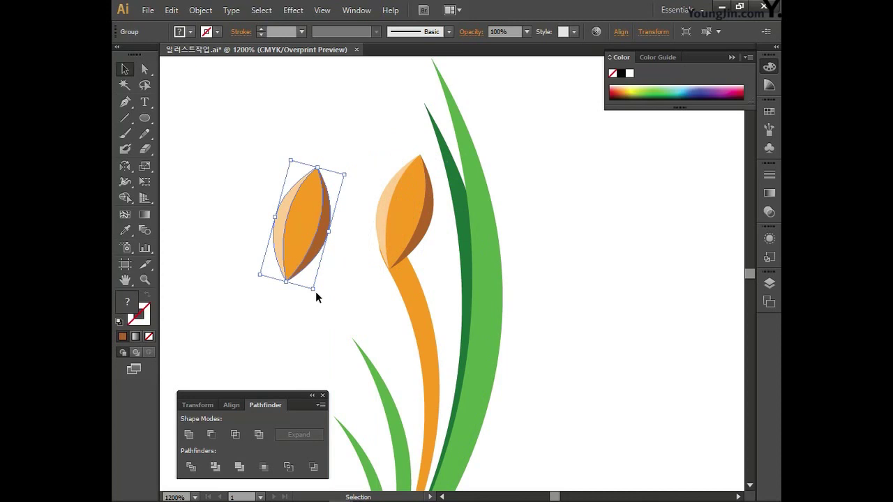
left_click_drag(314, 294, 315, 249)
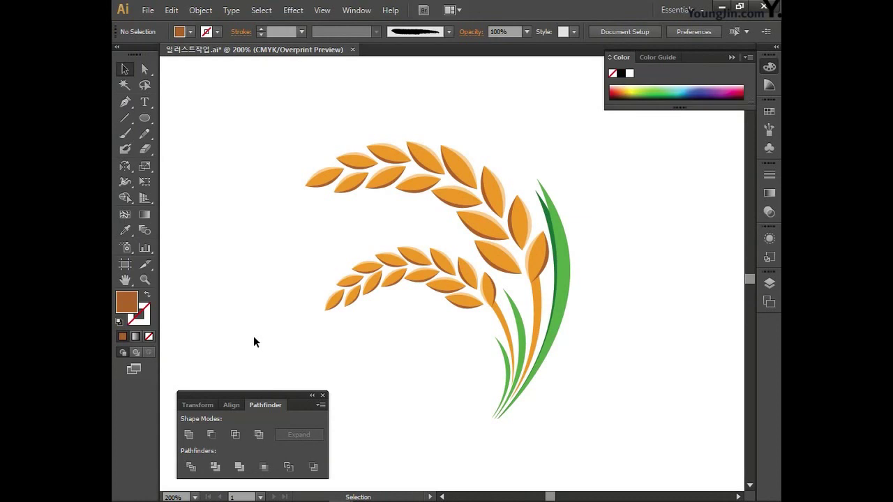
- Select the complete rice plant, including its leaves, stems and both grain ears
left_click_drag(273, 103, 654, 462)
key("a")
key("v")
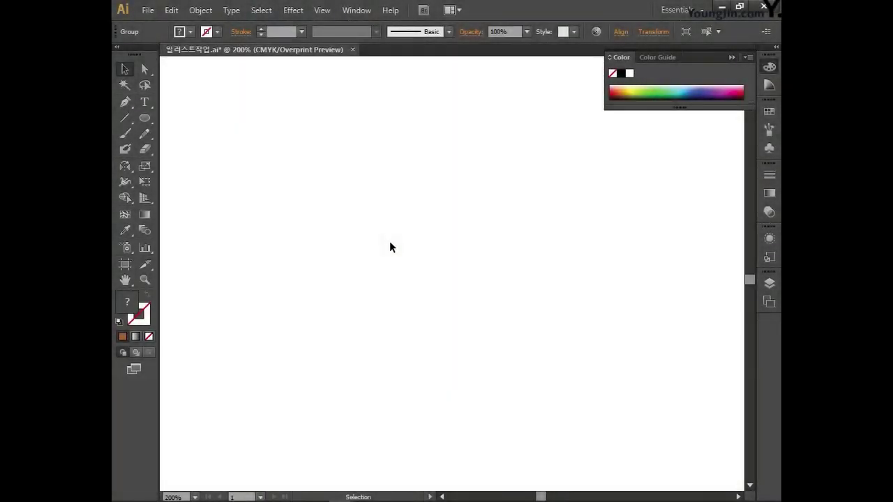
- Set up the Pen tool with no fill and a black stroke for a new outline in an empty area
left_click(127, 105)
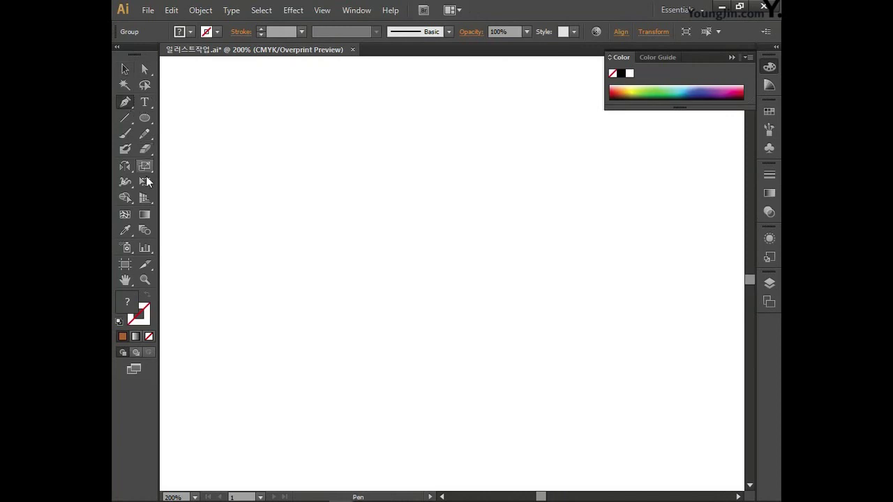
left_click(150, 336)
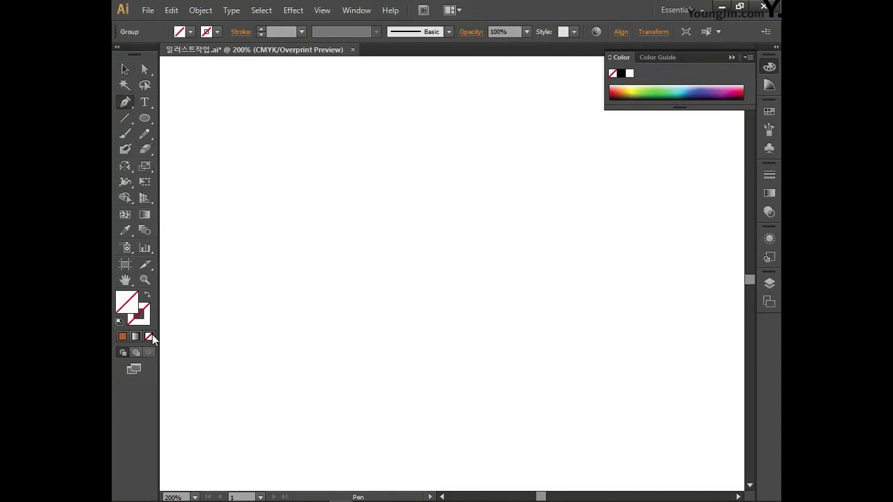
double_click(145, 318)
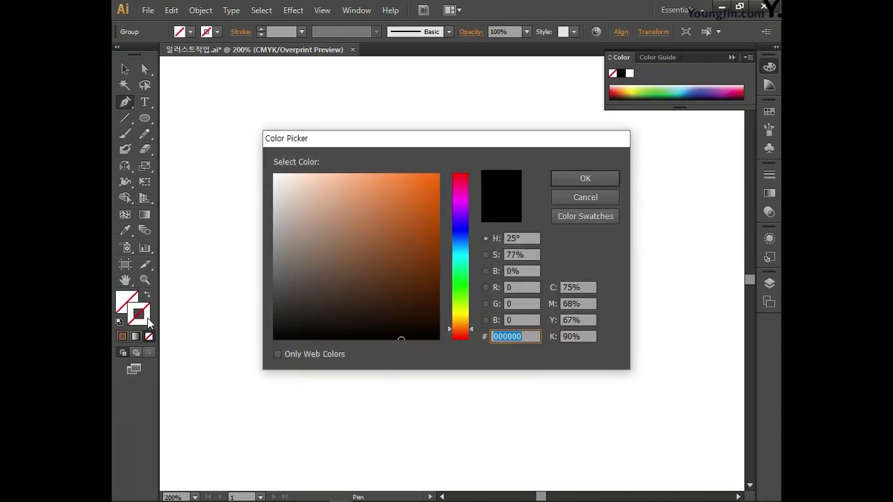
mouse_move(362, 245)
left_mouse_down()
mouse_move(360, 265)
mouse_move(279, 339)
left_mouse_up()
left_click(573, 178)
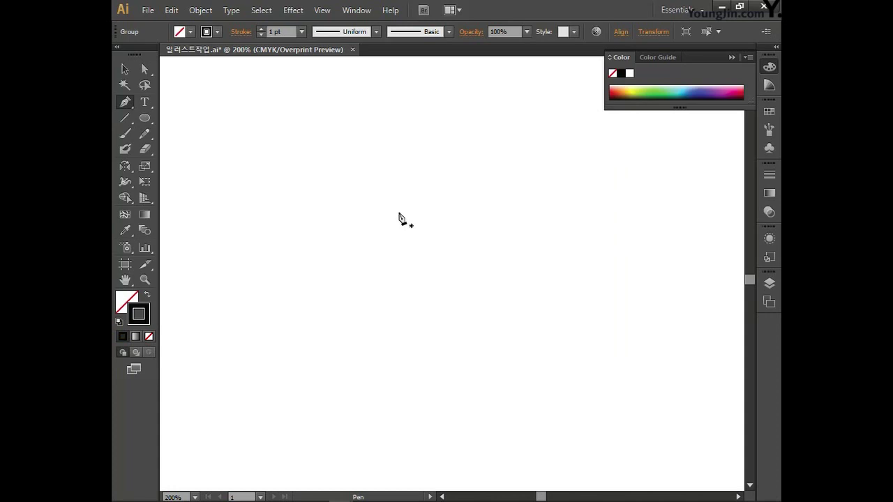
- Draw a large closed outline with a slanted top edge, a notched right side and a rounded bottom using the Pen tool
left_click(279, 230)
left_click_drag(518, 166, 555, 175)
left_click_drag(565, 229, 590, 300)
left_click(590, 300)
left_click_drag(495, 424, 396, 430)
left_click_drag(284, 371, 265, 300)
left_click(279, 230)
scroll(349, 272, "down", 1)
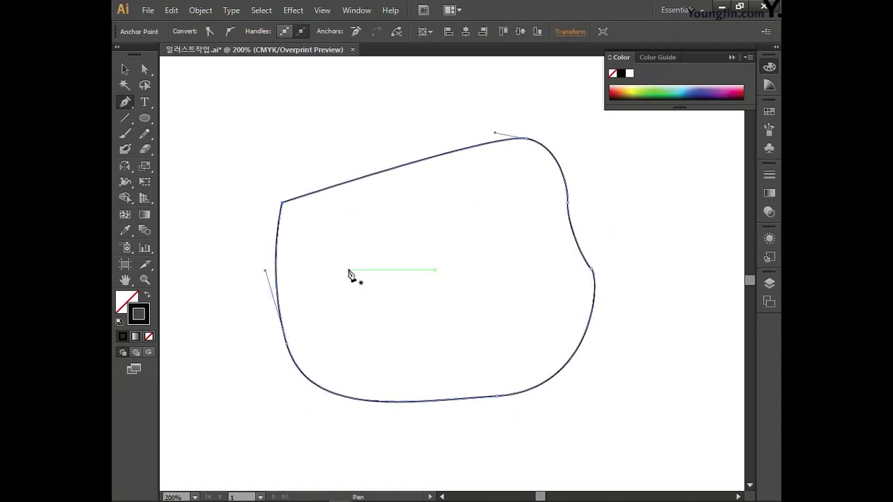
- Adjust the direction handle of the outline's lower-left anchor point so that the left side bulges further outward
left_click(148, 68)
left_click(125, 102)
left_click(287, 344, "ctrl")
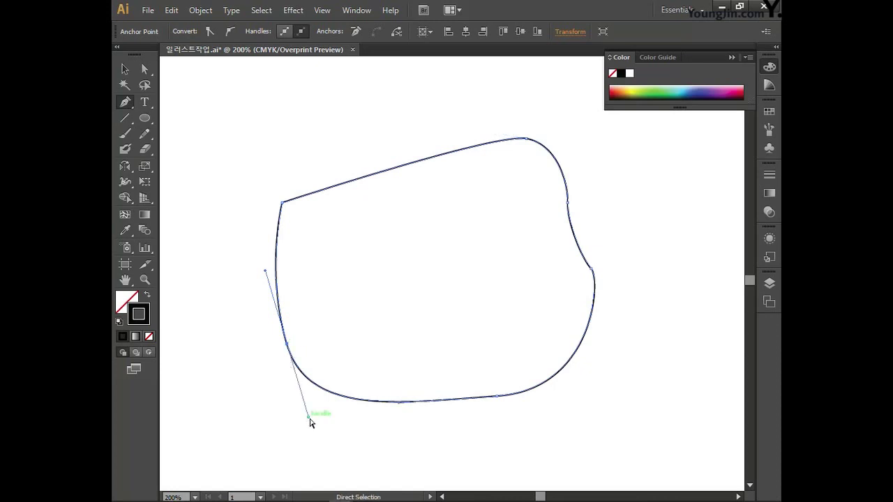
left_click_drag(308, 418, 324, 424)
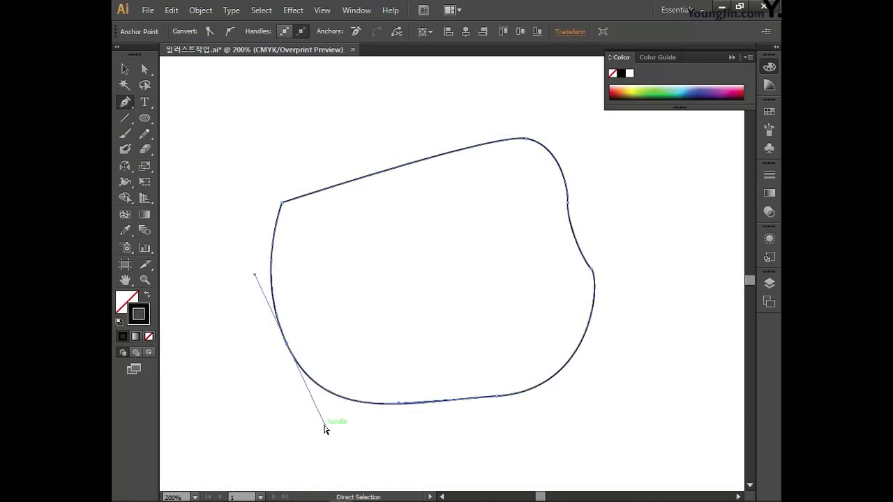
- Reshape the outline's rounded bottom, notched right side and upper-left corner by adjusting their anchor points and direction handles
left_click_drag(402, 410, 407, 424)
left_click(497, 397)
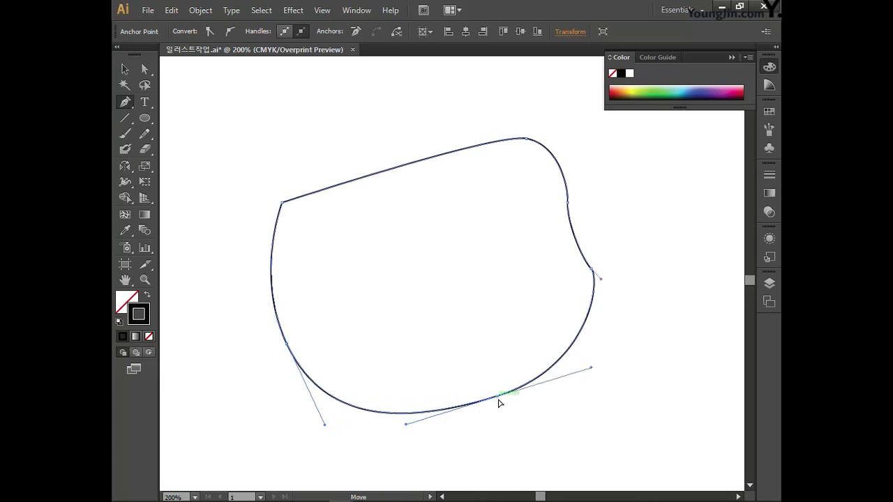
mouse_move(600, 282)
left_mouse_down()
mouse_move(605, 305)
mouse_move(598, 269)
left_mouse_up()
left_click_drag(281, 203, 262, 215)
left_click_drag(592, 279, 582, 273)
key("space")
left_click_drag(623, 232, 628, 229)
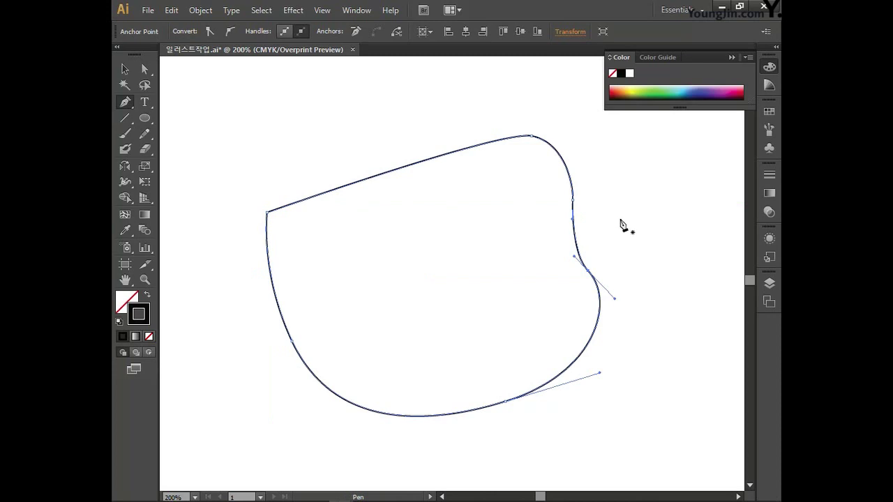
- Draw an open arched curve across the upper part of the outline with the Pen tool, extending past both sides
left_click(616, 192)
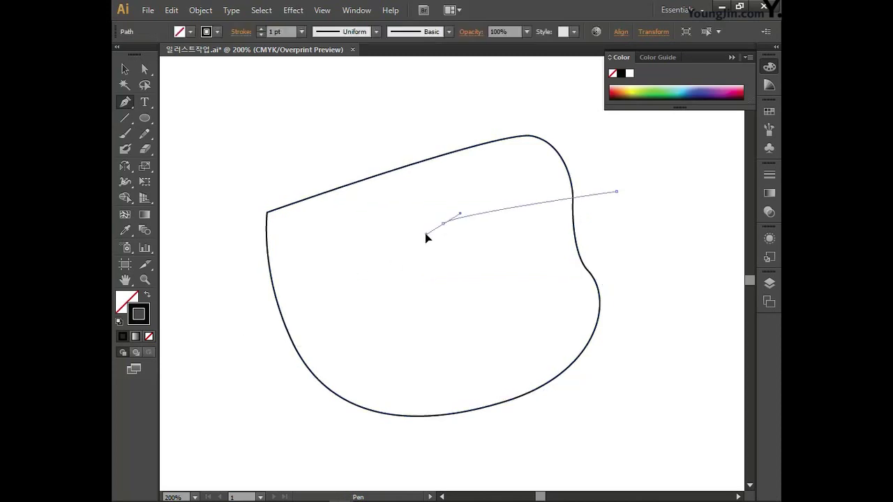
left_click_drag(443, 224, 379, 253)
left_click_drag(237, 329, 178, 396)
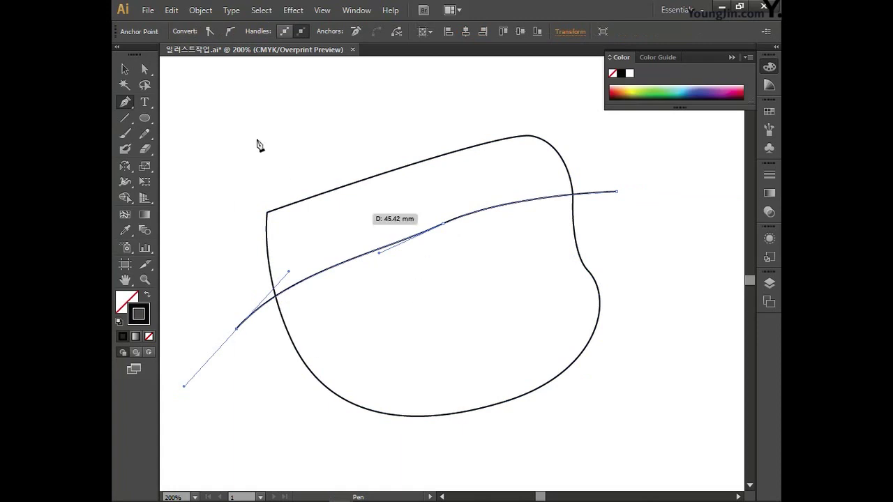
left_click_drag(439, 224, 501, 207)
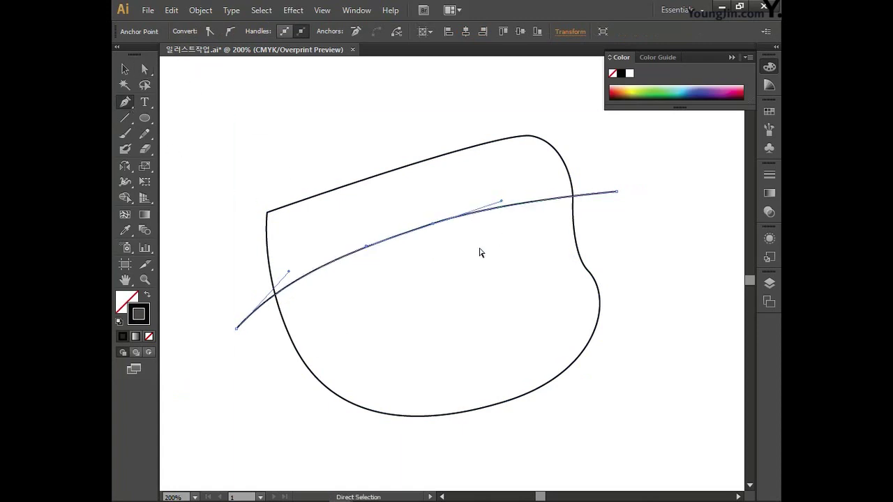
left_click_drag(431, 225, 432, 219)
- Split the outline along the arched curve with the Pathfinder Divide operation and ungroup the resulting pieces
left_click(125, 69)
left_click(305, 167)
left_click_drag(291, 120, 640, 425)
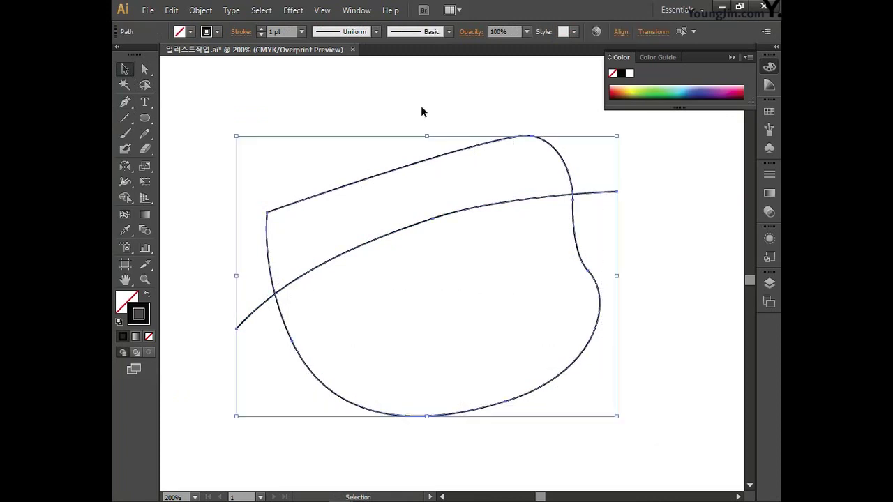
left_click(357, 9)
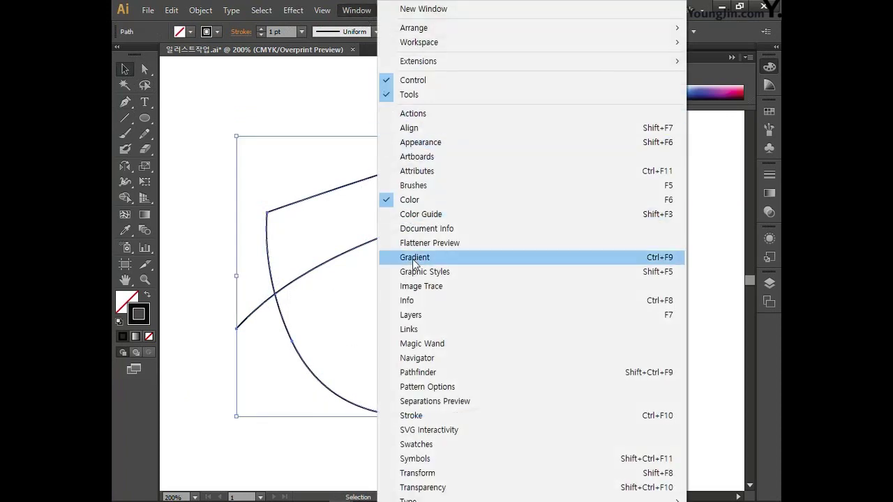
left_click(419, 372)
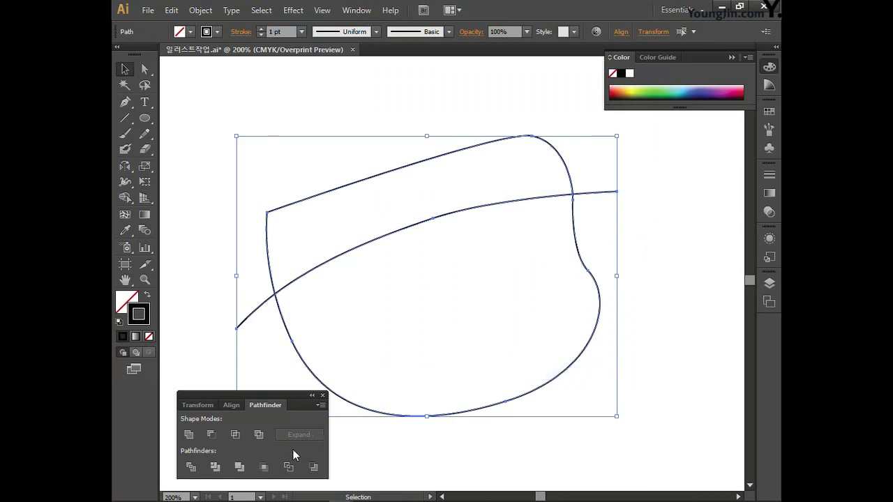
left_click(191, 467)
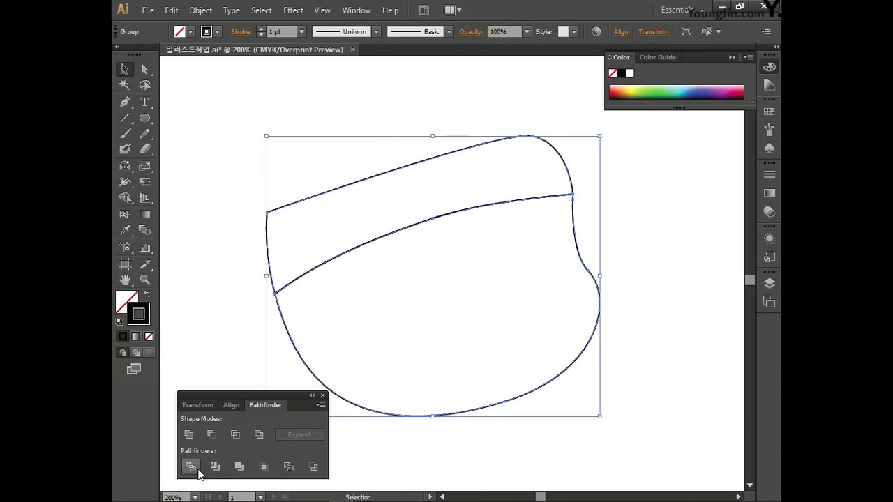
right_click(408, 229)
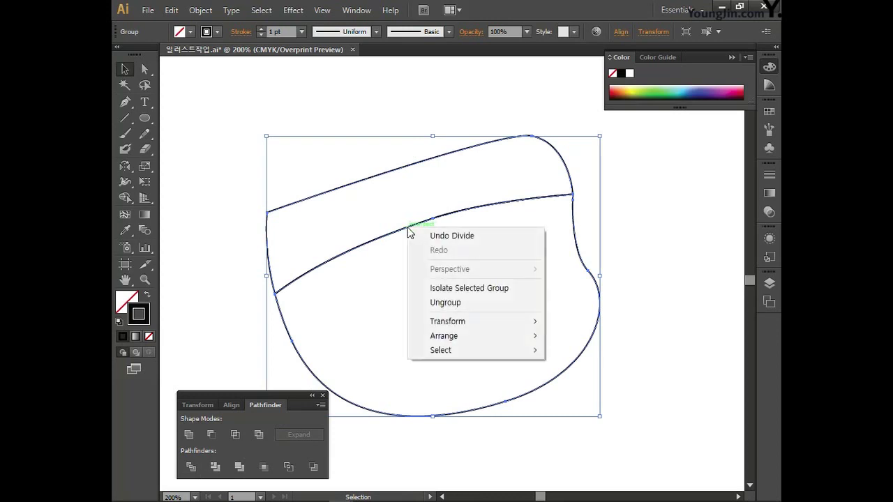
left_click(446, 302)
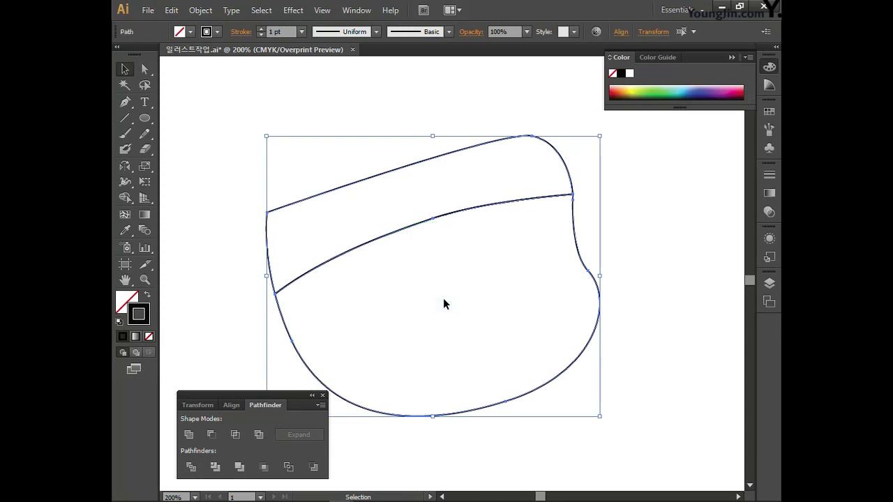
- Fill the upper band of the divided shape with light gray, C 0, M 0, Y 0, K 8
left_click_drag(365, 130, 401, 200)
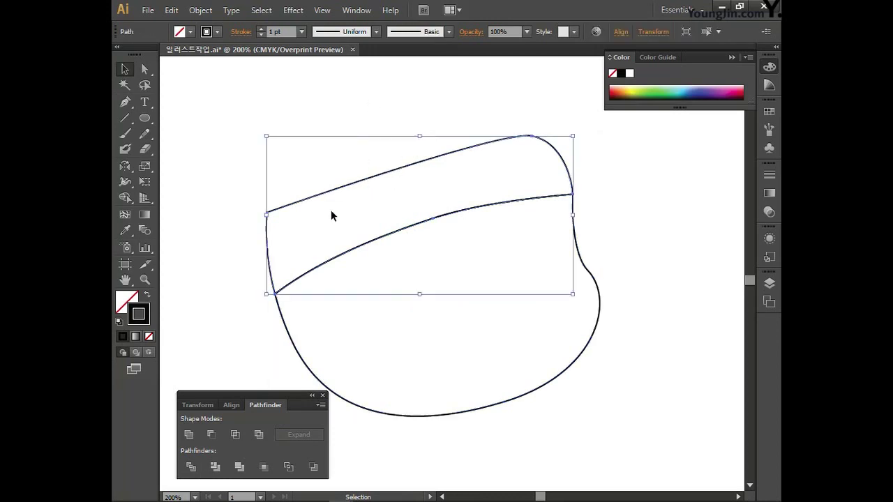
double_click(128, 302)
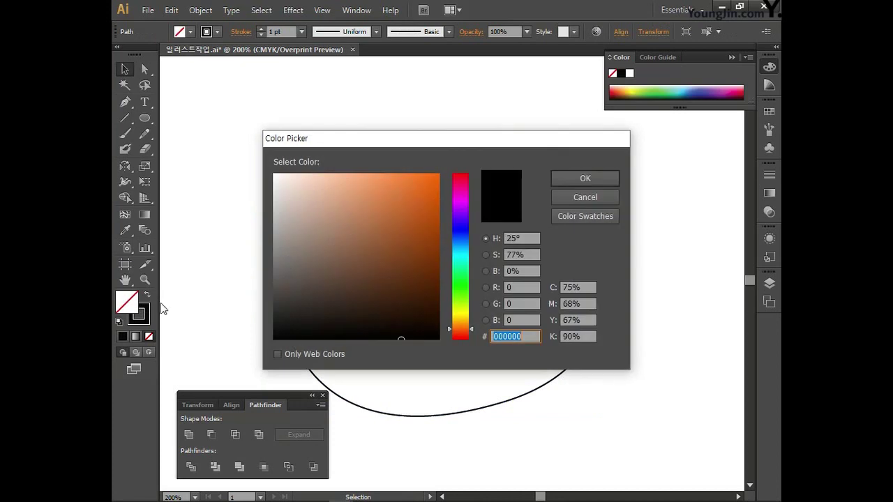
left_click(589, 289)
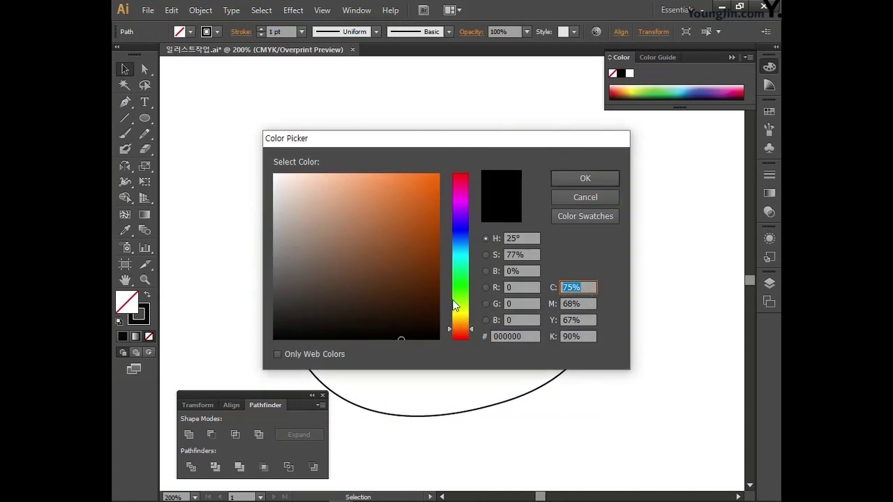
type("0")
key("Tab")
type("0")
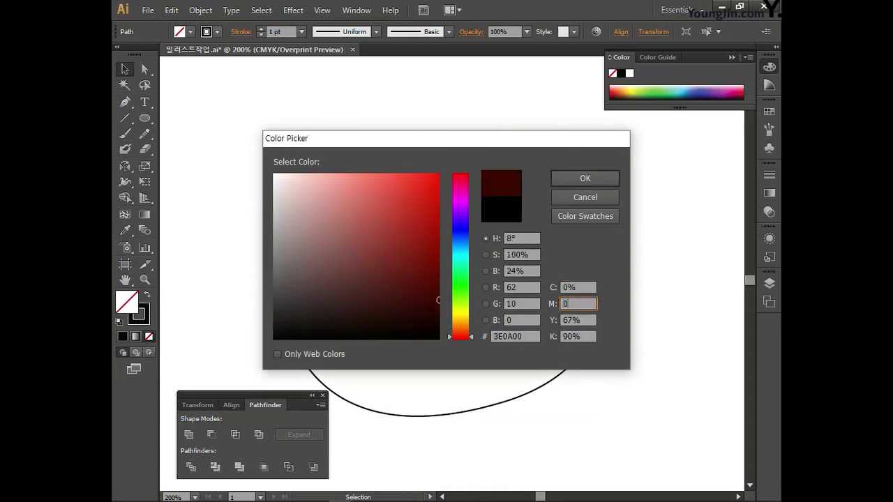
key("Tab")
type("0")
key("Tab")
type("8")
key("Return")
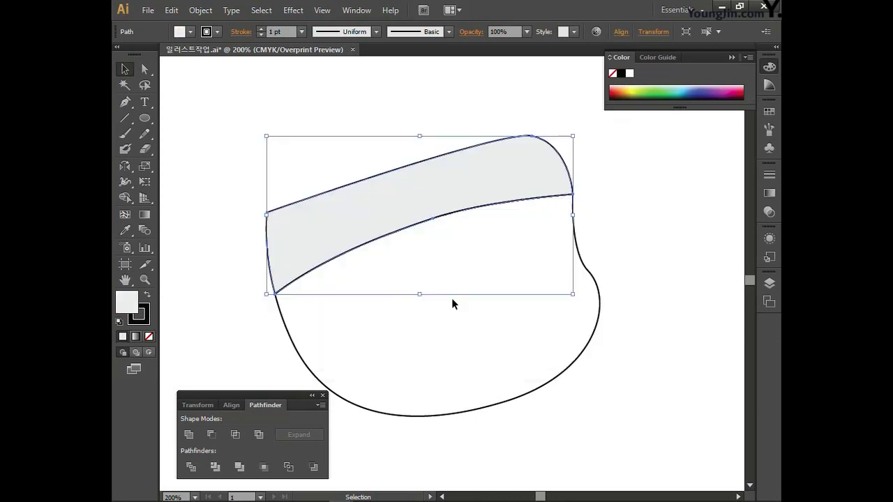
- Fill the large lower piece of the shape with beige, C 2, M 9, Y 18, K 0
left_click_drag(453, 300, 601, 398)
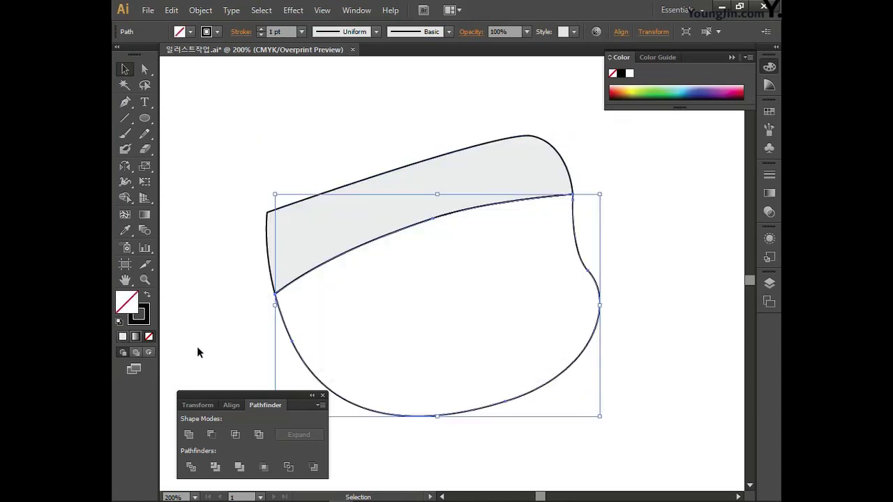
double_click(127, 305)
left_click(586, 287)
type("2")
key("Tab")
type("9")
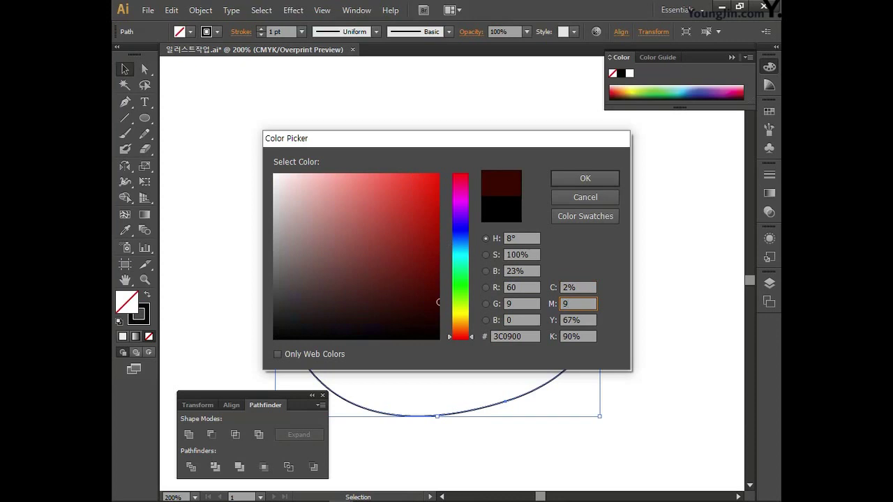
key("Tab")
type("18")
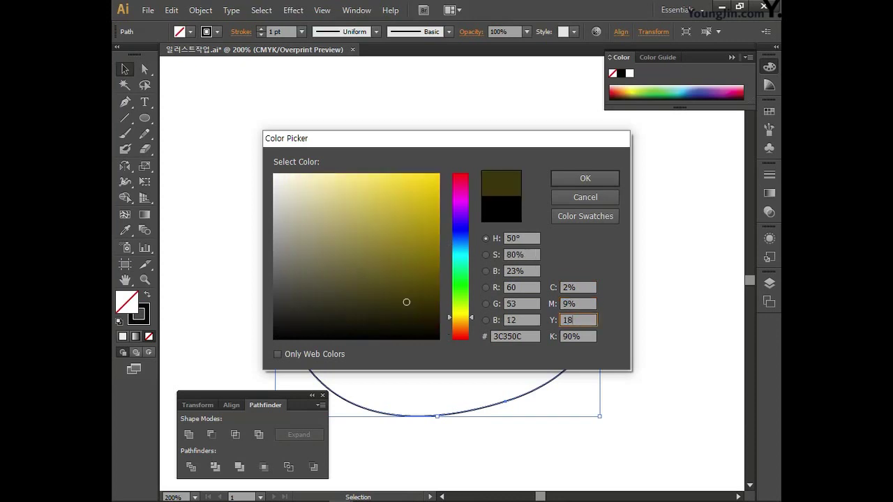
key("Tab")
type("0")
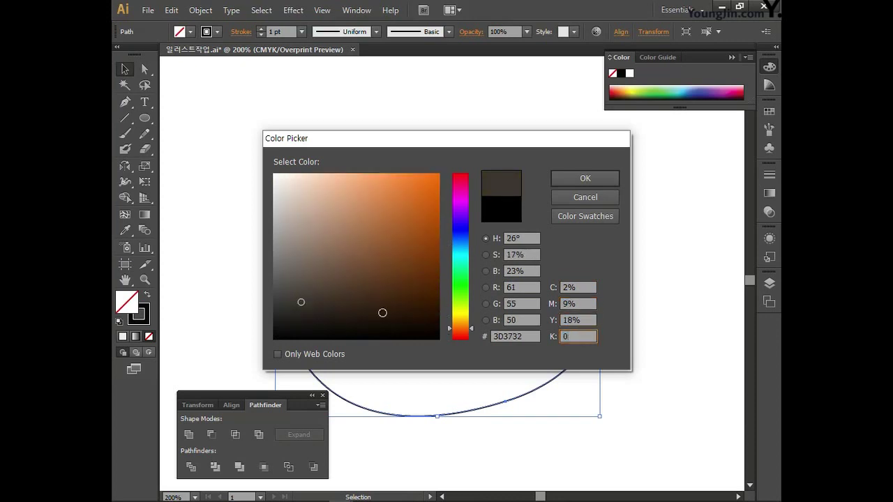
key("Tab")
left_click(561, 177)
- Remove the stroke from both the light gray band and the beige piece
left_click_drag(307, 121, 614, 361)
left_click(147, 321)
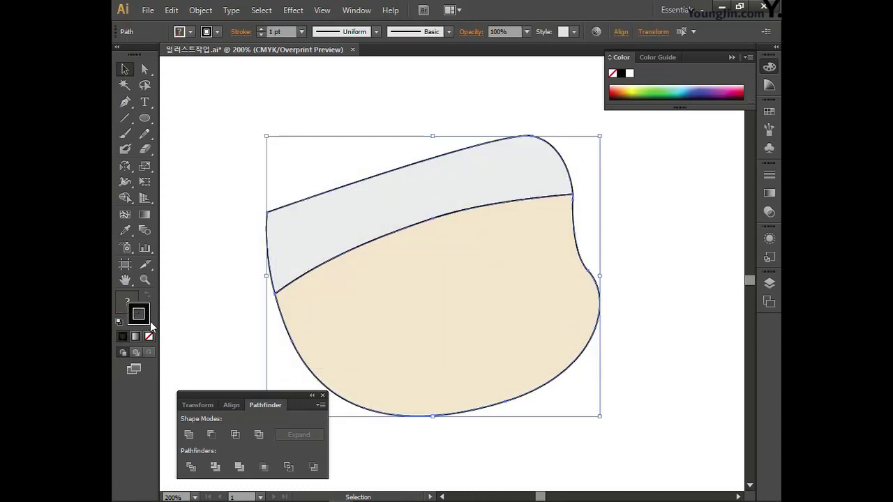
left_click(150, 336)
left_click(228, 335)
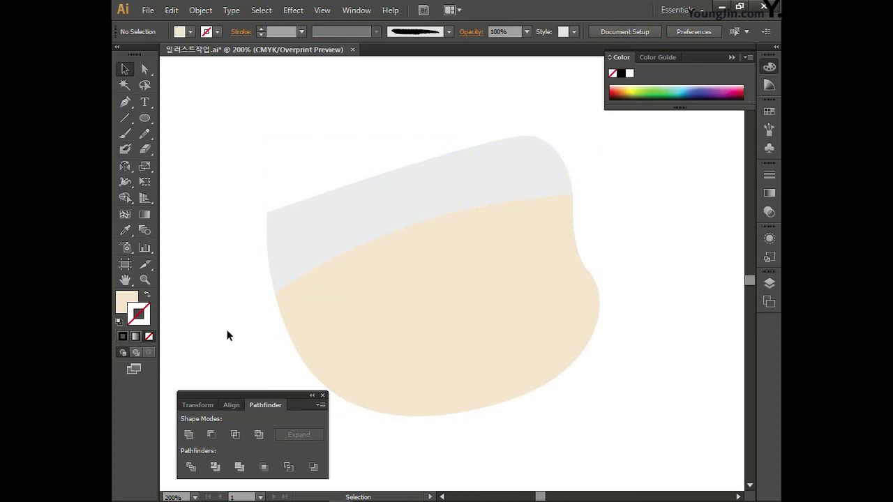
- Draw a second, unfilled stroked curve across the light gray band with the Pen tool and adjust its middle bend
key("p")
left_click(237, 355)
mouse_move(428, 194)
left_mouse_down()
mouse_move(598, 161)
mouse_move(596, 151)
left_mouse_up()
left_click_drag(641, 176, 669, 186)
left_click(147, 295)
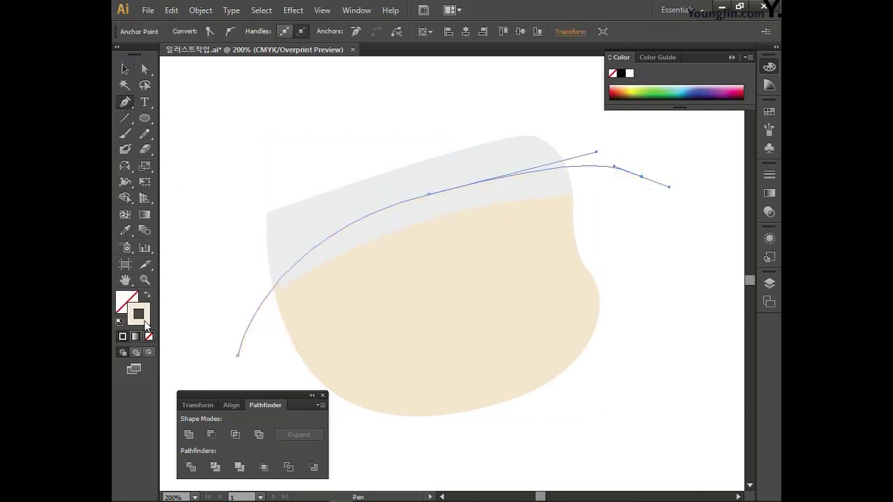
double_click(140, 315)
key("Return")
left_click_drag(427, 192, 455, 169)
left_click(262, 108, "ctrl")
- Divide the whole shape along the second curve with Pathfinder and ungroup the pieces
key("v")
left_click_drag(262, 108, 218, 454)
left_click(190, 466)
left_click(217, 349)
right_click(315, 225)
left_click(321, 295)
left_click(251, 184)
- Fill the uppermost piece above the second curve with gray, C 0, M 0, Y 0, K 35
left_click(276, 209)
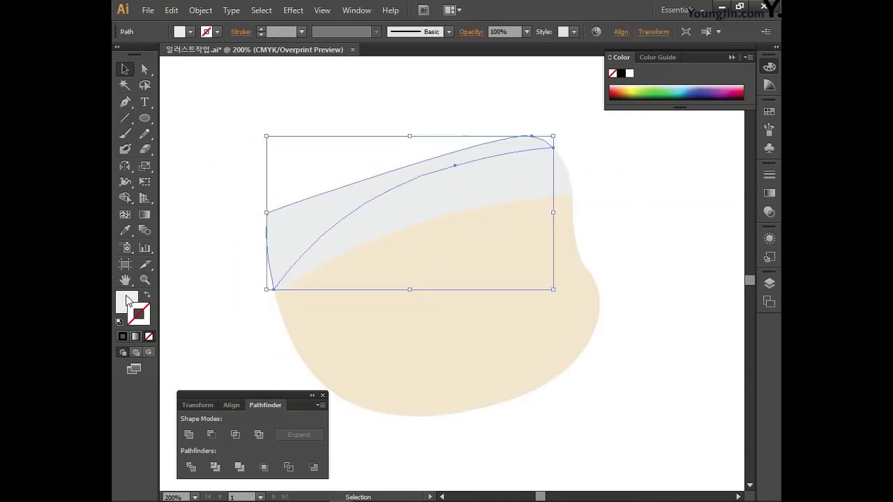
left_click(130, 301)
double_click(134, 305)
left_click(581, 288)
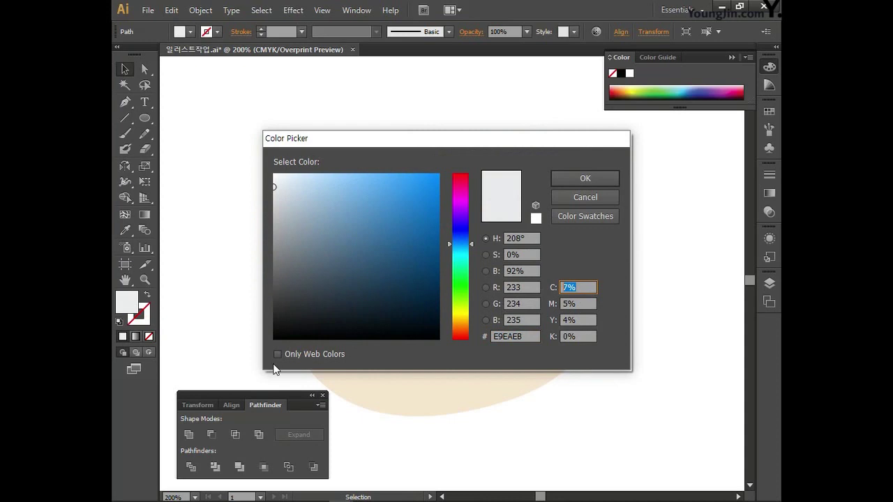
type("0")
key("Tab")
type("0")
key("Tab")
type("0")
key("Tab")
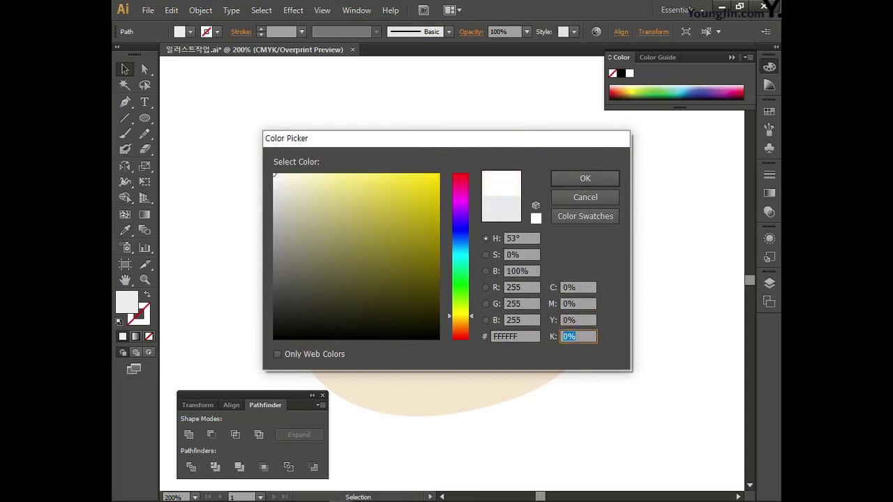
key("Return")
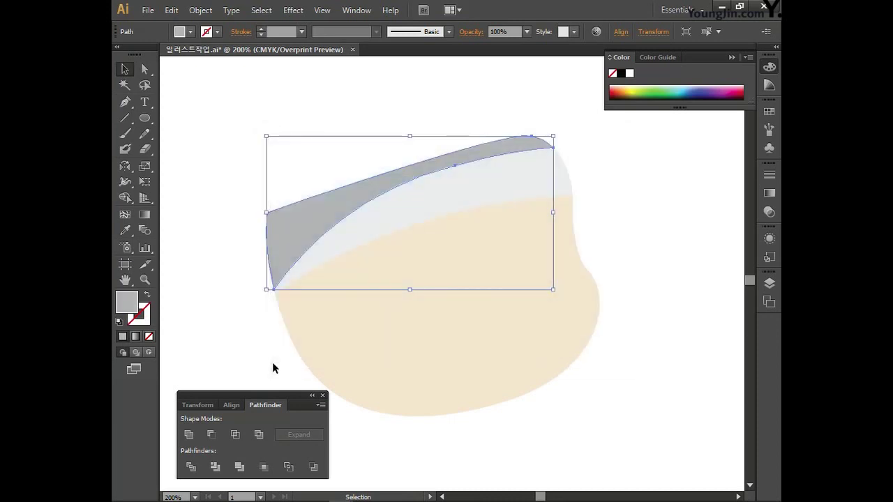
- Draw a tall, narrow ellipse for an eye in the left half of the beige area
left_click(622, 361)
left_click_drag(594, 433, 600, 400)
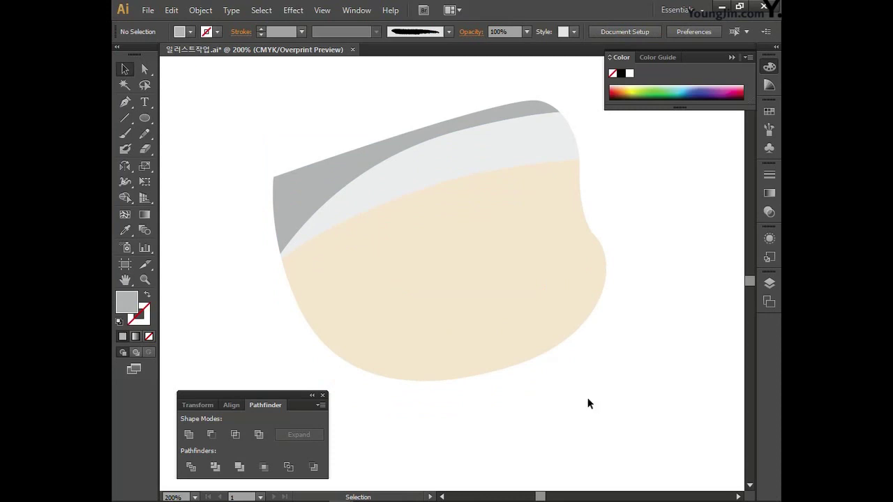
left_click(146, 120)
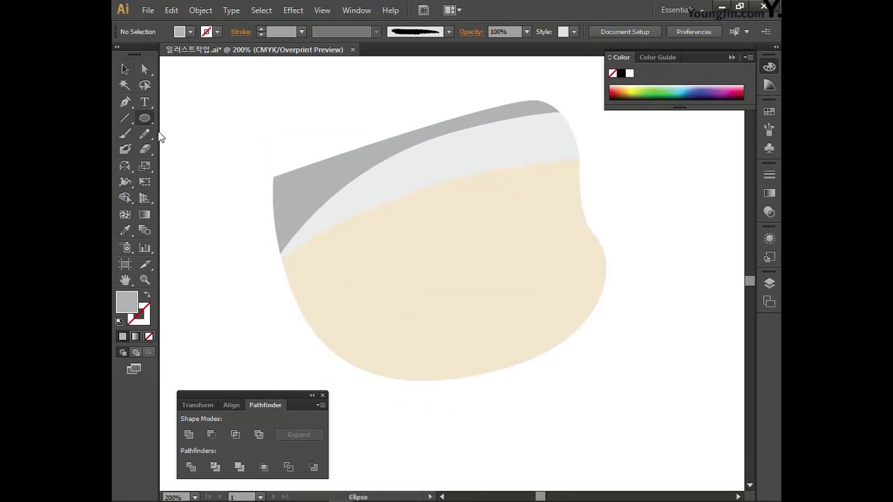
left_click_drag(369, 259, 408, 333)
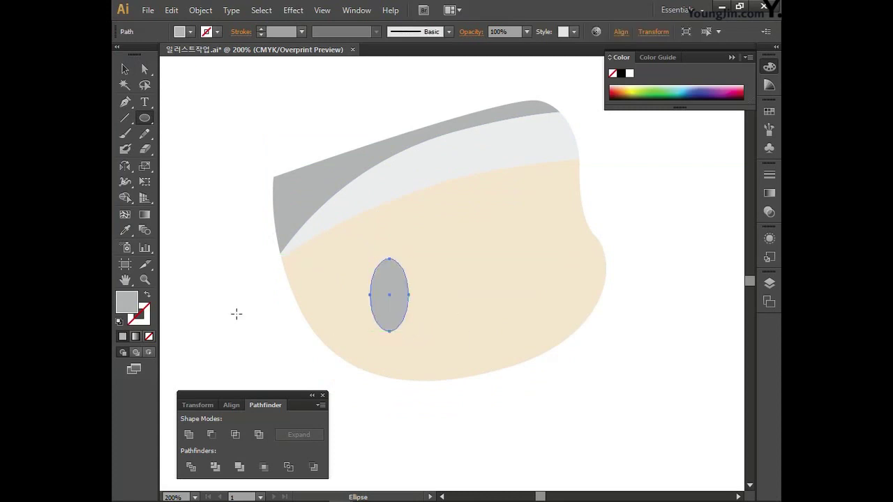
- Fill the eye ellipse with black, C 0, M 0, Y 0, K 100
double_click(132, 312)
key("Tab")
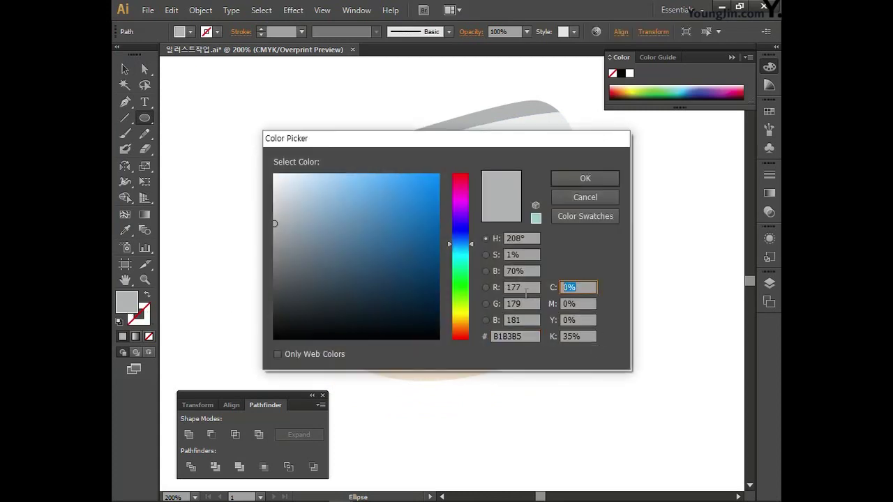
type("0")
key("Tab")
type("0")
key("Tab")
type("0")
key("Tab")
type("1")
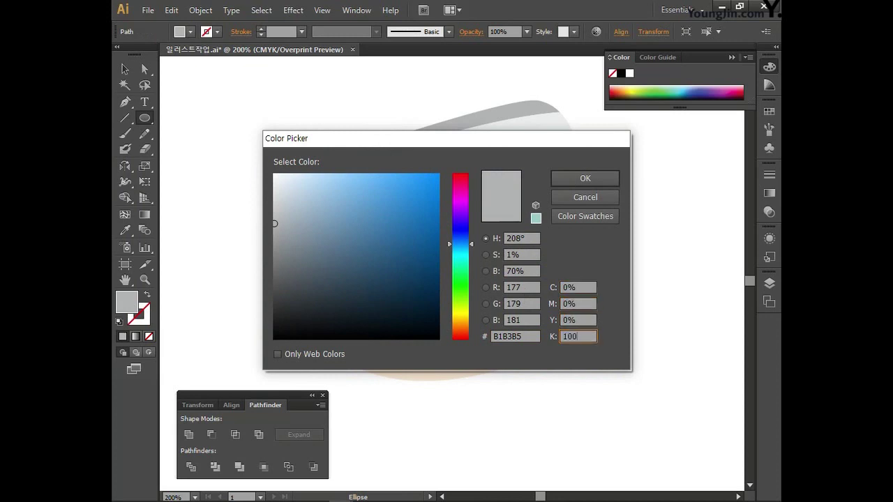
left_click(599, 175)
- Tilt the black eye ellipse so its top leans left and move it slightly higher on the beige area
left_click(125, 69)
left_click_drag(415, 256, 403, 251)
left_click_drag(395, 272, 396, 272)
left_click_drag(400, 229, 401, 239)
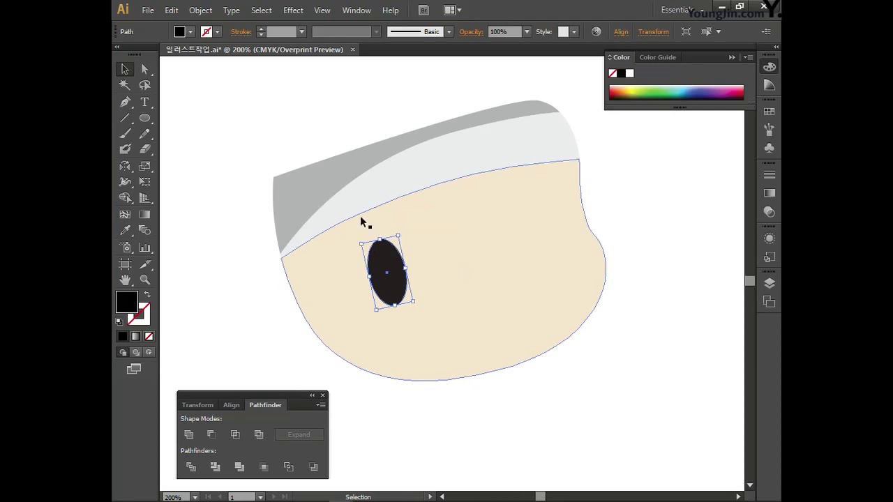
- Draw a small curved crescent highlight inside the upper part of the black eye with the Pen tool
left_click(125, 102)
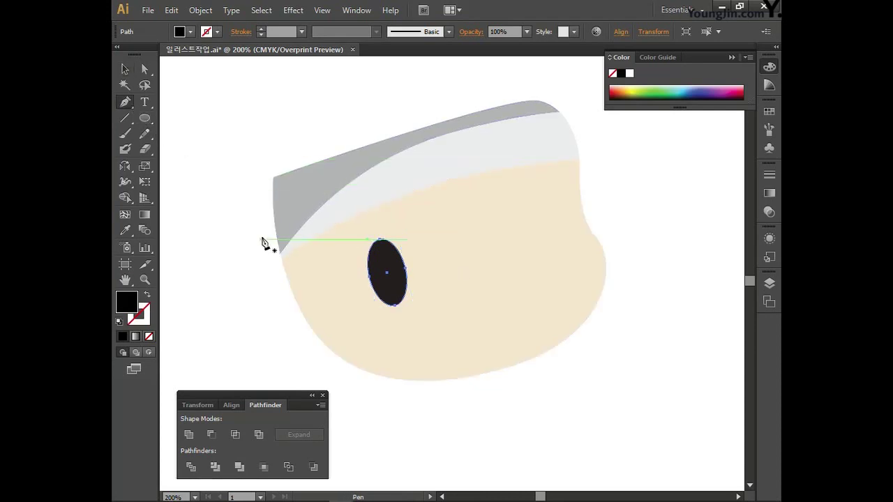
key("ctrl+plus")
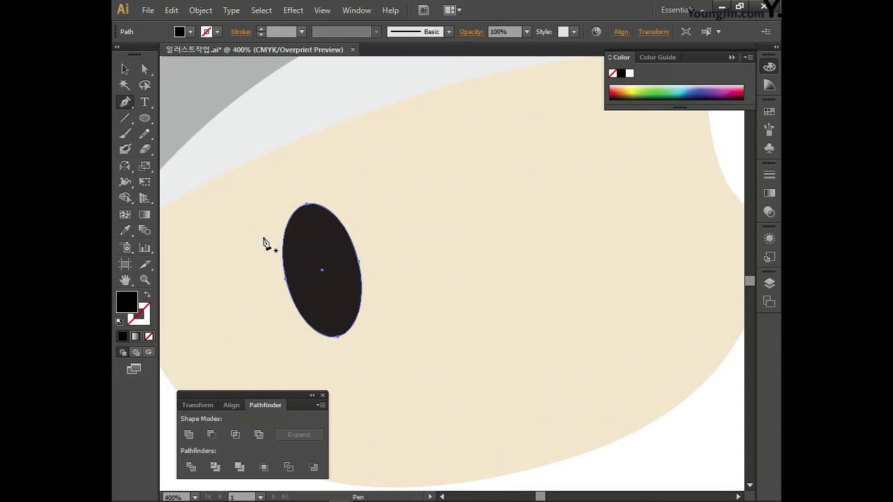
left_click(299, 246)
left_click_drag(311, 220, 323, 219)
left_click_drag(344, 256, 293, 276)
key("ctrl+j")
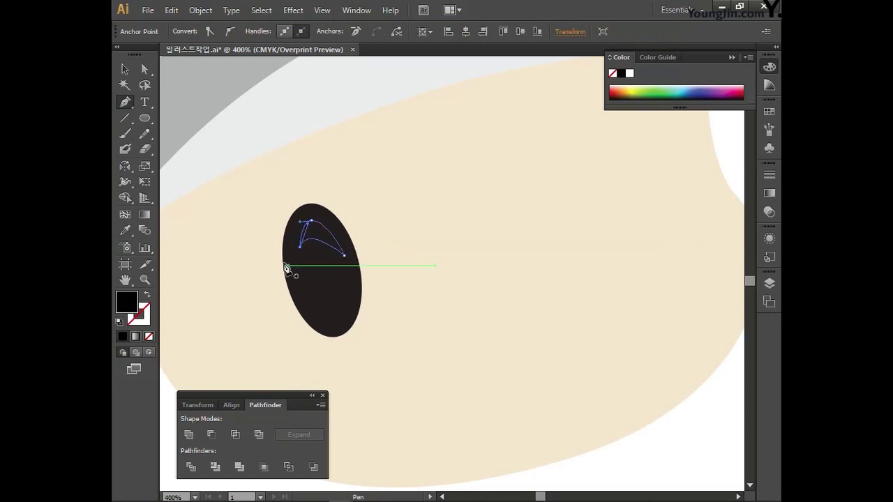
- Fill the crescent eye highlight with white, C 0, M 0, Y 0, K 0
left_click(126, 70)
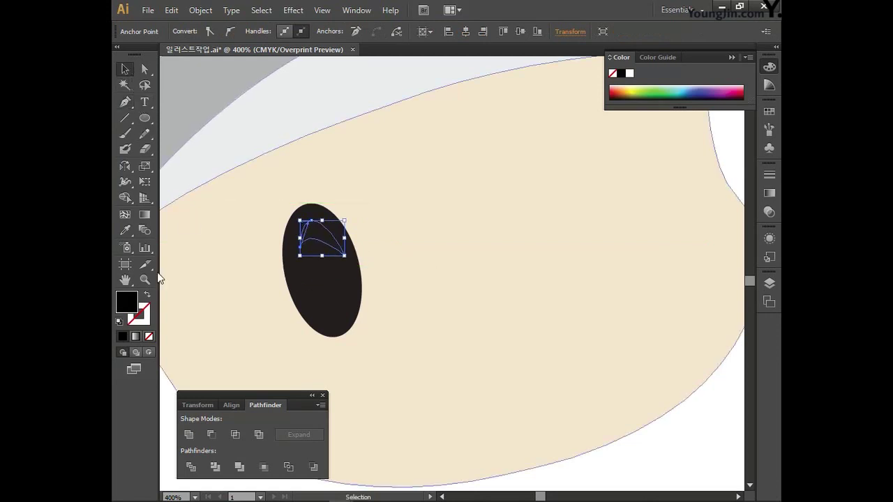
double_click(128, 304)
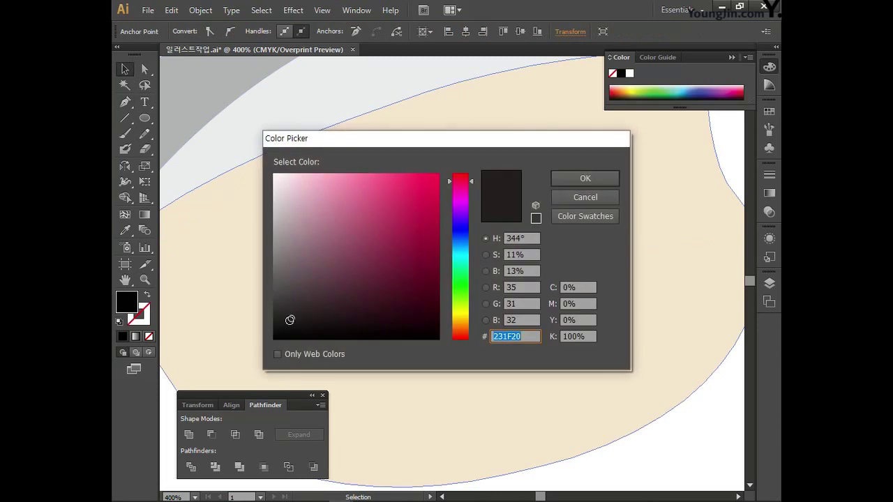
left_click(586, 338)
type("0")
left_click(586, 179)
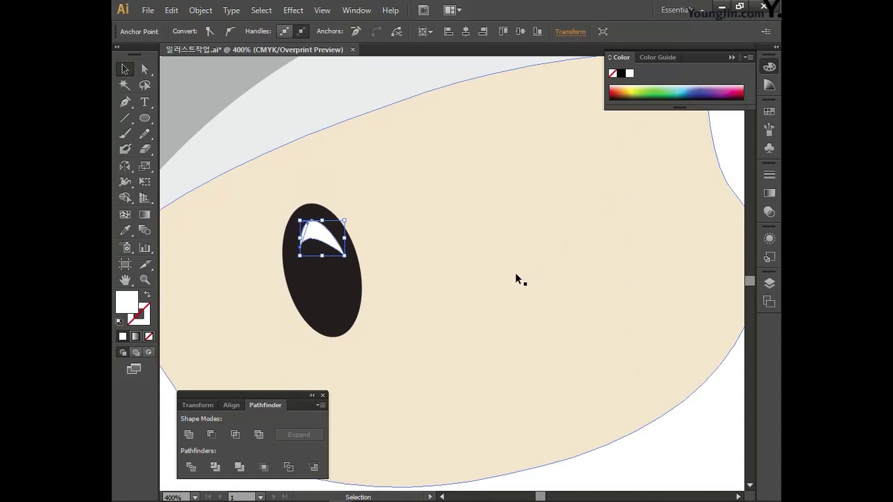
- Duplicate the eye with its highlight onto the right half of the face, slightly higher than the original
key("ctrl+plus")
key("ctrl+plus")
key("ctrl+plus")
key("ctrl+plus")
key("ctrl+plus")
key("ctrl+minus")
key("ctrl+minus")
key("ctrl+minus")
key("ctrl+minus")
key("ctrl+minus")
key("ctrl+minus")
key("ctrl+minus")
left_click(124, 68)
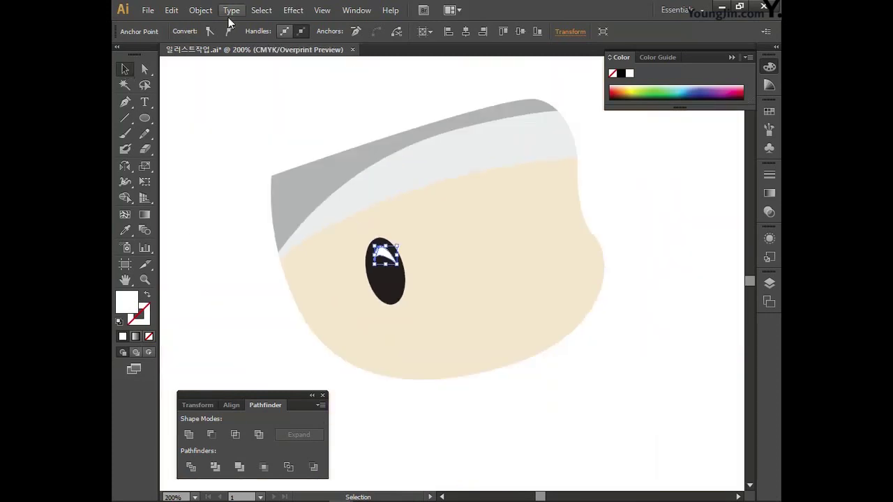
left_click(392, 293)
left_click_drag(392, 294, 528, 257)
key("ctrl+shift+a")
- Draw a closed smiling mouth below and between the eyes, with a curved upper edge and rounded bottom, using the Pen tool
key("p")
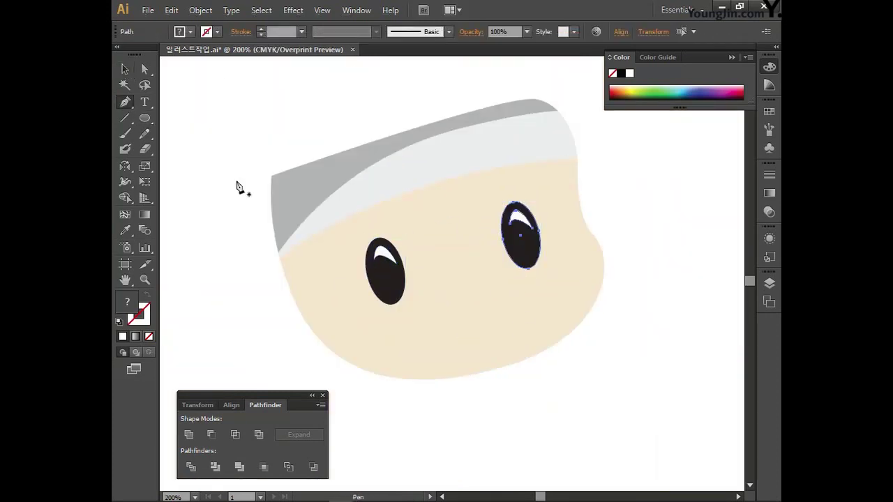
left_click(456, 311)
left_click_drag(514, 301, 531, 292)
left_click_drag(497, 344, 467, 356)
left_click(456, 313)
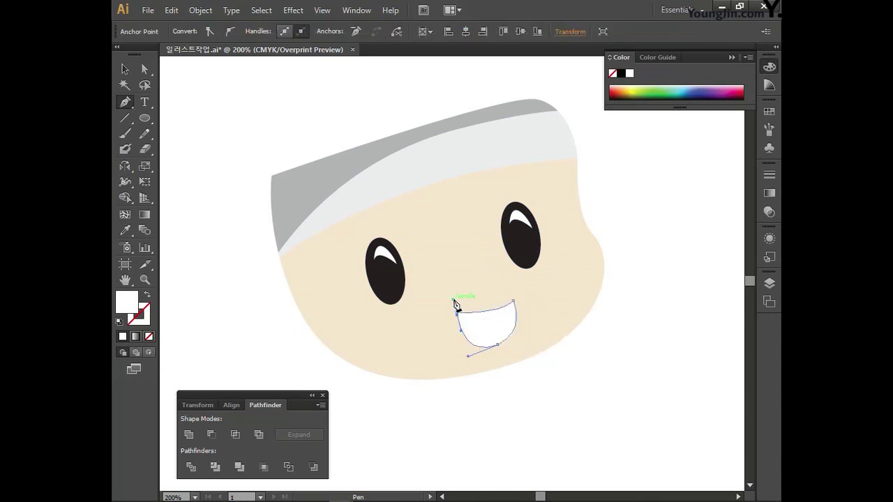
- Fill the mouth with black, C 0, M 0, Y 0, K 100
key("v")
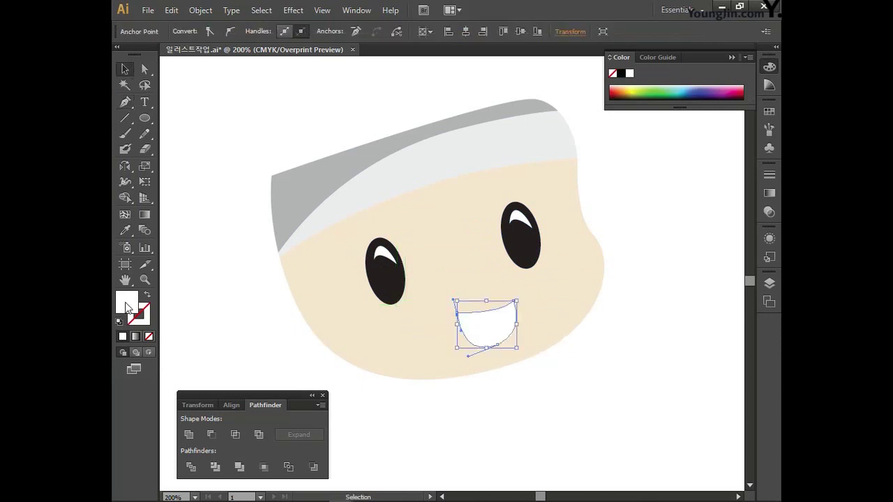
double_click(127, 304)
left_click(579, 288)
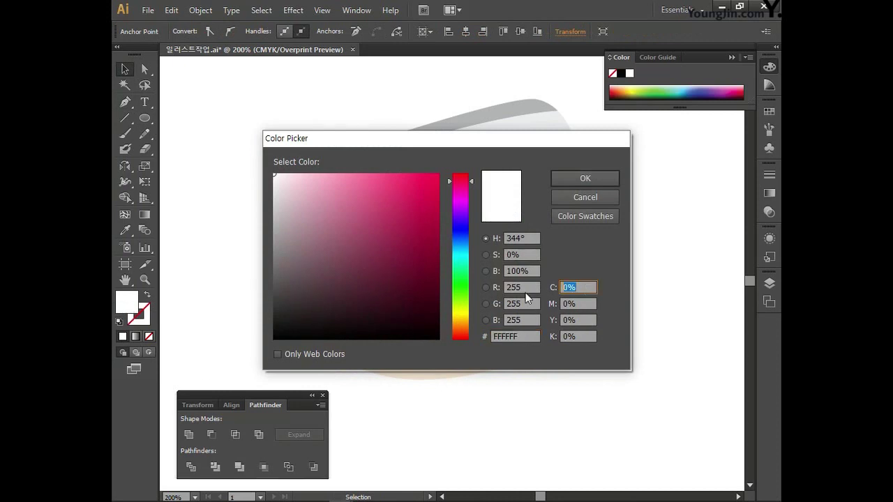
key("Tab")
key("Tab")
key("Tab")
type("100")
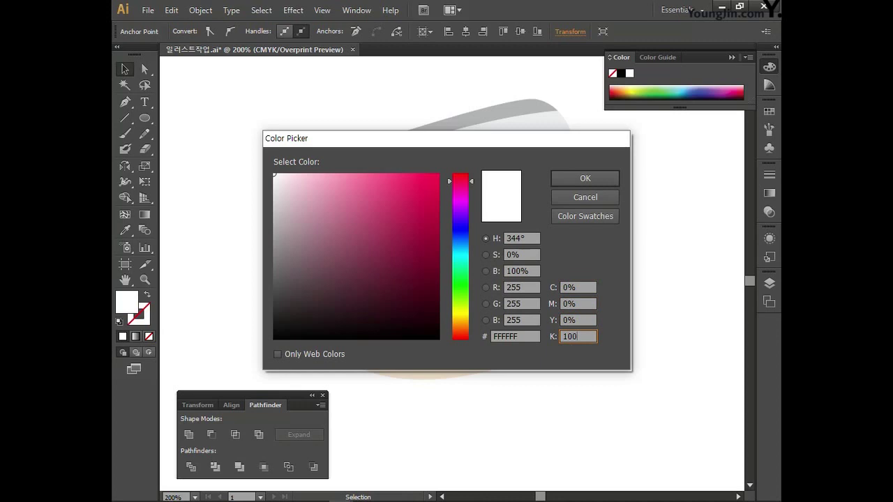
left_click(583, 182)
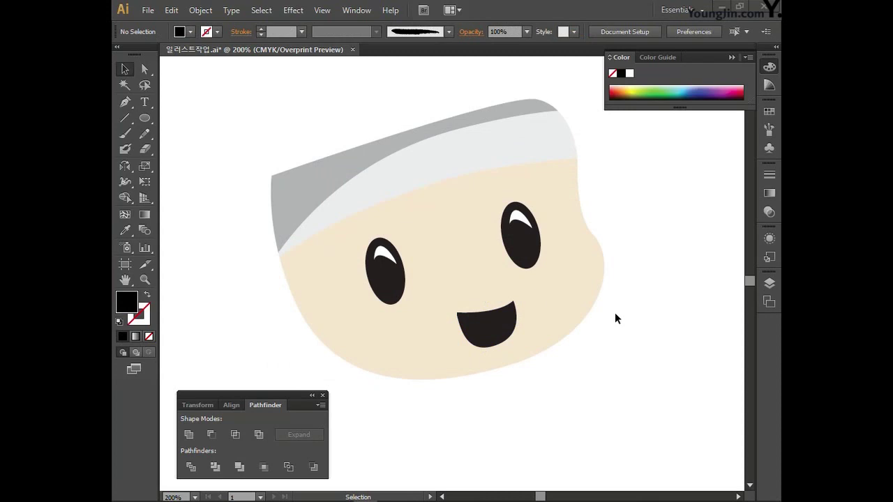
- Offset the paths of the beige, light gray and gray head pieces by 2 mm with miter joins
left_click_drag(230, 141, 349, 313)
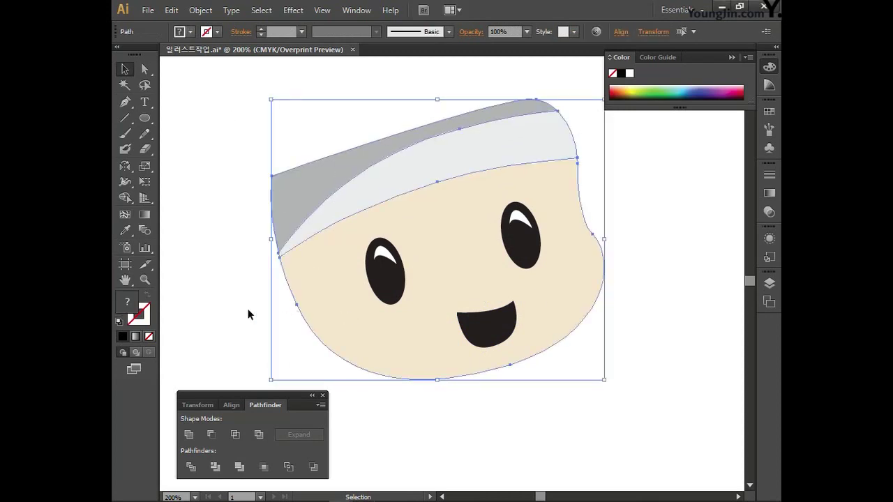
left_click(200, 10)
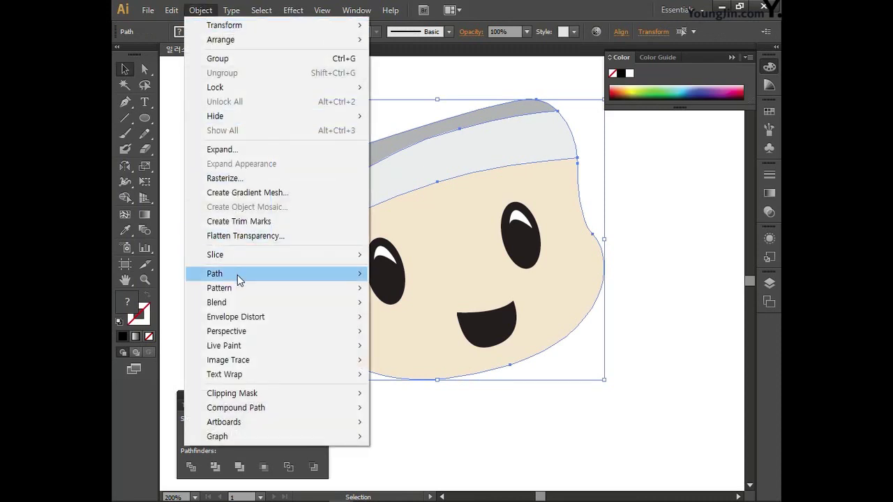
mouse_move(237, 277)
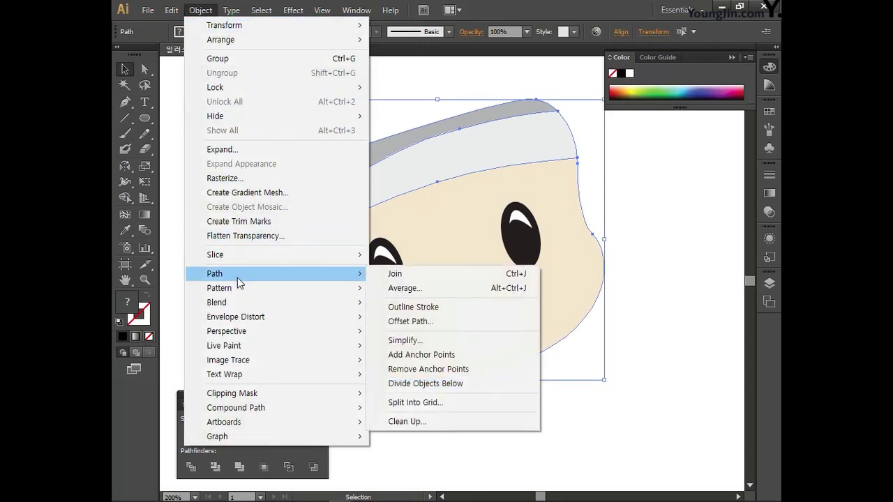
left_click(413, 321)
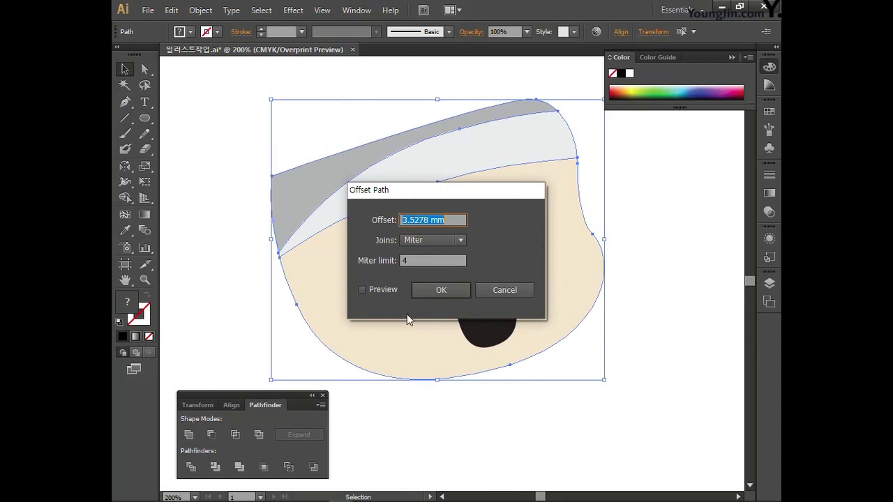
left_click(372, 292)
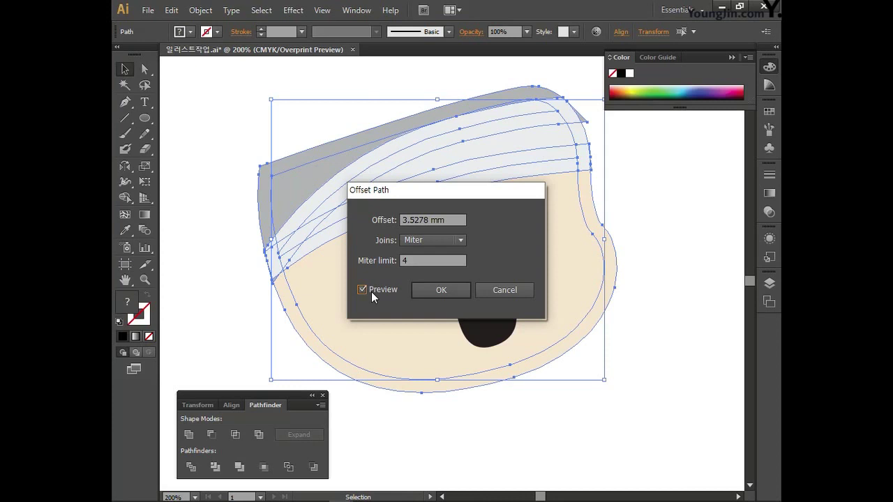
left_click_drag(451, 221, 402, 221)
type("2")
key("Tab")
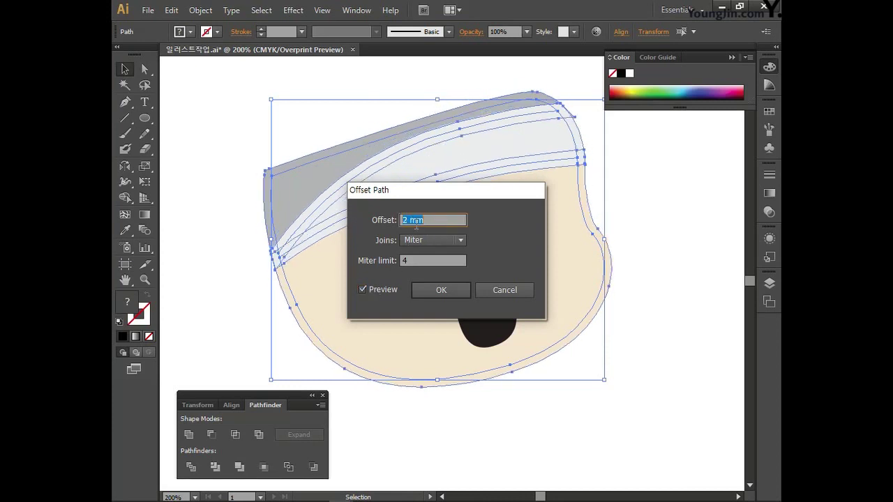
left_click(438, 292)
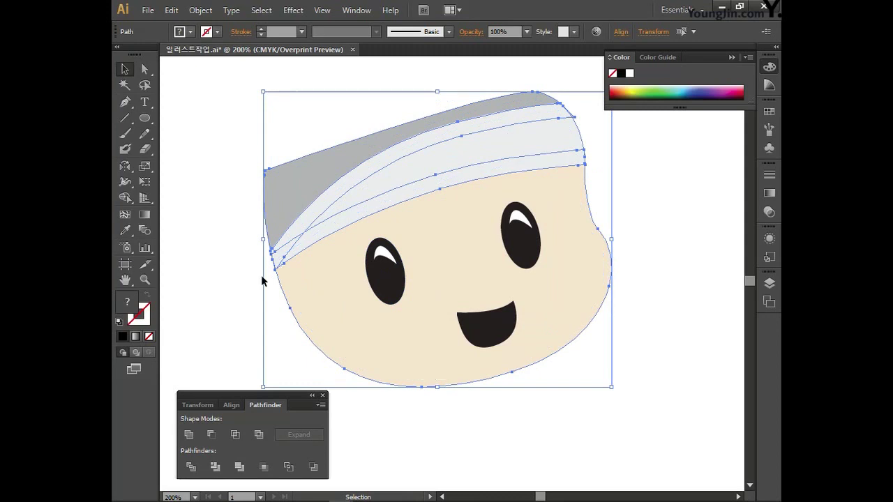
- Fill the offset copy of the beige face piece with black, C 0, M 0, Y 0, K 100
left_click(237, 279)
left_click(281, 288)
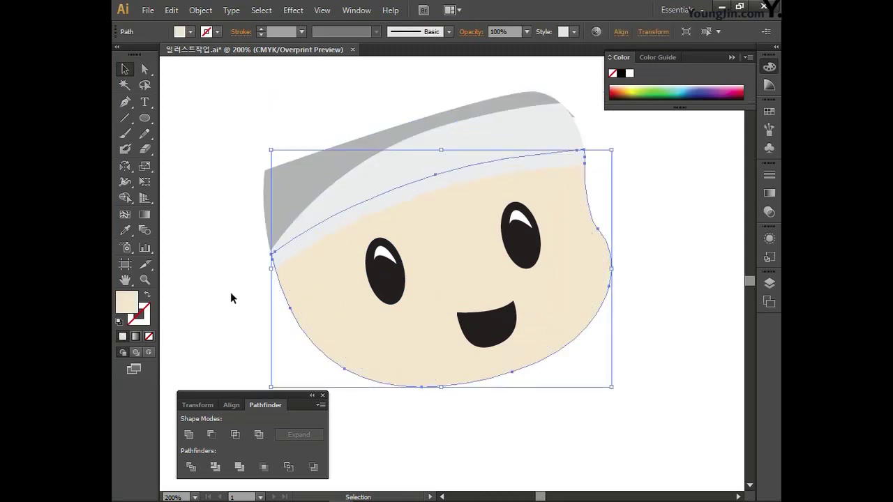
double_click(128, 305)
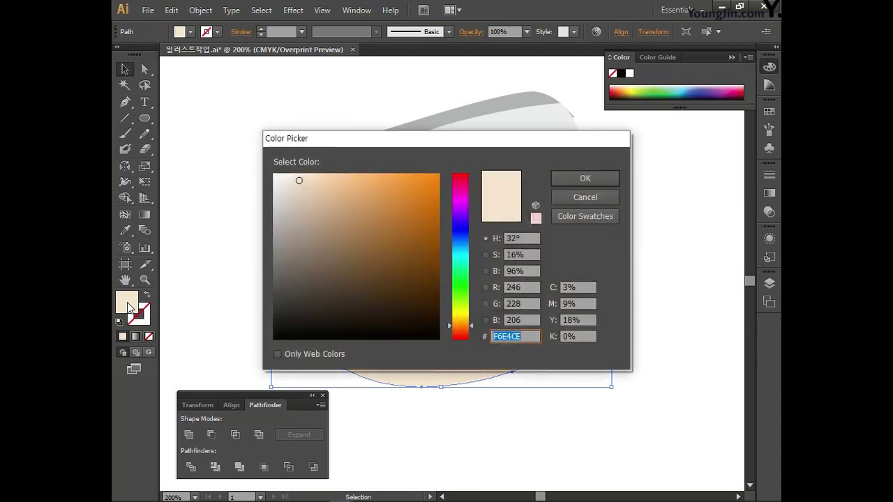
left_click(582, 292)
type("0")
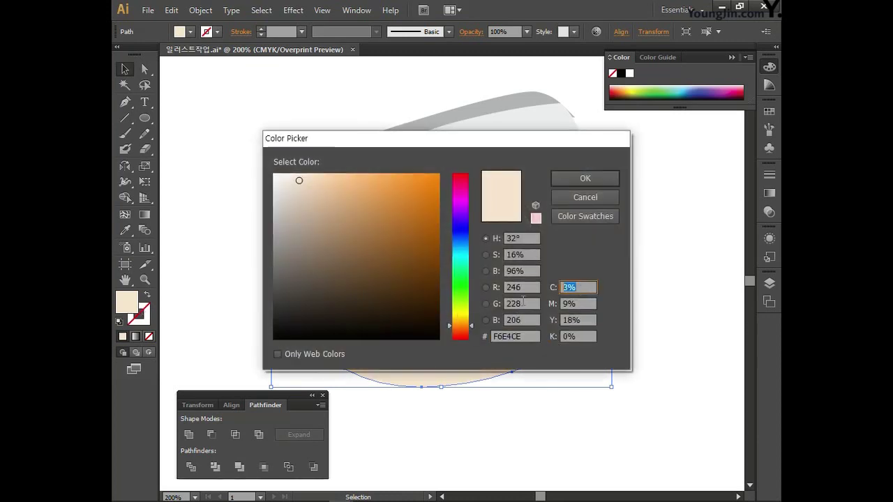
key("Tab")
type("0")
key("Tab")
type("0")
key("Tab")
type("100")
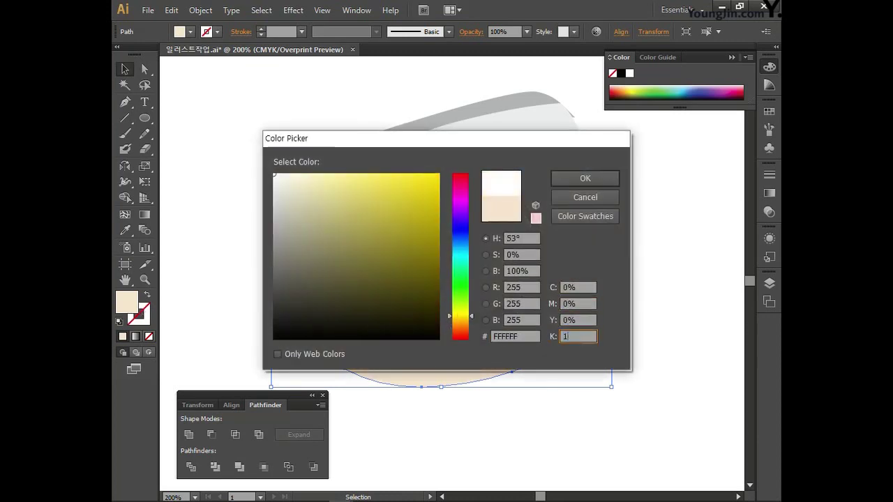
left_click(586, 178)
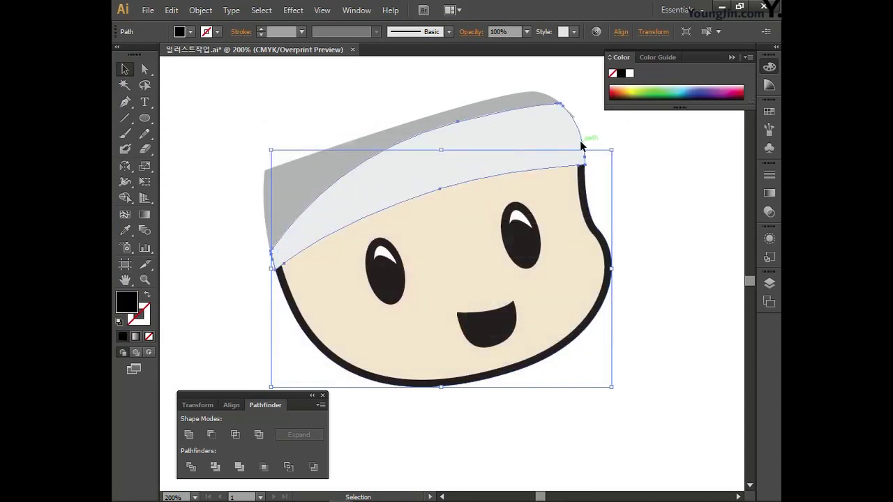
- Fill the offset copy of the light gray headband piece with black, C 0, M 0, Y 0, K 100
left_click(579, 139)
double_click(126, 302)
type("0")
key("Tab")
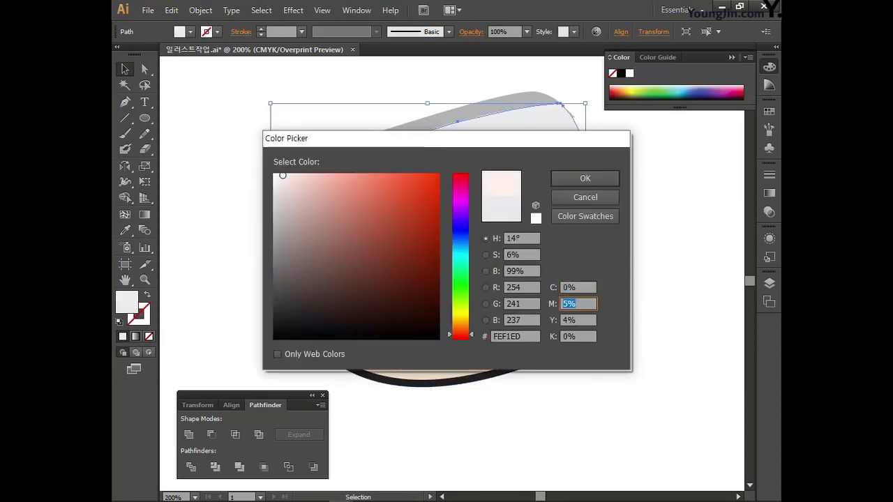
type("0")
key("Tab")
type("0")
key("Tab")
type("100")
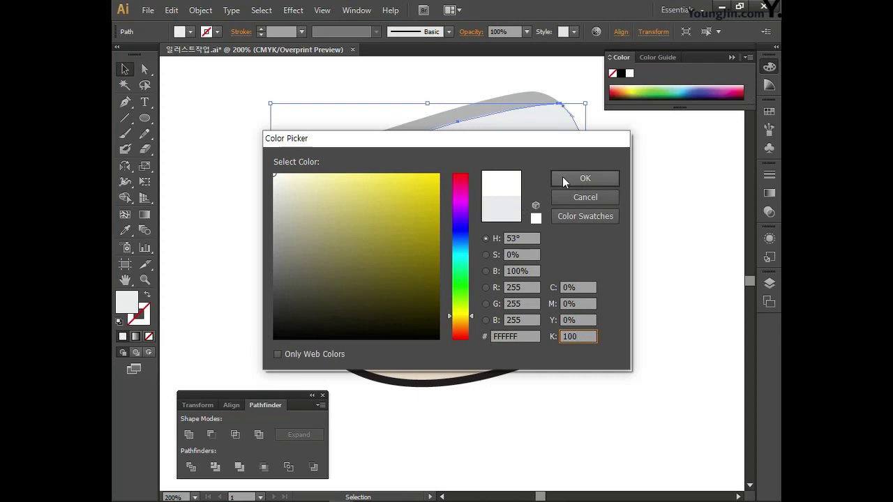
left_click(563, 177)
- Fill the offset copy of the uppermost gray piece with black, K 100, and deselect it
left_click(542, 89)
left_click(365, 131)
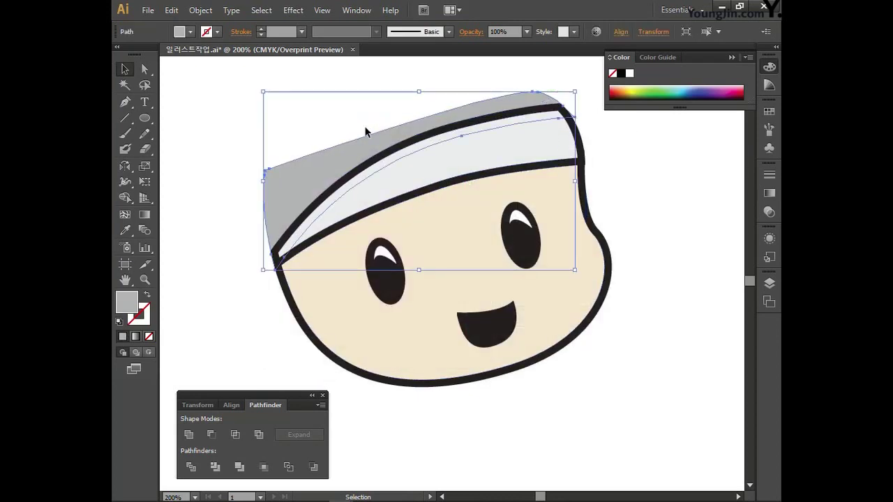
double_click(126, 302)
left_click(579, 337)
type("100")
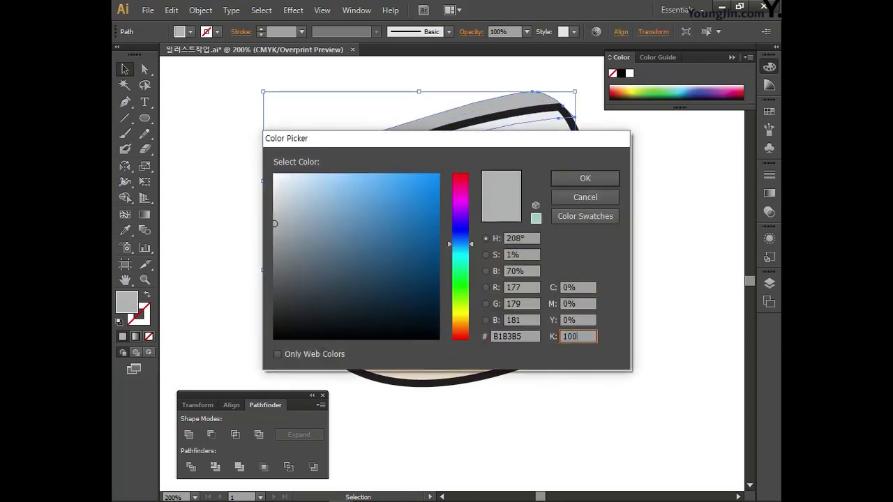
key("Return")
left_click(641, 252)
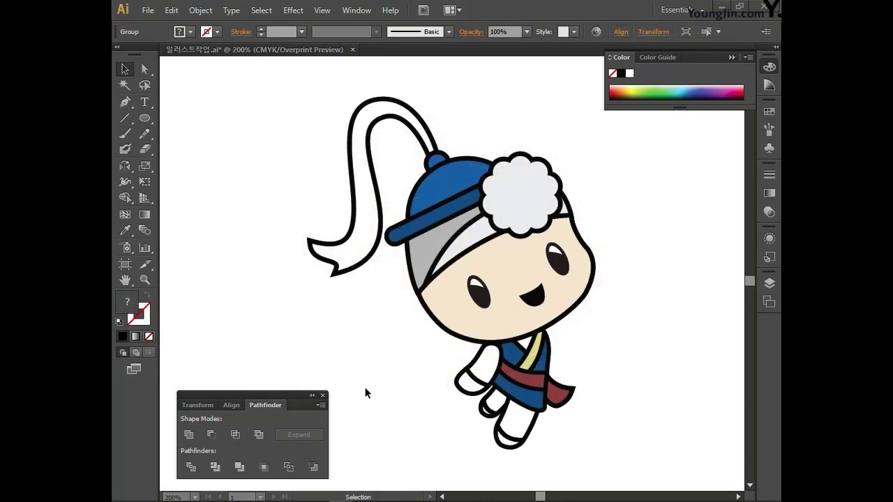
- With nothing selected, set the Pen tool's fill to none and its stroke to near-black #020202
left_click(636, 272)
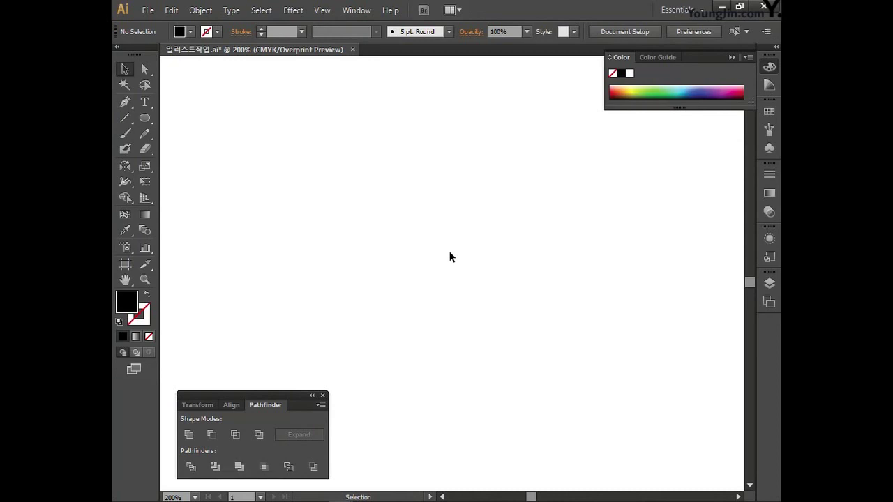
left_click(131, 104)
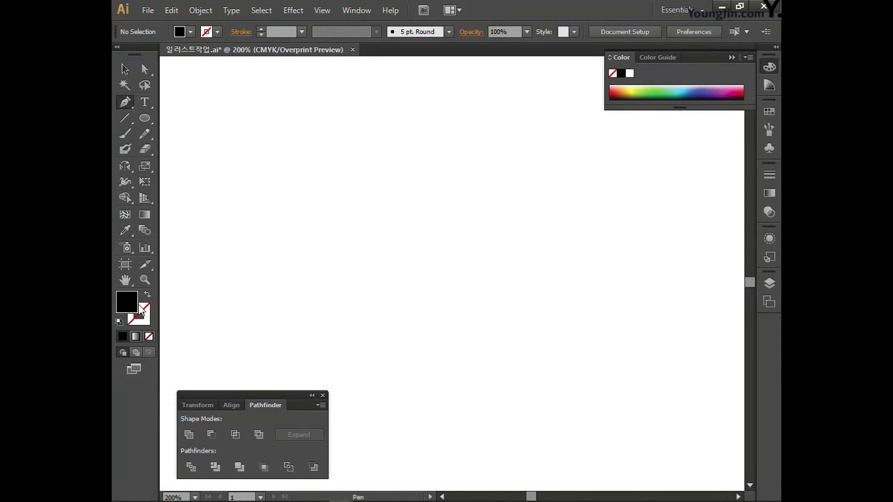
left_click(150, 335)
double_click(143, 318)
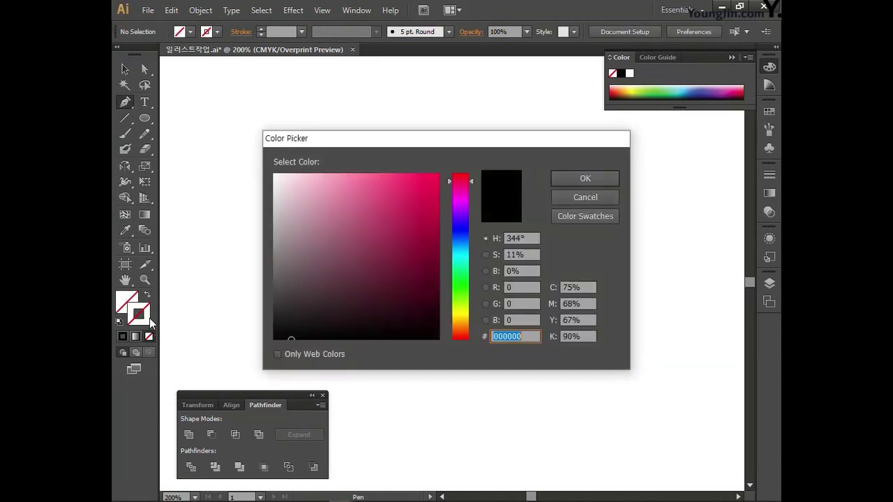
left_click_drag(286, 337, 281, 338)
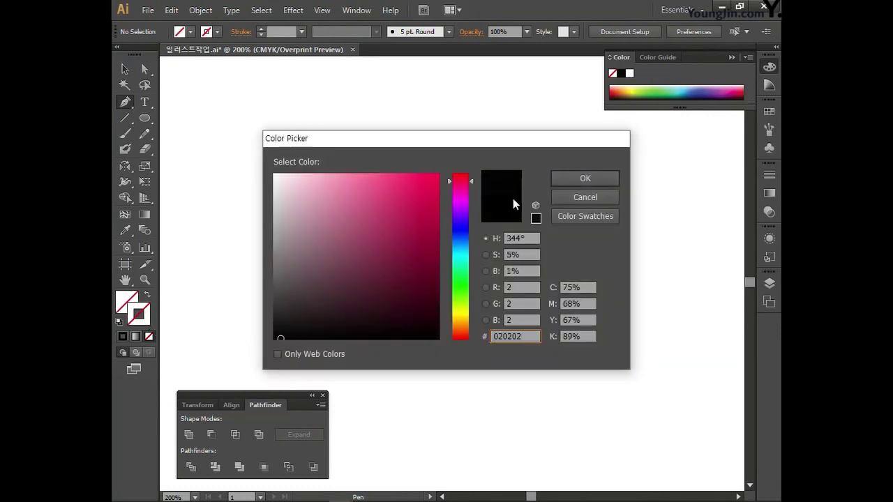
left_click(587, 180)
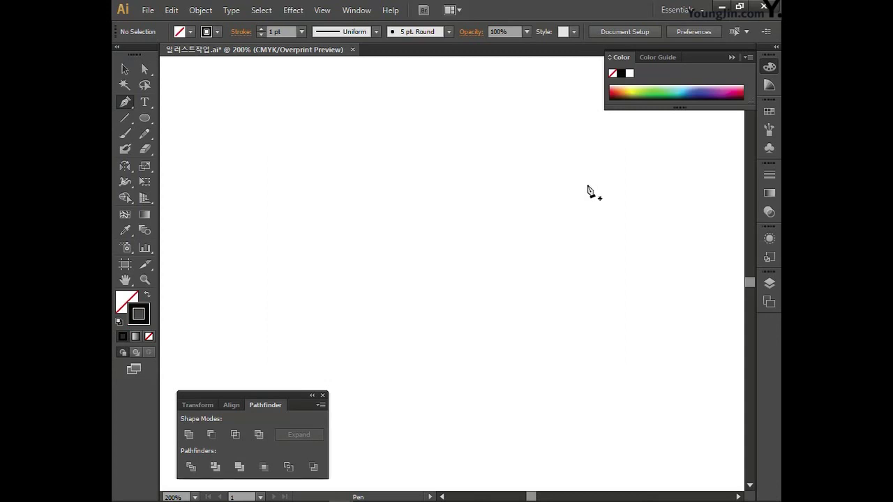
- Draw a closed, slanted ribbon-like shape with the Pen tool, curving to a pointed tip at its lower end
left_click(297, 339)
left_click_drag(345, 250, 405, 221)
left_click(533, 118)
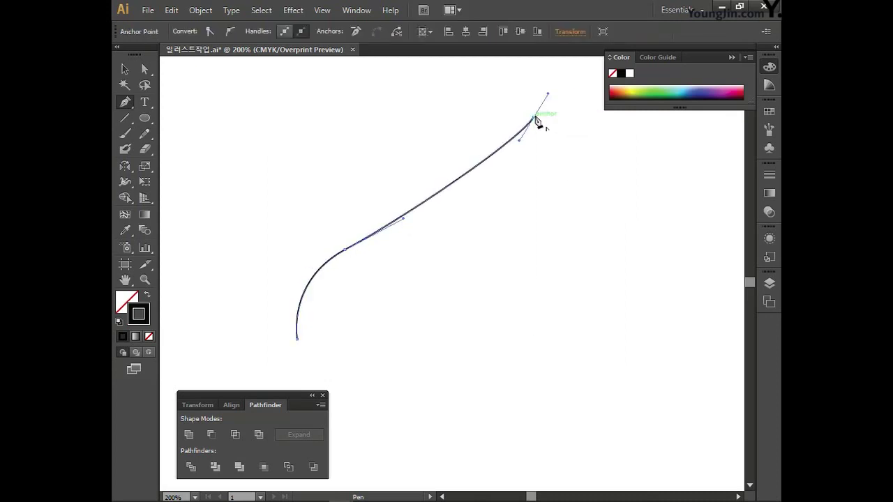
left_click_drag(514, 212, 482, 242)
mouse_move(357, 295)
left_mouse_down()
mouse_move(342, 318)
mouse_move(344, 300)
left_mouse_up()
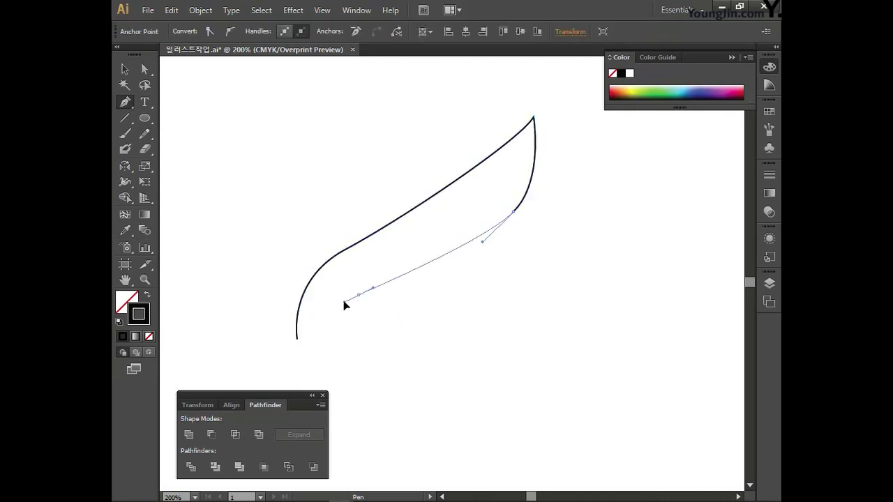
left_click_drag(298, 339, 277, 389)
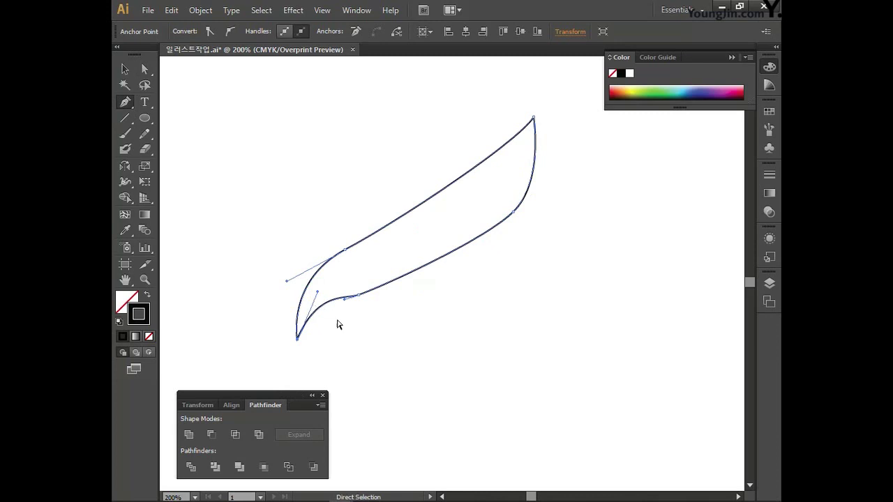
- Refine the ribbon shape by moving its lower tip and side anchor points and adjusting their handles for smoother curves
left_click_drag(298, 339, 304, 350)
left_click(312, 316, "ctrl")
left_click_drag(359, 299, 361, 305)
left_click(514, 208)
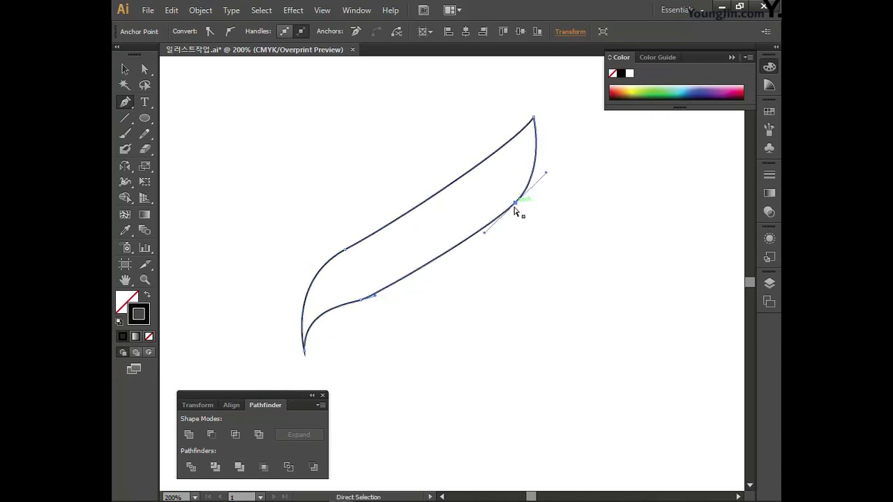
left_click(314, 354)
left_click_drag(287, 281, 278, 288)
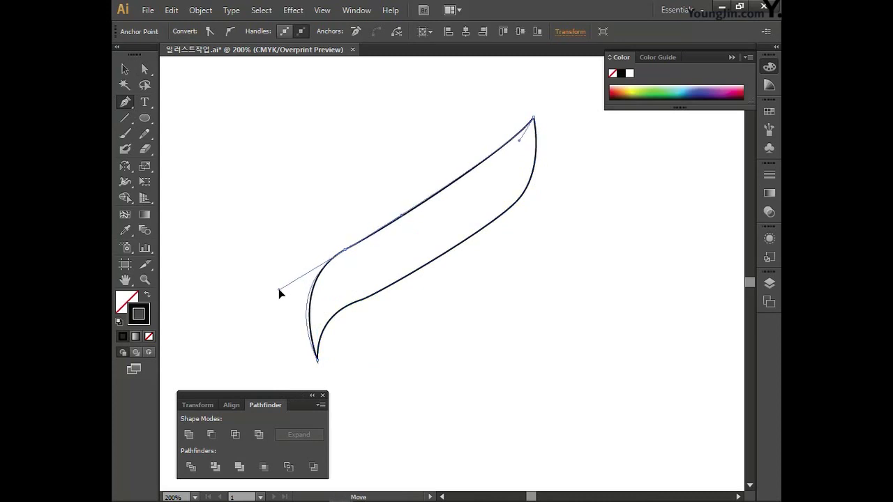
left_click(347, 309)
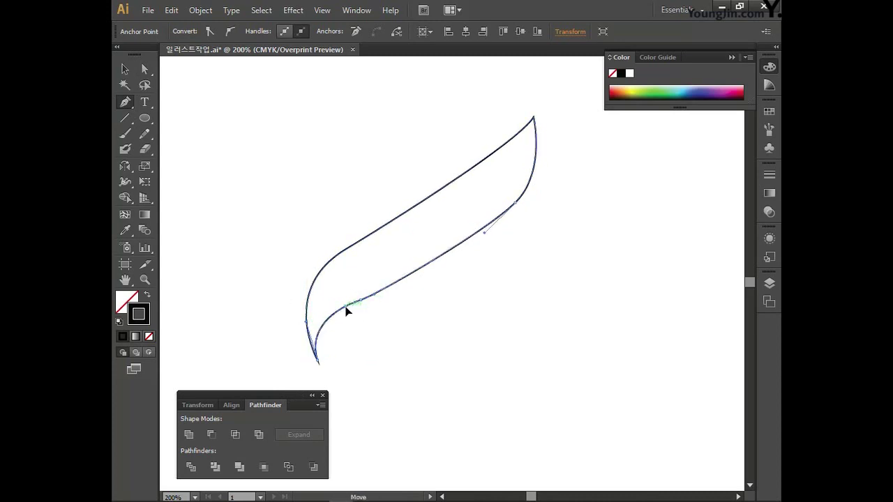
left_click_drag(361, 304, 364, 297)
left_click_drag(518, 201, 549, 170)
- Select the whole ribbon shape and give its fill a linear gradient
left_click(125, 69)
left_click(276, 150)
left_click_drag(277, 145, 539, 337)
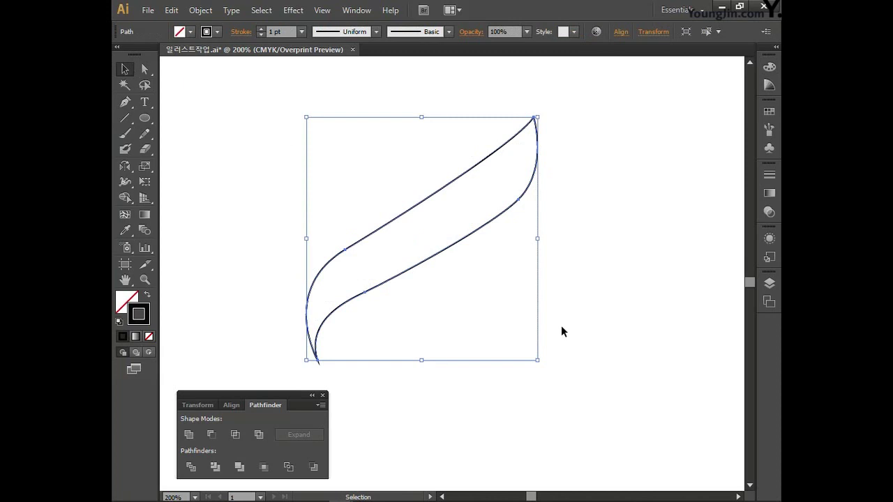
left_click(125, 302)
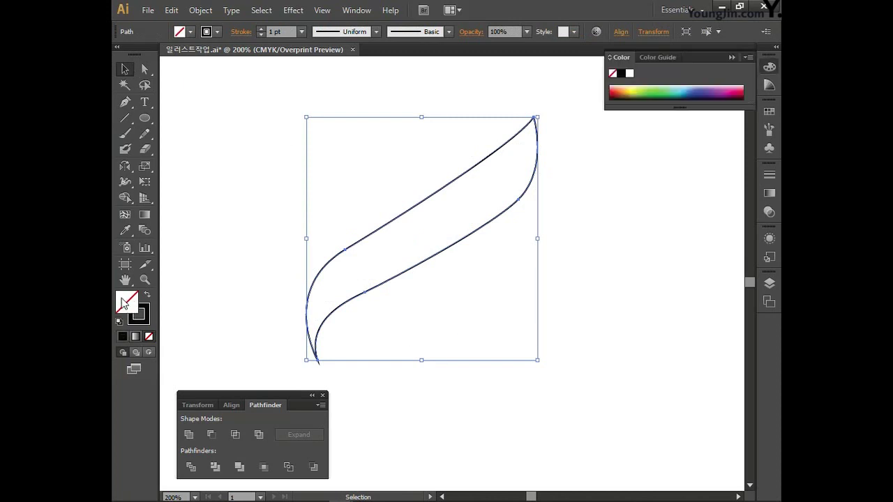
double_click(143, 215)
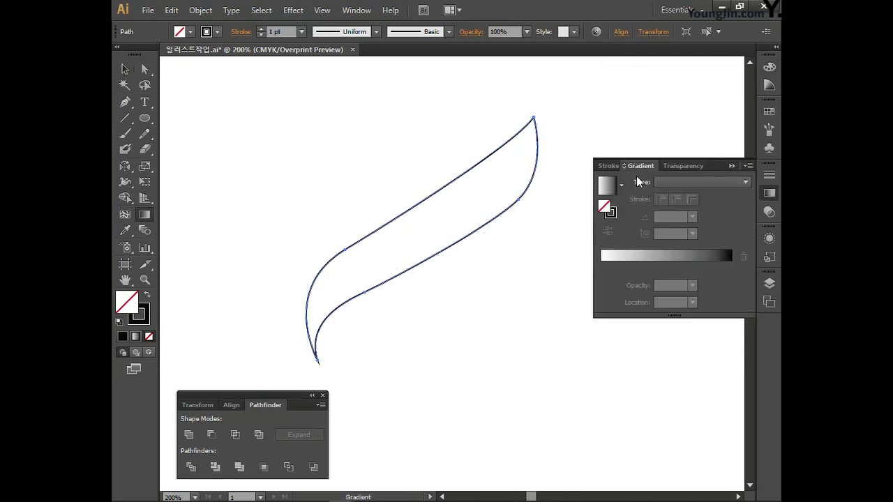
left_click(675, 183)
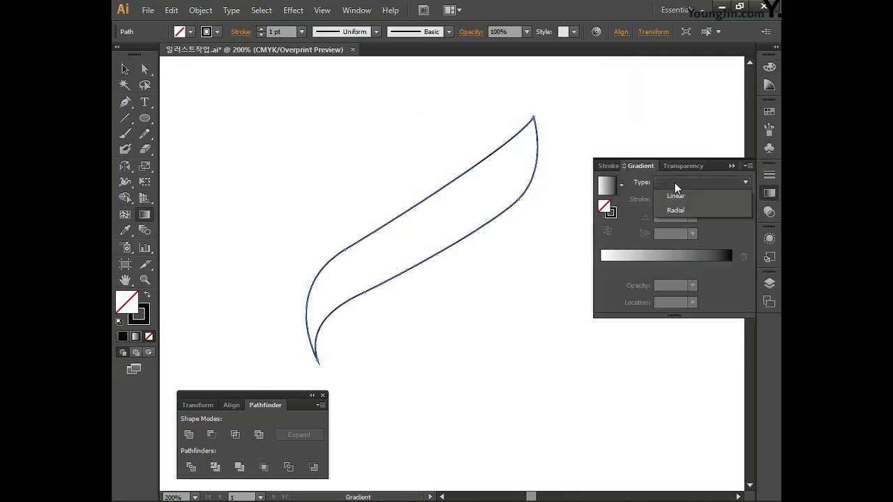
left_click(678, 194)
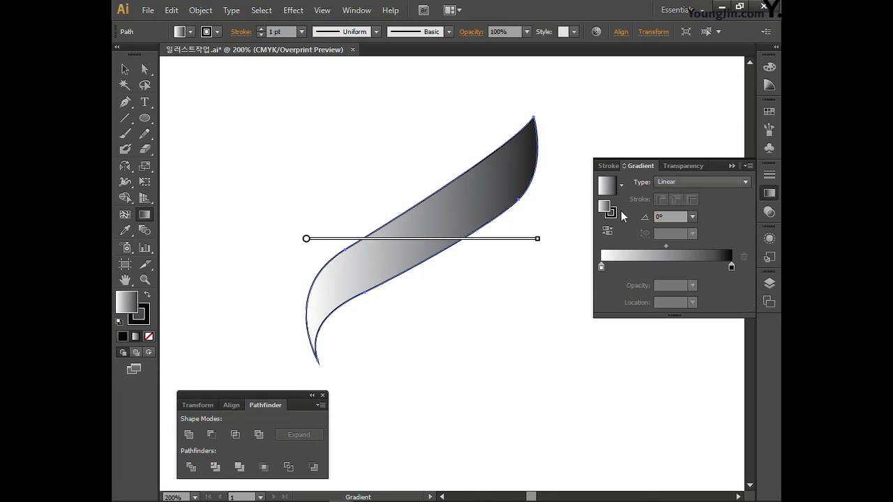
- Reposition the gradient line to run diagonally along the ribbon from its lower tip to its upper end, at 29°
left_click_drag(356, 239, 369, 239)
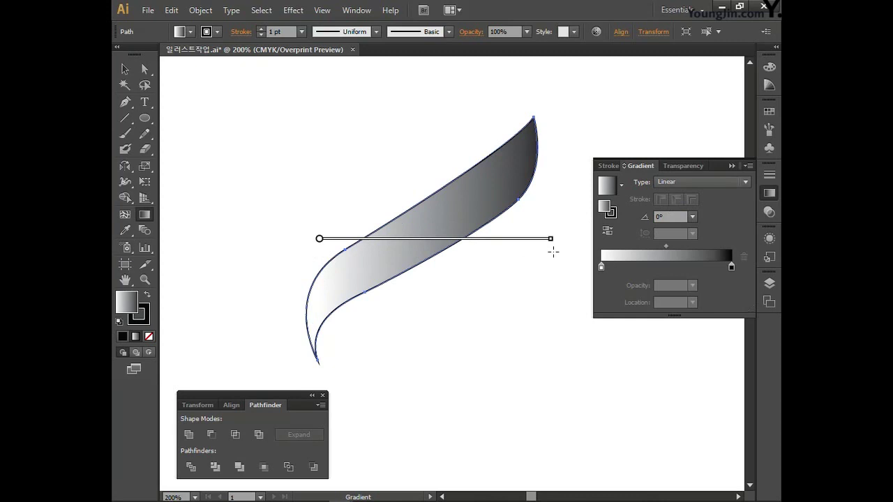
left_click_drag(551, 239, 548, 105)
mouse_move(319, 240)
left_mouse_down()
mouse_move(342, 286)
mouse_move(329, 356)
mouse_move(291, 314)
left_mouse_up()
left_click_drag(494, 200, 553, 168)
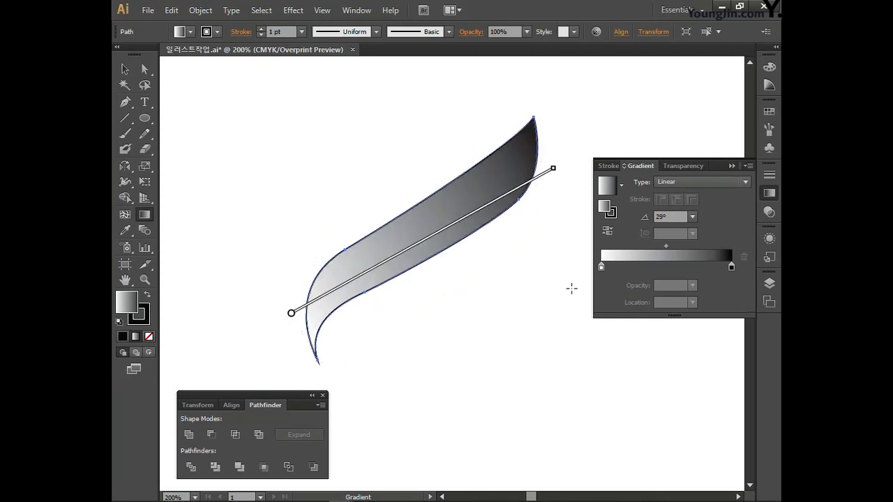
- Switch the gradient's white start stop to CMYK and colour it C 0, M 70, Y 100, K 0
double_click(601, 267)
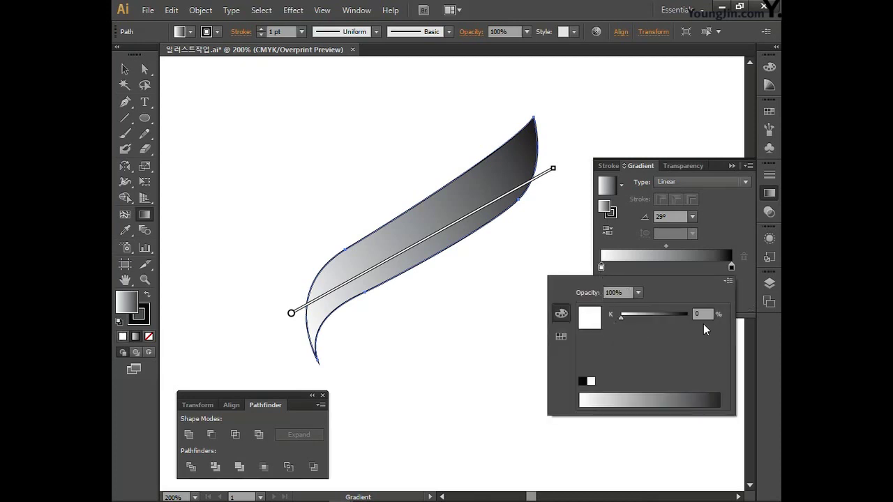
left_click(727, 283)
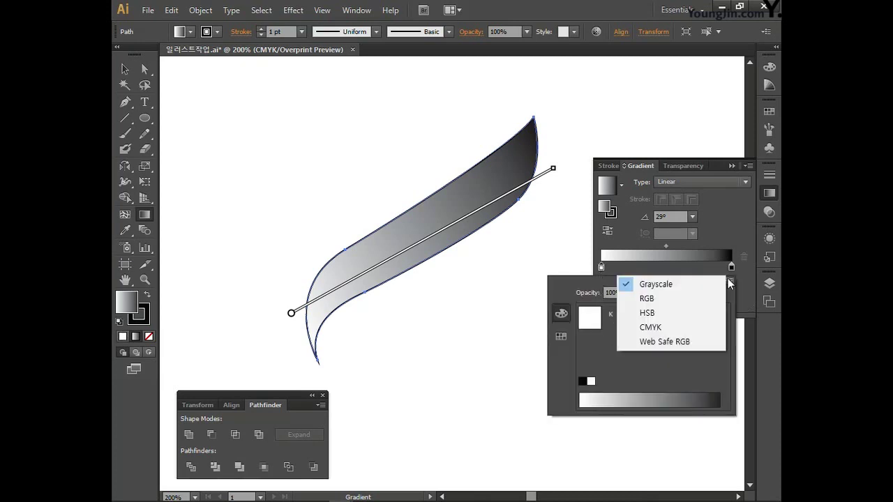
left_click(653, 328)
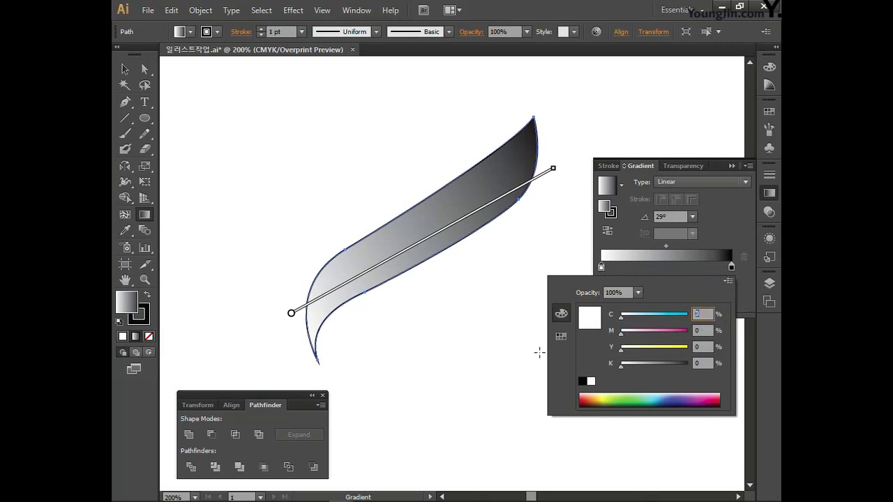
key("Tab")
key("Tab")
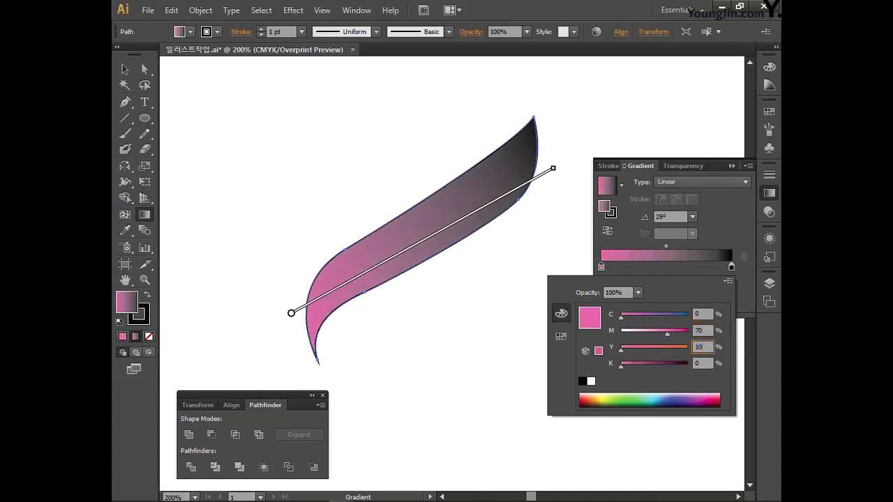
key("Tab")
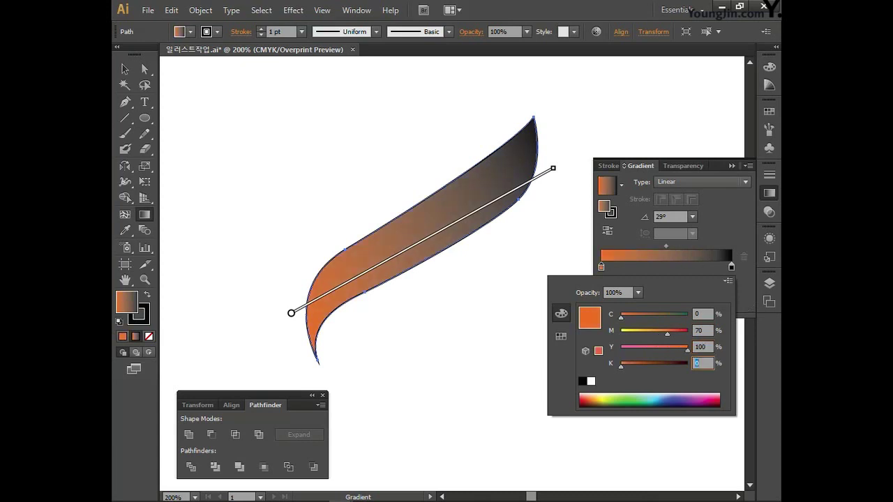
key("Return")
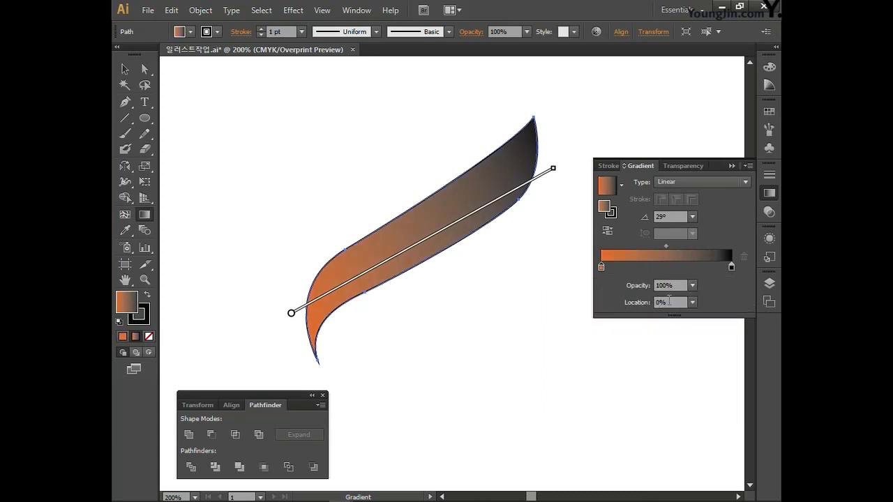
- Set the orange gradient stop's location to 20%
left_click_drag(601, 269, 630, 269)
left_click(655, 303)
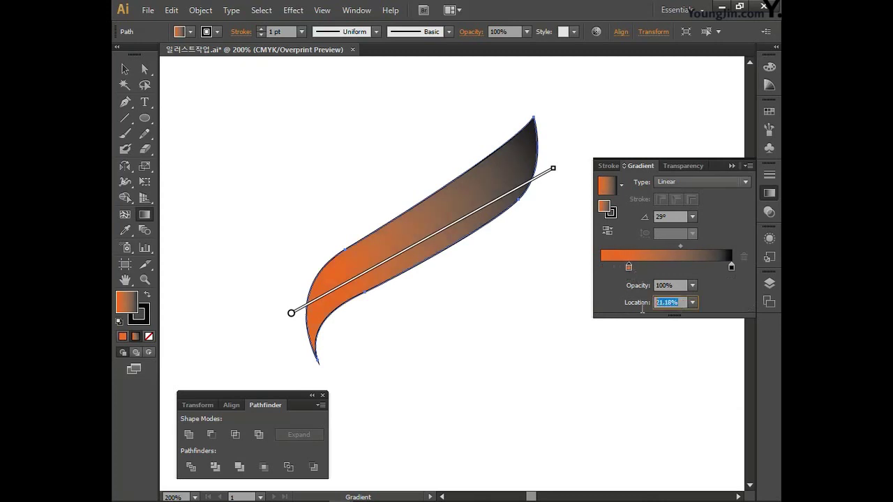
type("20")
key("Return")
- Recolour the gradient's black end stop in CMYK as C 0, M 35, Y 100, K 0, and remove the ribbon's stroke
left_click(731, 266)
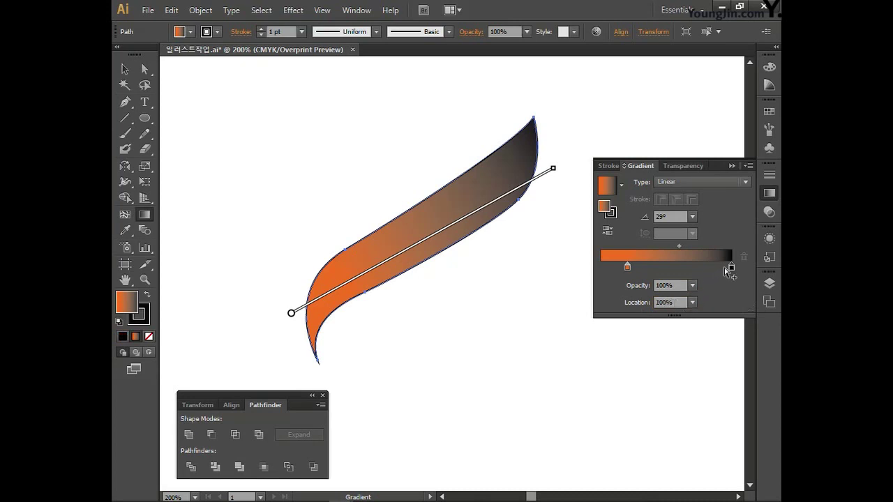
double_click(732, 268)
left_click(729, 282)
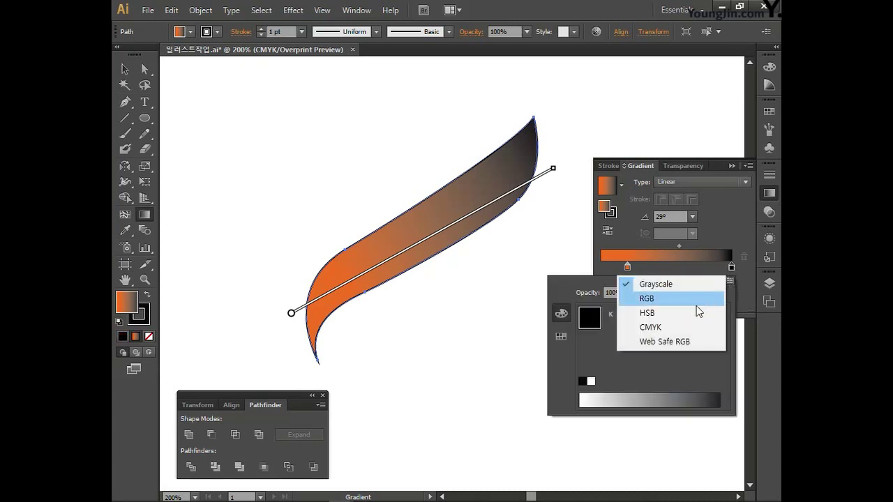
left_click(684, 335)
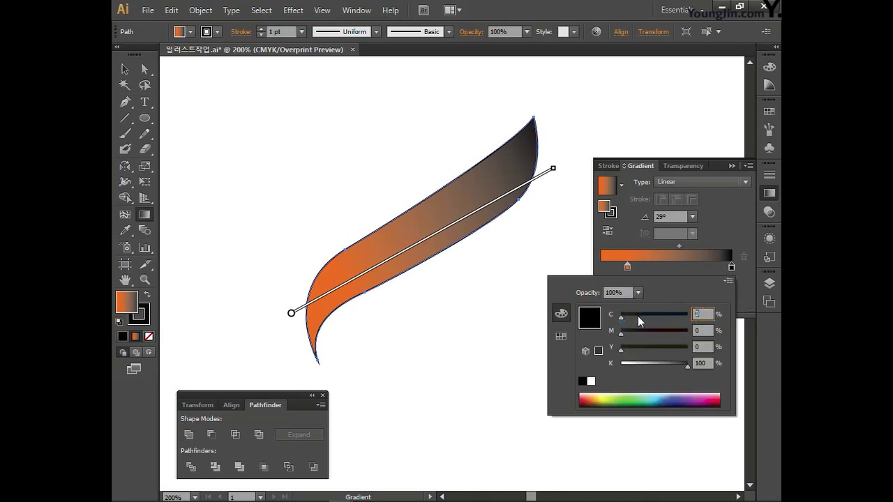
key("Tab")
type("35")
key("Tab")
type("100")
key("Tab")
type("0")
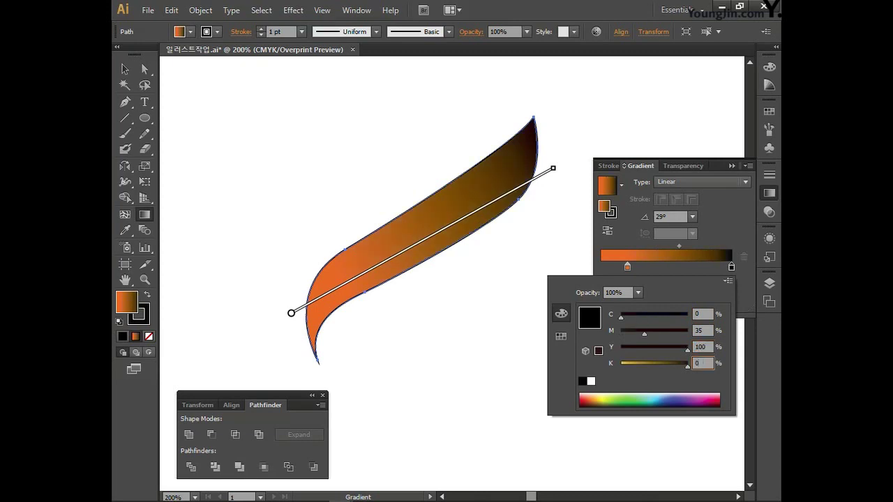
key("Return")
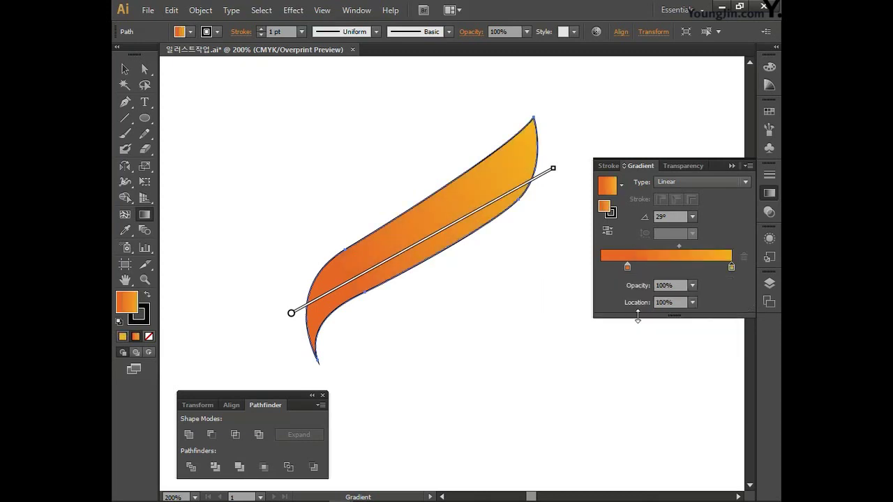
left_click(144, 321)
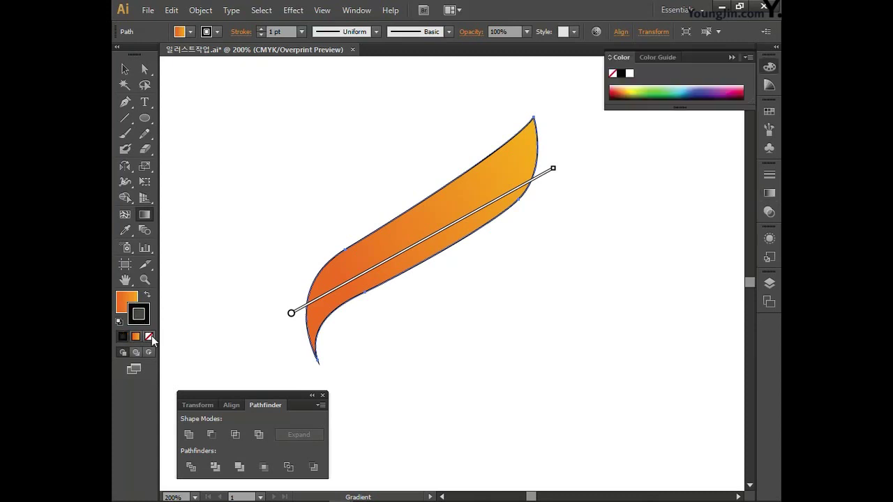
left_click(149, 337)
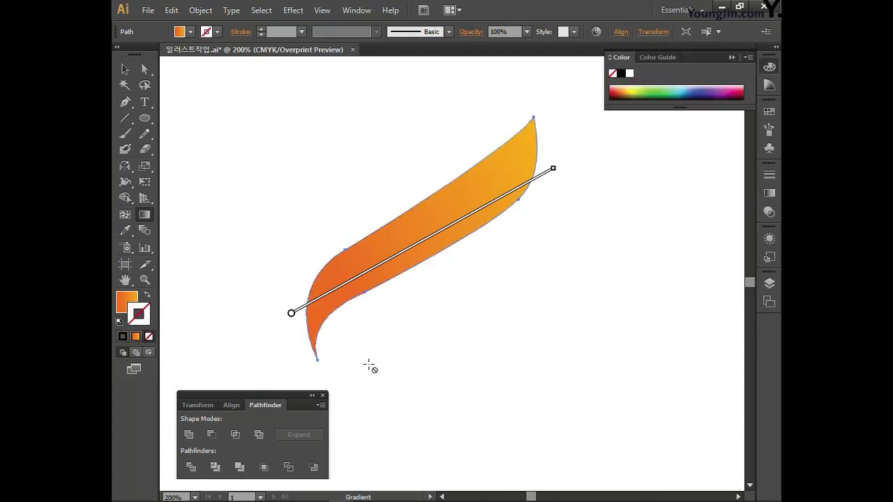
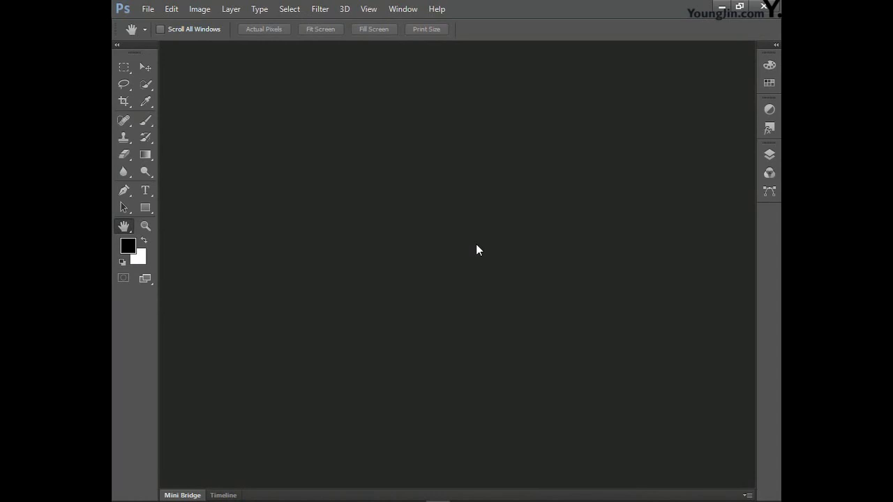
- In Photoshop, start a new document and name it 포토샵작업
left_click(148, 9)
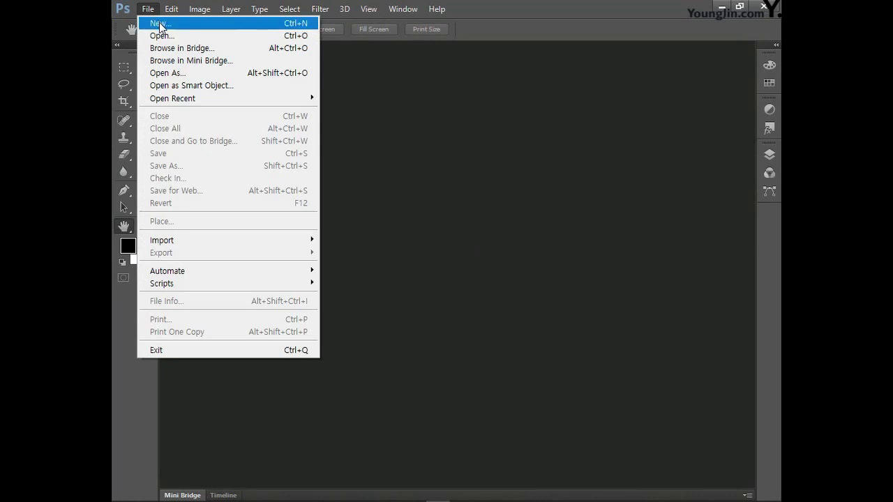
left_click(159, 23)
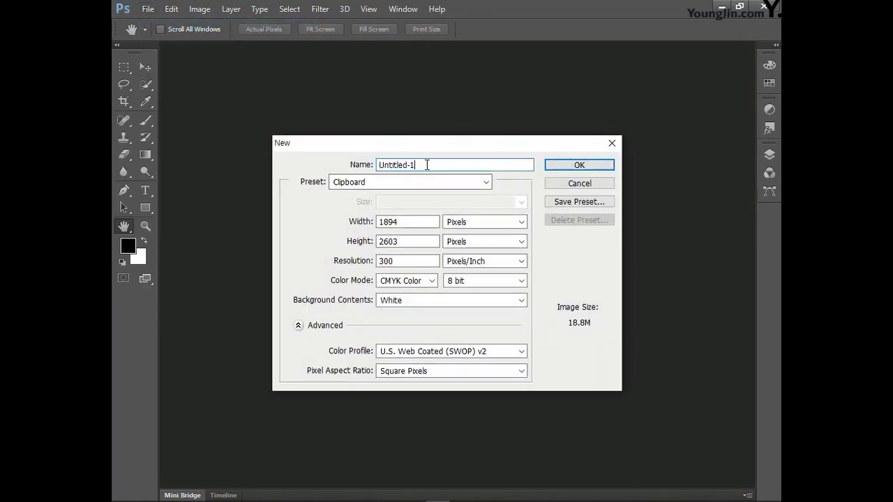
type("포토샵작업")
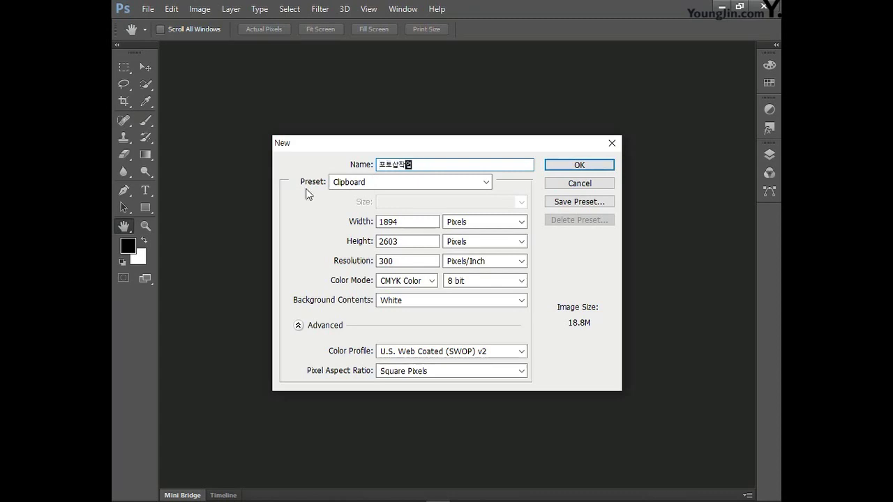
- Set the new document's size to 166 millimeters wide and 226 millimeters high
double_click(378, 222)
type("166")
left_click(474, 222)
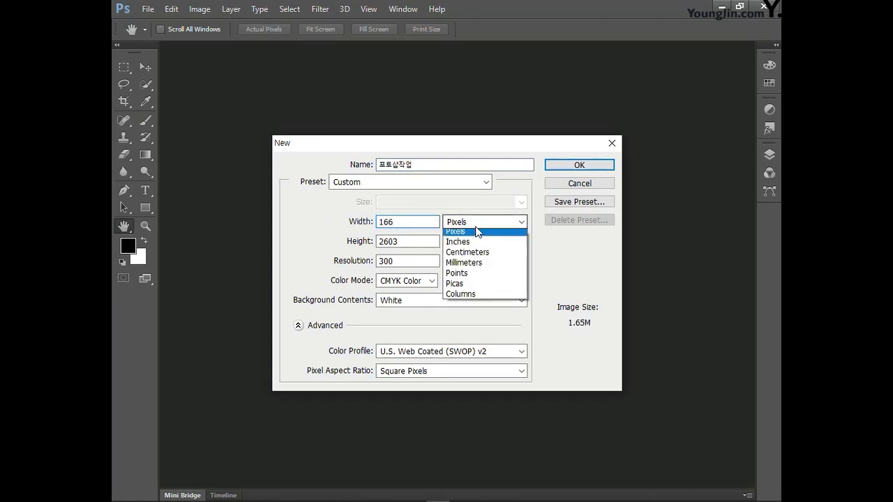
left_click(471, 268)
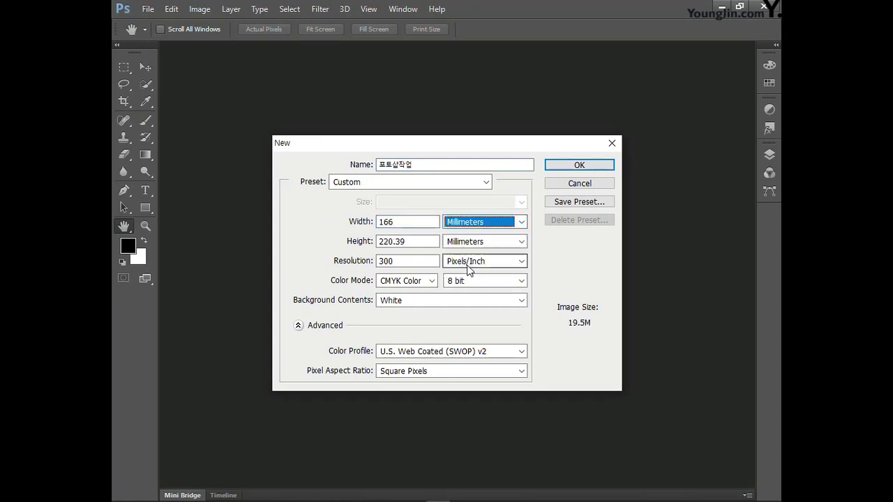
double_click(417, 242)
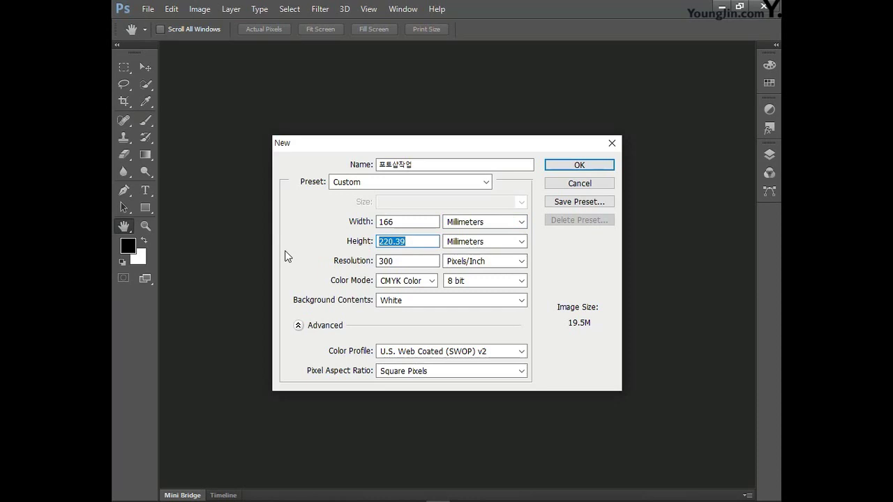
type("226")
left_click(450, 242)
left_click(474, 292)
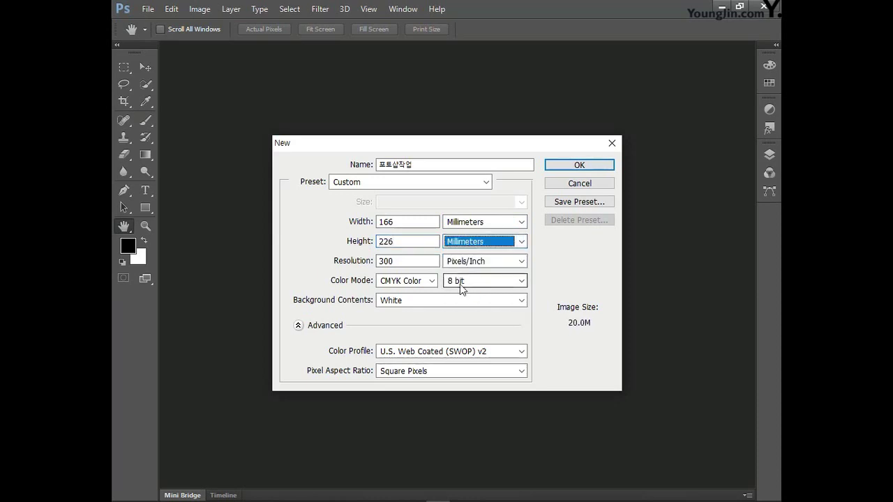
- Set the new document's resolution to 300 pixels/inch and colour mode to CMYK Color, and create it
double_click(408, 261)
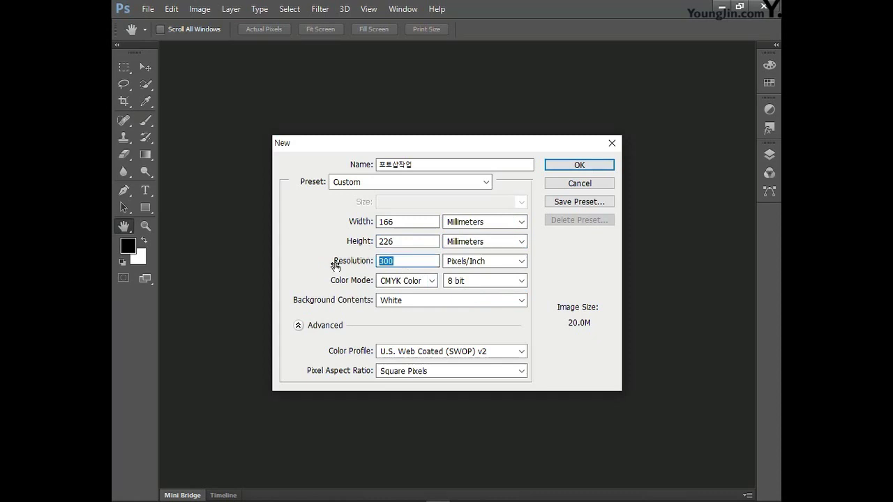
type("300")
left_click(406, 281)
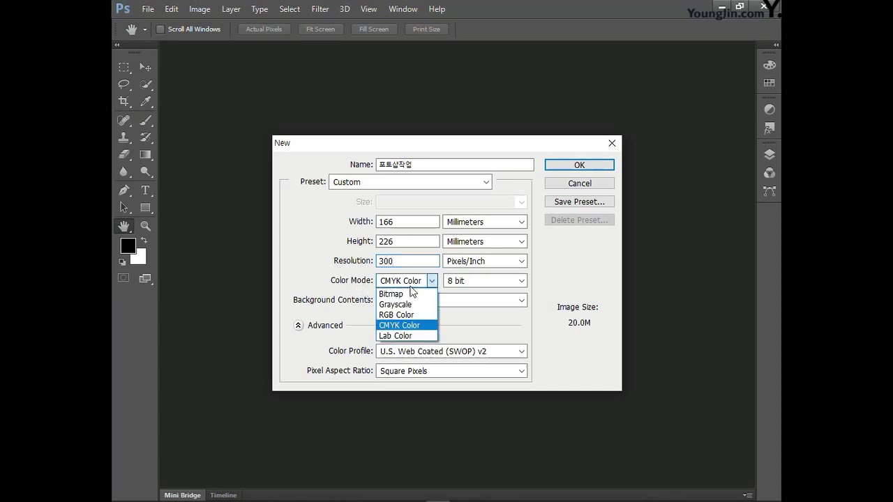
left_click(411, 326)
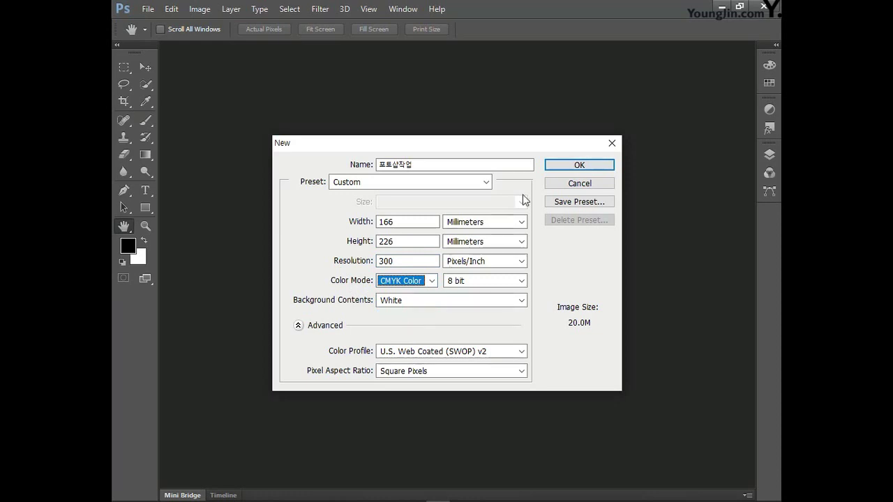
left_click(560, 168)
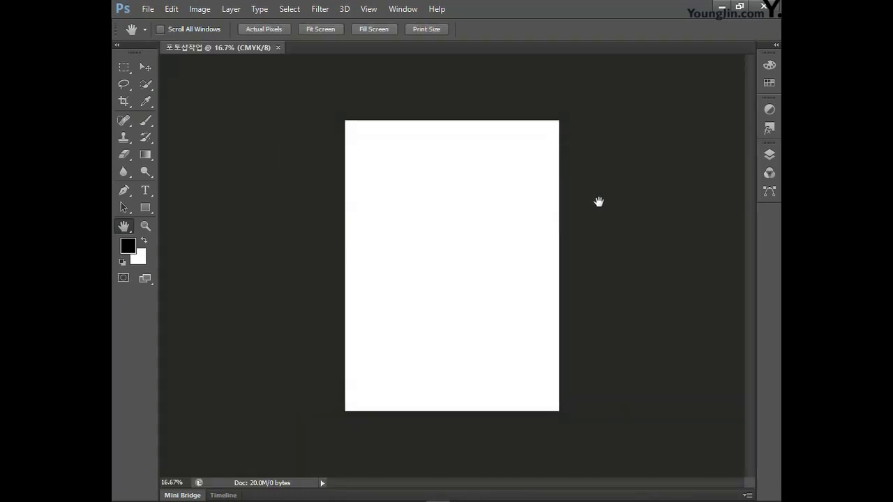
double_click(124, 226)
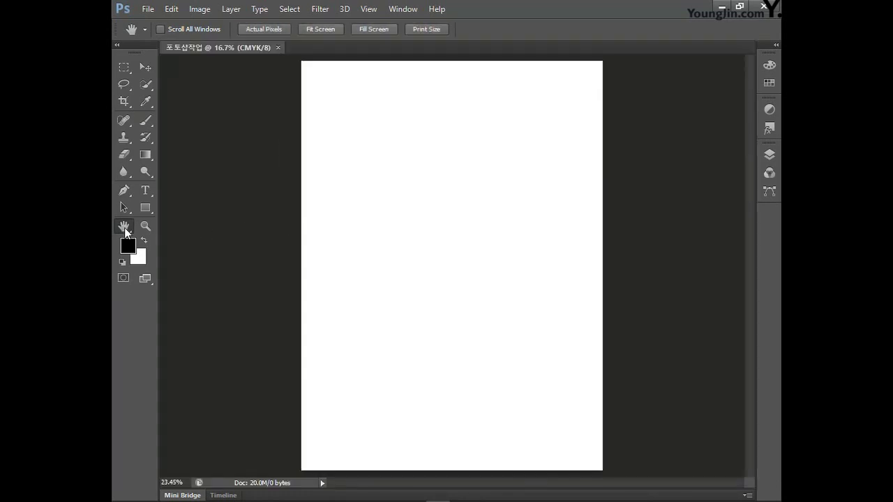
- Copy the whole red grid from the Illustrator document and paste it as pixels into the new Photoshop document
key("alt+Tab")
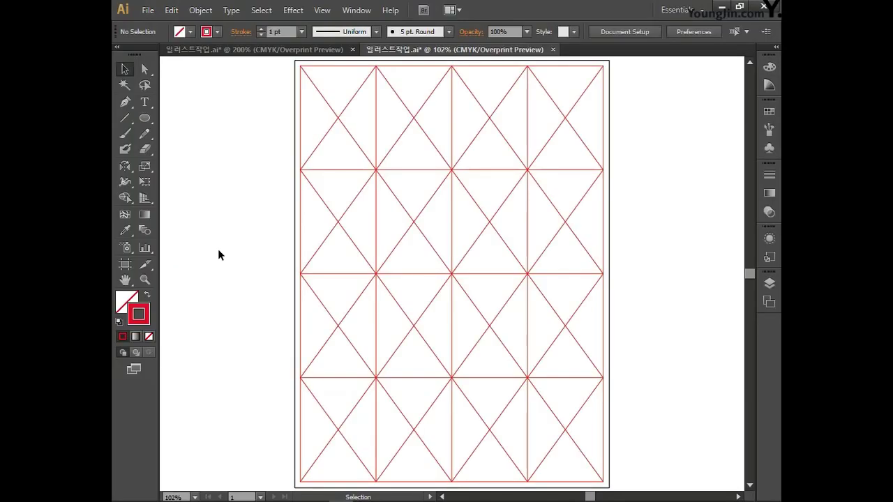
left_click_drag(254, 91, 649, 432)
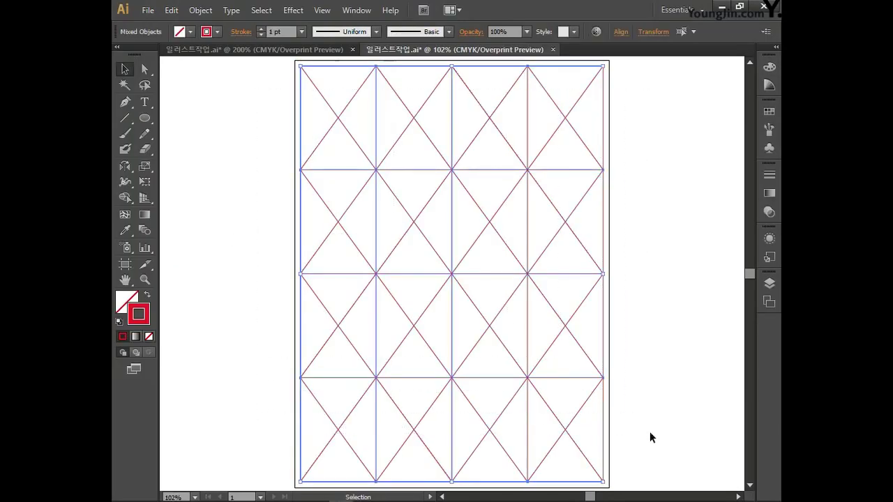
key("alt+Tab")
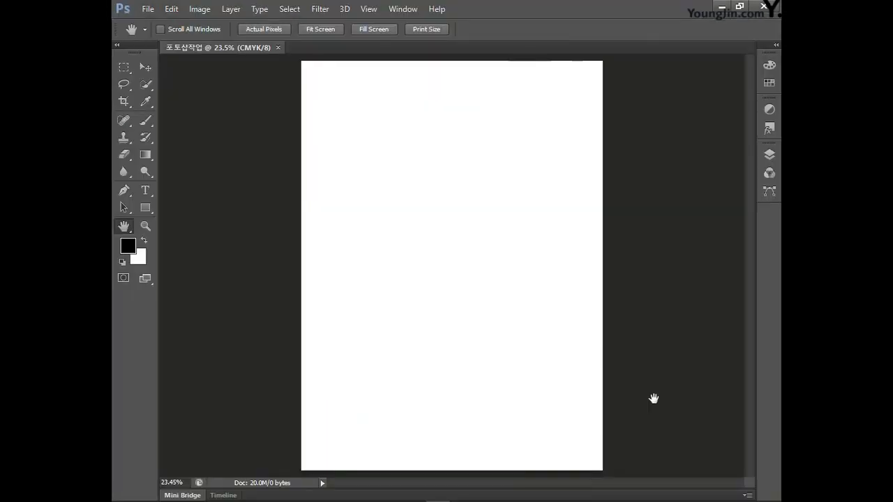
key("ctrl+v")
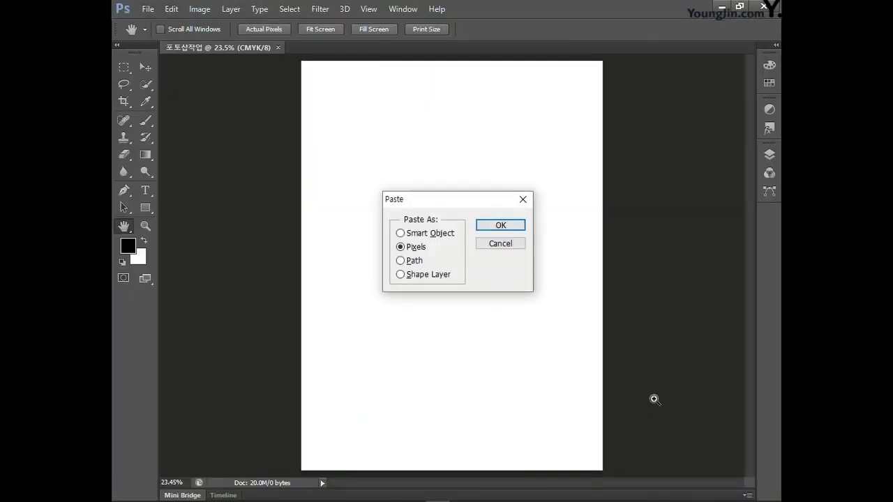
left_click(510, 227)
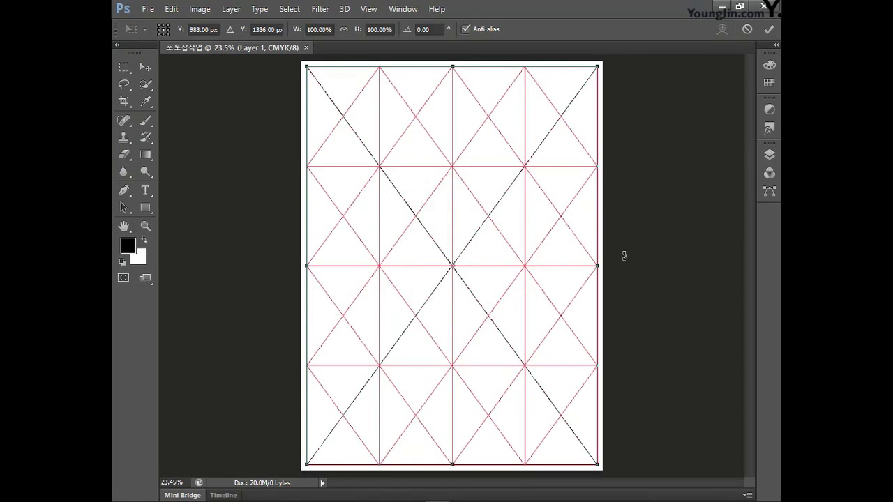
key("Return")
key("h")
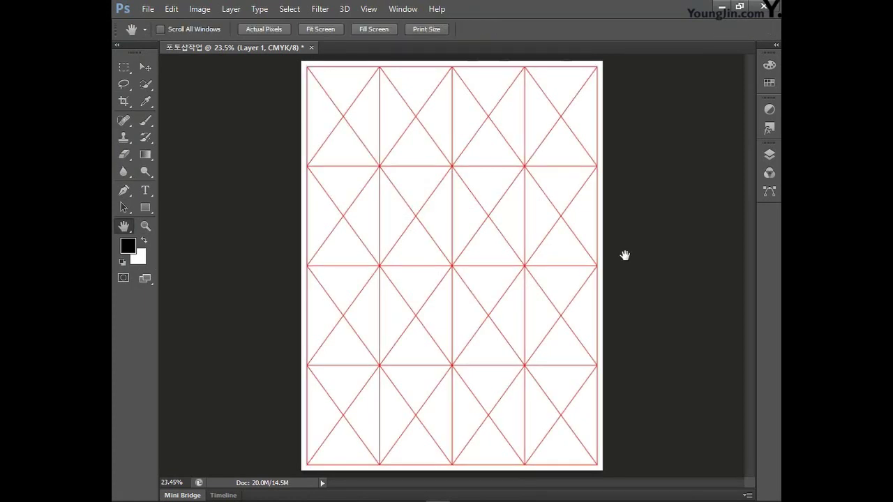
- Rename the pasted grid layer as 그리드
left_click(769, 154)
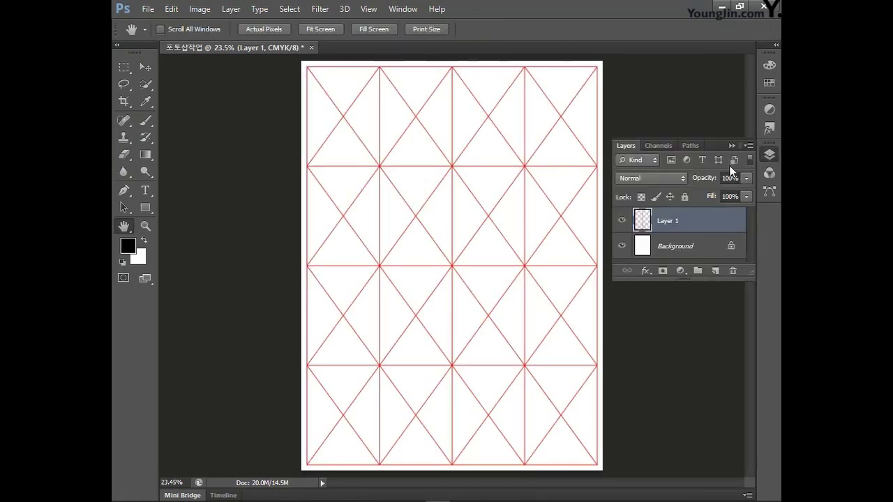
double_click(668, 220)
type("그리드")
key("Return")
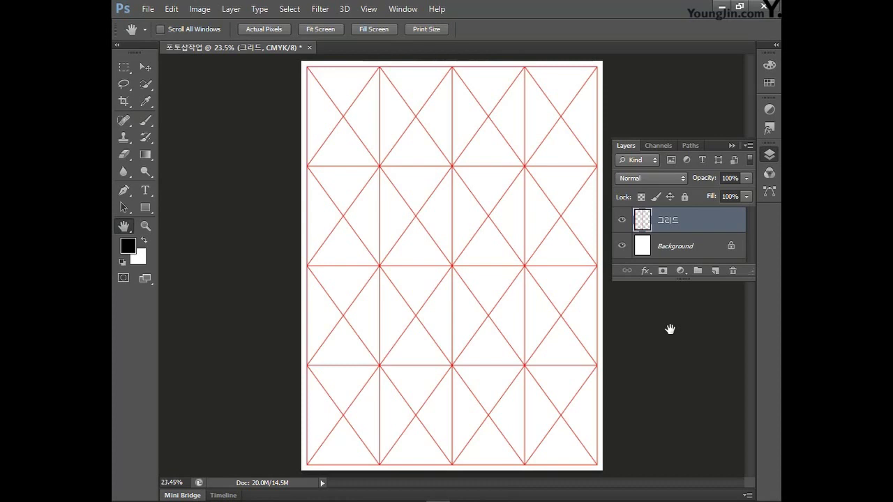
- Lock the 그리드 layer completely so the grid cannot be moved or edited
left_click(147, 71)
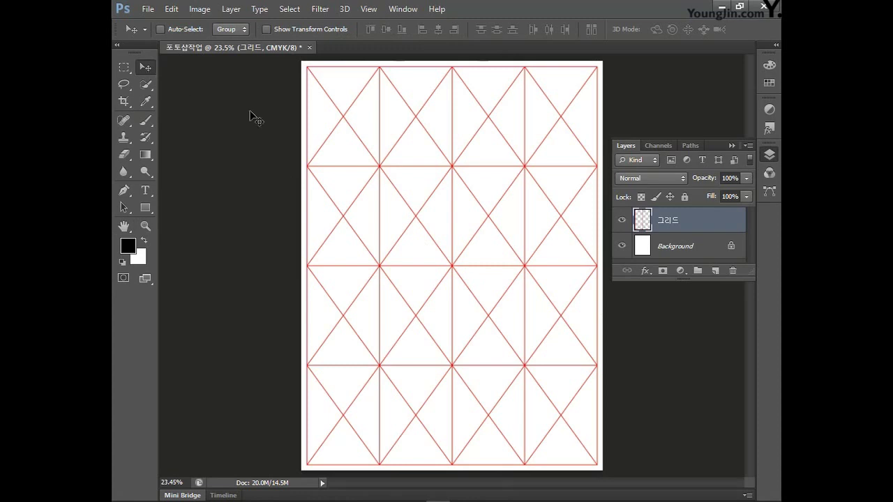
left_click(684, 250, "shift")
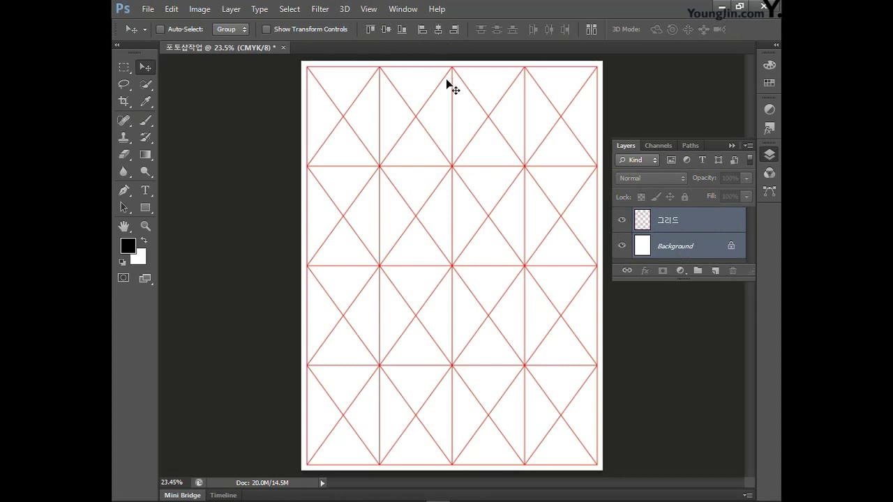
left_click(694, 222)
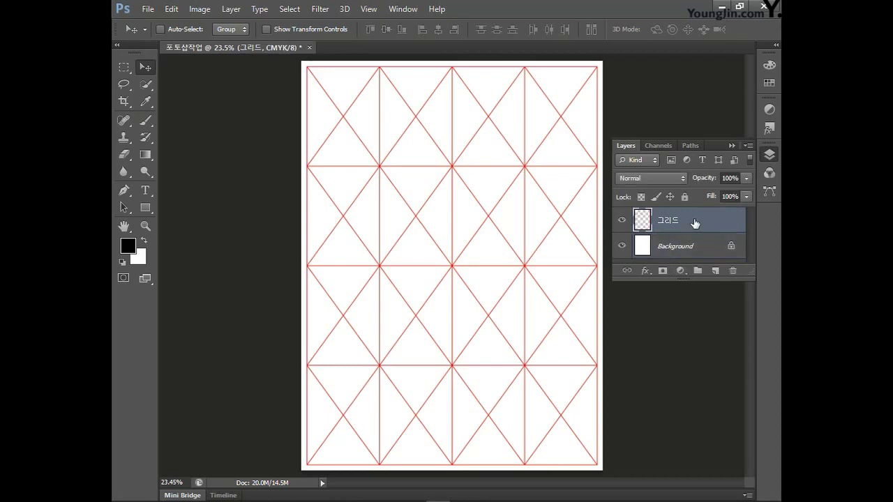
left_click(684, 197)
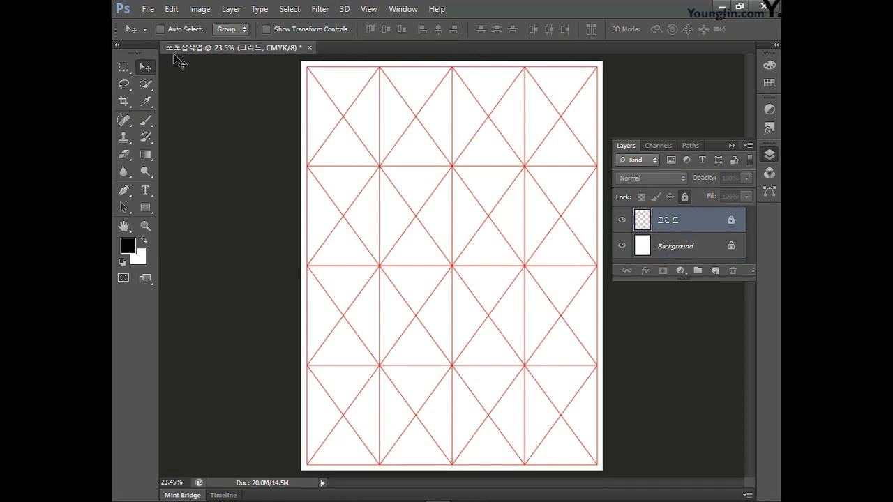
- Save the document as a layered Photoshop file named 포토샵작업, with Maximize Compatibility enabled
left_click(148, 9)
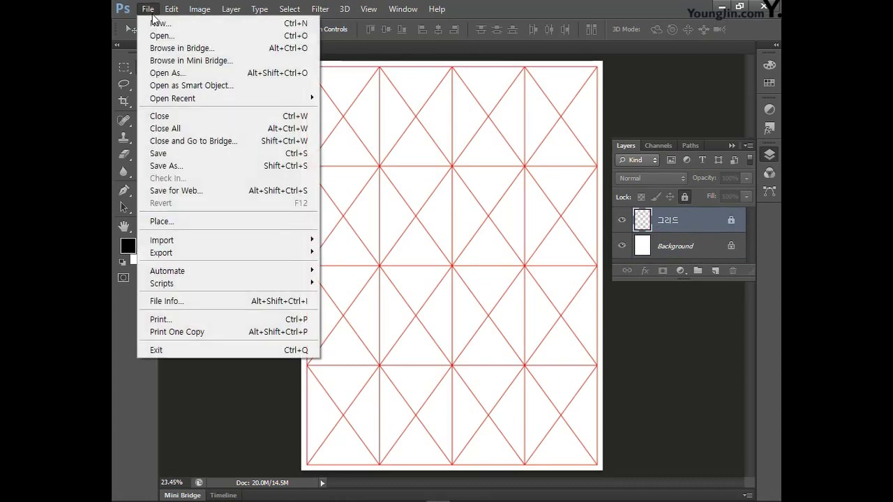
left_click(183, 154)
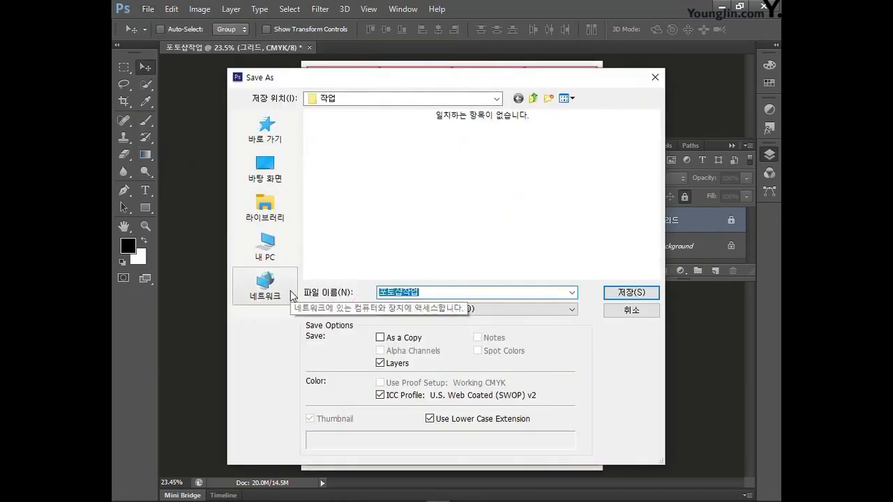
type("포토샵작업")
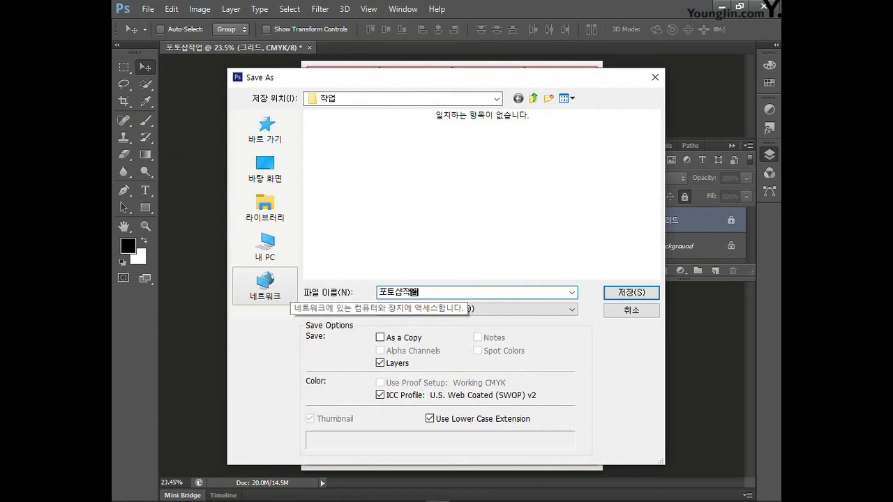
left_click(622, 292)
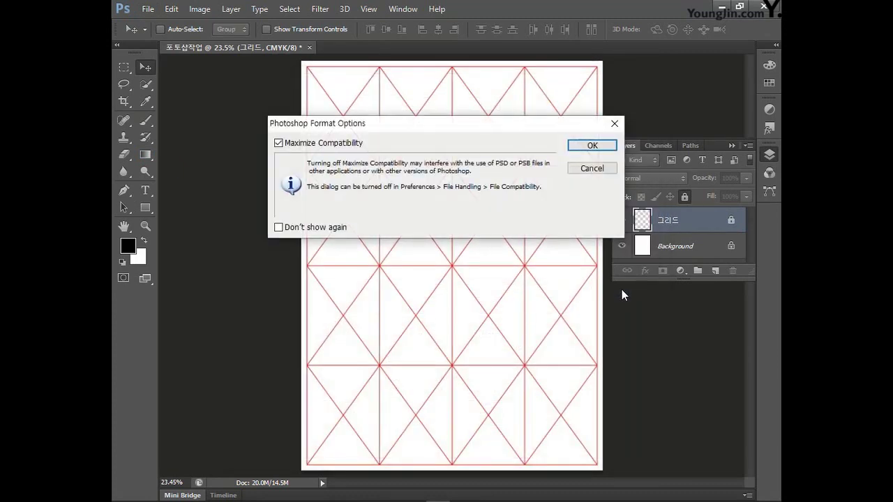
left_click(593, 145)
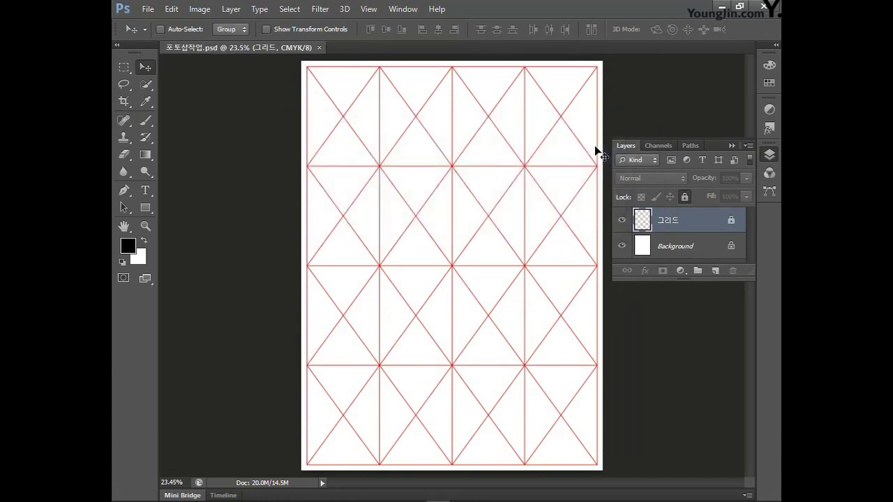
- Open the 한지배경 image from the 제공 파일 folder
left_click(148, 9)
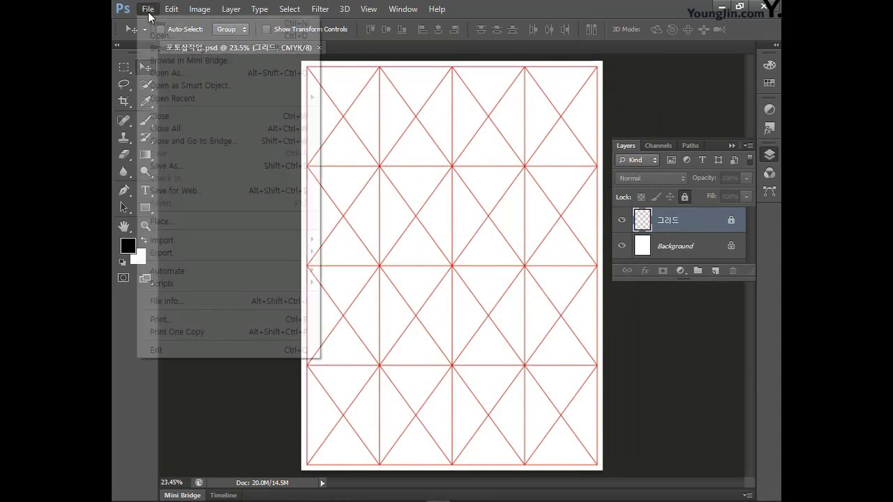
left_click(160, 36)
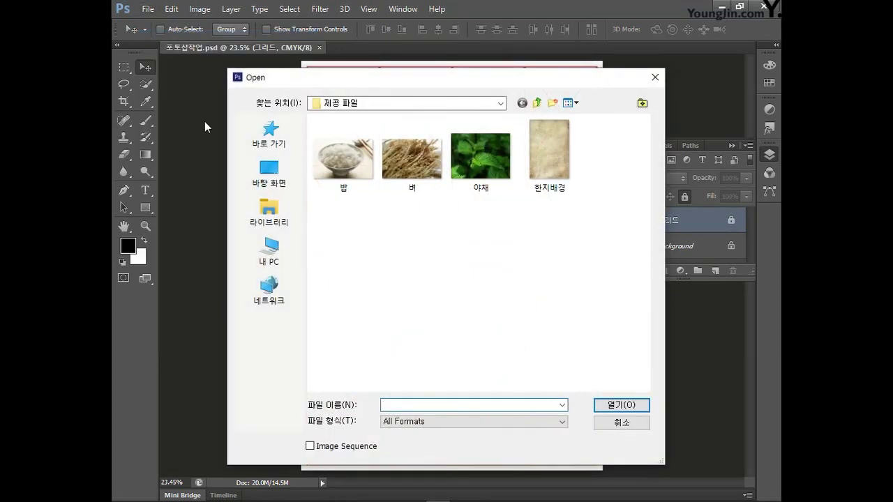
left_click(547, 162)
left_click(628, 403)
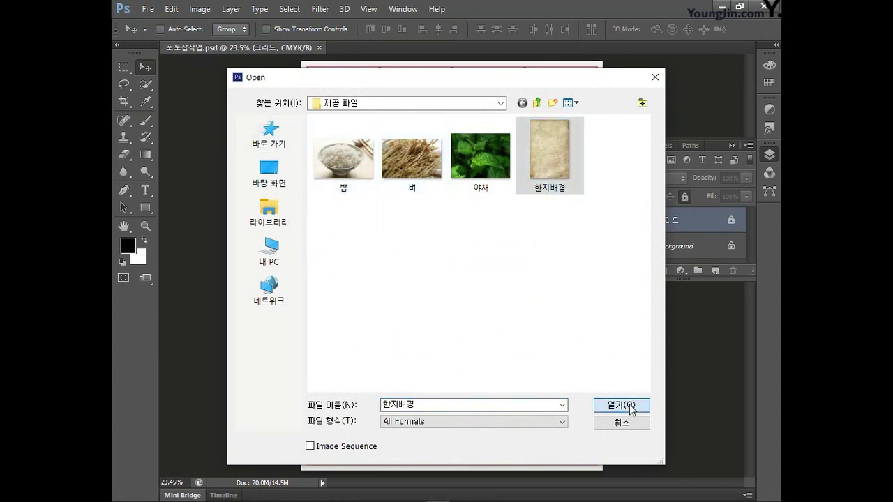
- Copy the entire 한지배경 image and paste it into the 포토샵작업 document
key("ctrl+a")
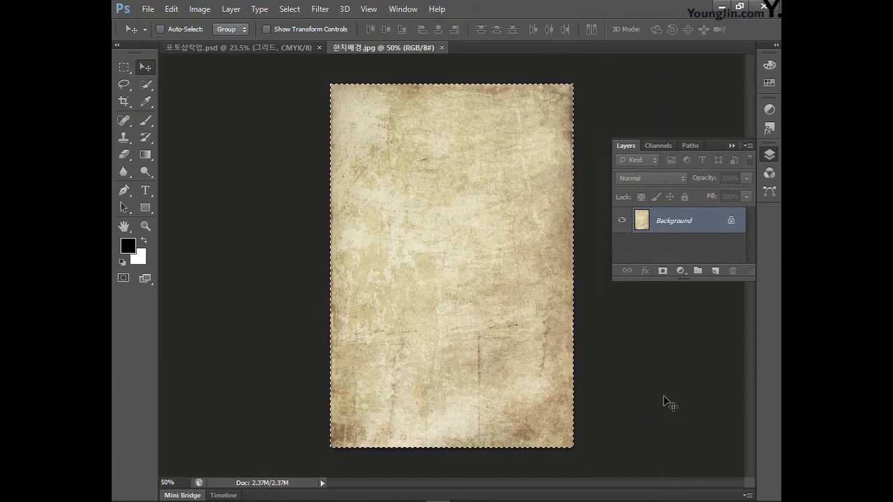
left_click(230, 49)
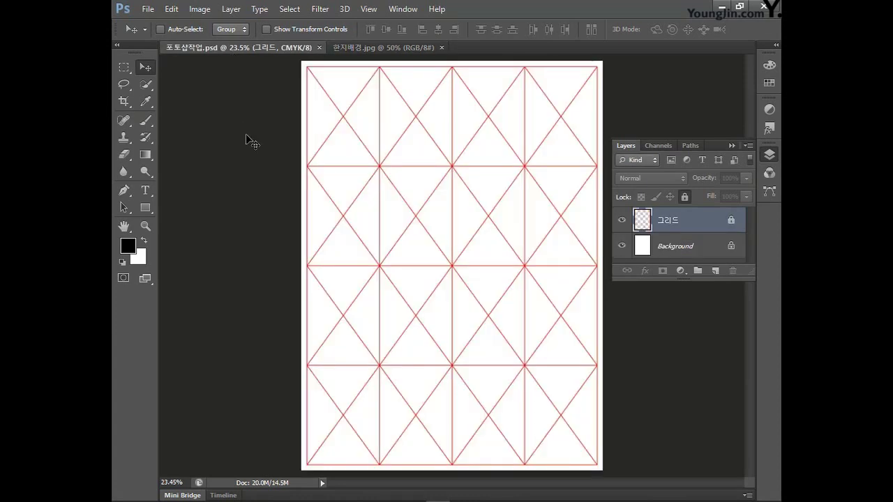
key("ctrl+v")
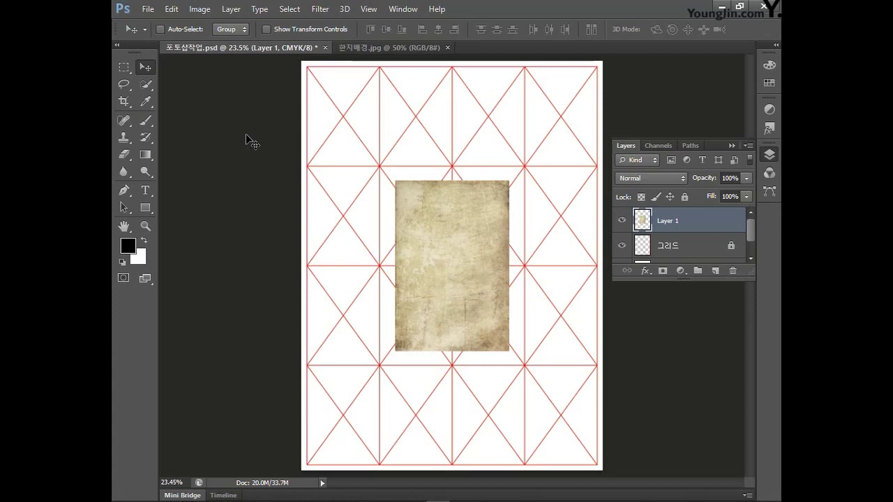
- Scale the pasted paper texture from its centre to about 267% so that it covers the canvas
key("ctrl+t")
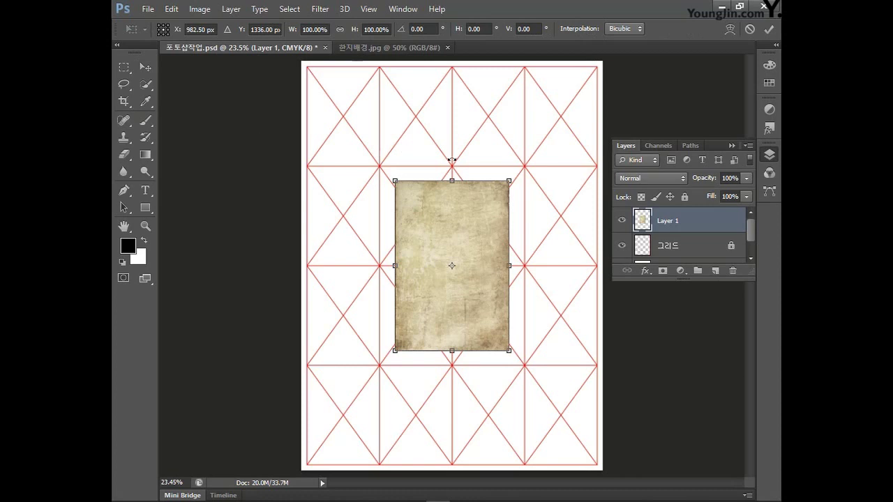
left_click_drag(510, 182, 656, 74)
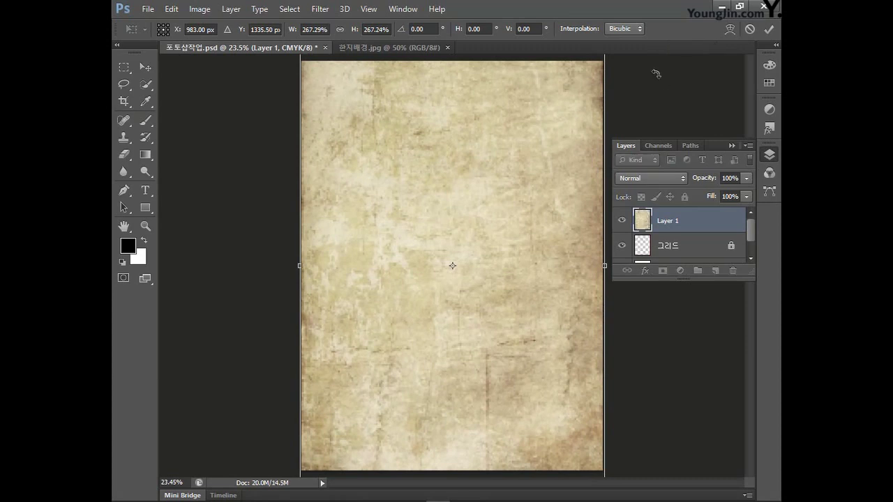
key("Return")
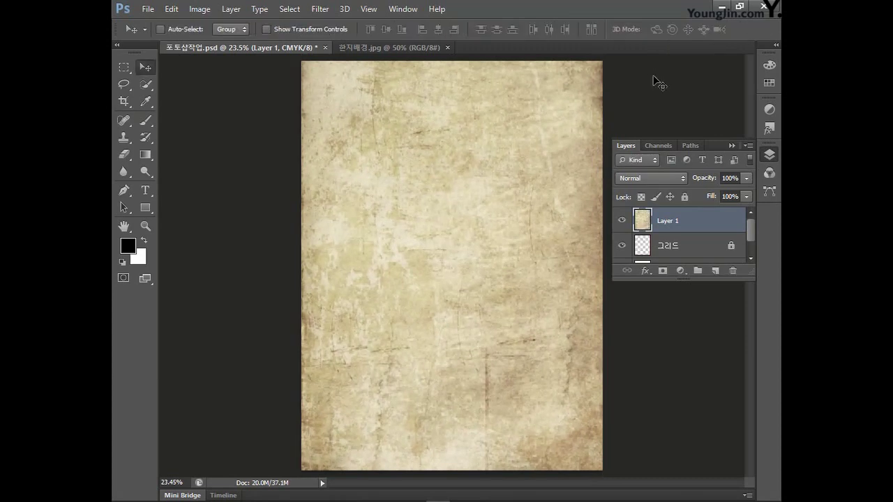
- Rename the paper texture layer as 한지배경 and move it below the 그리드 layer
double_click(669, 220)
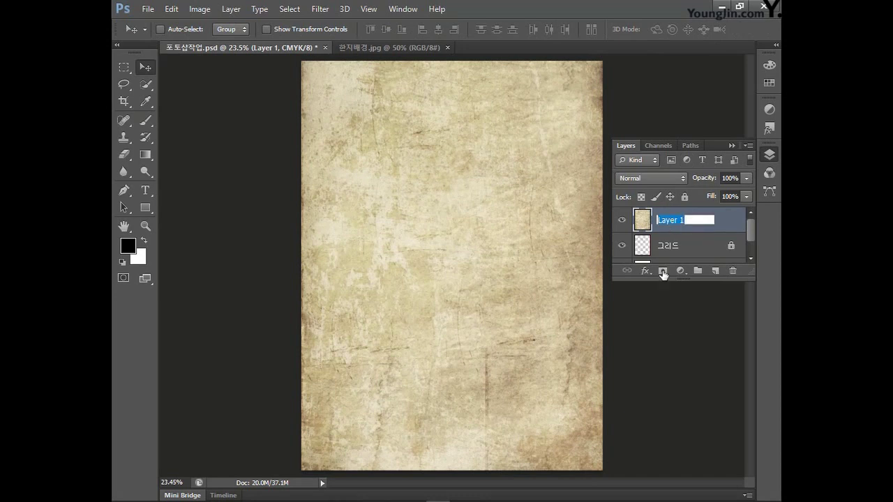
type("한지배경")
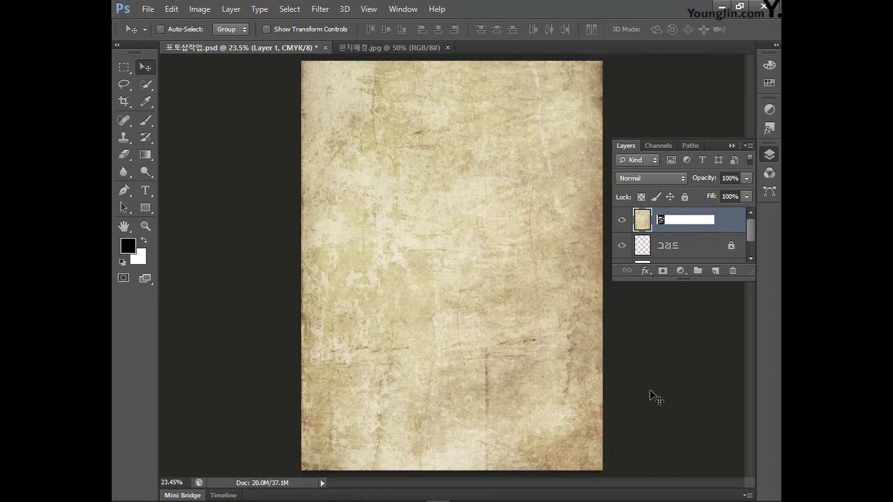
key("Return")
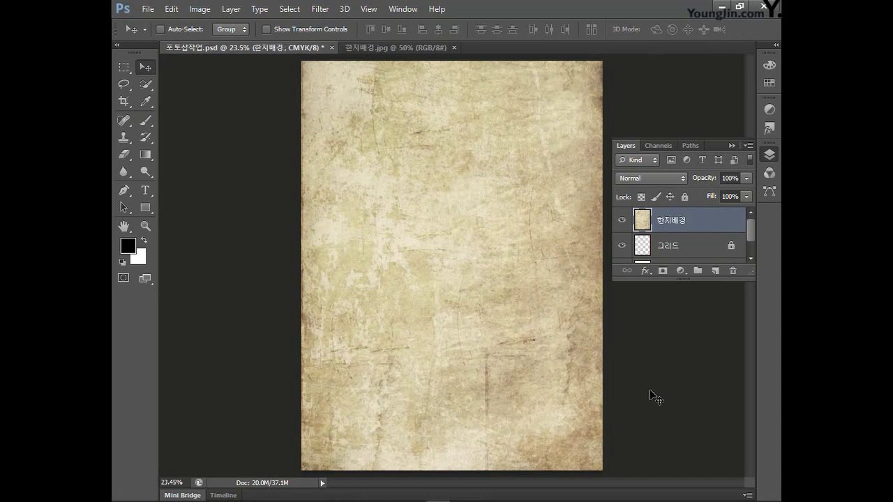
left_click_drag(752, 381, 752, 479)
left_click_drag(724, 225, 723, 259)
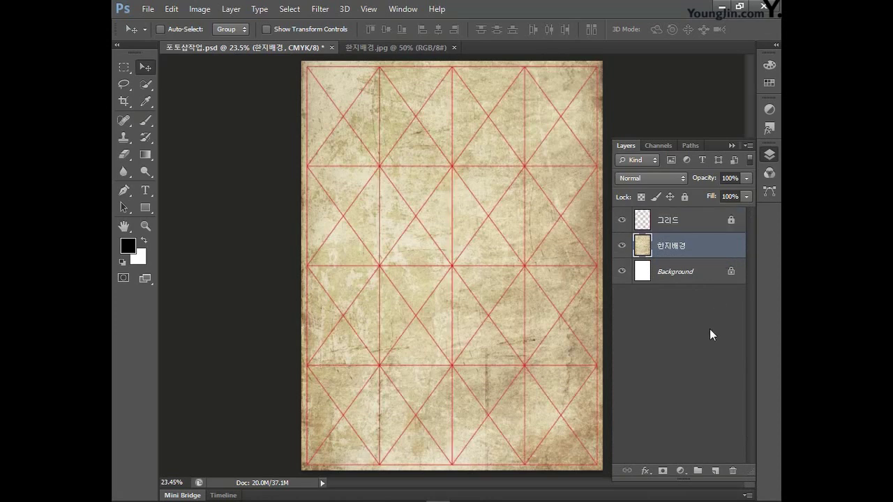
- Convert the document to RGB Color mode without flattening its layers
left_click(200, 9)
mouse_move(207, 26)
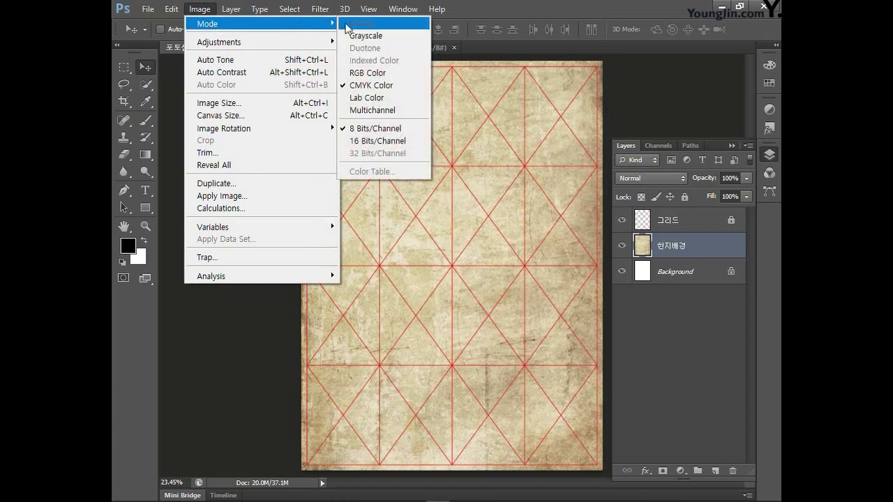
left_click(371, 72)
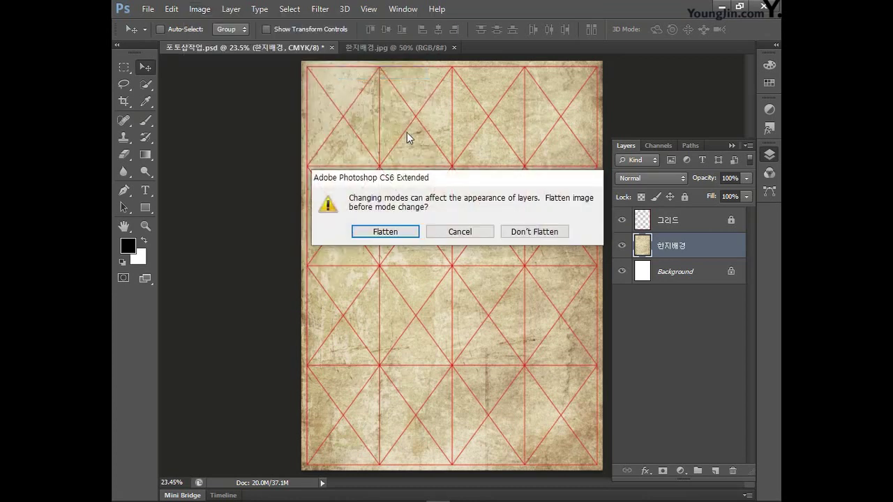
left_click(522, 233)
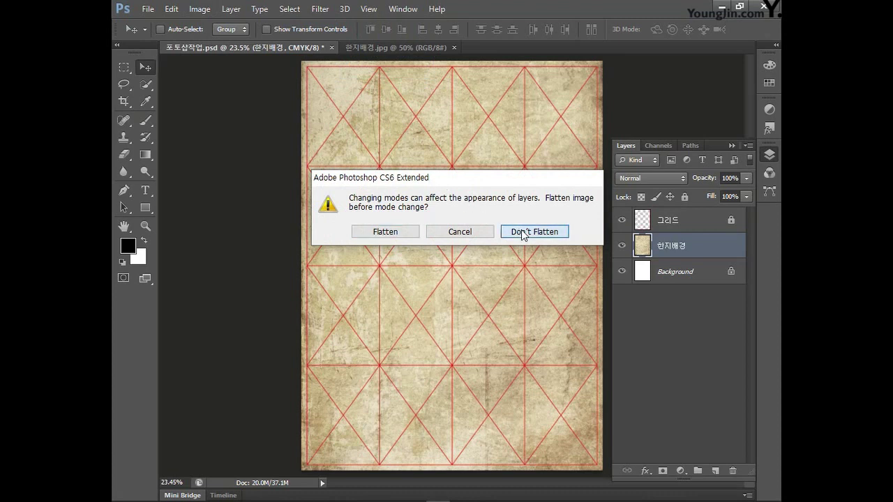
- Open the Filter Gallery for the 한지배경 layer
left_click(320, 9)
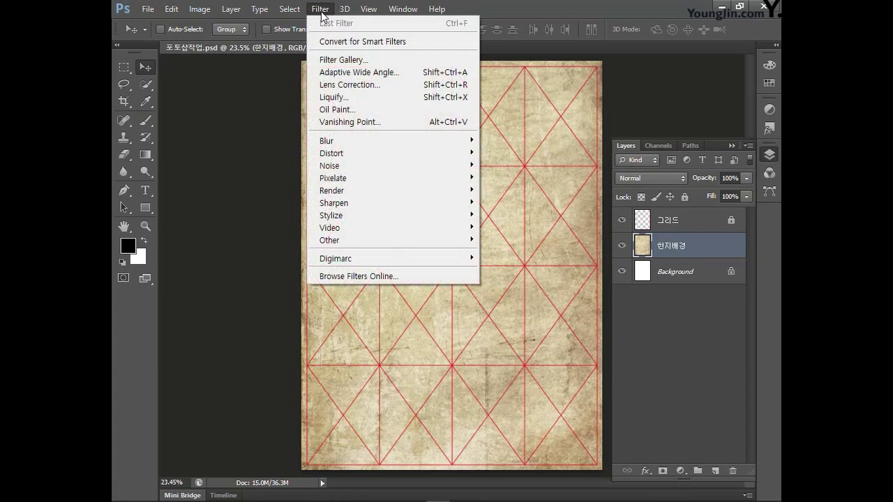
left_click(340, 58)
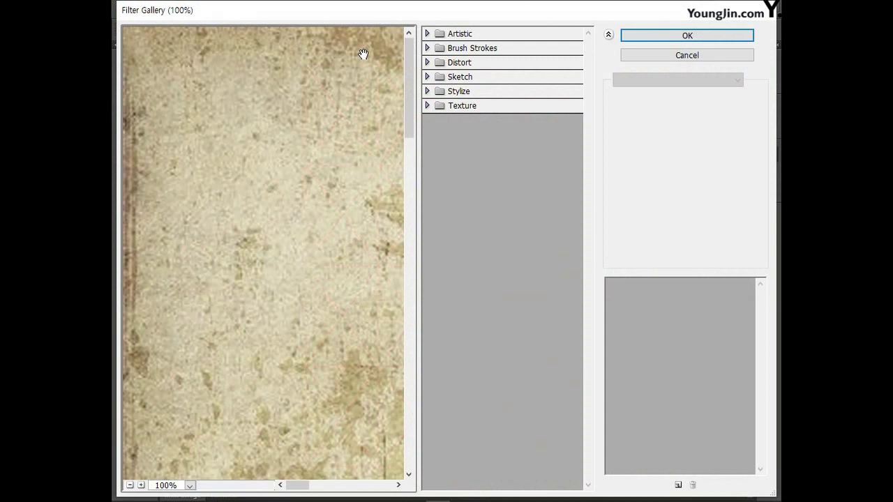
- Apply the Spatter brush-stroke filter to the paper texture with Spray Radius 25 and Smoothness 15
left_click(427, 47)
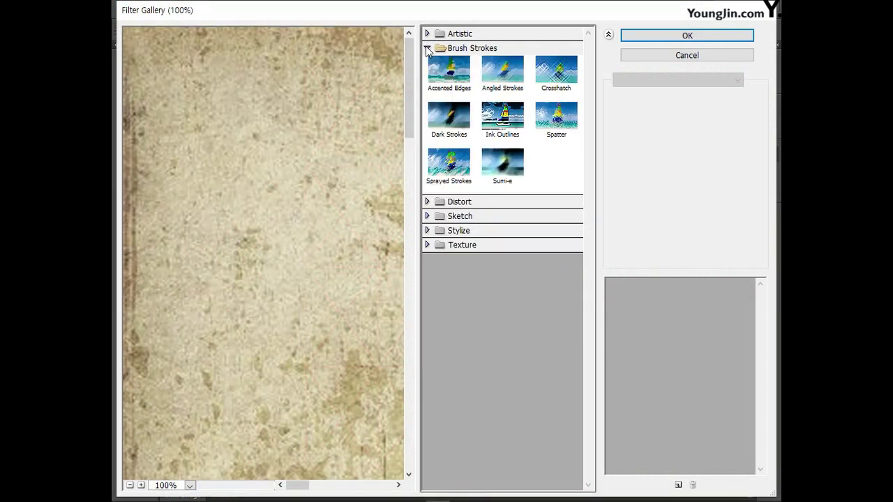
left_click(562, 119)
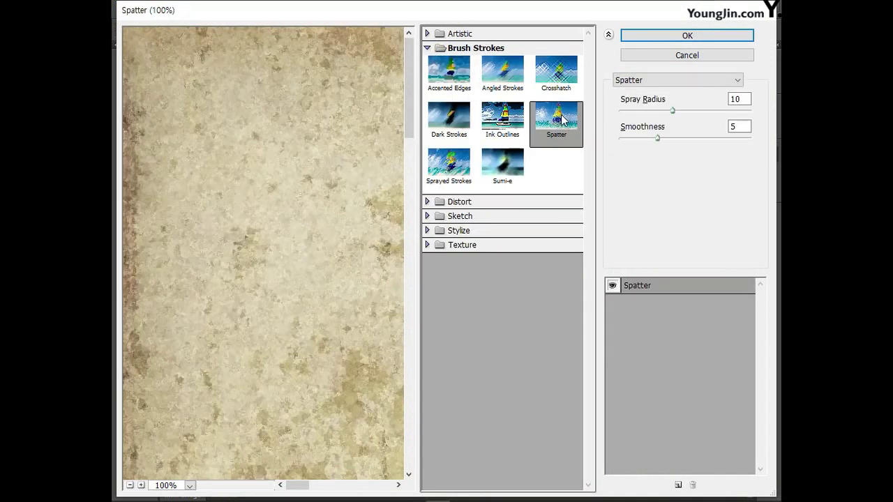
left_click(739, 99)
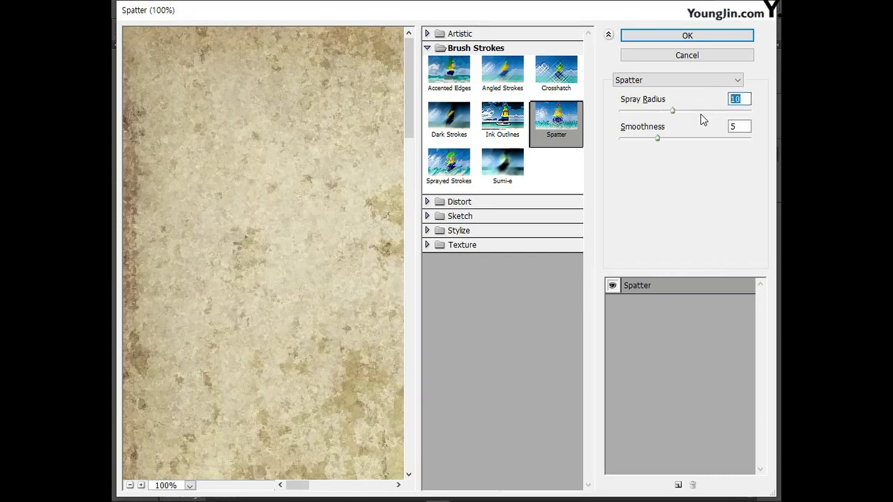
type("25")
key("Tab")
type("15")
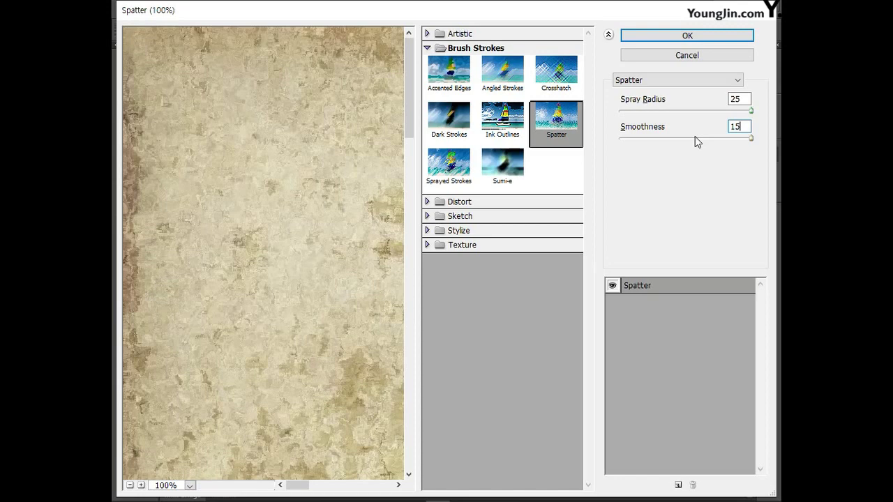
left_click(687, 36)
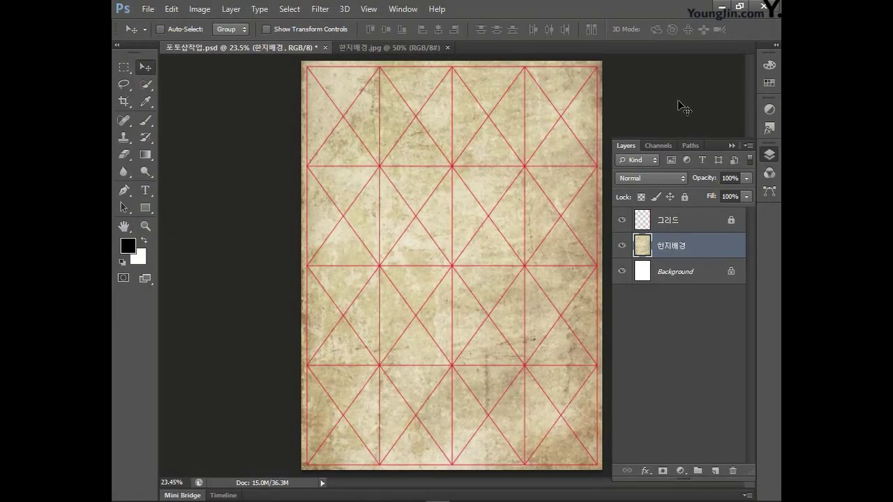
- Convert the document to CMYK Color mode without flattening the layers
left_click(200, 9)
mouse_move(208, 29)
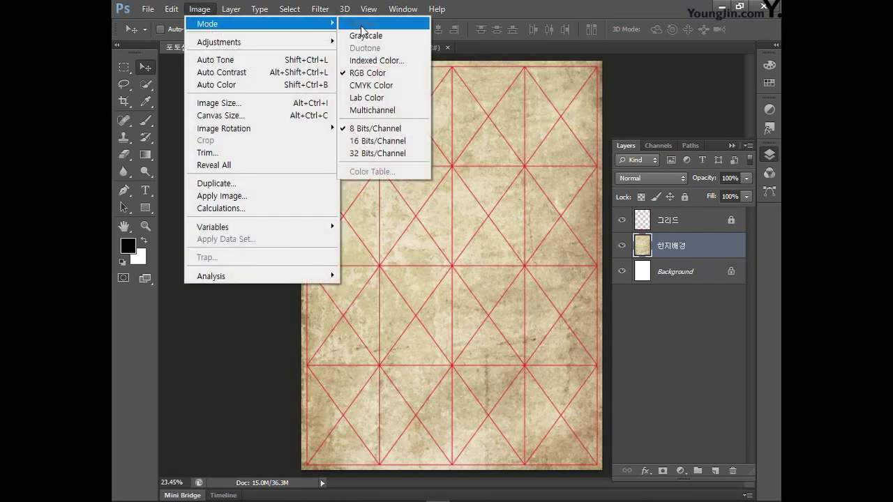
left_click(375, 85)
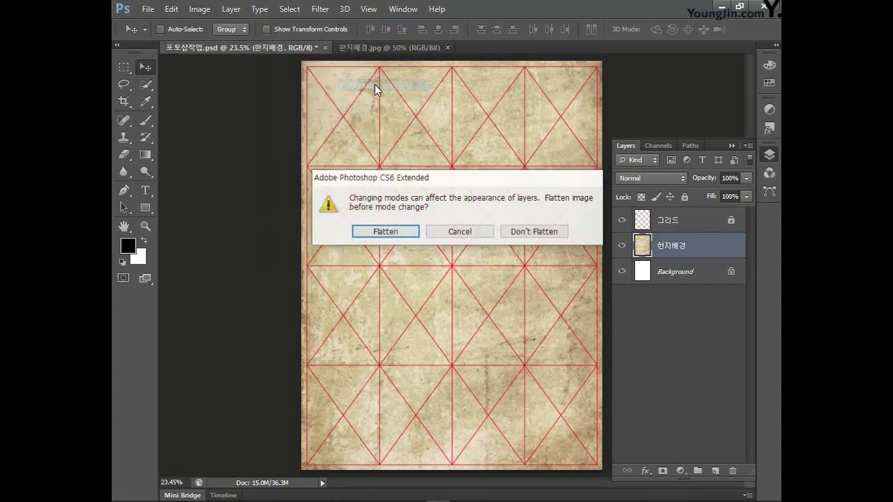
left_click(531, 235)
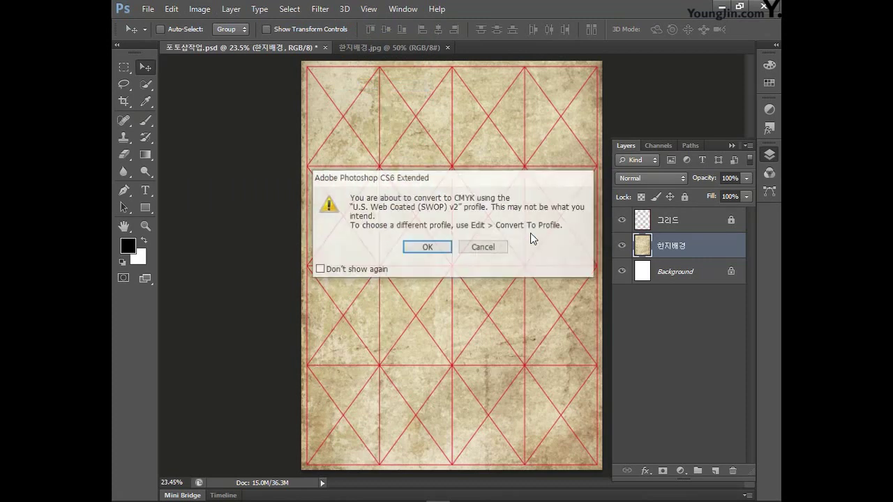
left_click(438, 246)
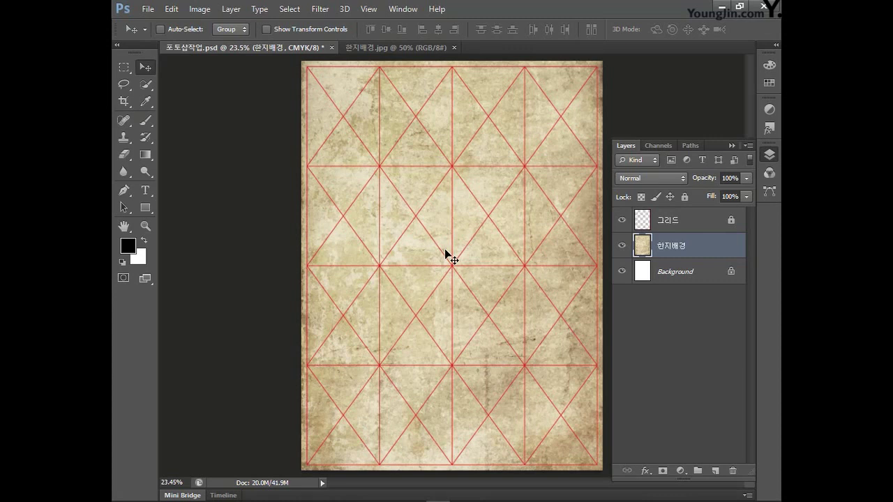
- Add a new layer above 한지배경 and name it 그라데이션 배경
left_click(716, 471)
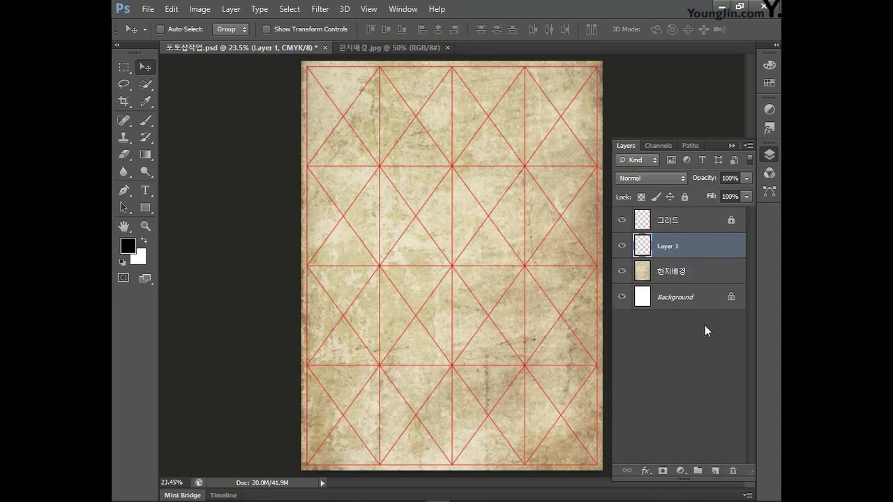
double_click(670, 250)
type("그라데이션 배경")
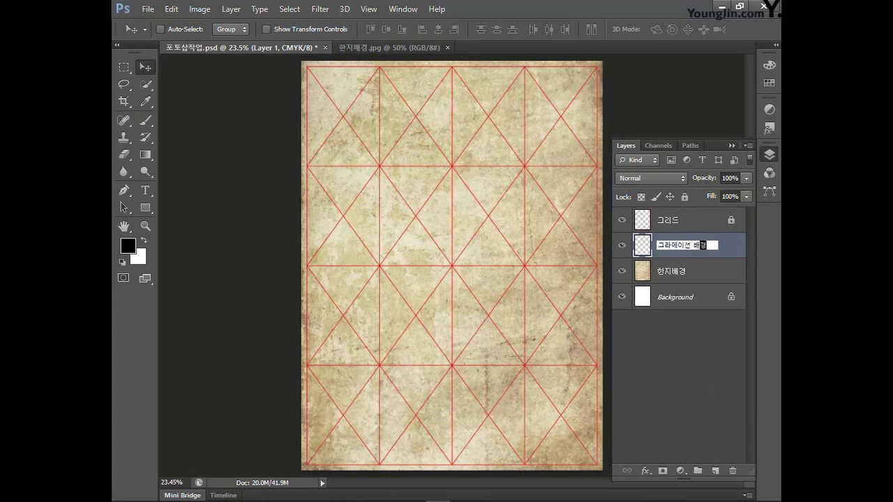
key("Return")
- Set the foreground colour to C 33, M 40, Y 84, K 7
left_click(128, 246)
key("Tab")
key("Tab")
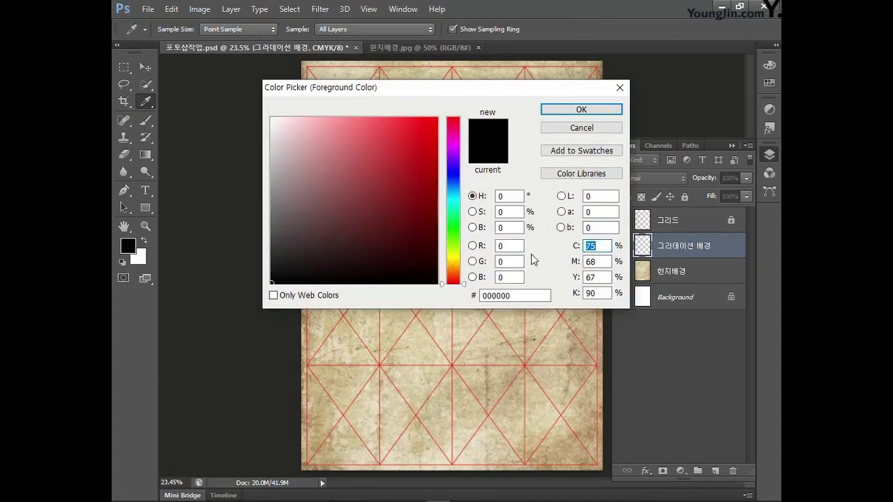
type("33")
key("Tab")
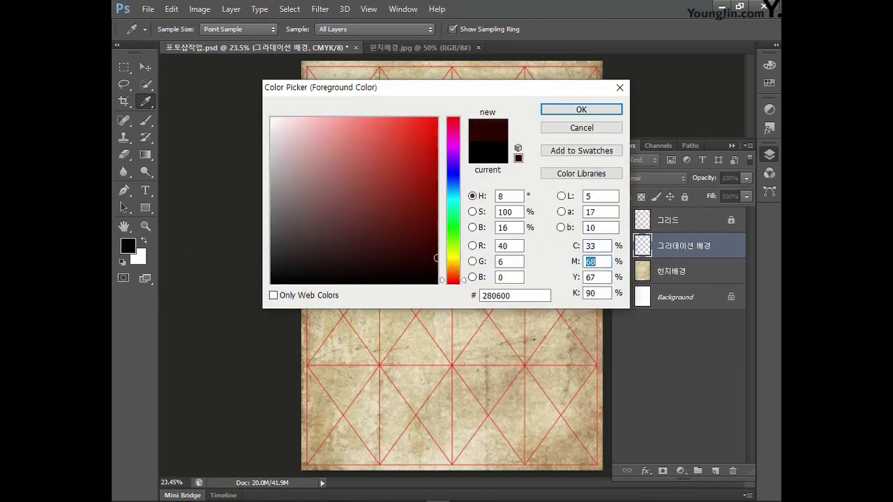
type("40")
key("Tab")
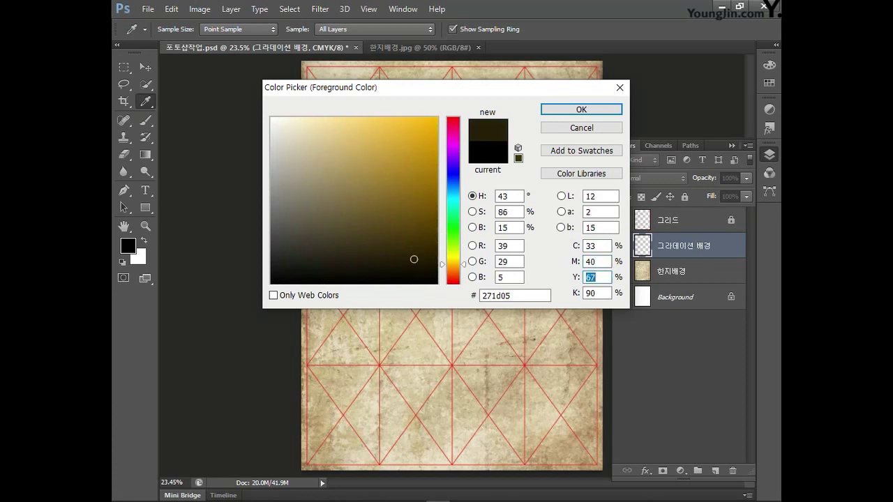
type("84")
key("Tab")
type("5")
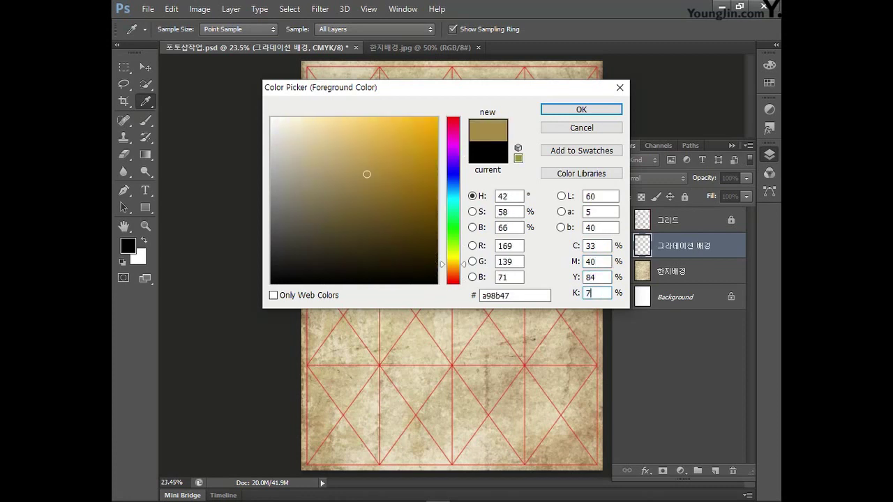
left_click(604, 110)
key("i")
- Set the background colour to white with C, M, Y and K all at 0
left_click(140, 257)
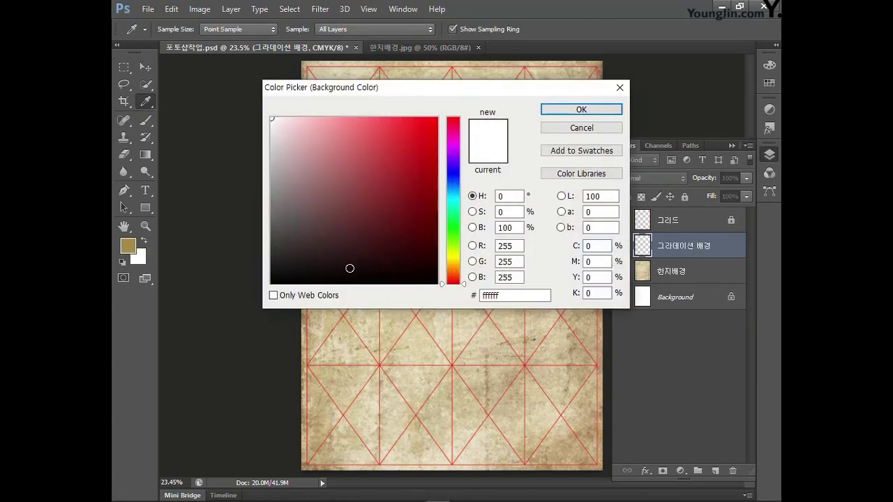
left_click(596, 246)
left_click(597, 261)
left_click(597, 277)
left_click(596, 293)
left_click(566, 110)
key("v")
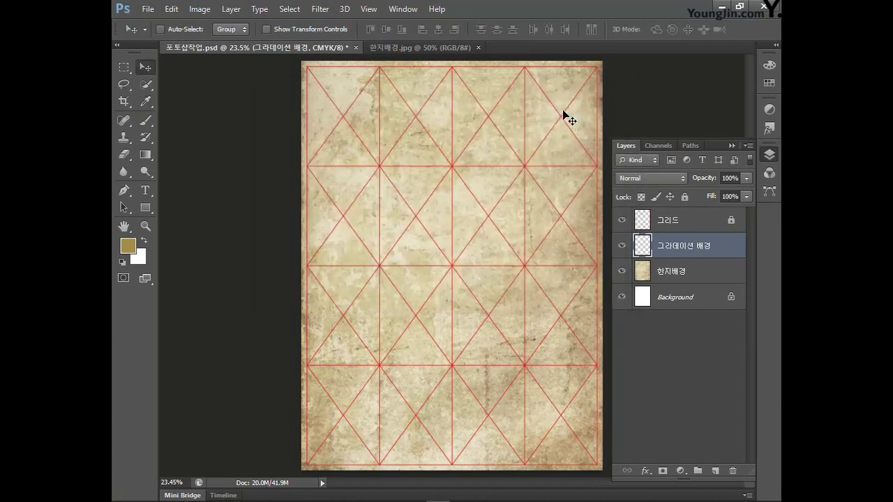
- Fill the 그라데이션 배경 layer with a linear foreground-to-background gradient running upward from the lowest inner grid line to the highest one
left_click(143, 156)
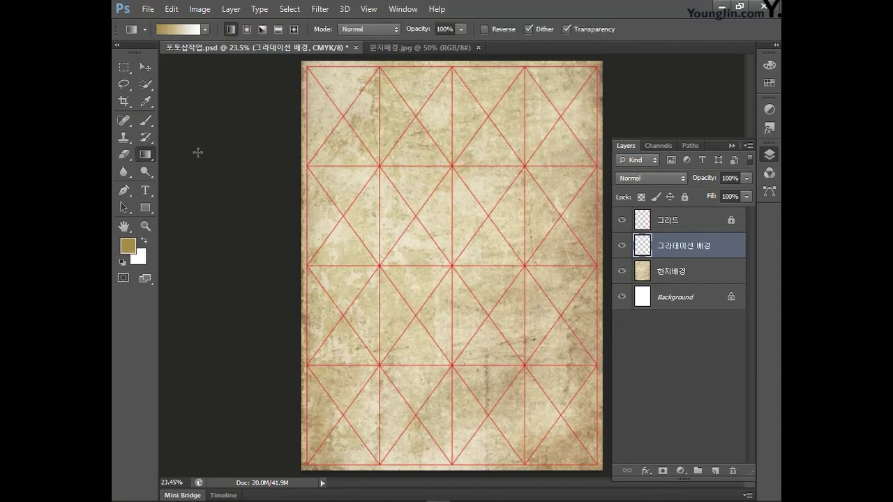
left_click(205, 29)
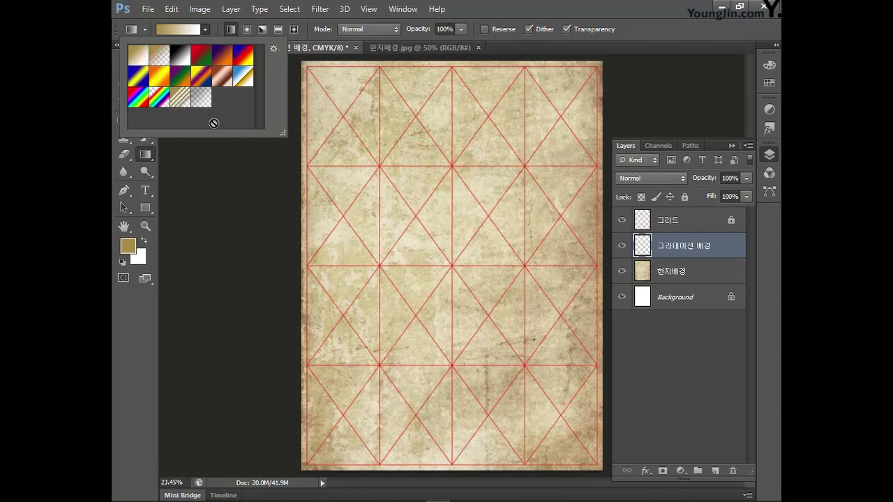
left_click(454, 362)
left_click_drag(454, 362, 468, 169)
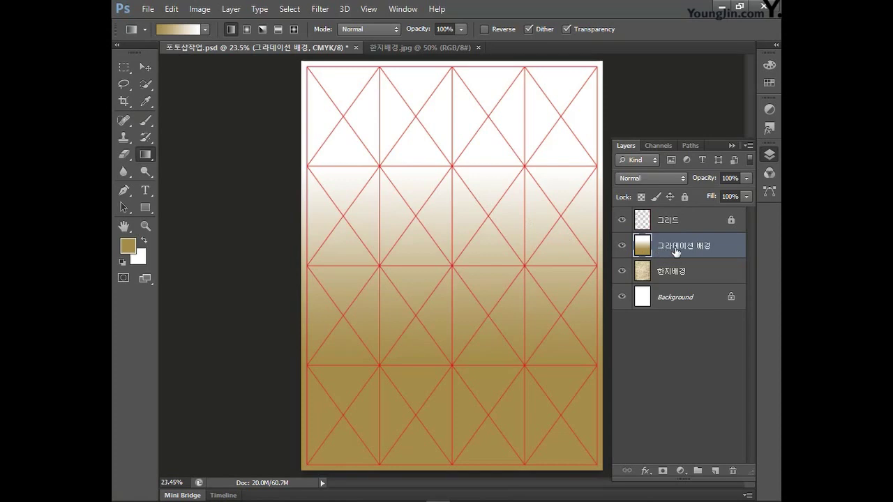
- Set the 그라데이션 배경 layer's opacity to 30%
left_click(730, 178)
type("3")
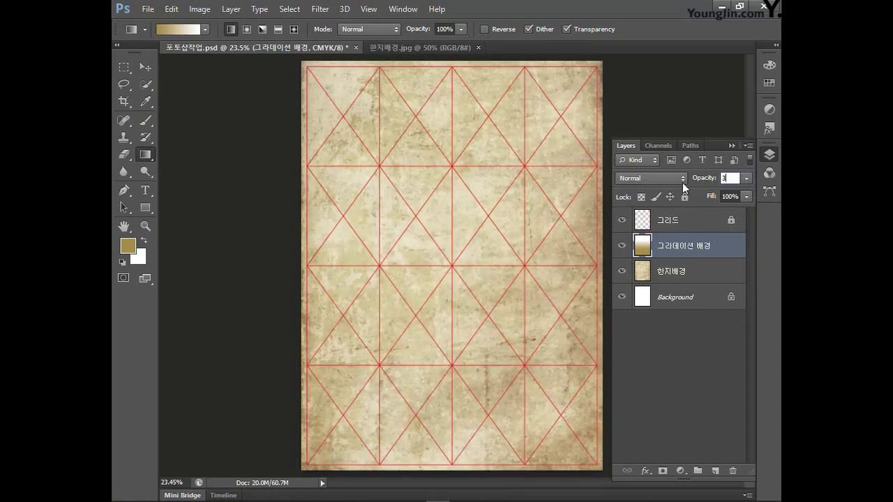
type("0")
key("Return")
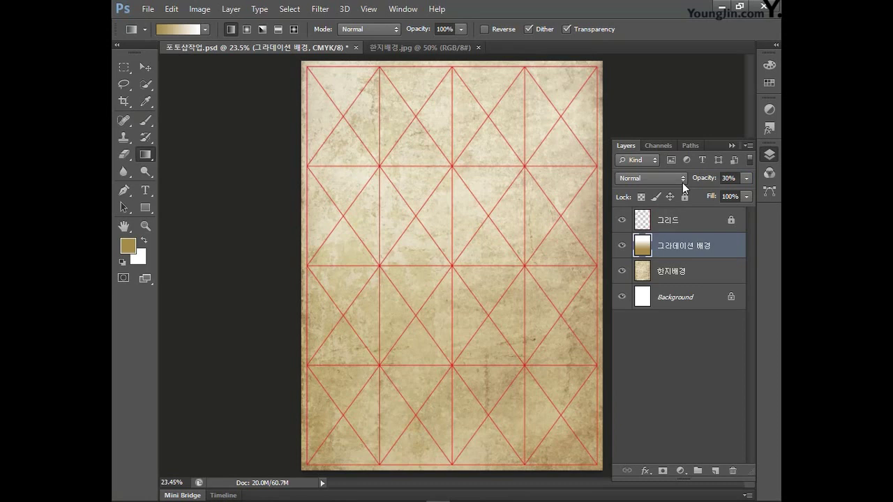
- Open the rice image 벼 from the 제공 파일 folder
left_click(148, 10)
left_click(160, 38)
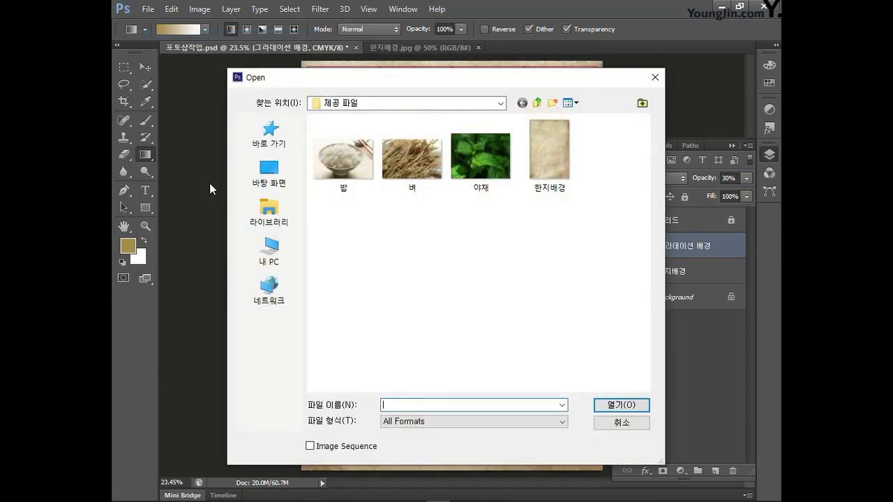
left_click(404, 159)
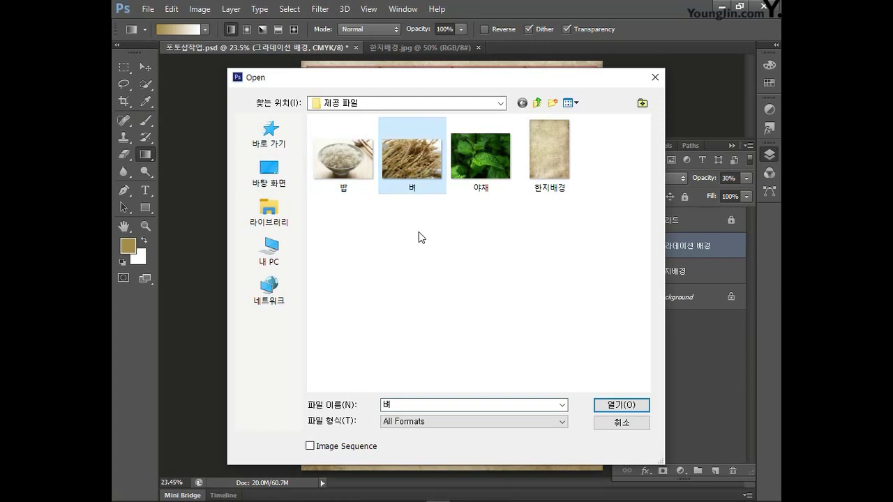
left_click(622, 407)
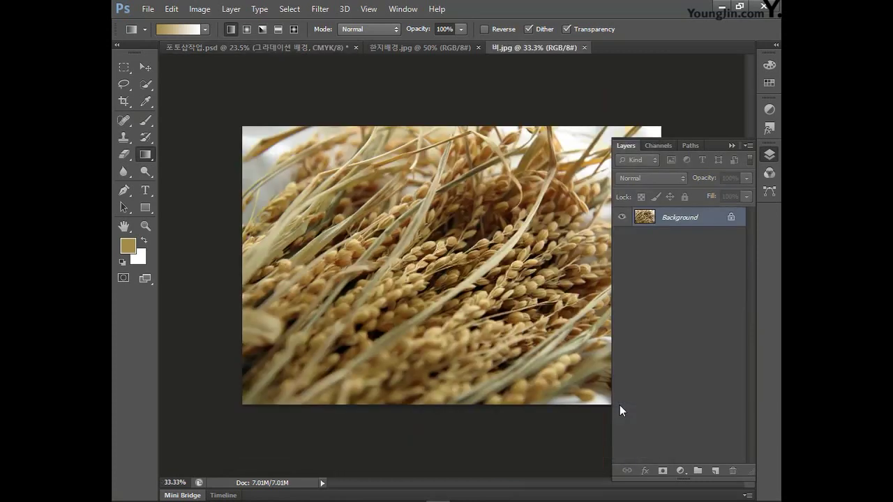
- Copy the entire rice image and paste it into 포토샵작업.psd above the gradient layer
key("ctrl+a")
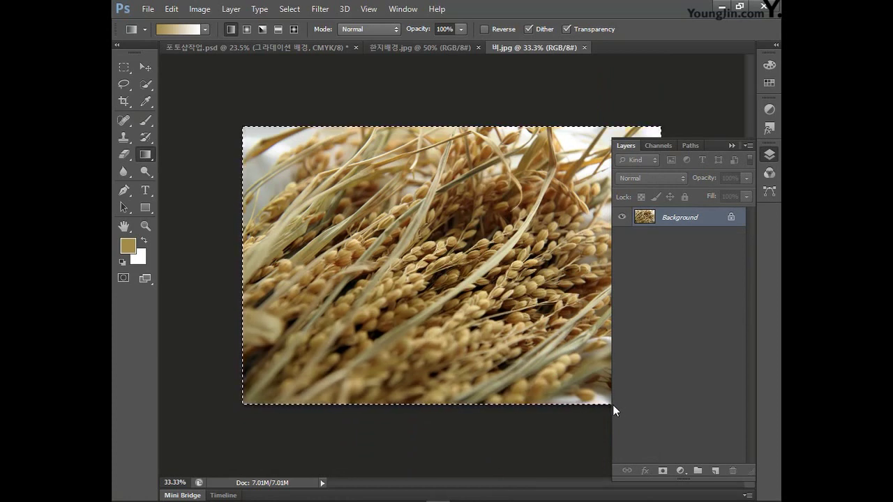
left_click(302, 45)
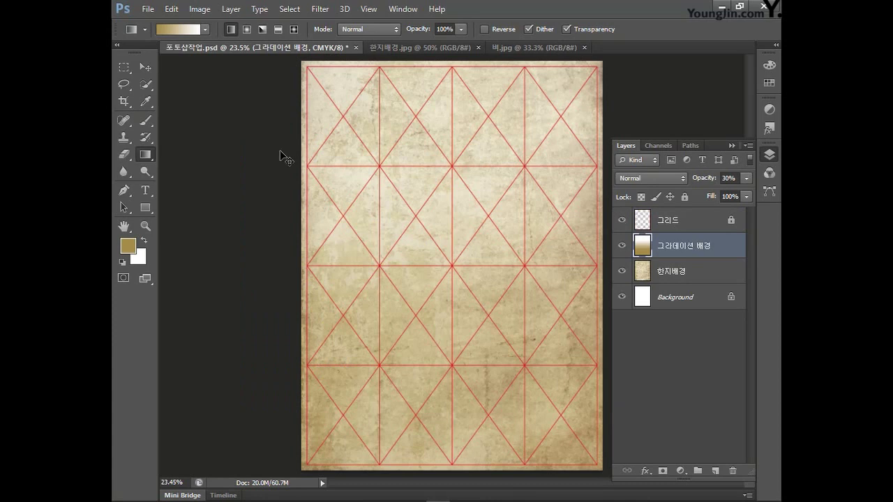
key("ctrl+v")
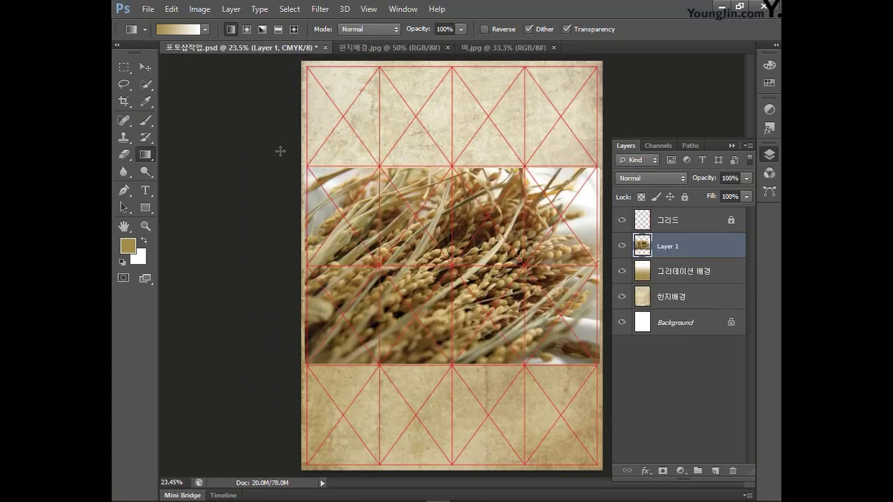
- Enlarge the pasted rice image proportionally to about 134% and move it down to cover the lower part of the page
key("ctrl+t")
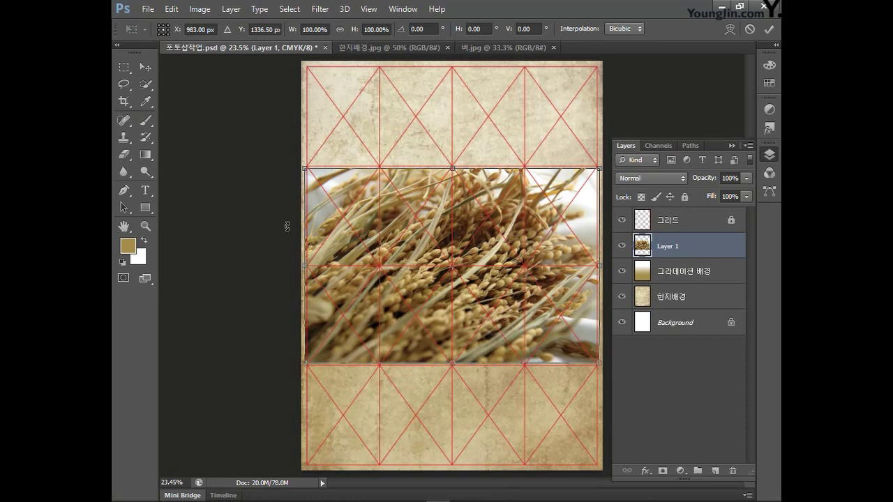
left_click_drag(306, 173, 254, 134)
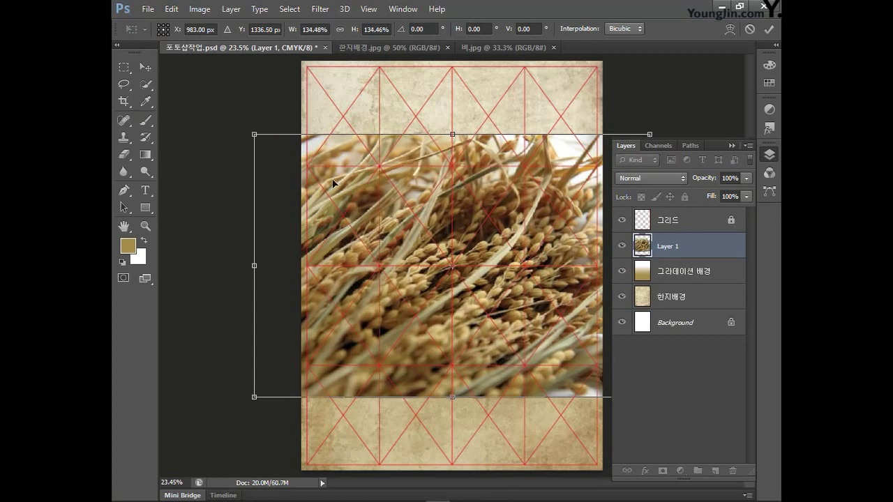
left_click_drag(477, 223, 461, 301)
key("Return")
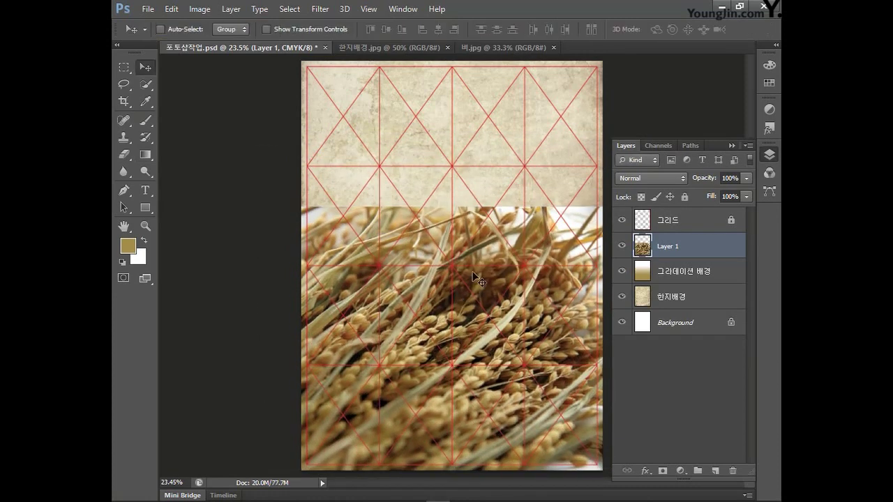
- Delete the upper part of the rice photo with a circular selection about 27 cm wide, feathered 50 px, and deselect
key("ctrl+minus")
key("ctrl+minus")
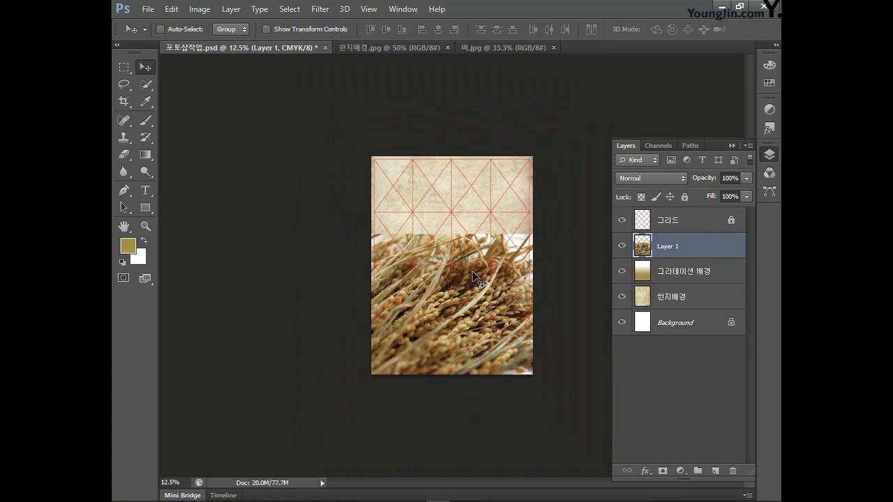
left_click(128, 68)
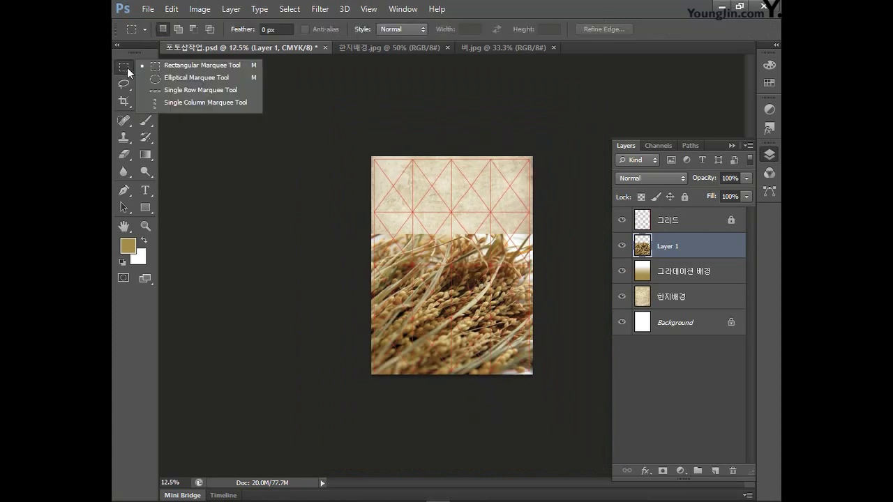
left_click(209, 77)
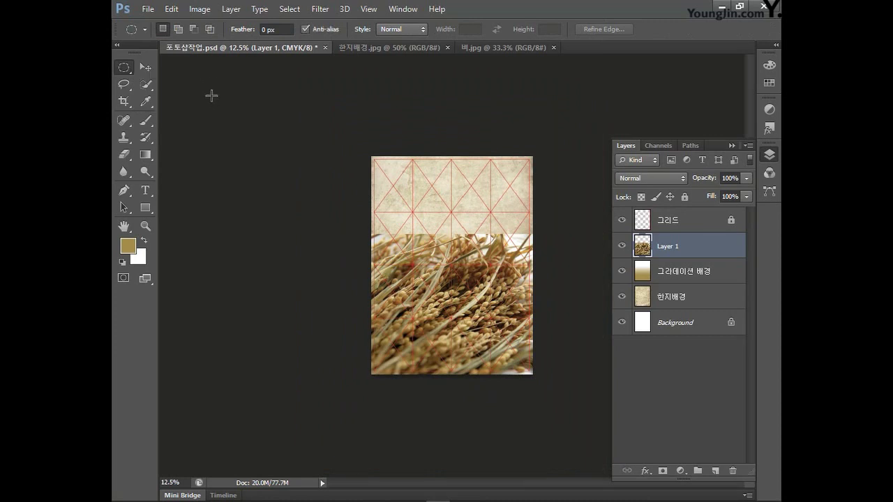
left_click(280, 29)
type("50")
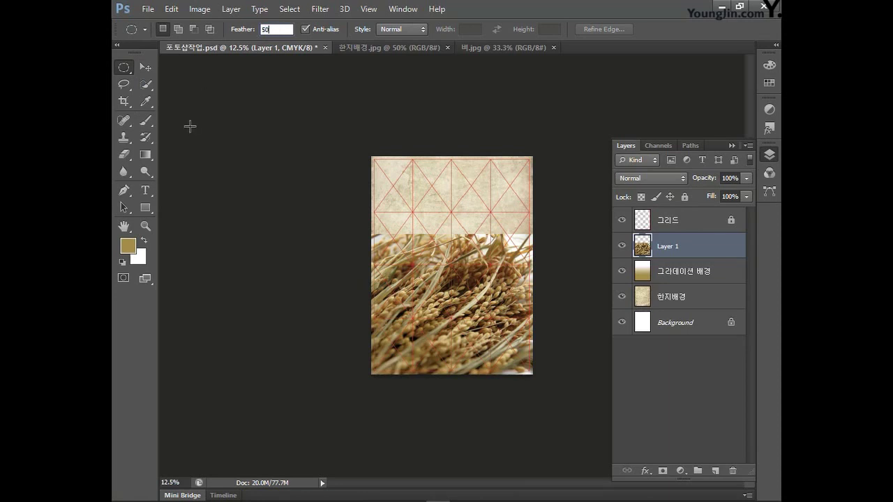
key("Return")
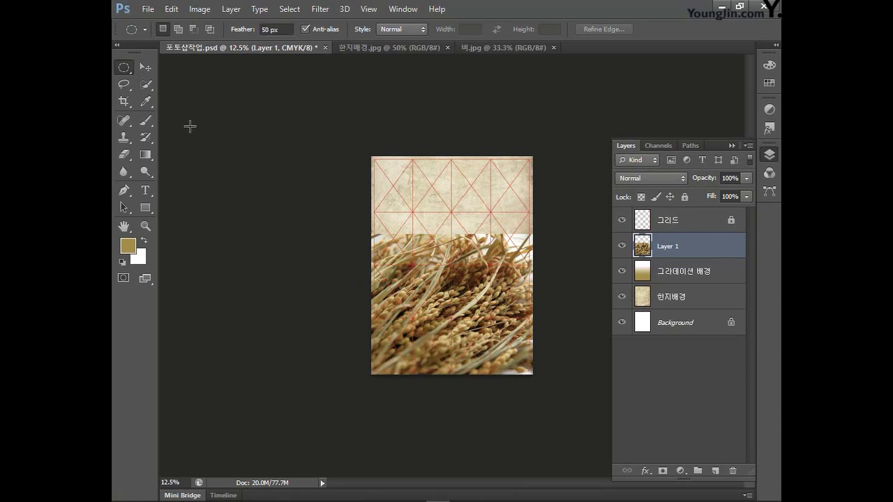
left_click_drag(318, 110, 530, 309)
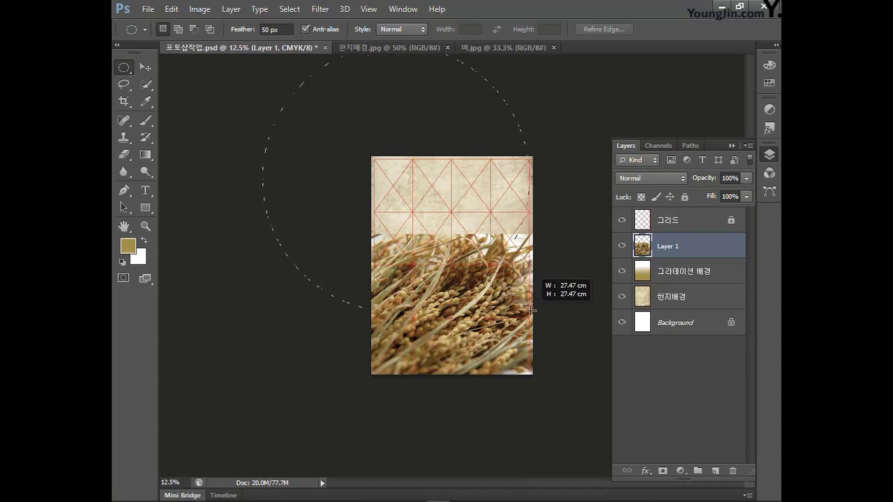
left_click_drag(530, 310, 559, 327)
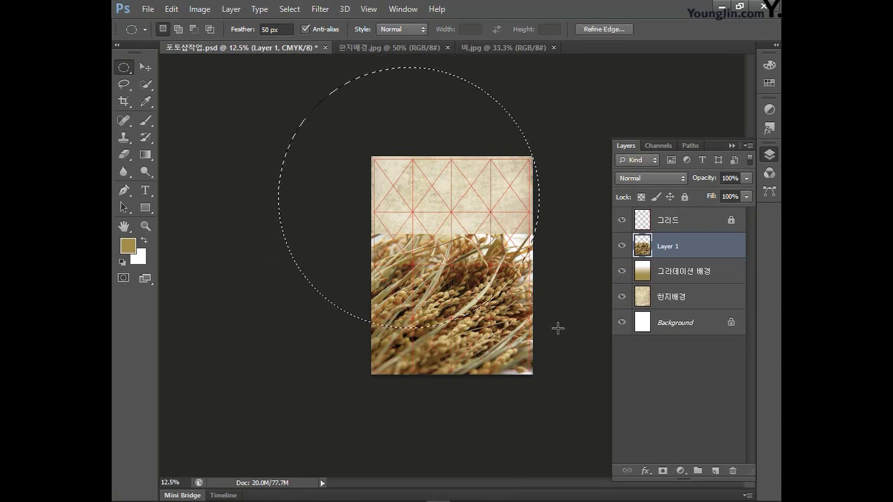
key("Delete")
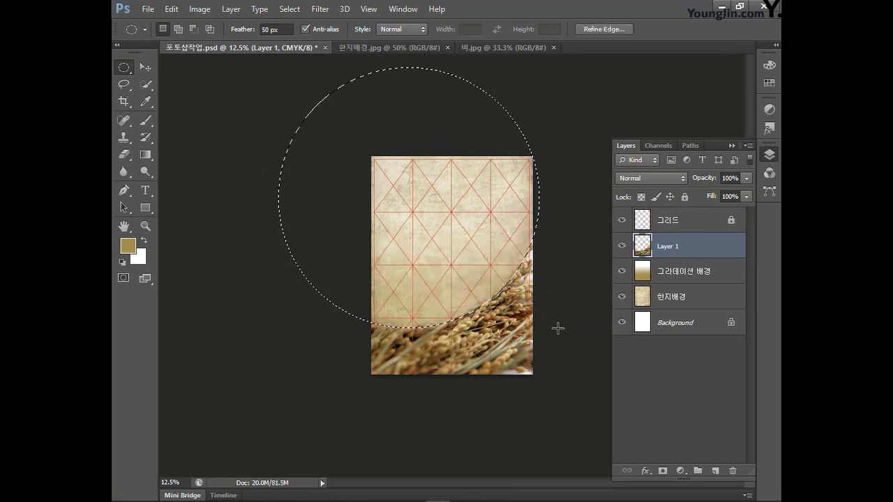
key("ctrl+d")
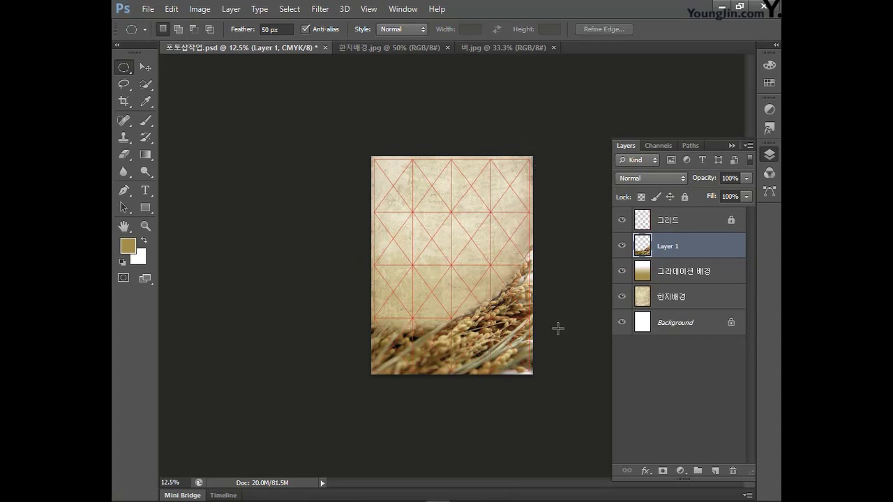
- Apply a Gaussian Blur with a radius of 18 pixels to the rice layer
left_click(319, 9)
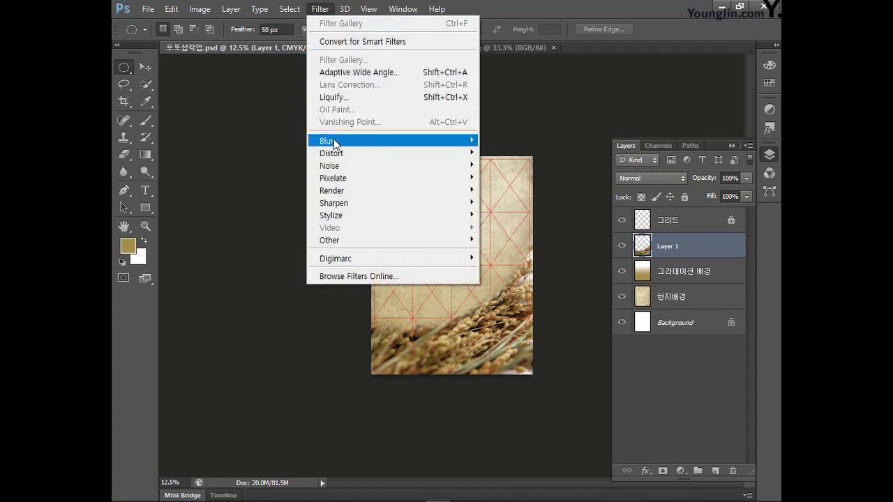
mouse_move(419, 140)
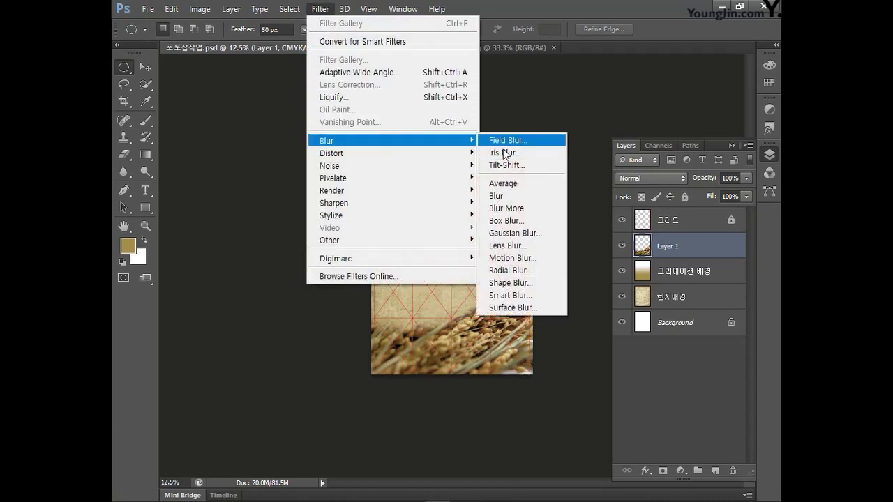
left_click(514, 233)
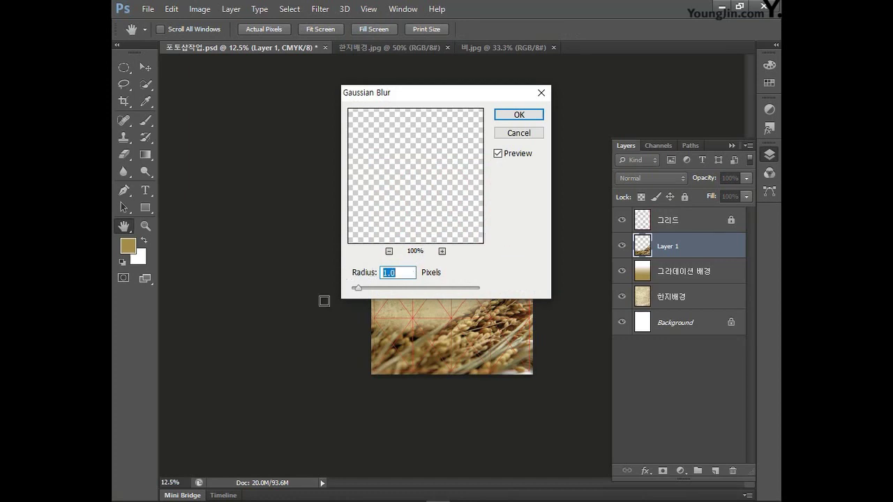
type("18")
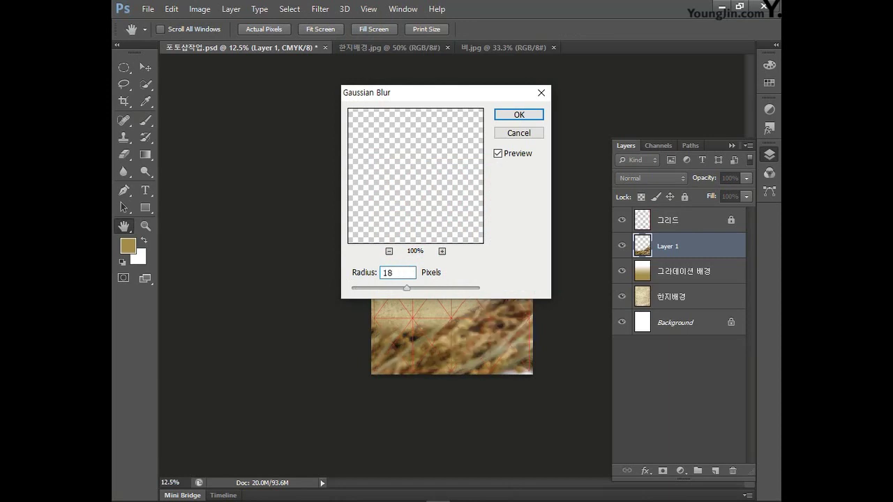
left_click(504, 115)
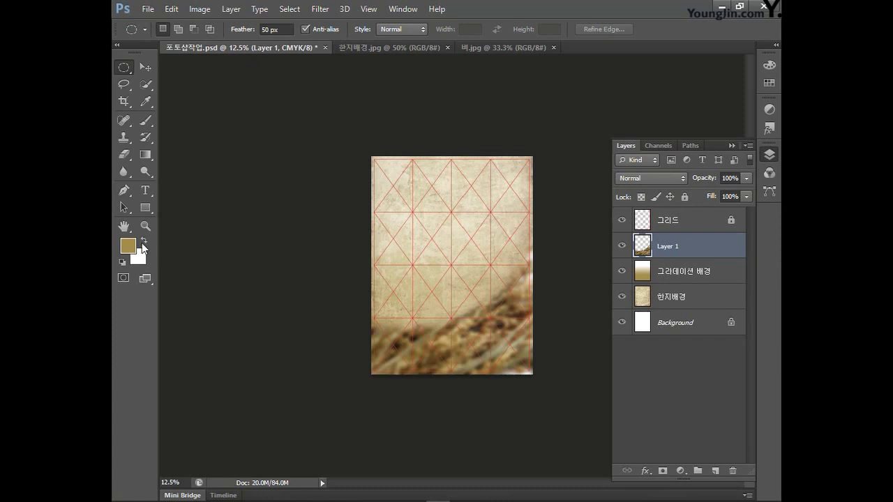
- Rename the blurred rice layer as 벼
double_click(124, 226)
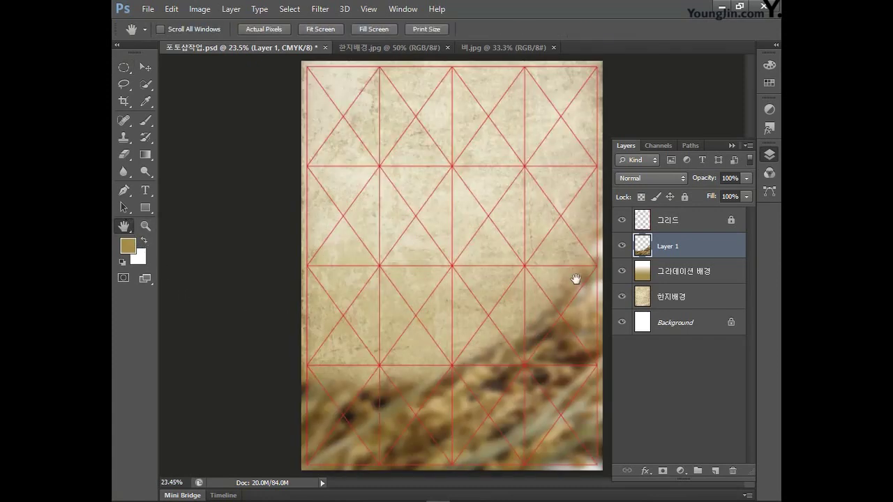
double_click(669, 247)
type("벼")
key("Return")
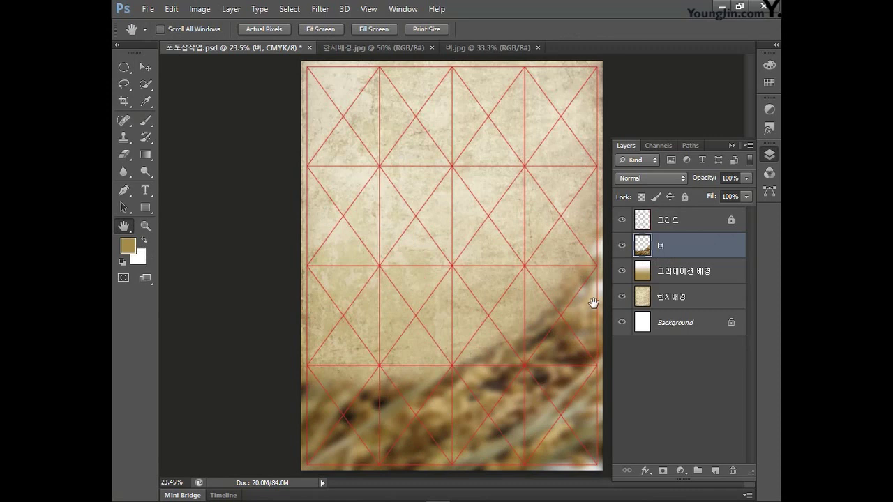
- Set the 벼 layer's blend mode to Multiply and its opacity to 85%
left_click(666, 174)
left_click(629, 52)
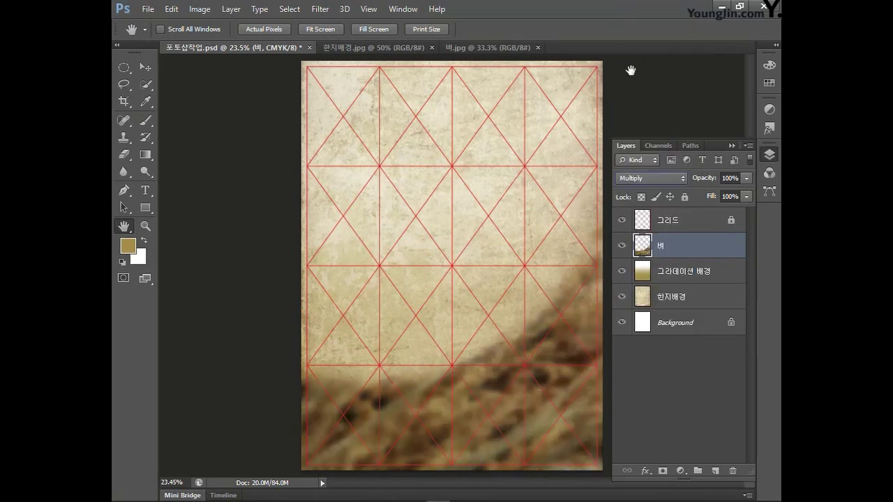
left_click(732, 178)
type("85")
key("Return")
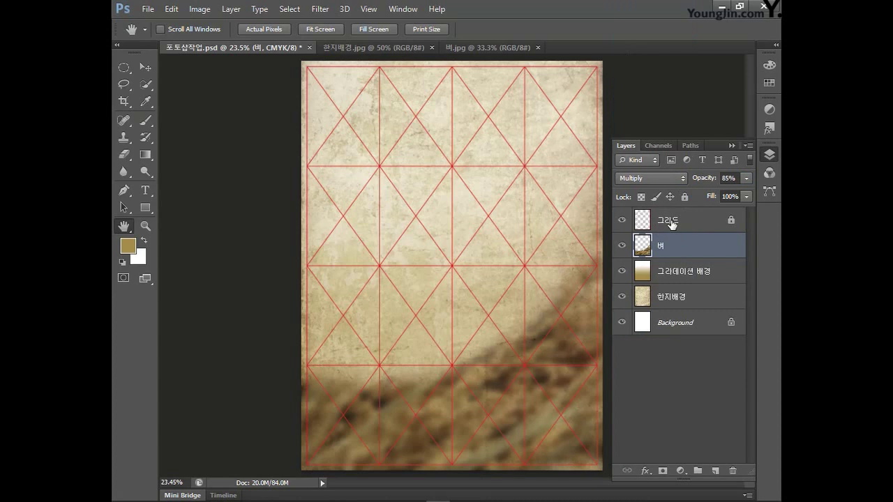
- Add a new layer above the 벼 layer and name it 달
left_click(715, 471)
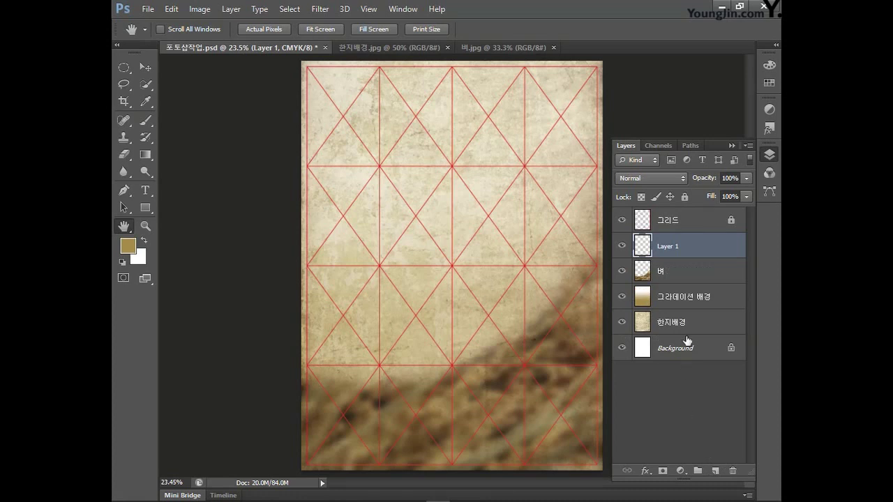
double_click(666, 246)
type("달")
key("Return")
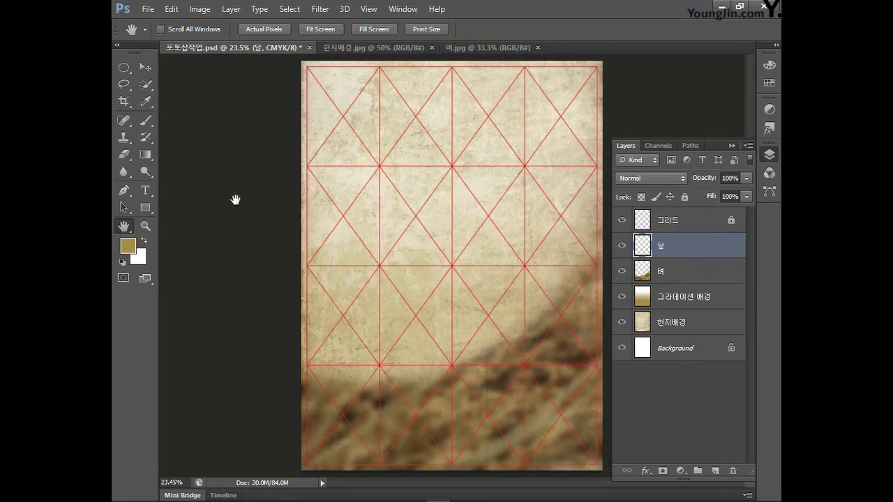
- Draw a circular selection with a 40 px feather over the page's top-left corner, extending partly beyond the page edges
left_click(123, 67)
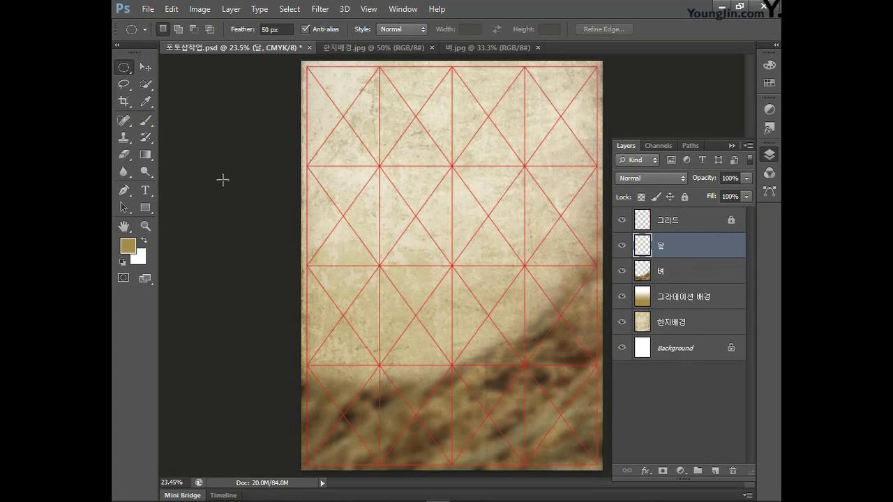
left_click(287, 30)
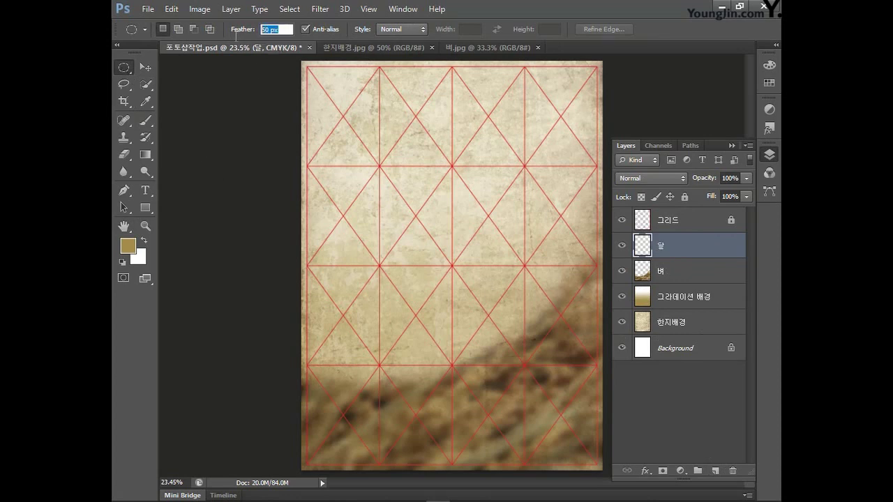
type("40")
key("Return")
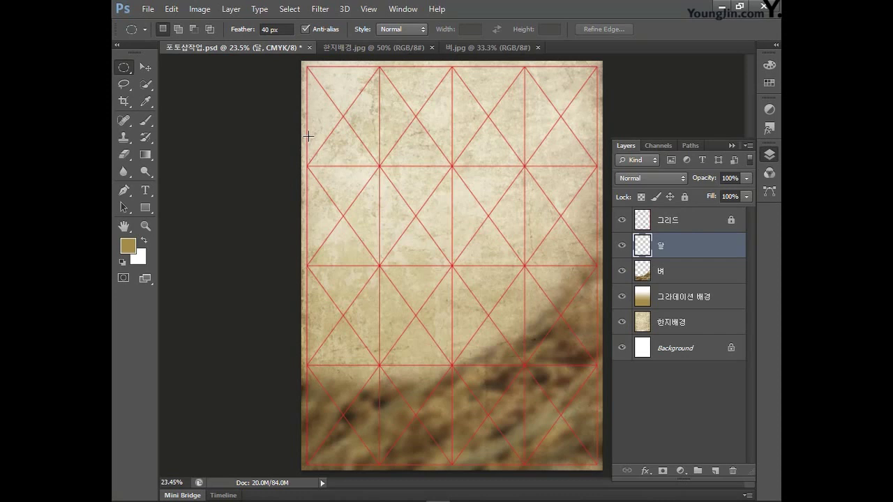
left_click_drag(320, 81, 412, 183)
- Set the foreground colour to C 0, M 22, Y 95, K 0, fill the circular selection with it and deselect
left_click(128, 245)
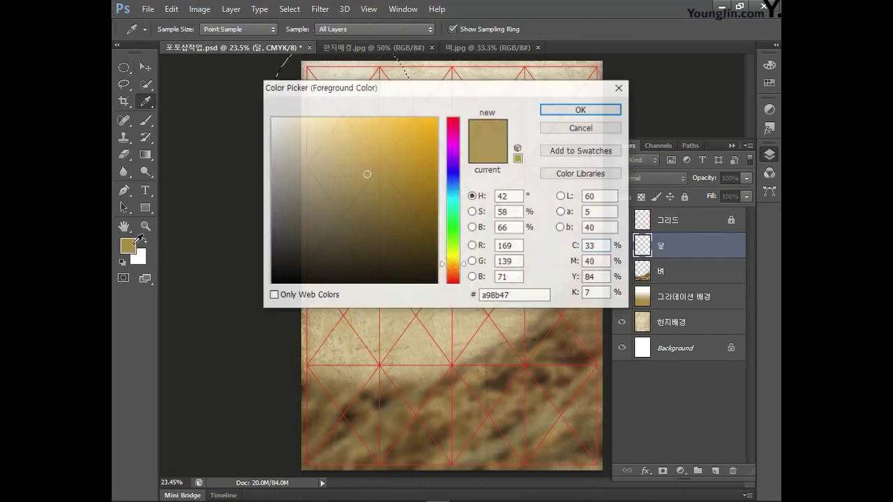
type("0")
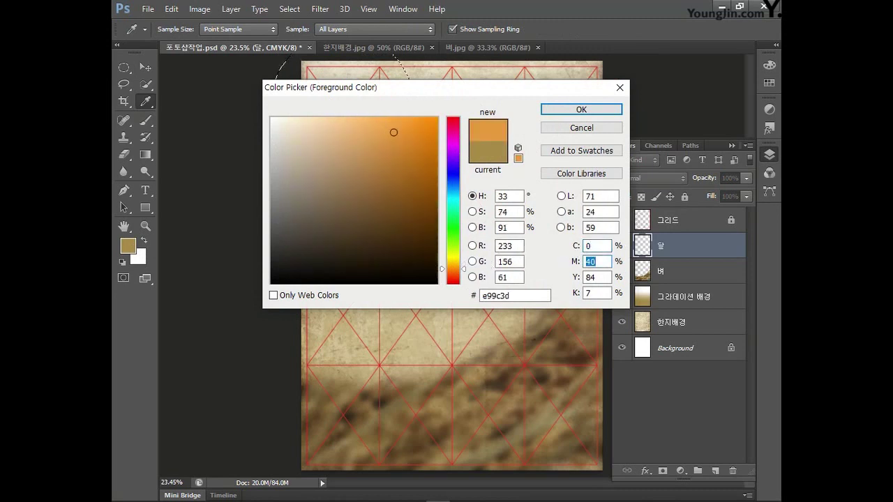
type("22")
type("95")
key("Tab")
type("0")
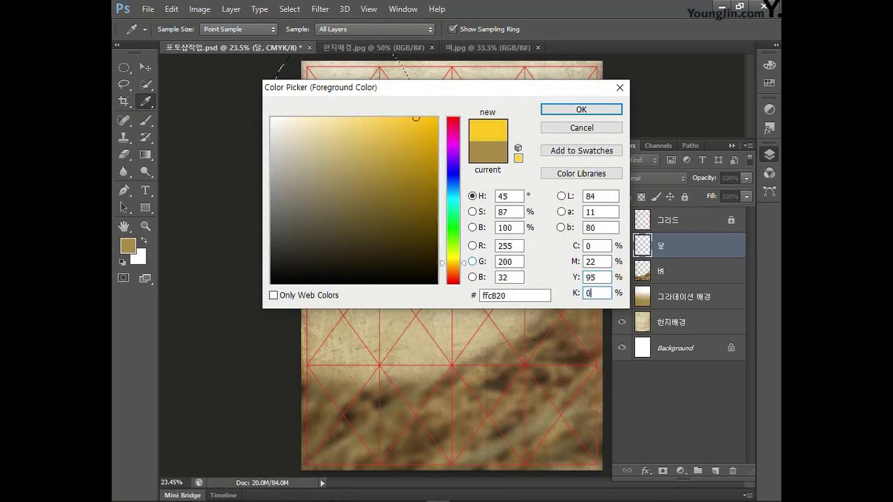
left_click(580, 110)
key("alt+BackSpace")
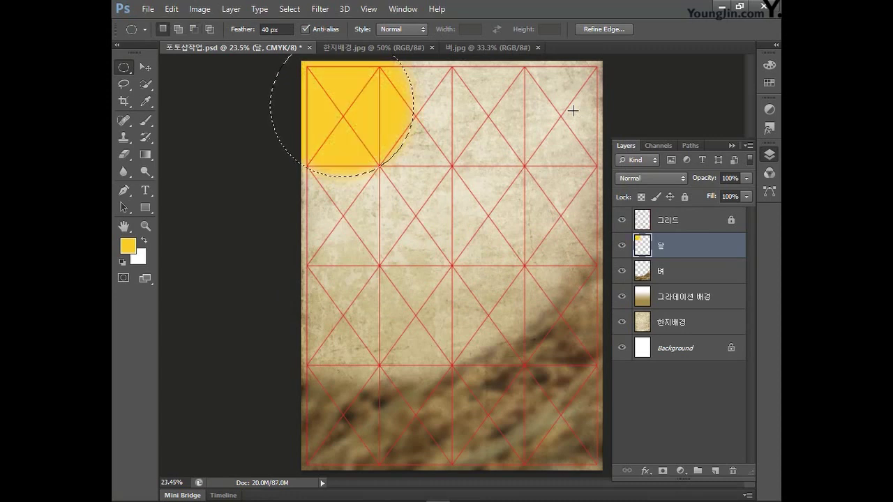
key("ctrl+d")
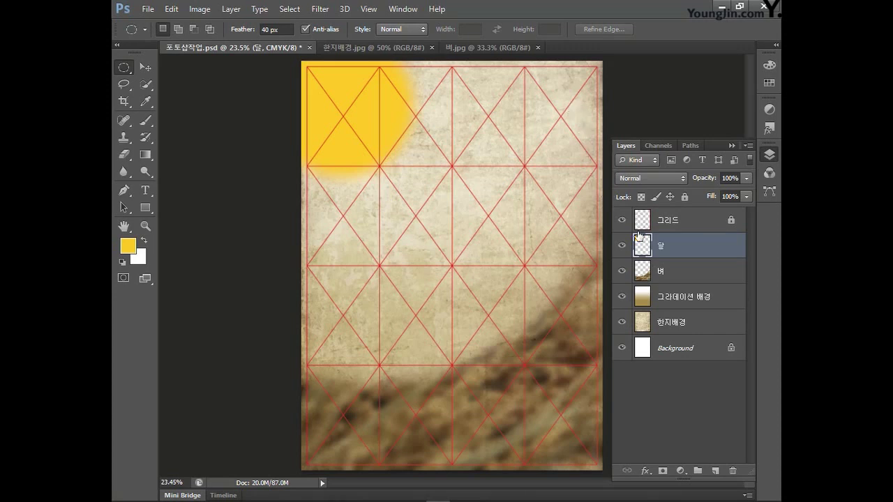
- Set the 달 layer's blend mode to Multiply and its opacity to 80%
left_click(668, 180)
left_click(643, 48)
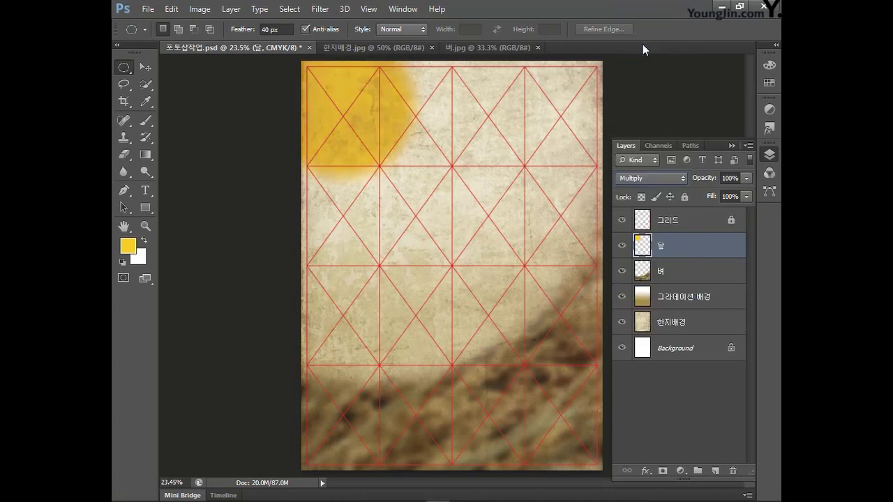
left_click(724, 178)
type("80")
key("Return")
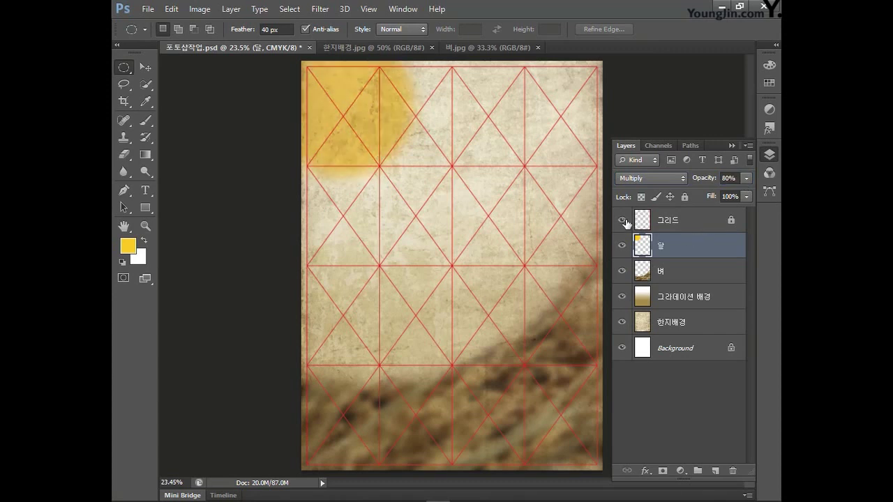
- Save 포토샵작업.psd with the 그리드 layer hidden, and show that layer again
left_click(621, 220)
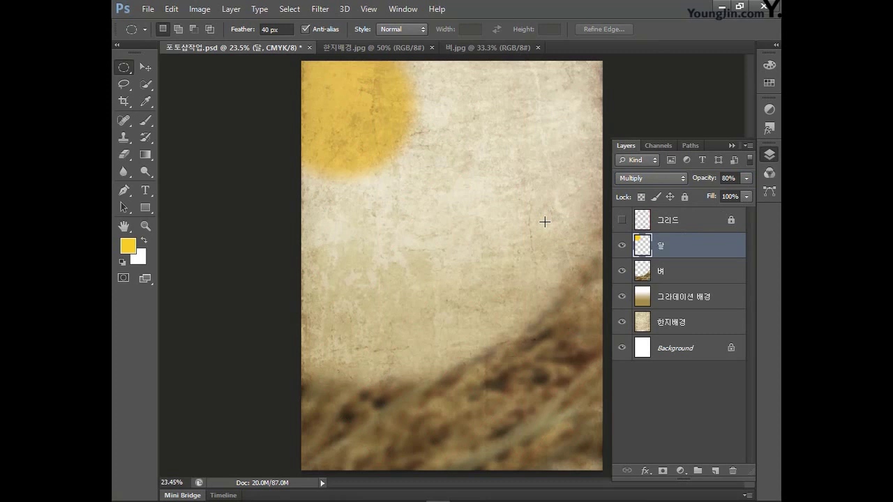
key("ctrl+s")
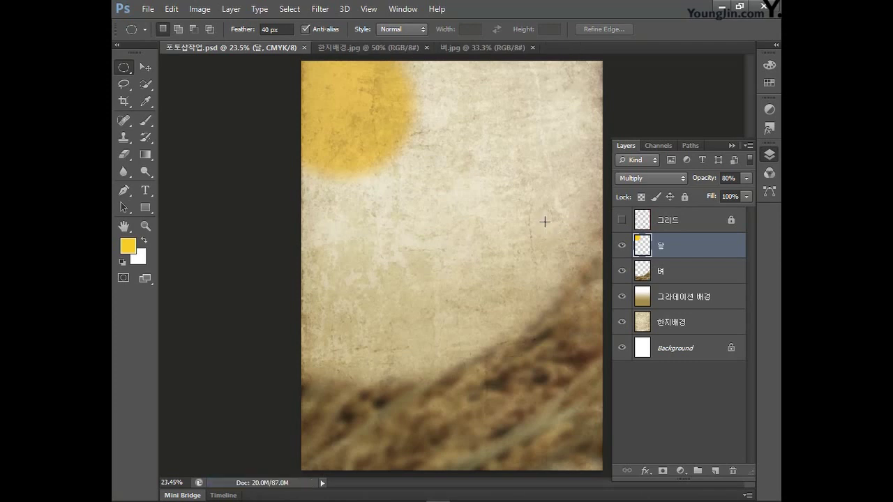
left_click(623, 222)
- Open the rice bowl image 밥 from the 제공 파일 folder
left_click(148, 9)
left_click(167, 37)
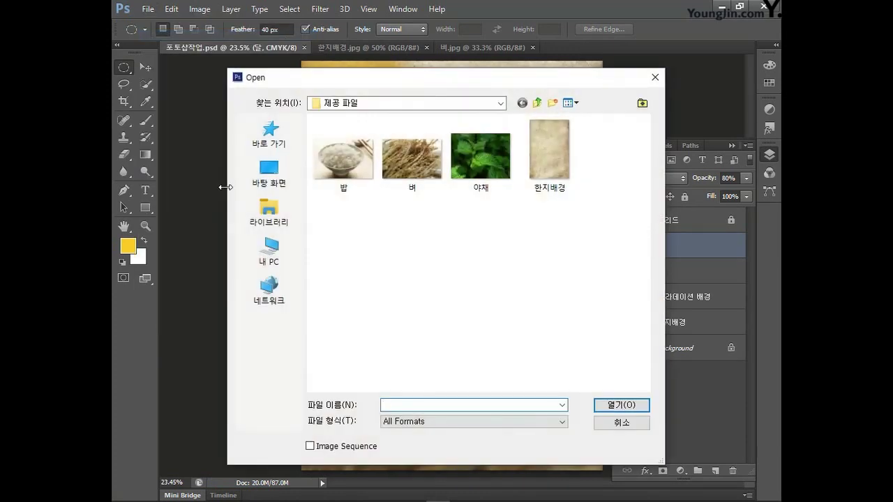
left_click(337, 163)
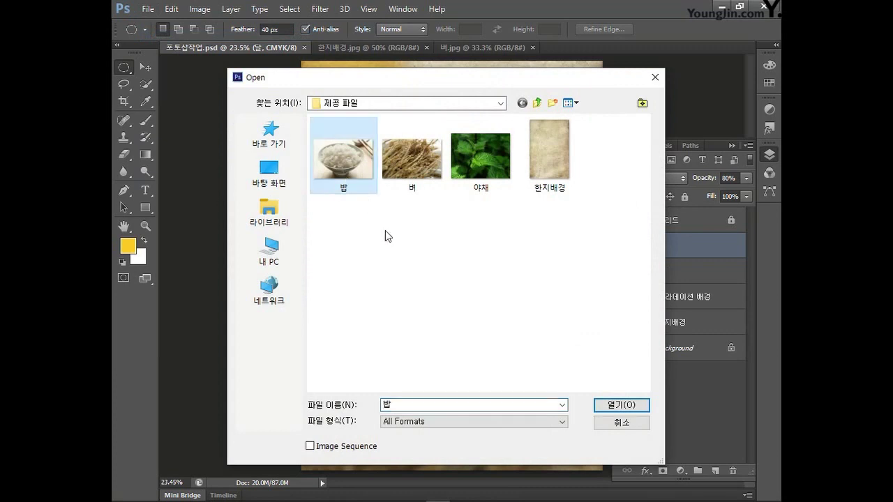
left_click(609, 407)
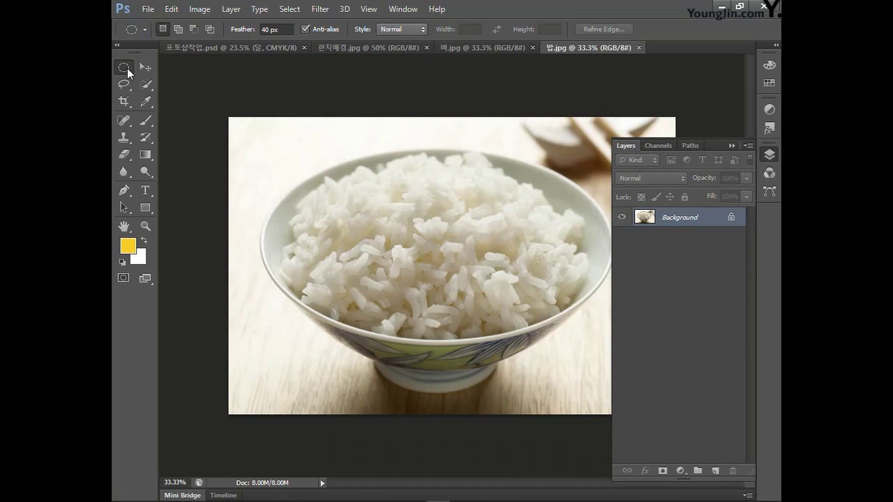
- Make an elliptical selection with 0 px feather around the rim of the rice bowl
left_click(279, 31)
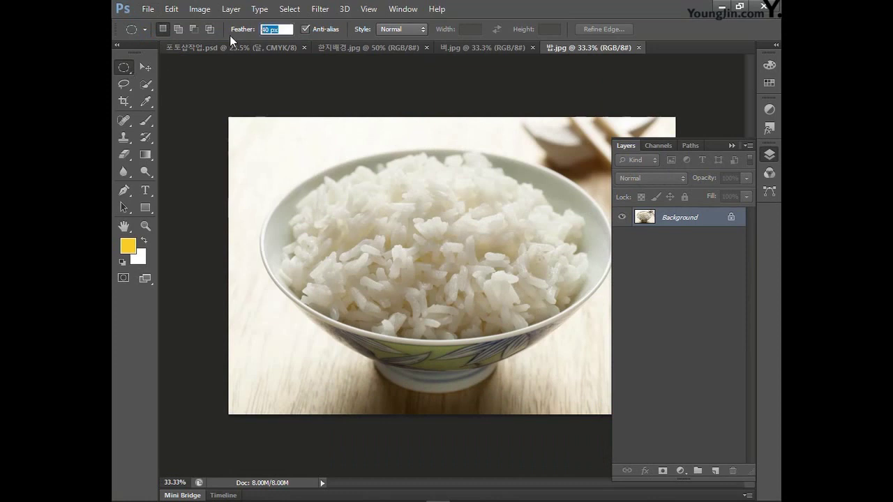
type("0")
key("Return")
left_click_drag(332, 194, 611, 349)
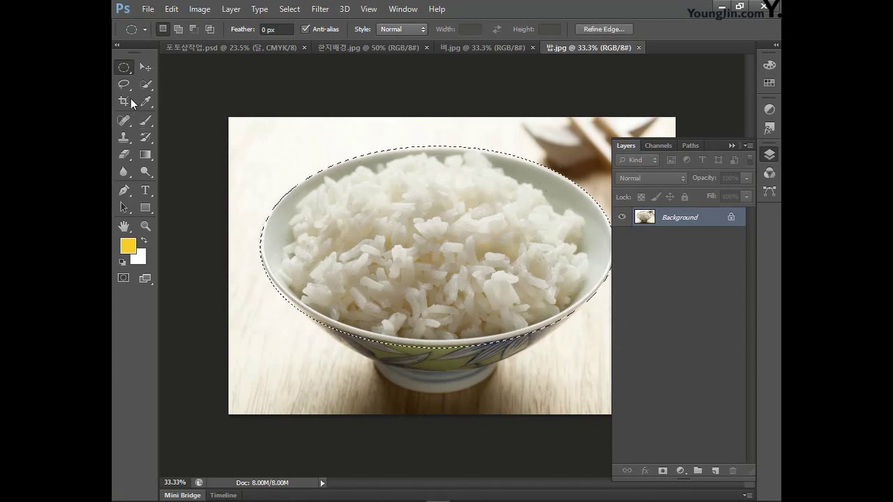
- Add the bowl's lower body and foot to the selection with the Polygonal Lasso tool
left_click(125, 86)
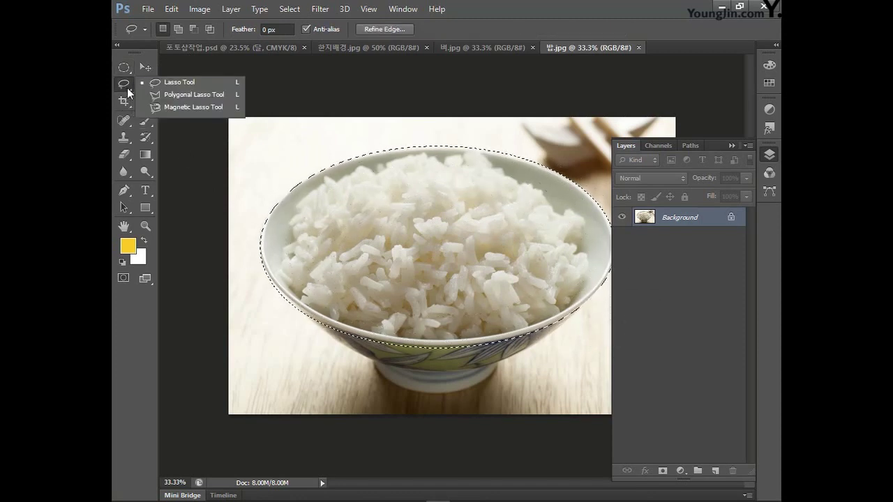
left_click(191, 95)
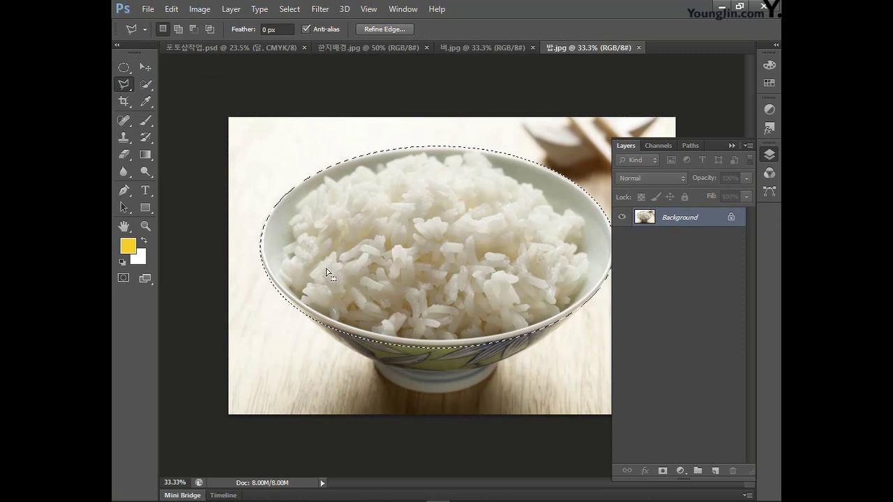
key("shift")
left_click(272, 282)
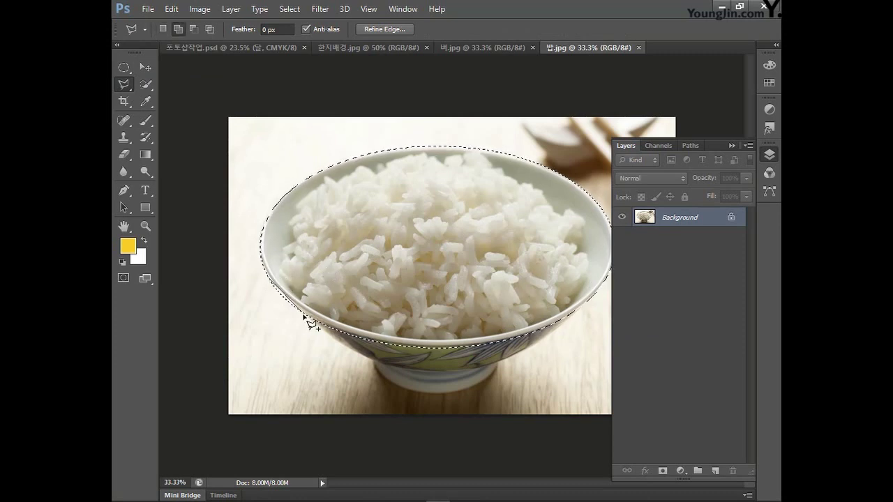
left_click(375, 364)
left_click(422, 393)
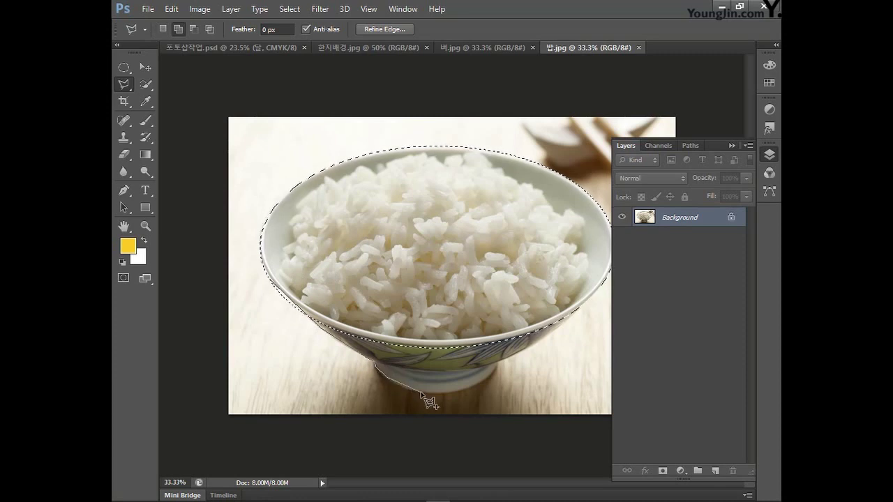
left_click(462, 390)
left_click(576, 311)
double_click(365, 280)
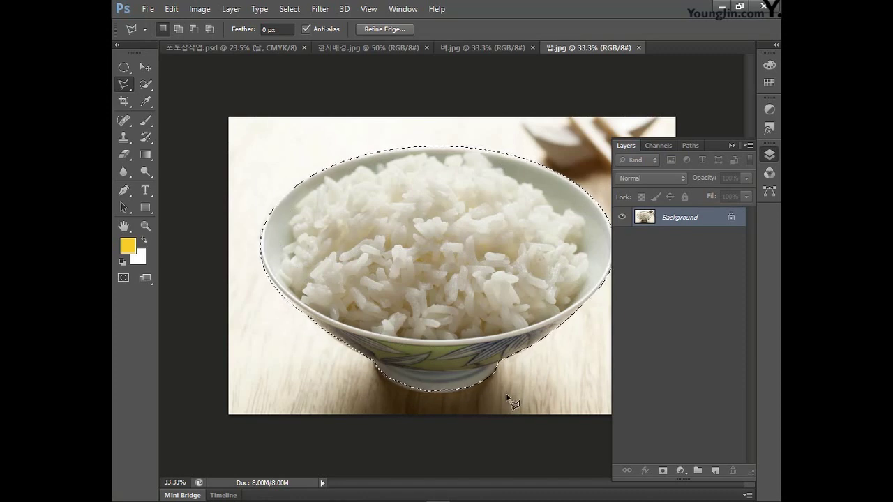
- Copy the selected rice bowl into 포토샵작업.psd and show the 그리드 layer
left_click(226, 46)
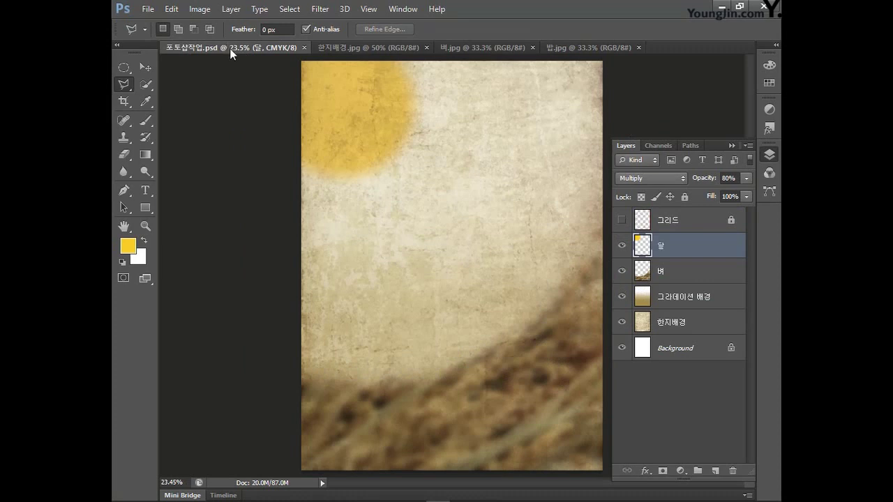
key("ctrl+v")
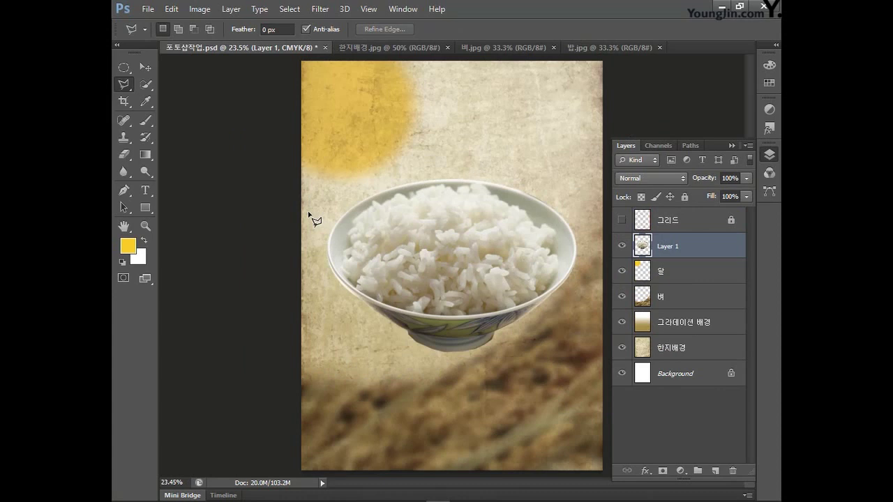
left_click(621, 220)
- Scale the pasted rice bowl down and place it right of the poster's centre, just above the blurred rice photo
key("ctrl+t")
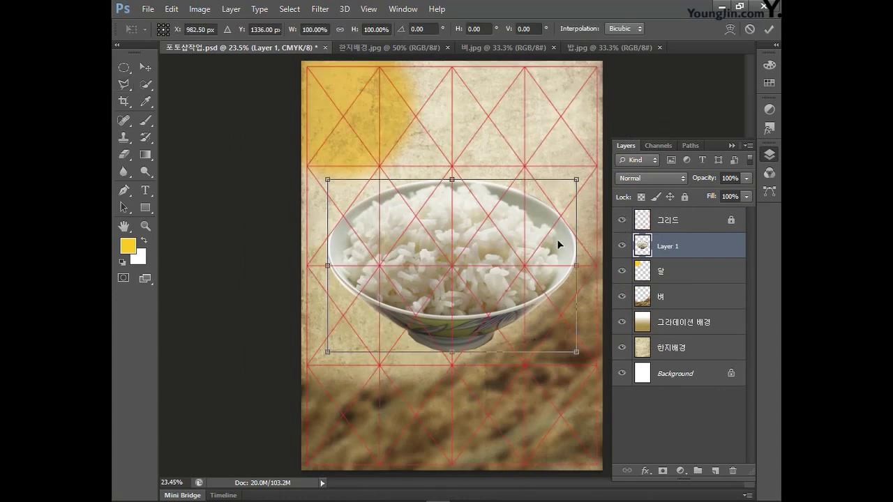
left_click_drag(329, 181, 413, 237)
left_click_drag(522, 290, 524, 281)
left_click_drag(578, 344, 568, 331)
mouse_move(540, 274)
left_mouse_down()
mouse_move(566, 270)
mouse_move(547, 249)
left_mouse_up()
key("Return")
- Rename the rice bowl layer as 밥
double_click(670, 246)
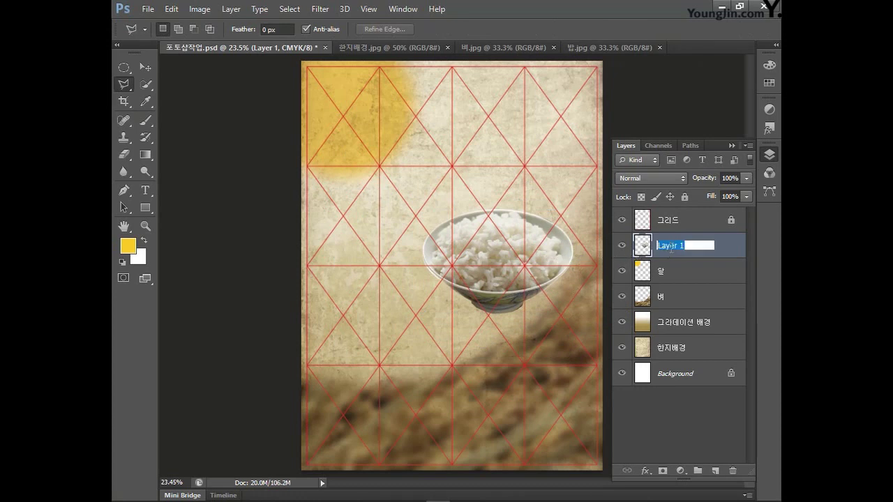
type("밥")
key("Return")
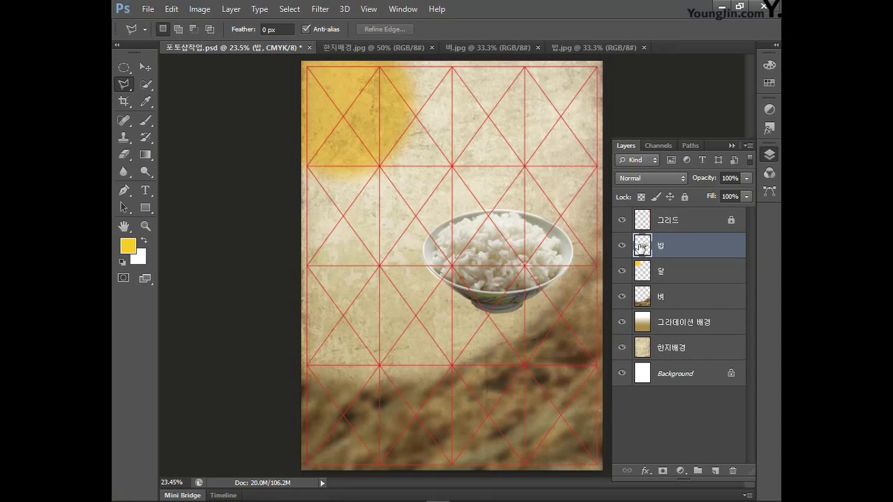
- Add a Drop Shadow to the 밥 layer with a distance of 14 px and a size of 30 px
double_click(696, 247)
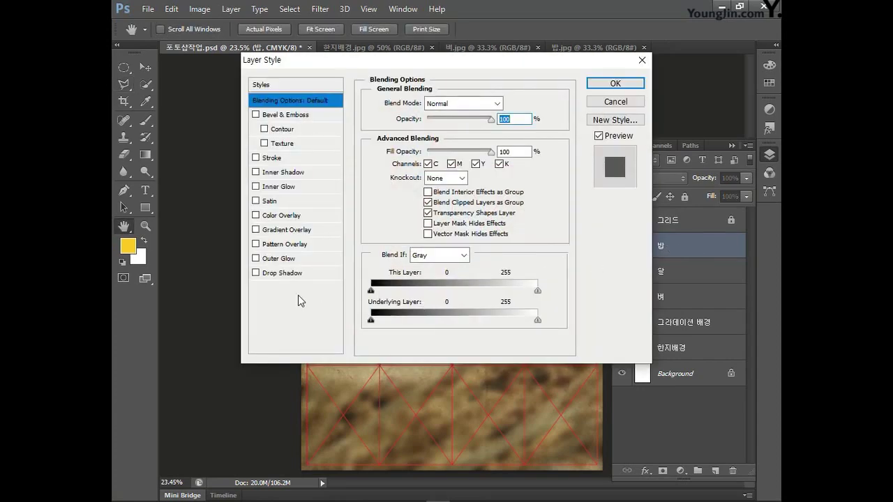
left_click(273, 274)
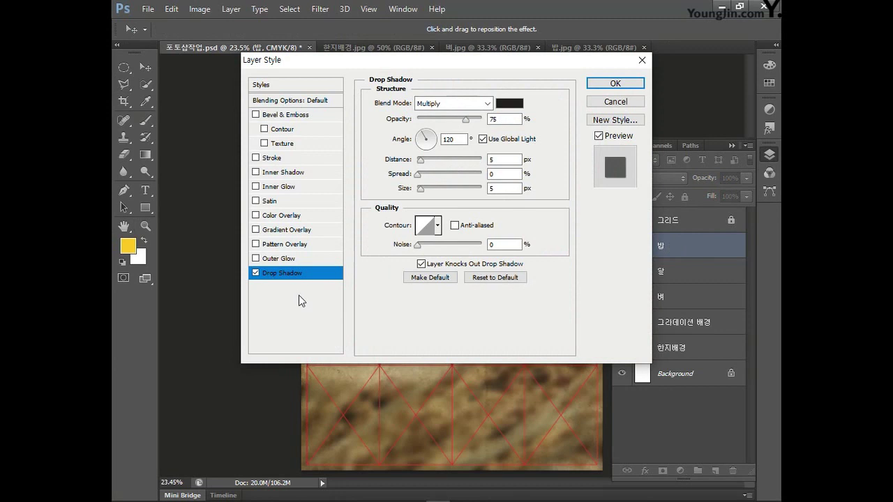
left_click(503, 160)
type("14")
left_click(496, 189)
type("30")
left_click(614, 83)
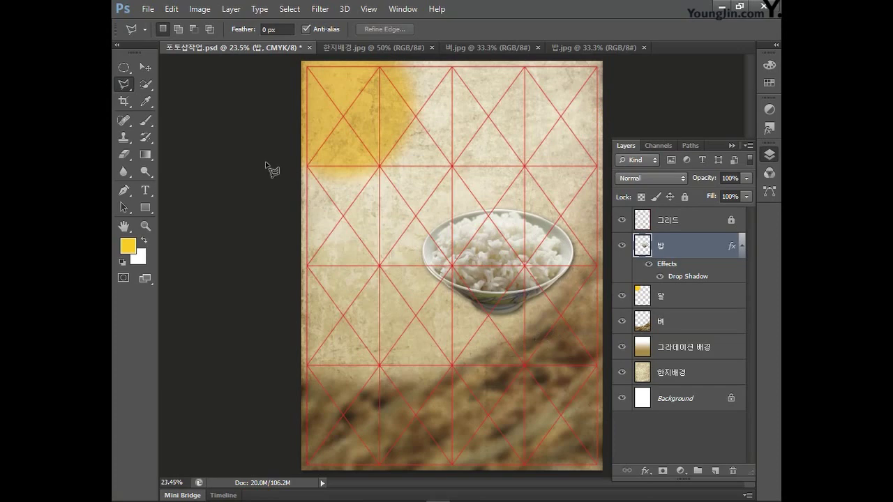
- Open the green leaf image 야채 from the 제공 파일 folder
left_click(148, 9)
left_click(159, 36)
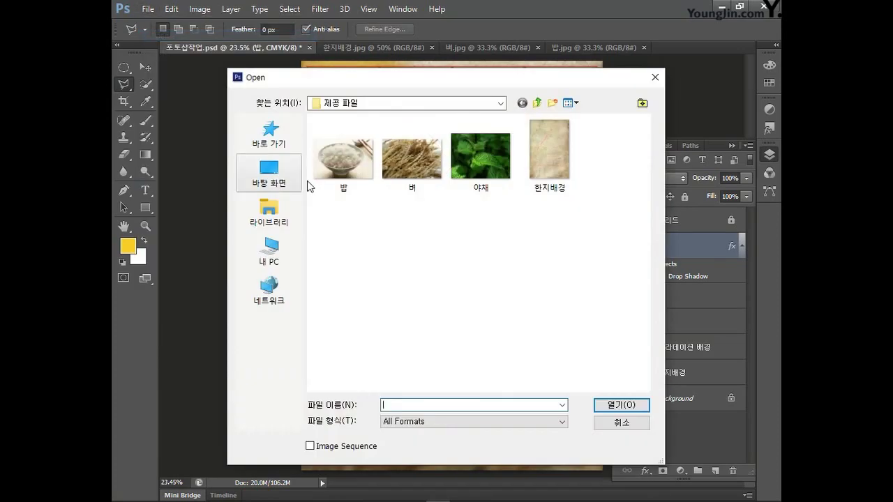
left_click(480, 157)
left_click(618, 406)
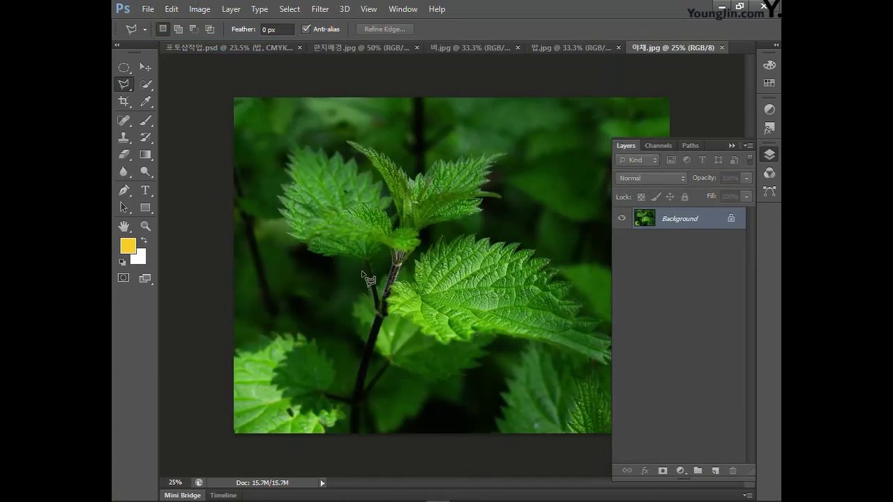
- Trace the large serrated leaf with a closed Pen tool path and convert the path to a selection
left_click(131, 191)
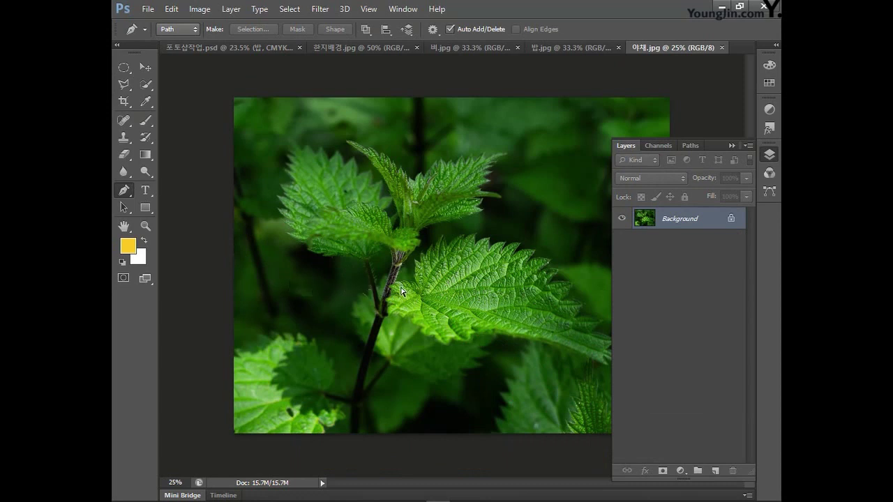
key("ctrl+plus")
left_click_drag(399, 287, 339, 239)
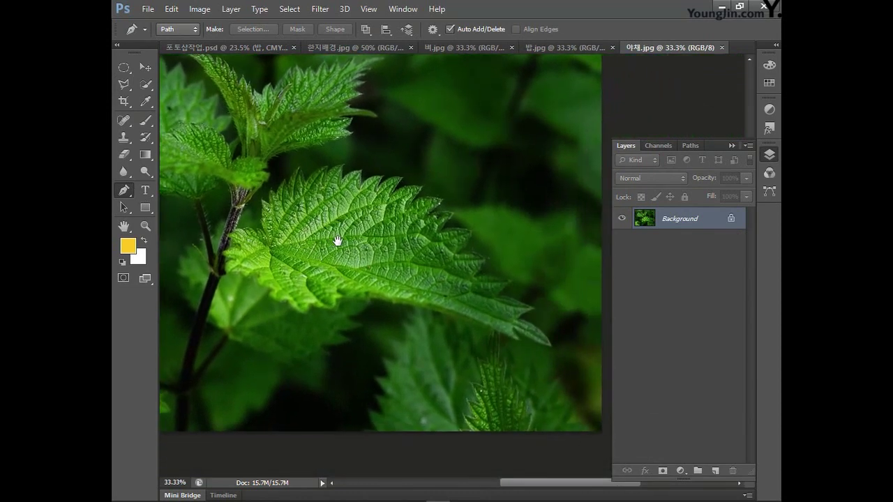
left_click(256, 231)
left_click(235, 246)
left_click(221, 253)
left_click(225, 273)
left_click(243, 278)
left_click(258, 286)
left_click(273, 299)
left_click(288, 303)
left_click(303, 315)
left_click(337, 310)
left_click(340, 300)
left_click(362, 300)
left_click(399, 301)
left_click(519, 339)
left_click_drag(555, 347, 510, 323)
left_click(514, 322)
left_click(534, 309)
left_click(499, 297)
left_click(514, 281)
left_click(477, 277)
left_click(486, 261)
left_click(458, 253)
left_click(472, 234)
left_click(440, 232)
left_click(454, 214)
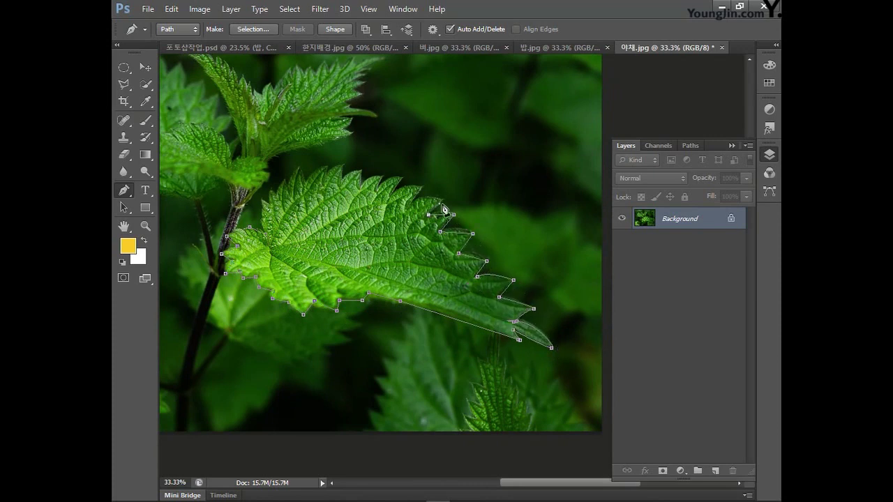
left_click(444, 202)
left_click(414, 204)
left_click(401, 188)
left_click(405, 178)
left_click(392, 178)
left_click(381, 178)
left_click(362, 169)
left_click(344, 165)
left_click(329, 166)
left_click(302, 167)
left_click(269, 187)
left_click(262, 204)
left_click(268, 236)
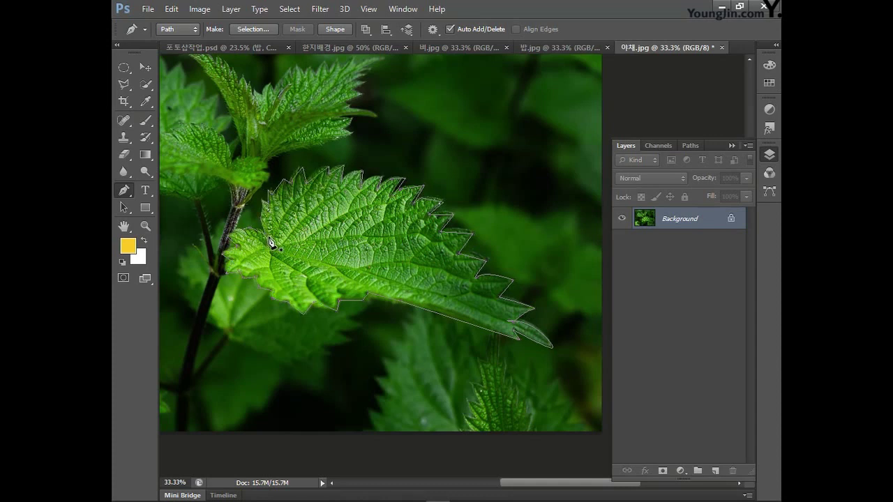
key("ctrl+Return")
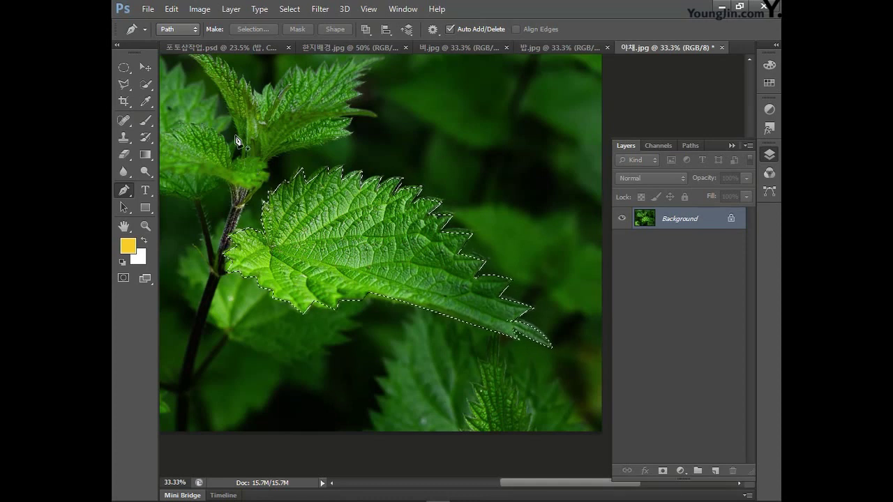
- Copy the selected leaf into 포토샵작업.psd, scaled to about 24% and rotated about 20° on top of the rice
left_click(216, 47)
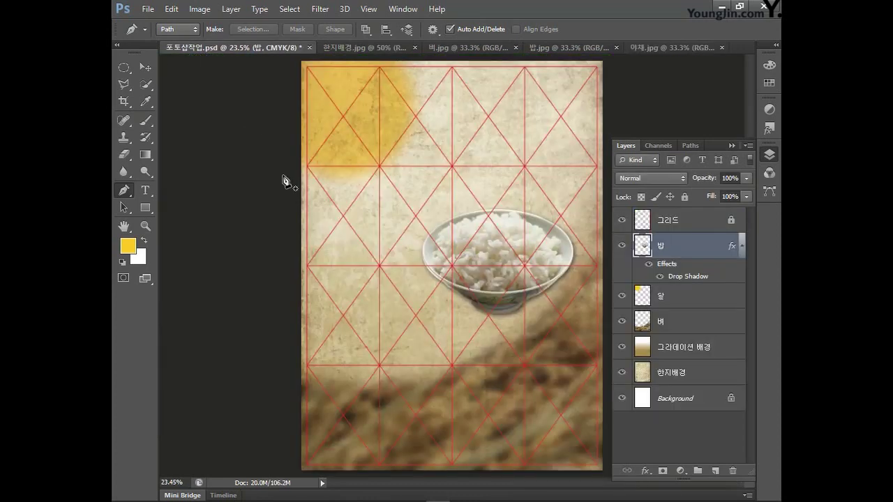
key("ctrl+v")
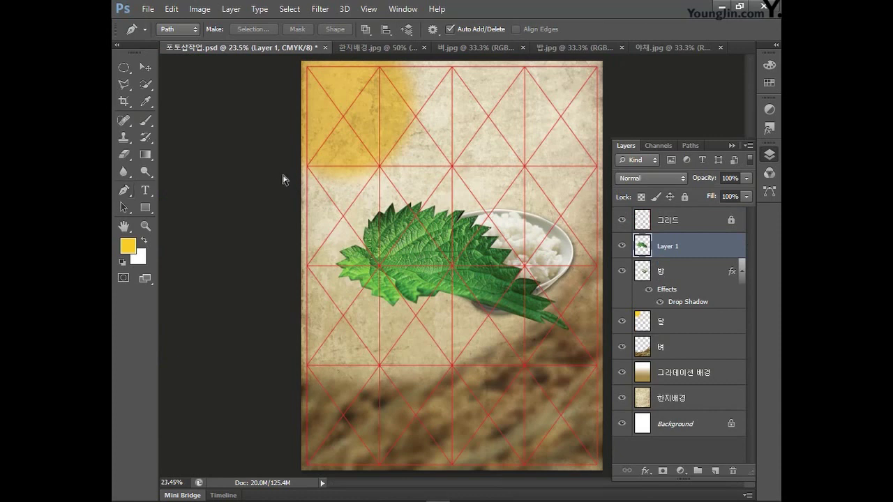
key("ctrl+t")
left_click_drag(337, 331, 480, 250)
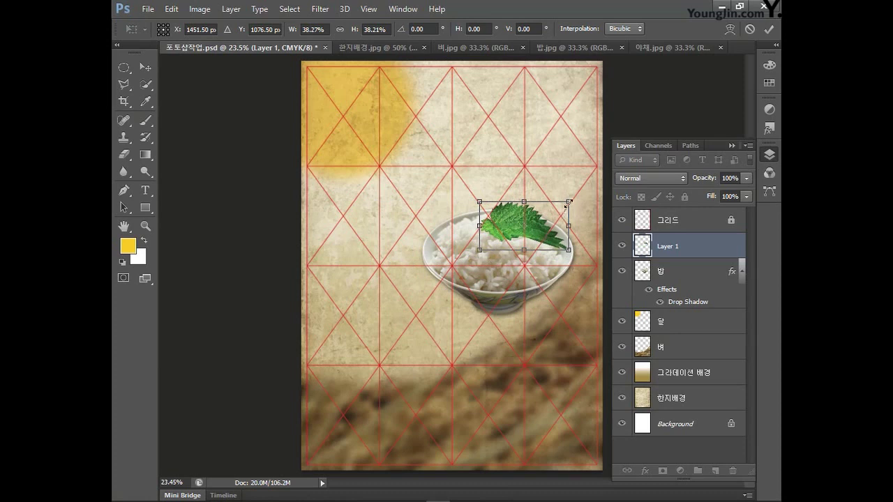
left_click_drag(568, 201, 553, 213)
left_click_drag(473, 222, 483, 211)
left_click_drag(521, 252, 542, 268)
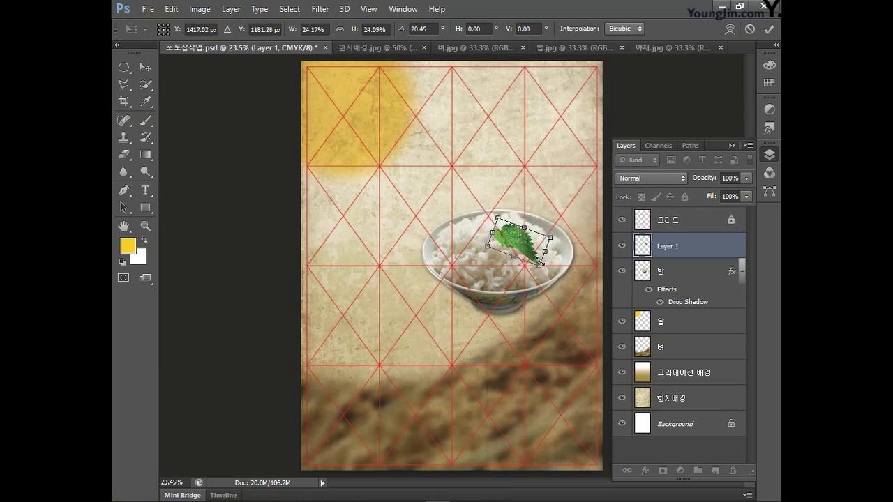
key("Return")
key("p")
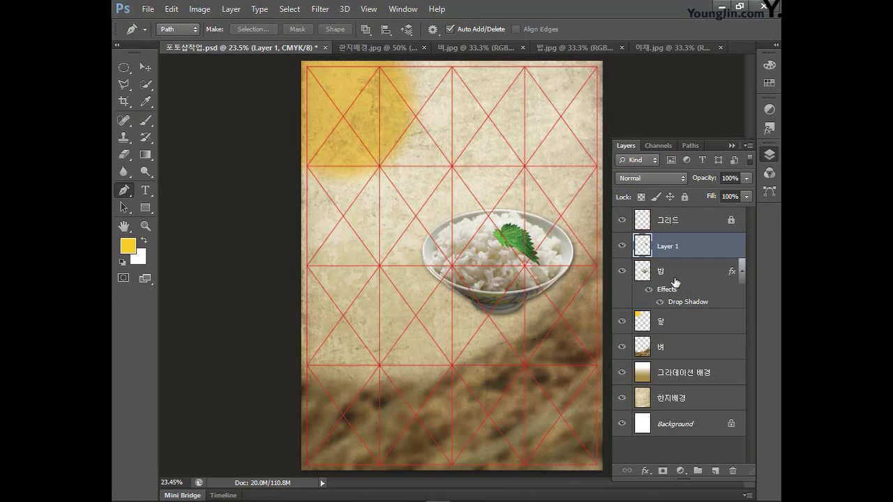
- Collapse the 밥 layer's effects list and rename the leaf layer as 야채01
left_click(741, 272)
double_click(663, 246)
type("야채01")
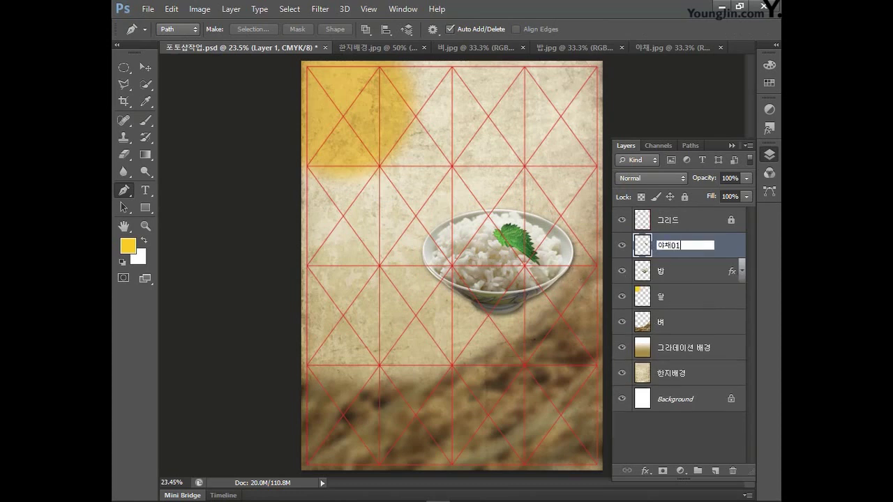
key("Return")
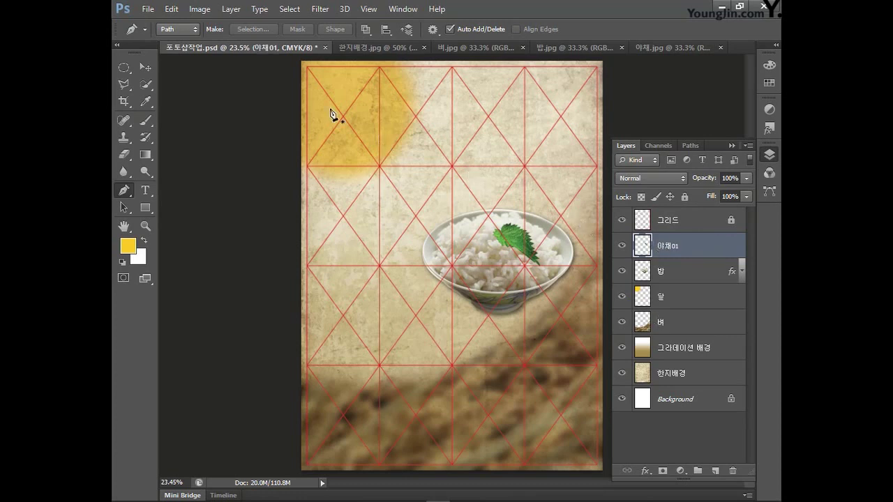
- Adjust the 야채01 layer's Levels with input values 16, 1.16 and 239 on the CMYK channel
left_click(200, 9)
mouse_move(215, 43)
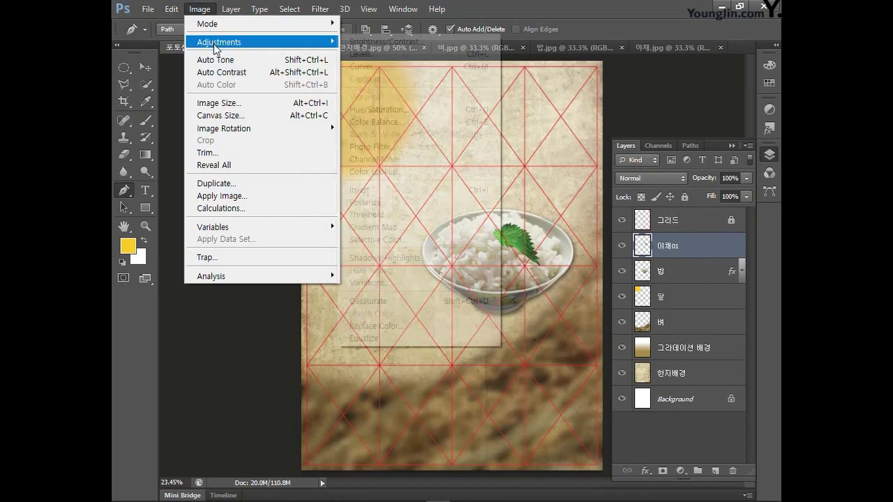
left_click(356, 54)
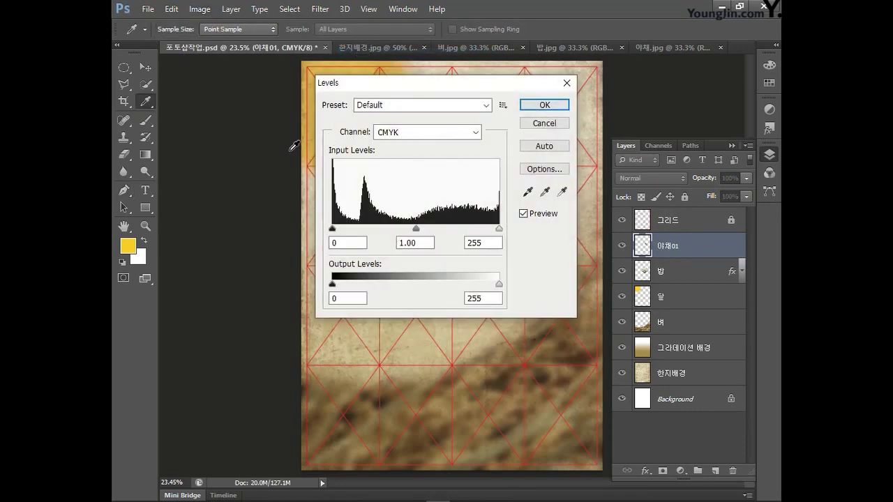
left_click_drag(332, 229, 343, 230)
left_click_drag(420, 230, 412, 228)
left_click_drag(499, 229, 489, 231)
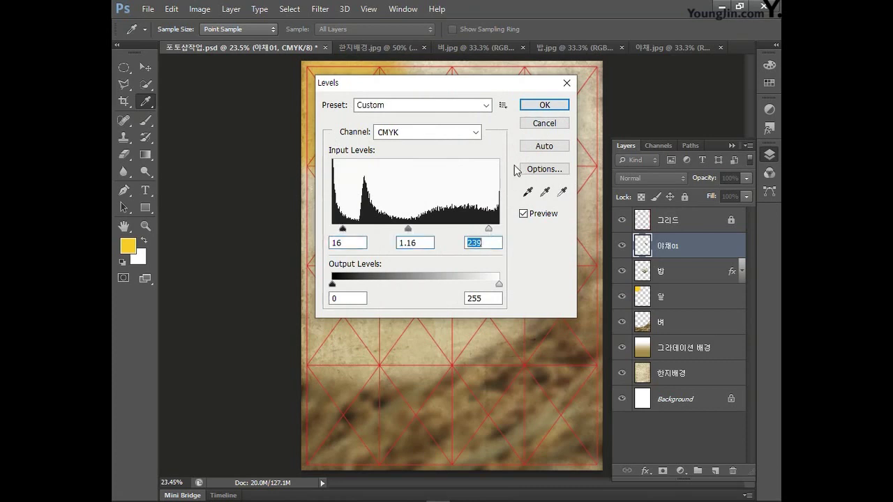
left_click(542, 106)
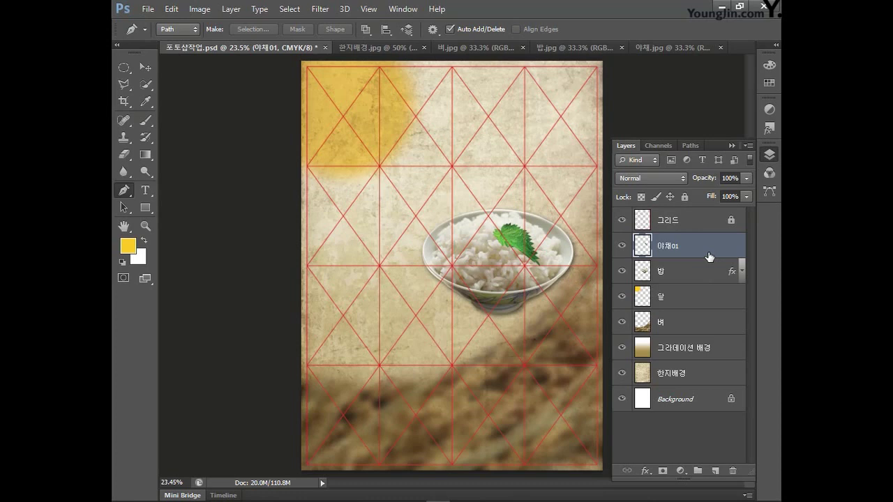
- Duplicate the 야채01 layer and rename the copy as 야채02
key("ctrl+j")
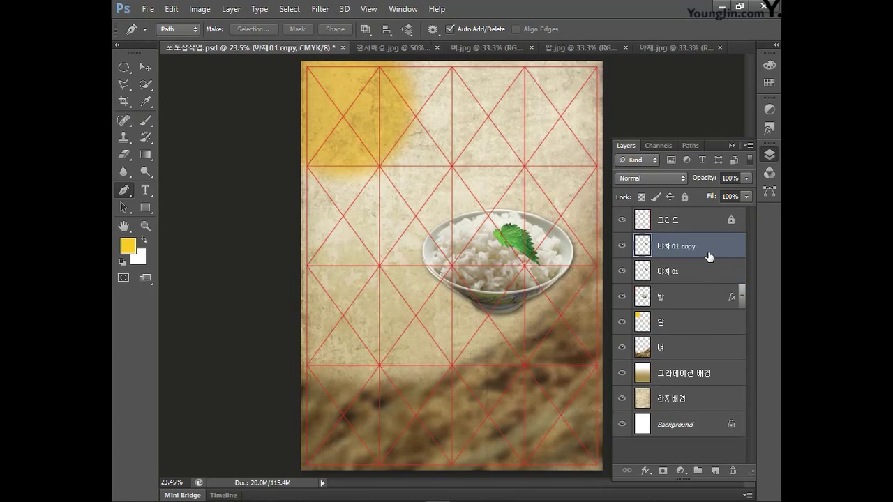
double_click(685, 245)
type("야채02")
key("Return")
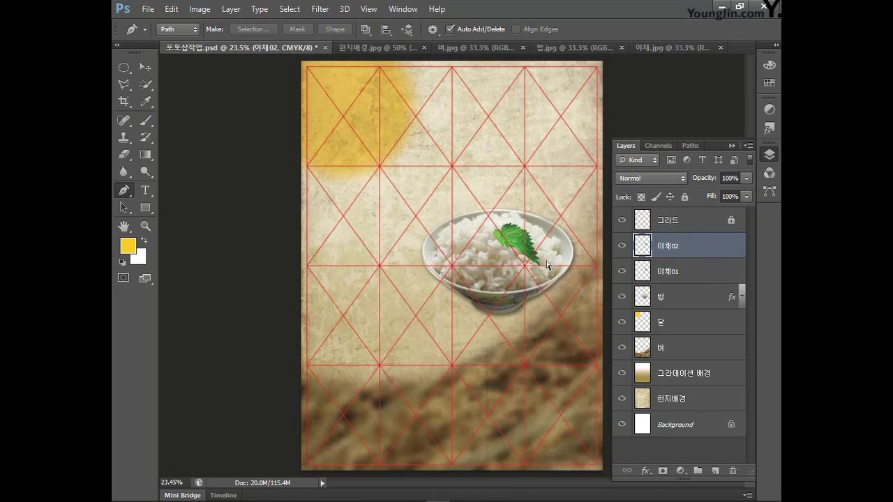
- Flip the 야채02 leaf horizontally and place it beside the first leaf so their stem ends meet on the rice
key("ctrl+t")
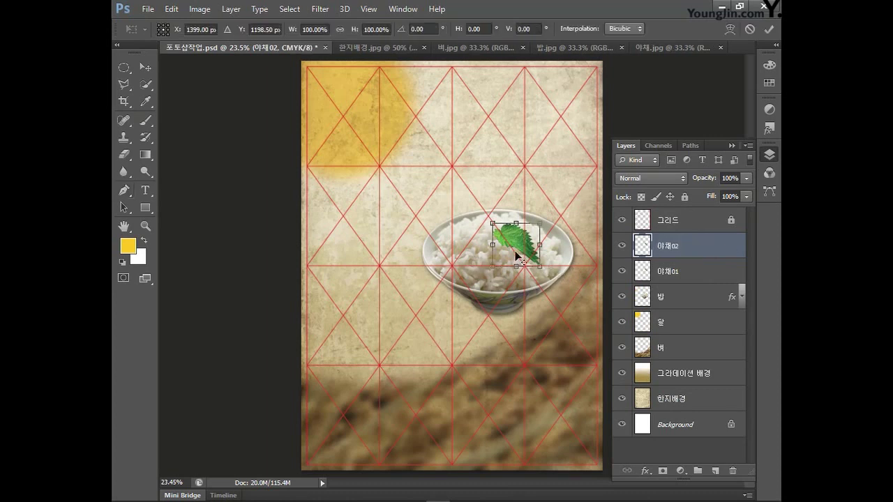
right_click(510, 240)
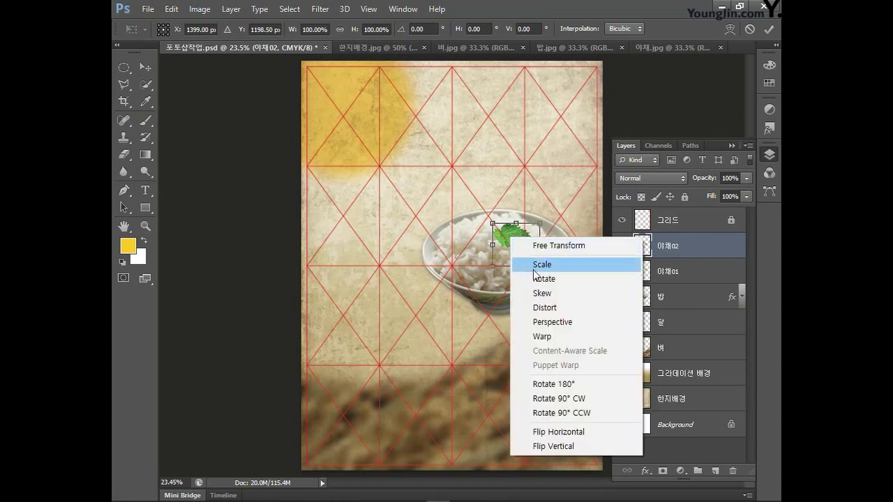
left_click(551, 432)
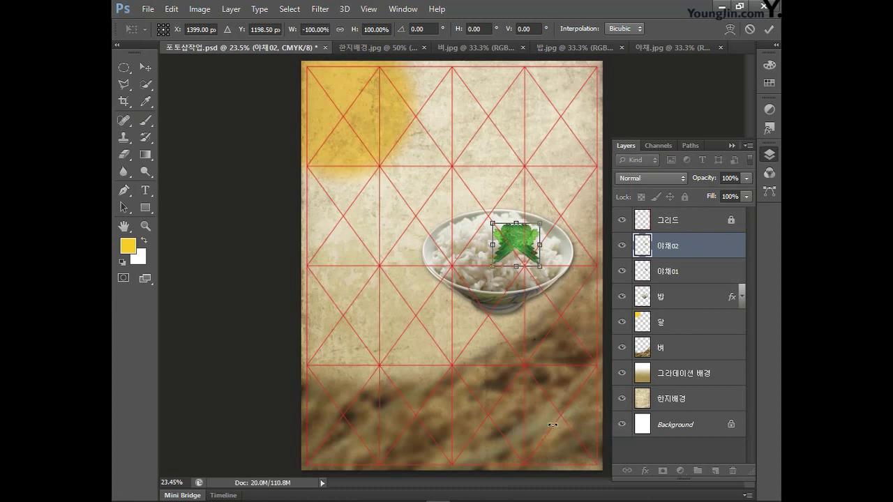
left_click_drag(538, 269, 488, 234)
key("Return")
key("p")
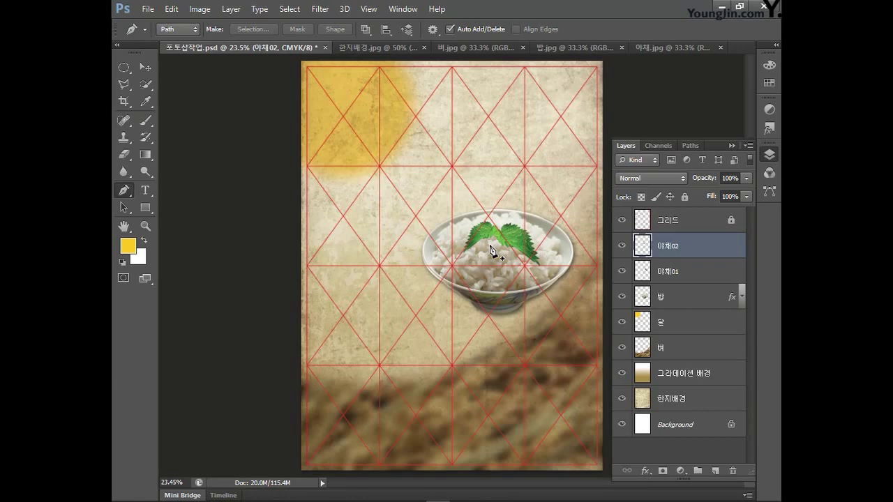
- Add a Drop Shadow to the 야채01 layer with distance 6 px and size 15 px, and collapse its effects list
double_click(706, 271)
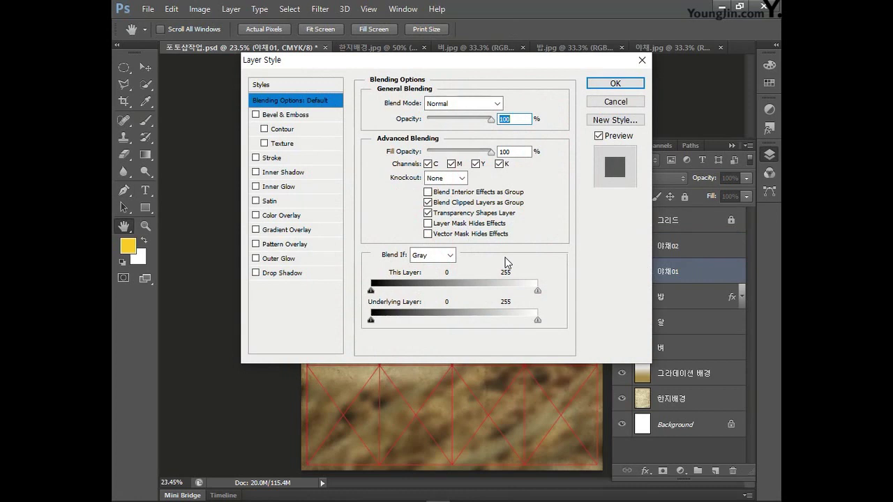
left_click(270, 276)
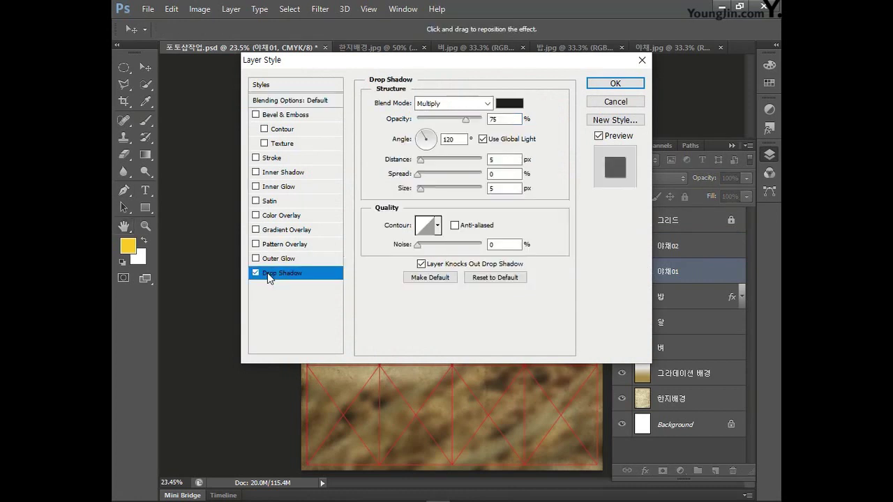
left_click(399, 160)
type("6")
left_click(500, 188)
type("15")
left_click(606, 89)
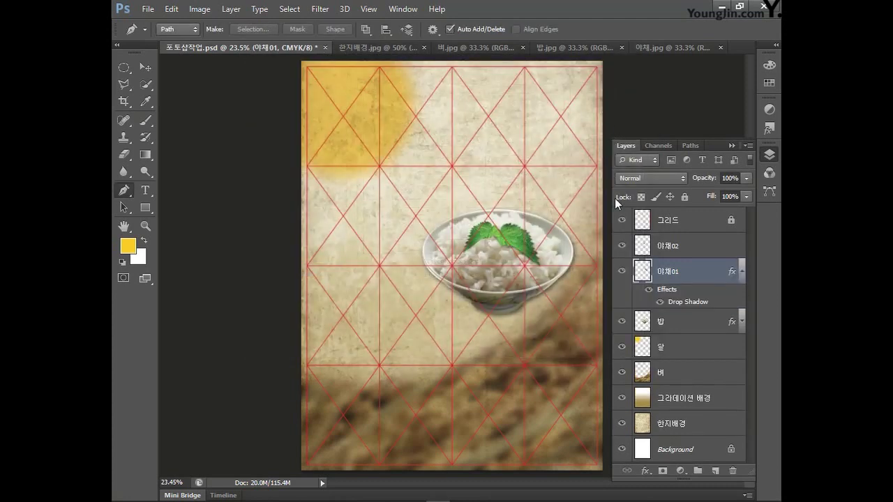
left_click(742, 273)
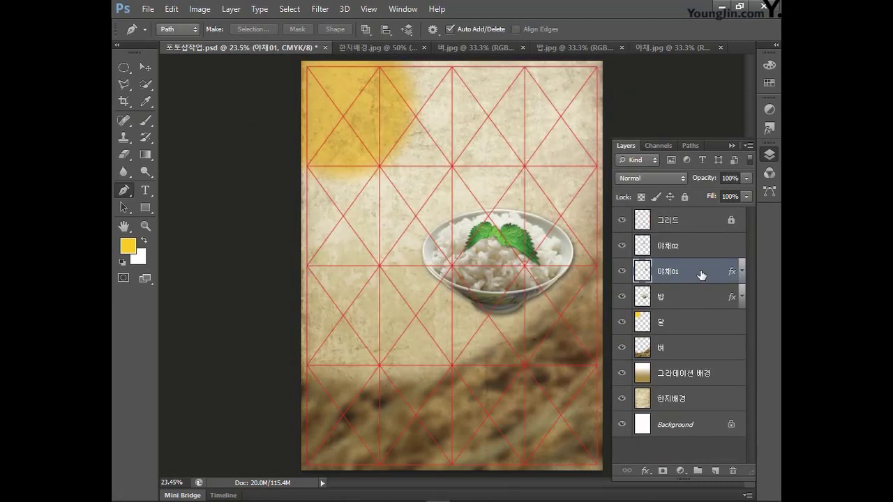
- Copy the layer style of 야채01 onto the 야채02 layer
right_click(701, 274)
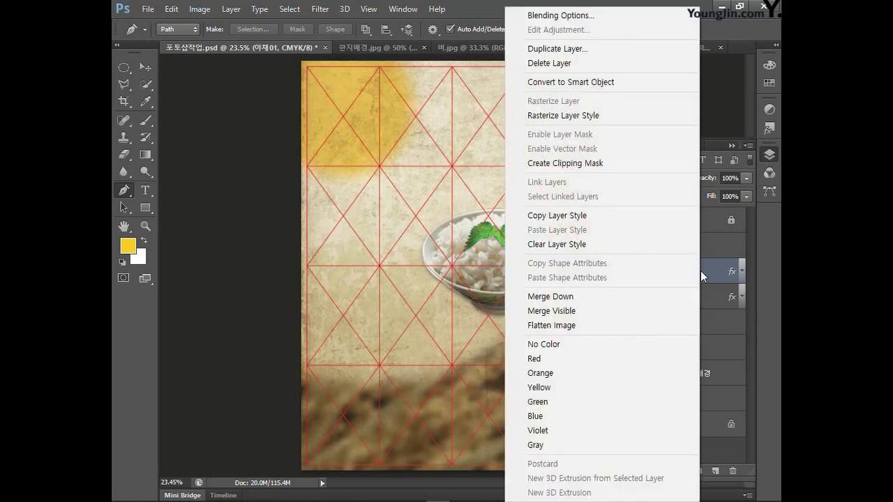
left_click(591, 216)
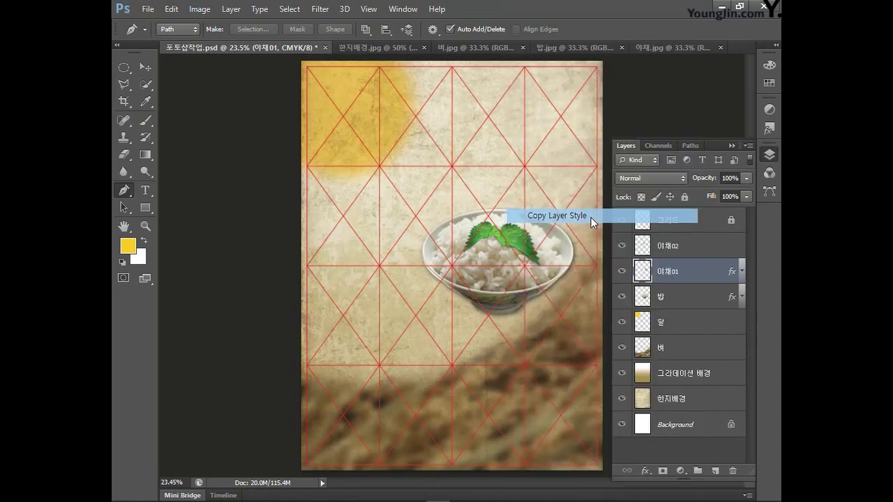
right_click(712, 248)
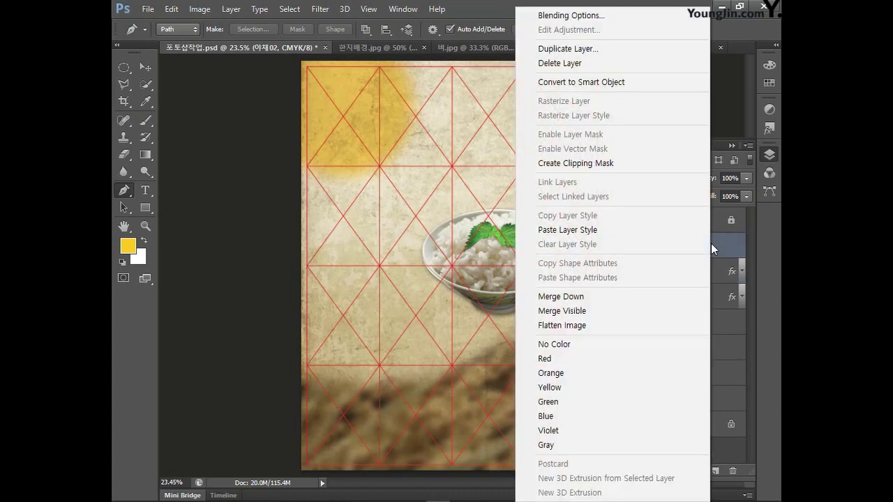
left_click(576, 230)
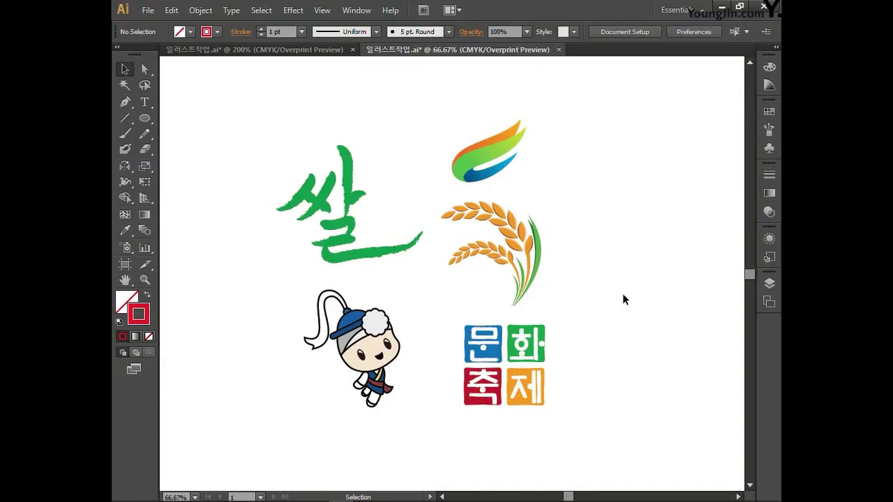
- Switch to Illustrator, copy the rice-plant illustration and paste it as pixels into 포토샵작업.psd in Photoshop
left_click_drag(612, 286, 452, 229)
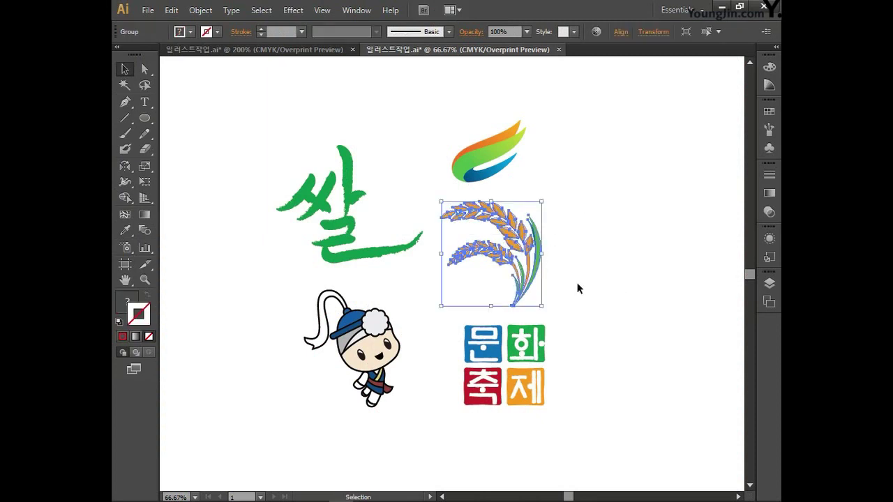
key("alt+Tab")
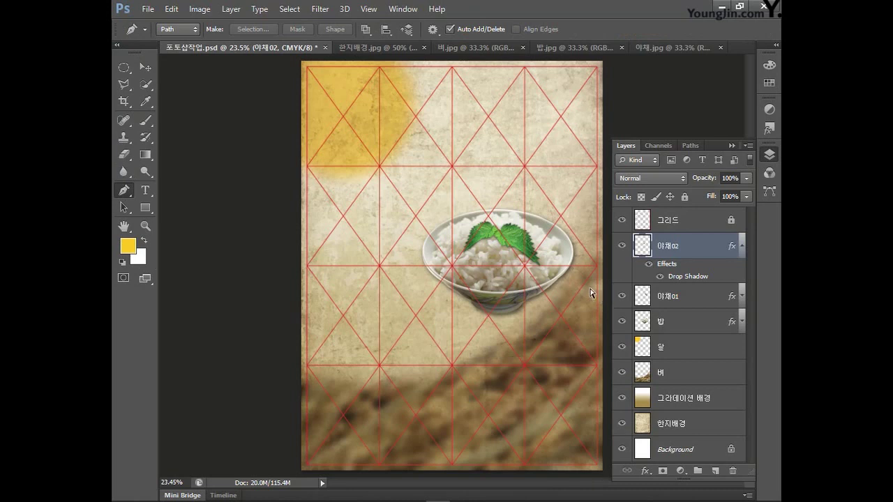
key("ctrl+v")
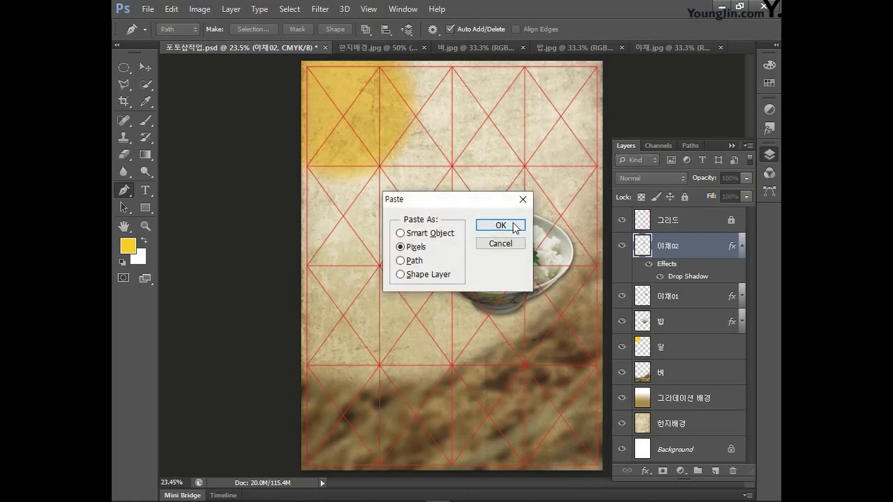
left_click(500, 226)
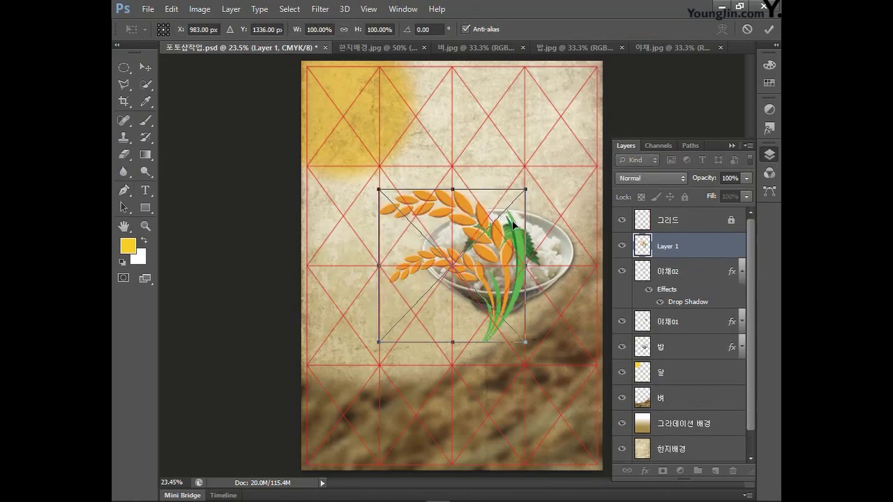
- Scale down the pasted rice plant and place it so its stems rise from the upper rim of the rice bowl
left_click_drag(487, 251, 552, 152)
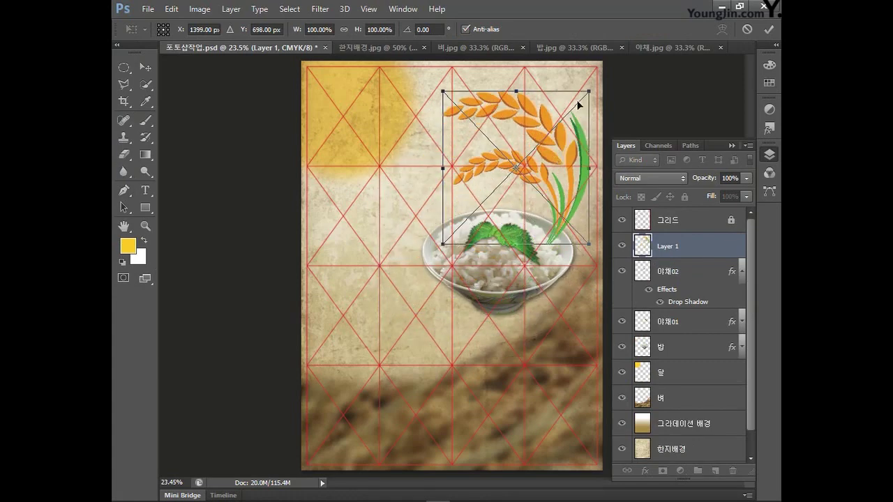
left_click_drag(590, 89, 558, 123)
mouse_move(537, 209)
left_mouse_down()
mouse_move(561, 187)
mouse_move(547, 200)
left_mouse_up()
key("Return")
key("p")
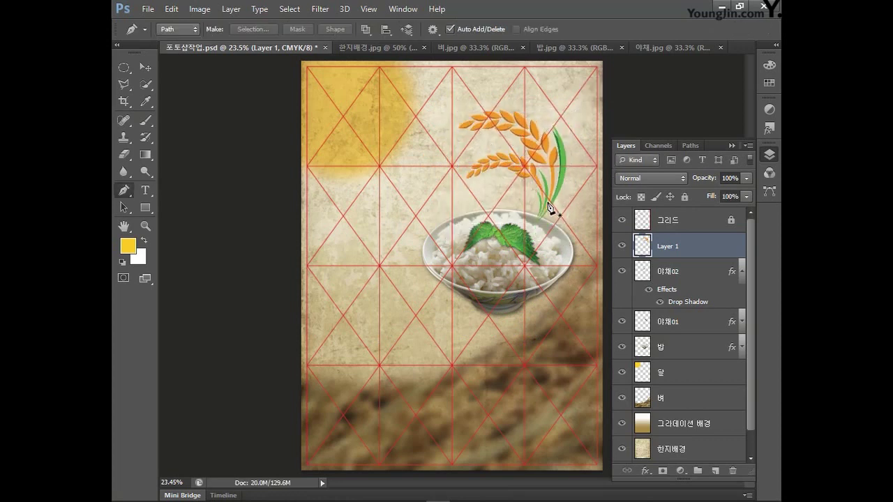
- Rename the pasted rice-plant layer as 벼 일러스트 and move it between the 달 and 벼 layers
double_click(668, 247)
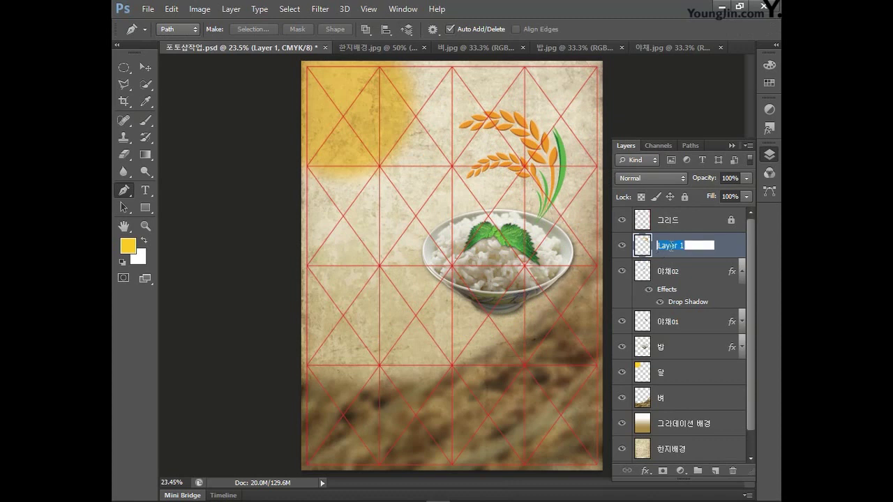
type("벼 일러스트")
key("Return")
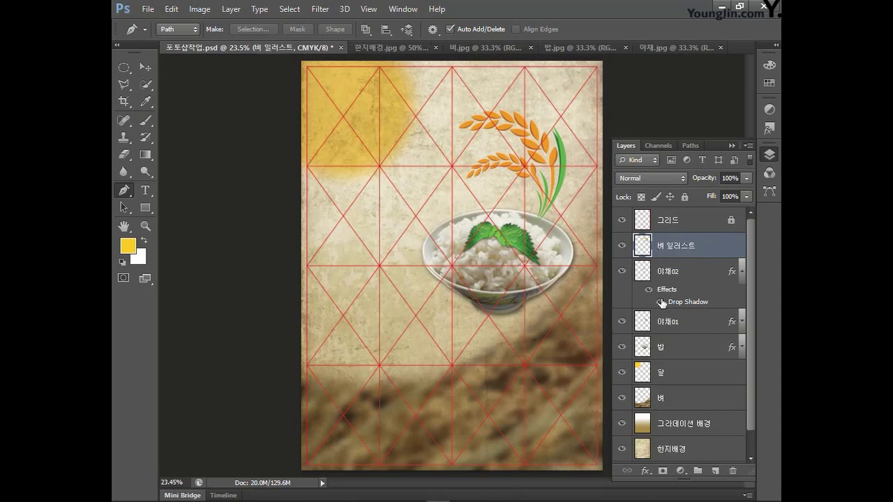
left_click_drag(694, 251, 694, 391)
scroll(694, 390, "down", 1)
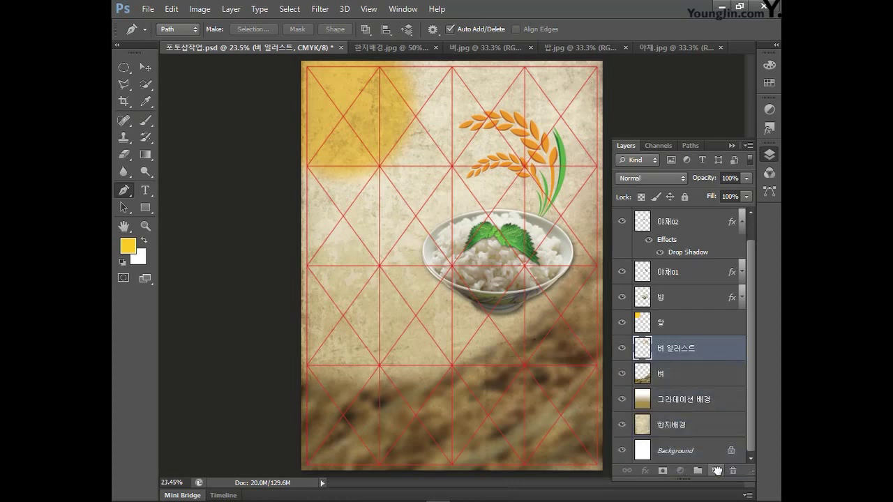
- Duplicate the 벼 일러스트 layer and rename the copy as 벼 일러스트 회색
left_click_drag(717, 471, 716, 470)
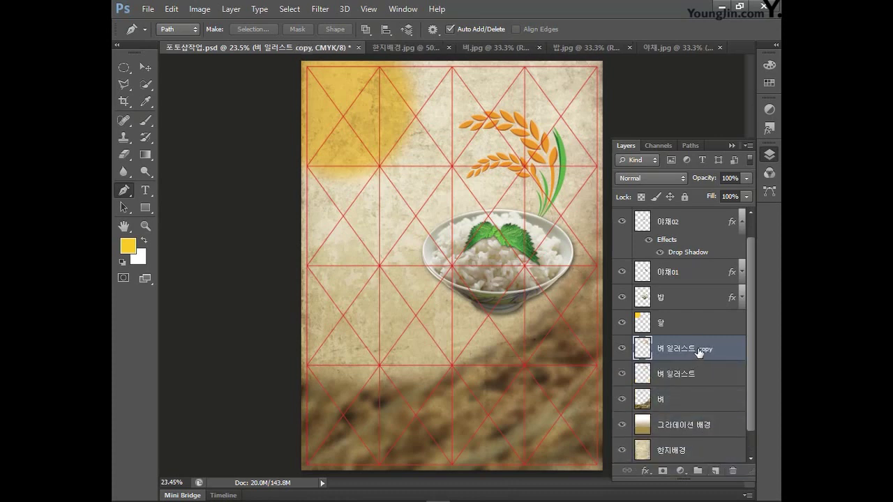
double_click(701, 352)
left_click_drag(698, 349, 732, 346)
type("회색")
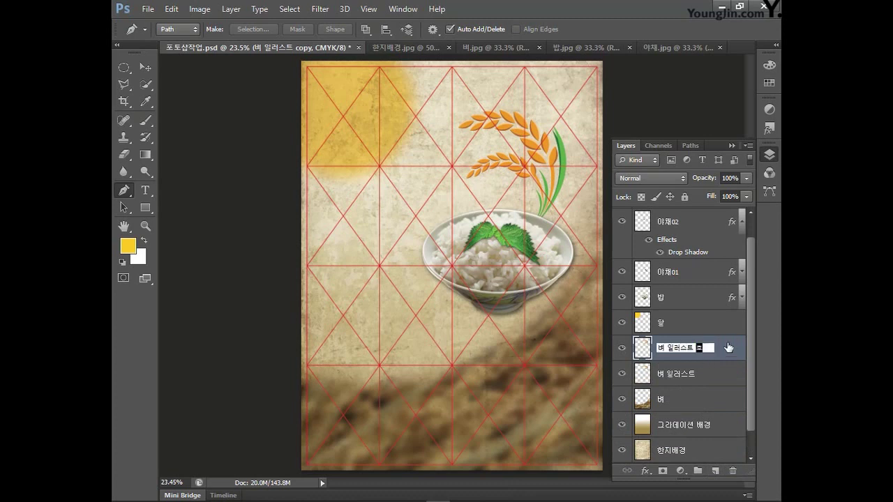
key("Return")
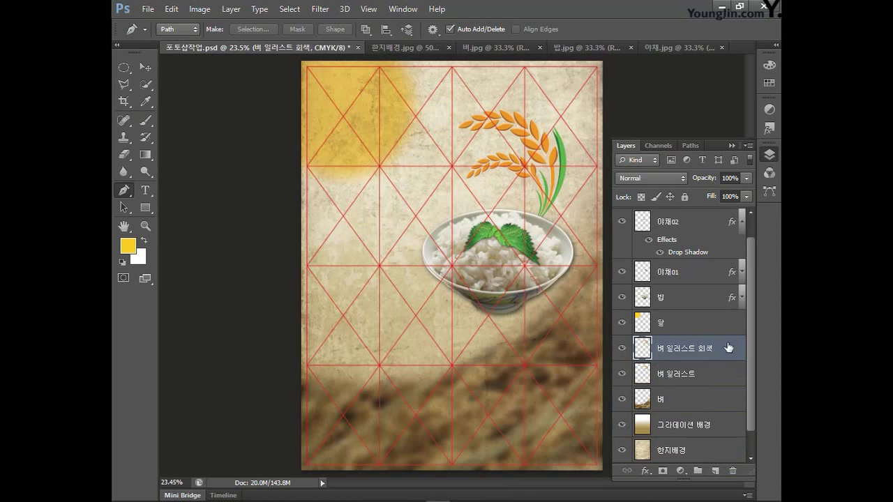
- Lock the transparent pixels of the 벼 일러스트 회색 layer and fill it with gray C0 M0 Y0 K32
left_click(641, 196)
left_click(128, 245)
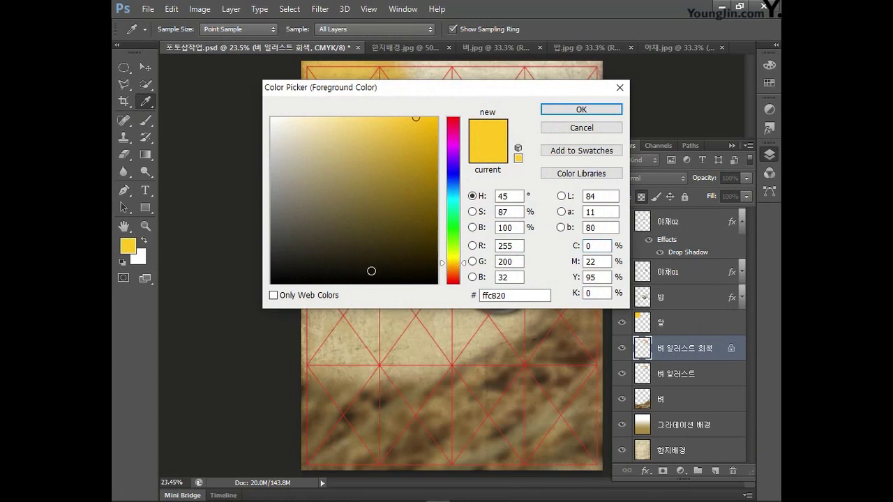
double_click(594, 246)
type("0")
key("Tab")
type("0")
key("Tab")
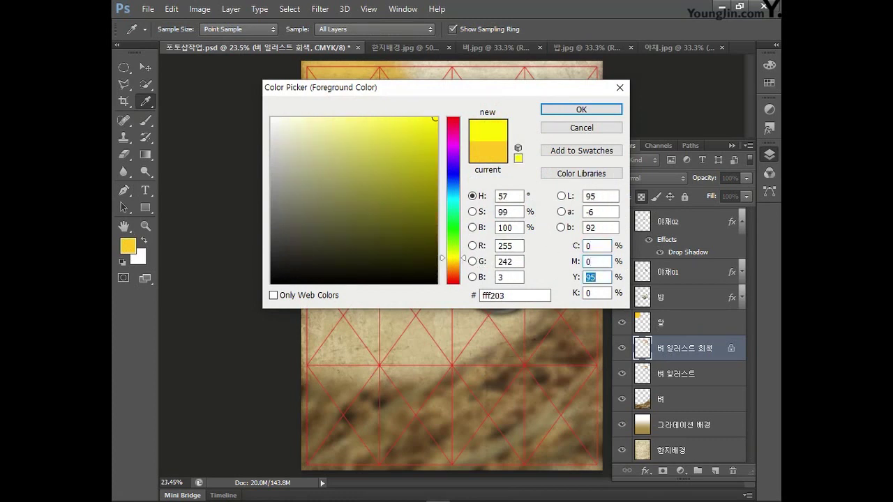
type("0")
key("Tab")
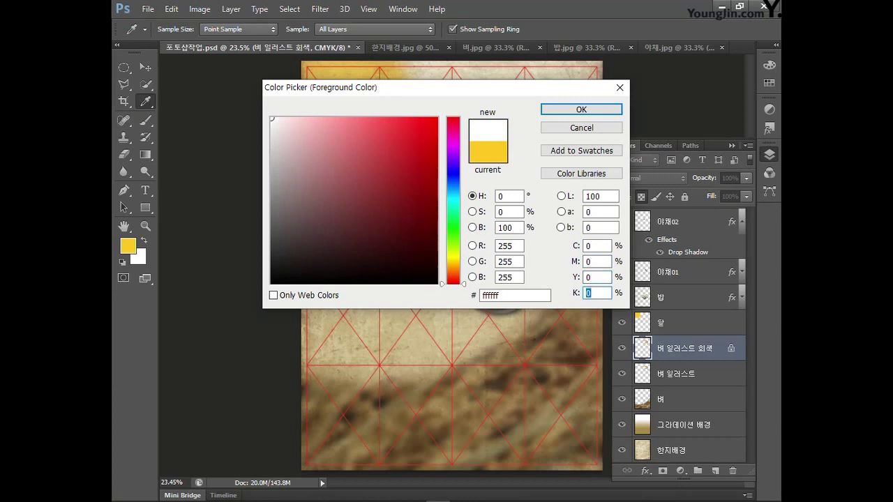
type("32")
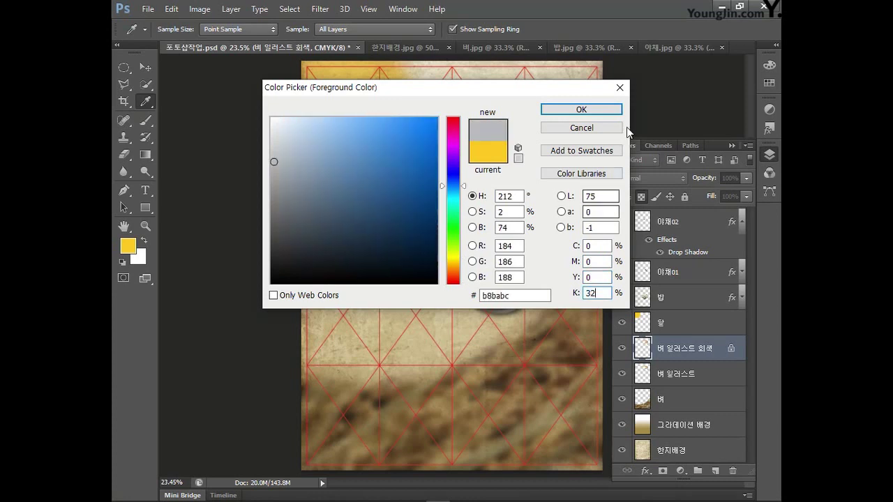
left_click(611, 113)
key("p")
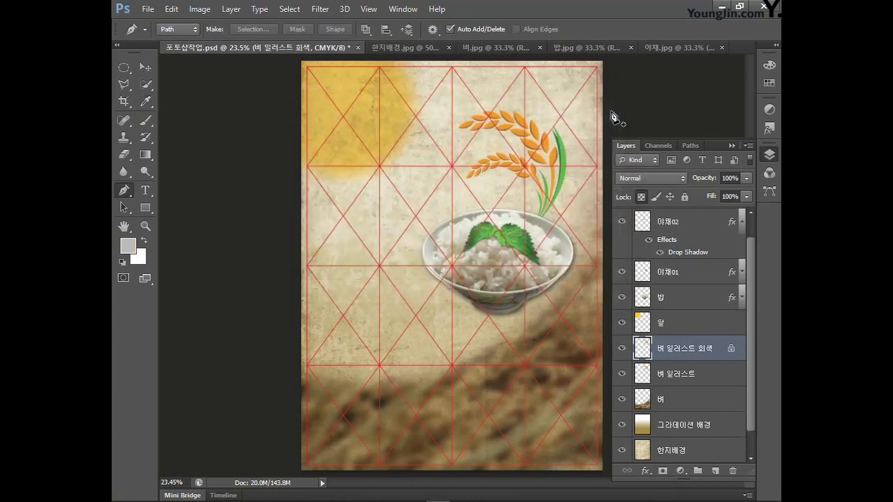
key("alt+BackSpace")
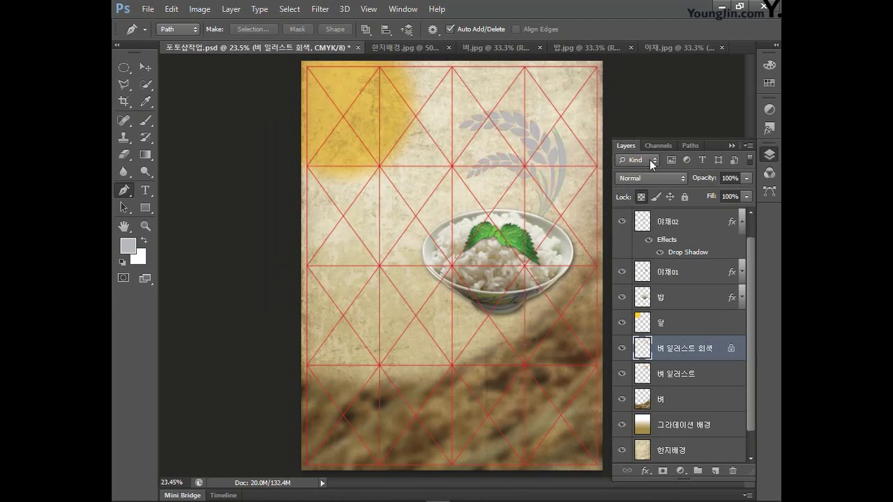
- Move the 벼 일러스트 회색 layer directly below 벼 일러스트 and offset it slightly as a shadow
left_click(714, 357)
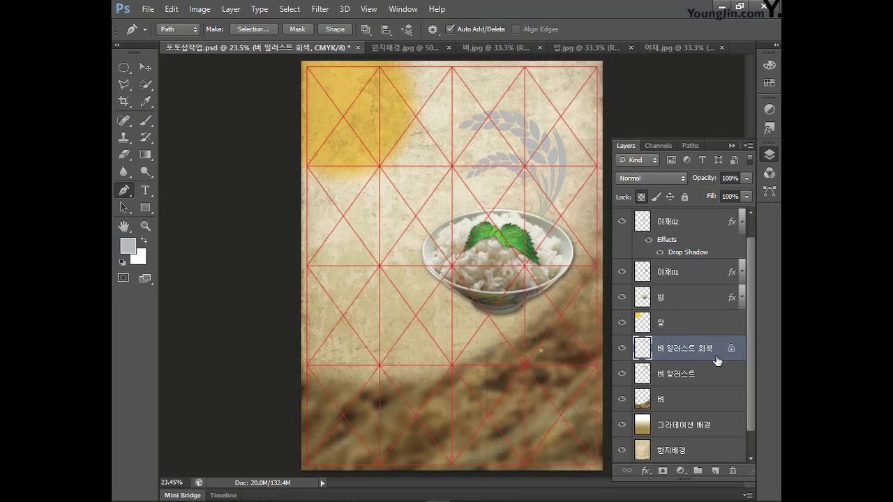
left_click_drag(717, 359, 721, 393)
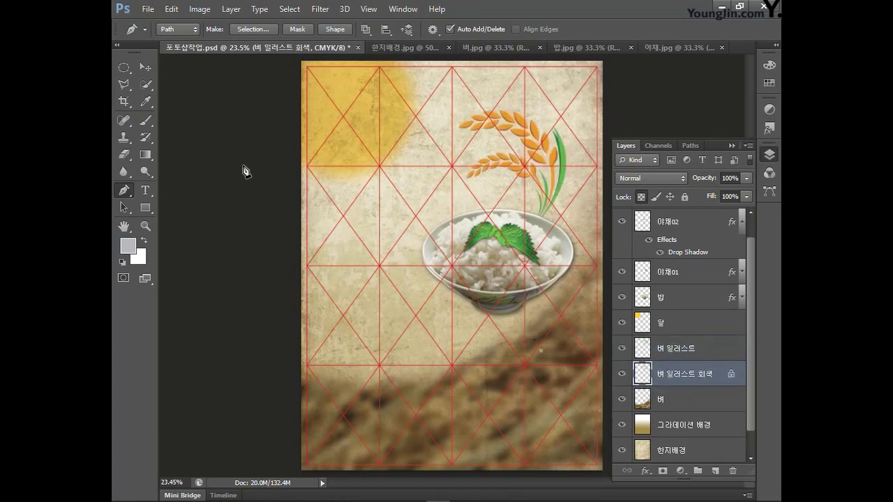
left_click(148, 71)
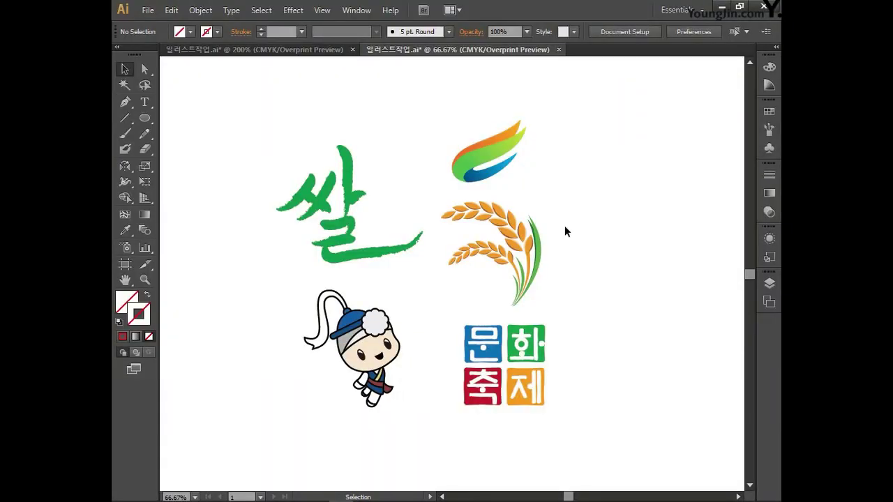
- Copy the green 쌀 calligraphy from the Illustrator artwork and paste it as pixels into 포토샵작업.psd in Photoshop
left_click_drag(269, 149, 398, 274)
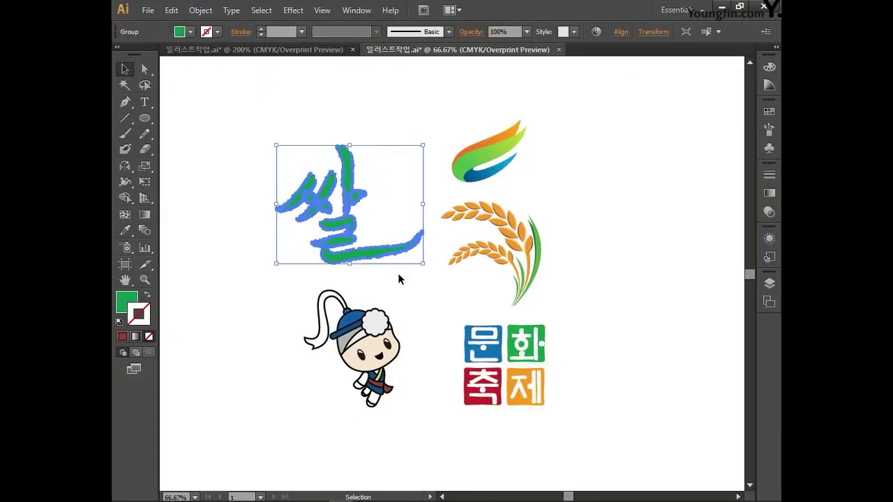
key("ctrl+shift+a")
key("ctrl+z")
key("alt+Tab")
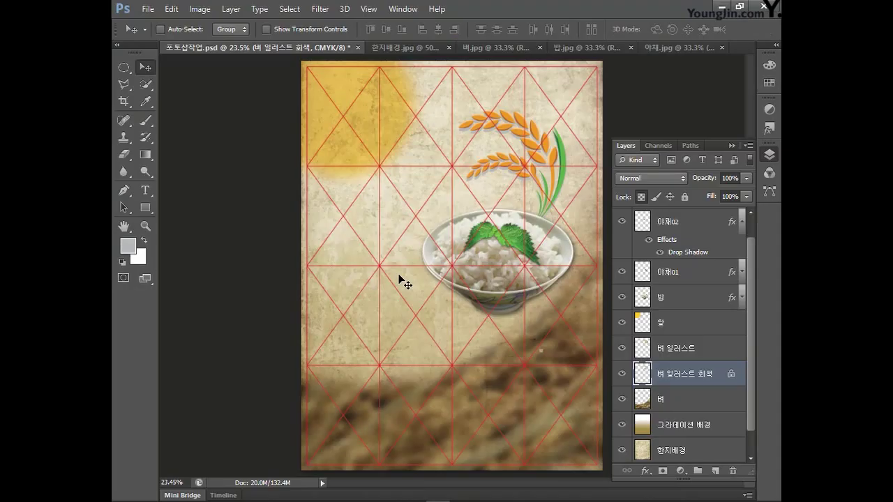
key("ctrl+v")
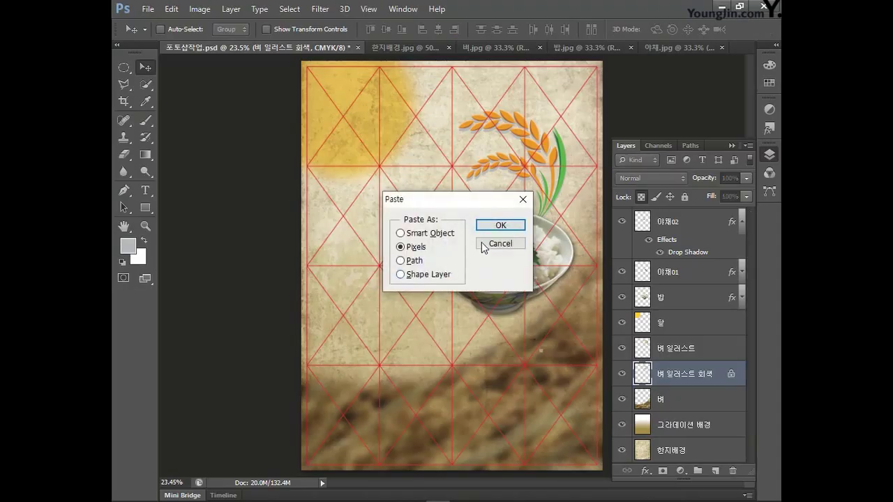
left_click(505, 225)
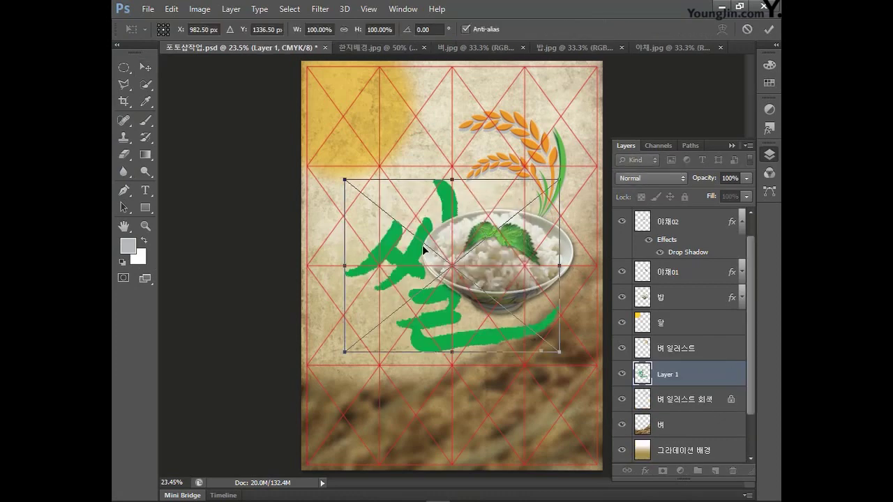
- Scale down the pasted 쌀 calligraphy and place it over the moon's lower-right edge, beside the rice plant
left_click_drag(560, 351, 513, 293)
left_click_drag(393, 288, 380, 214)
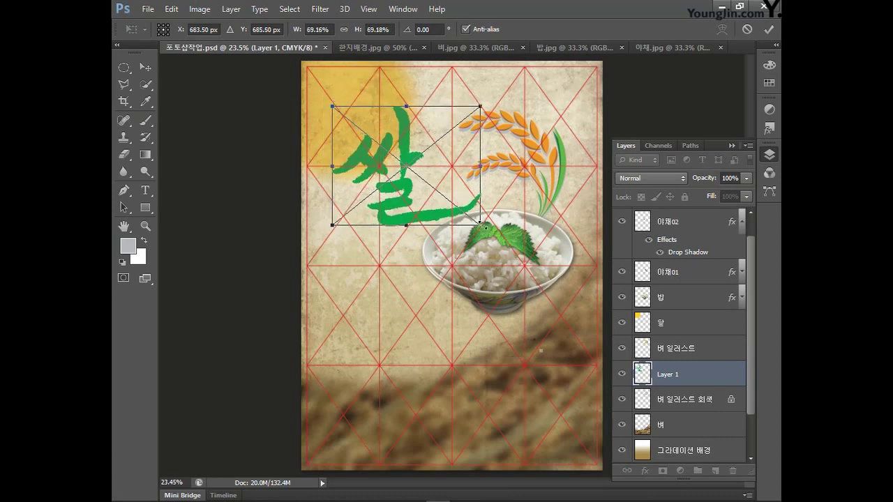
left_click_drag(484, 228, 475, 216)
key("Return")
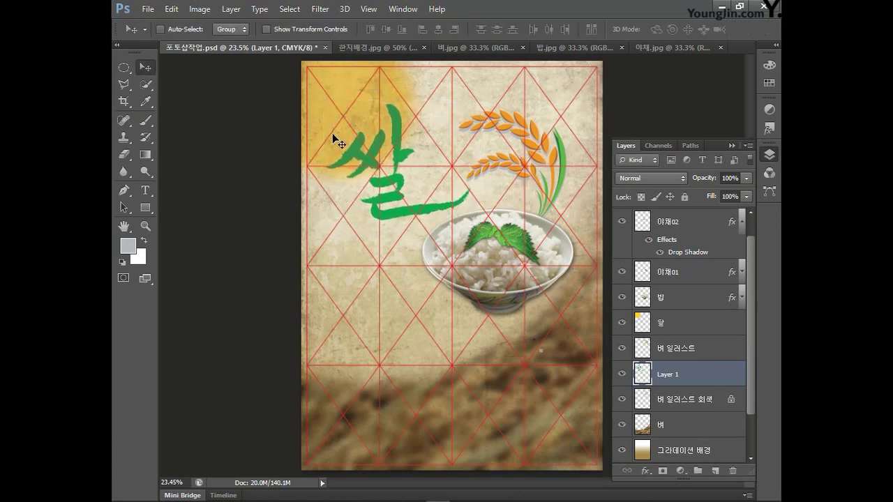
- Rename the pasted calligraphy layer as 캘리그라피, move it directly below 그리드, and collapse the effects of 야채02
double_click(675, 374)
type("캘리그라")
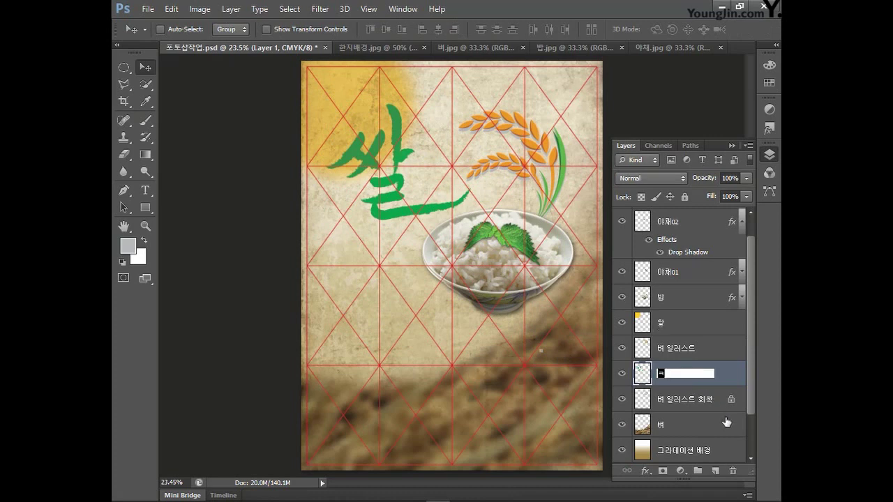
type("피")
key("Return")
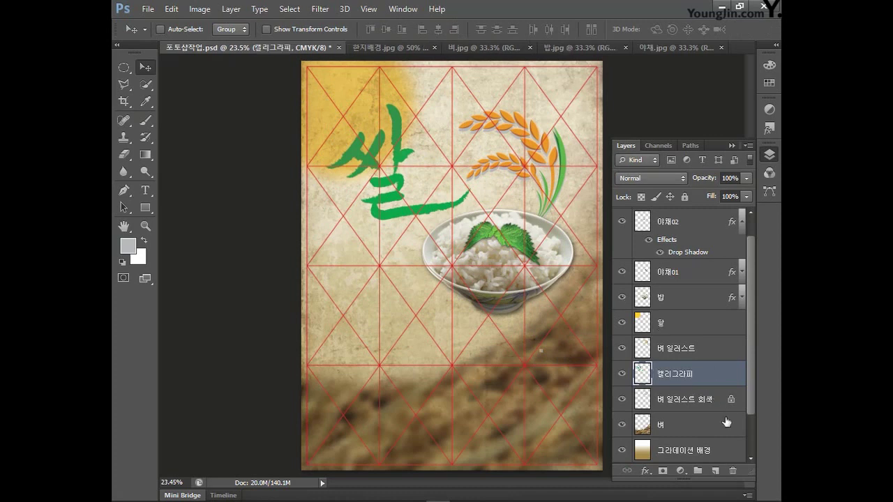
left_click_drag(713, 380, 739, 214)
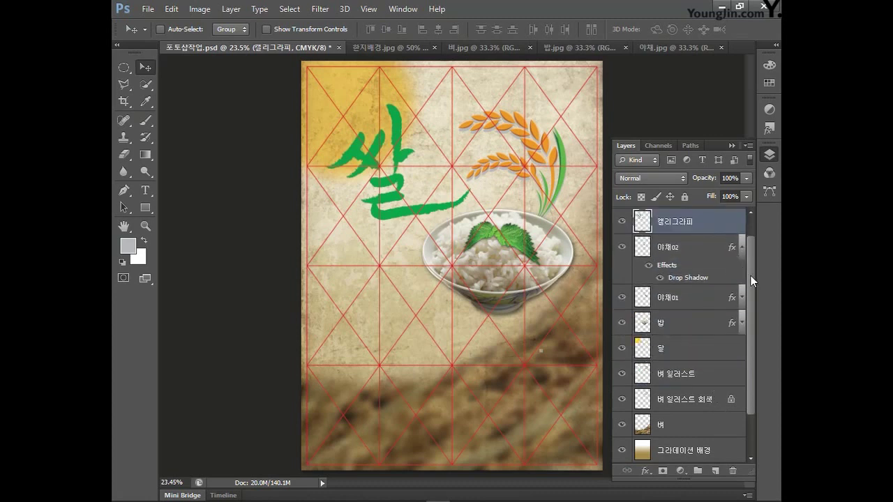
left_click_drag(751, 275, 756, 217)
left_click(742, 272)
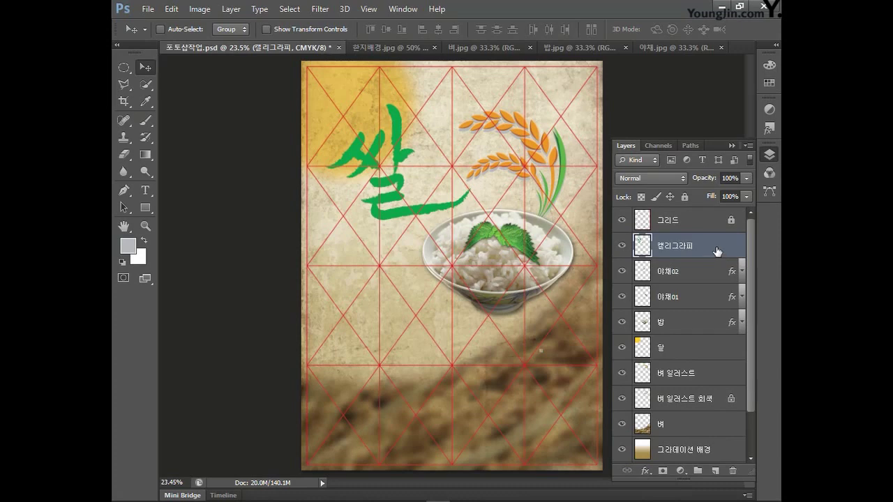
- Add a drop shadow to the 캘리그라피 layer with the shadow color C50 M55 Y85 K65
double_click(716, 250)
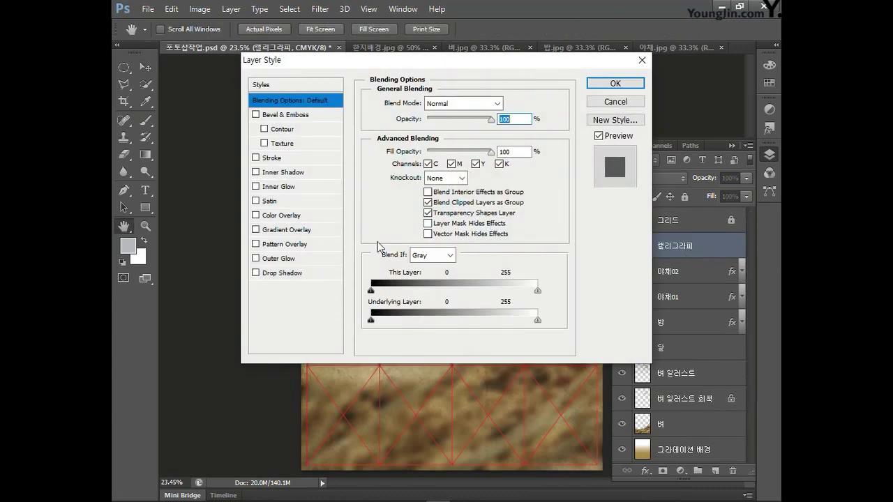
left_click(274, 276)
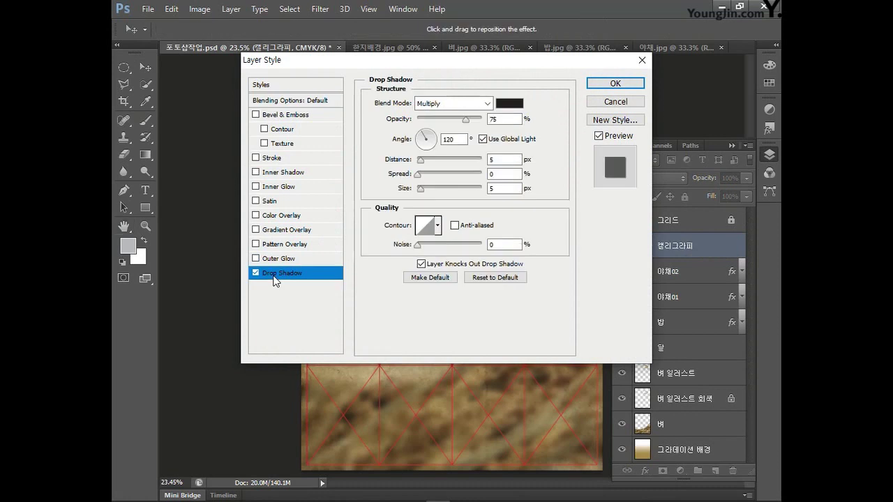
left_click(503, 103)
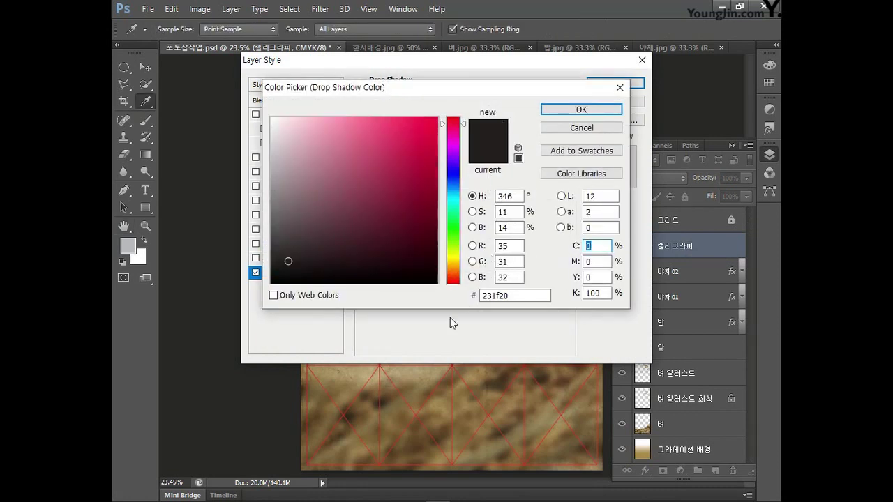
type("50")
key("Tab")
type("5585")
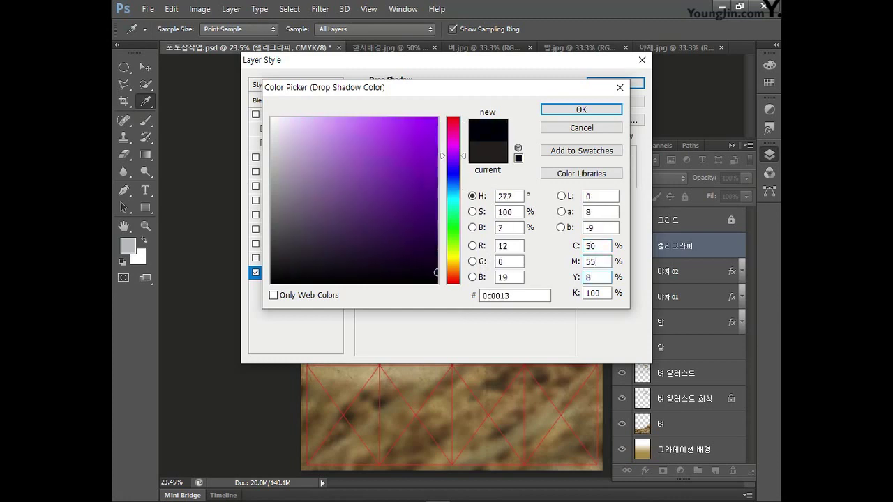
key("Tab")
type("65")
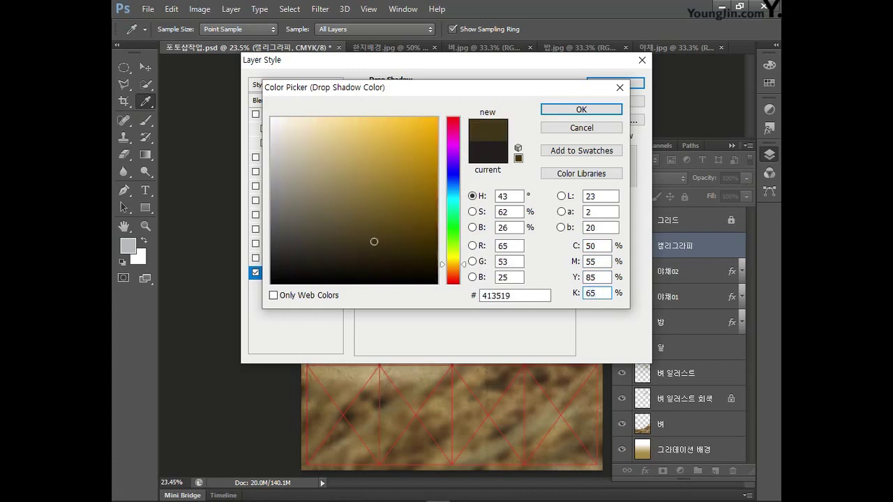
left_click(577, 110)
- Set the calligraphy's drop shadow to a distance of 14 px and a size of 0 px, and apply it
left_click(516, 162)
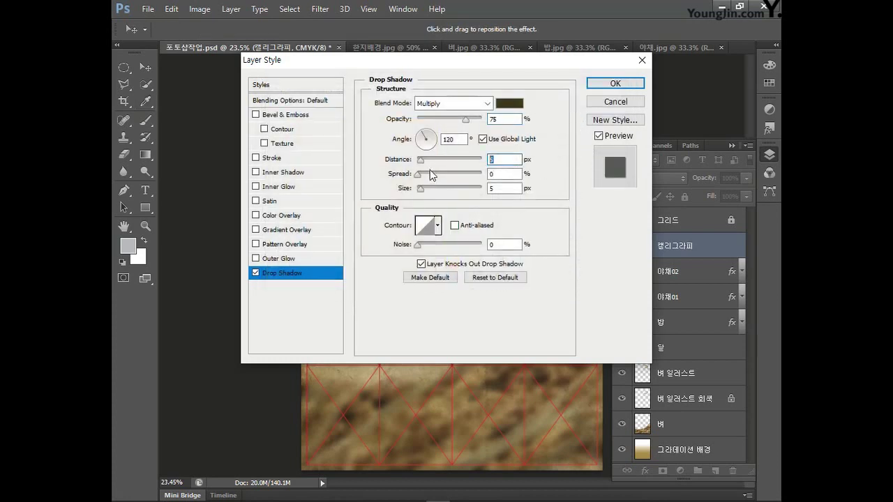
type("14")
left_click(498, 188)
type("0")
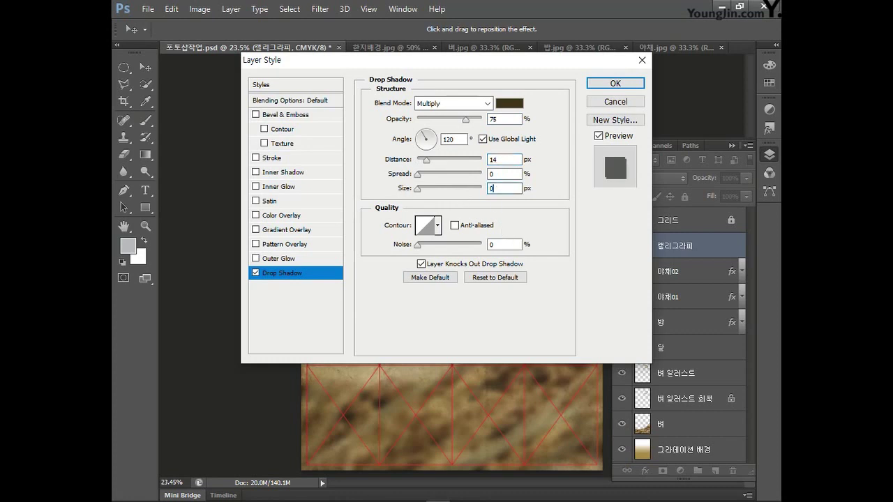
left_click(611, 85)
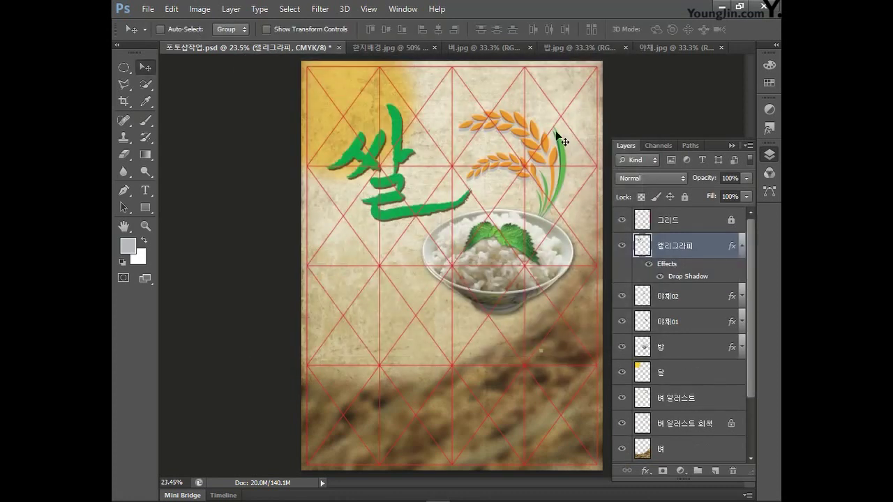
- Add the two-line text "가족과 함께하는 / 천년의 향" over the moon, above the 쌀 calligraphy
left_click(145, 190)
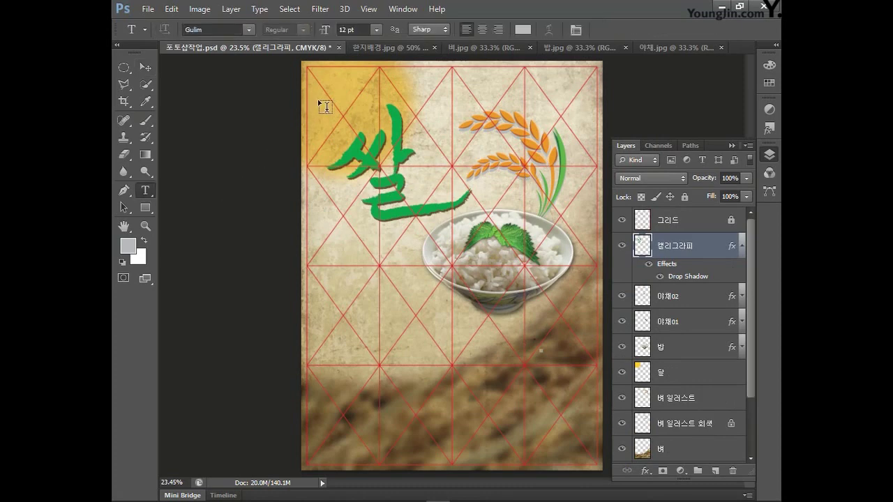
scroll(331, 111, "up", 3)
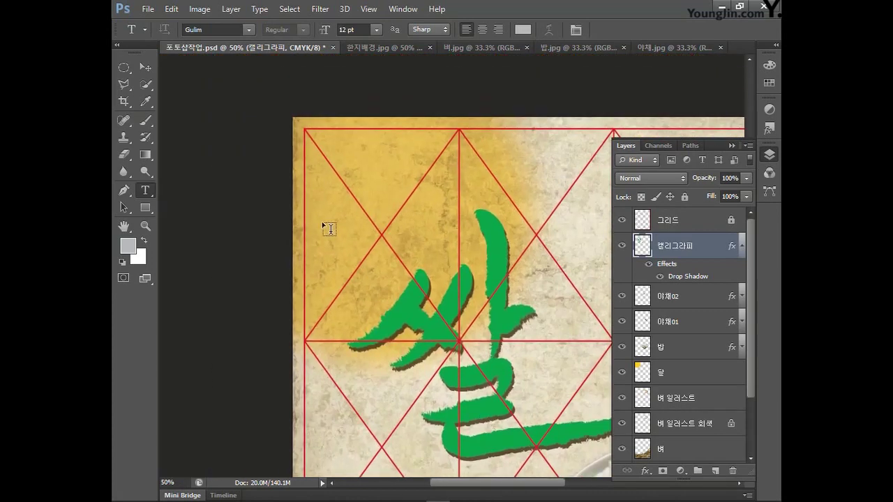
left_click(329, 198)
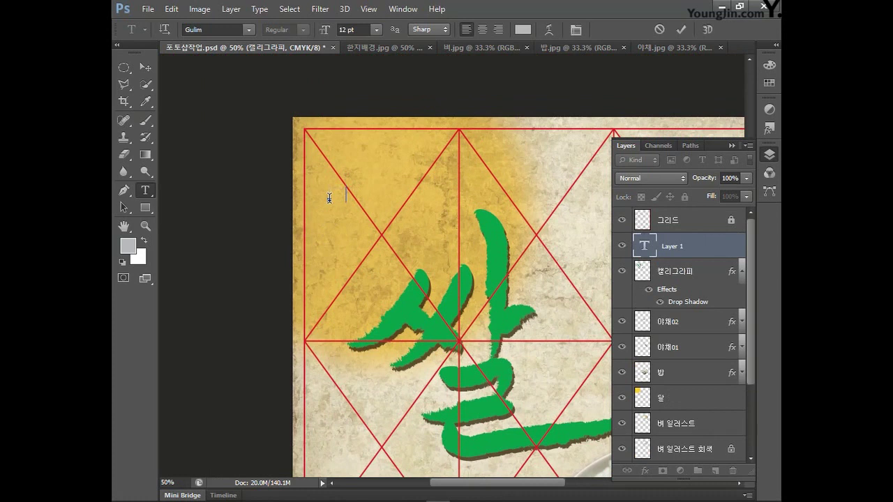
type("쌀")
type("하는")
key("Return")
type("천년의 쌀")
key("ctrl+Return")
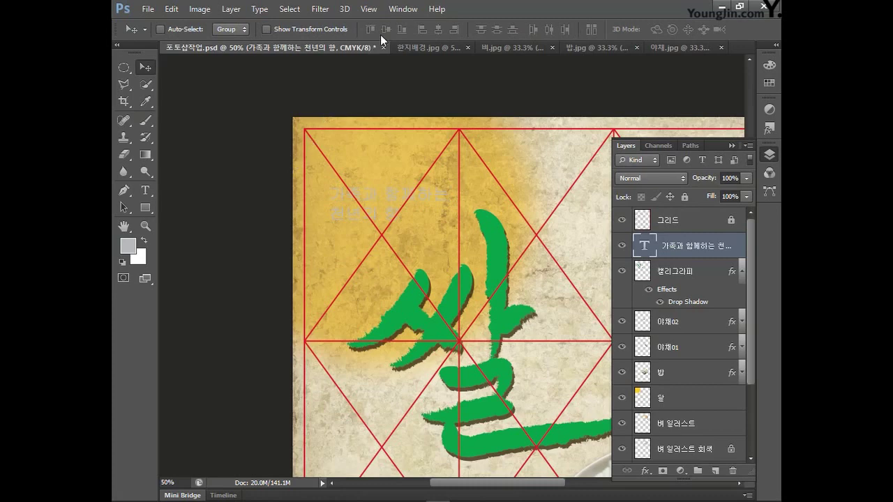
- Color the slogan text white and move it down closer to the 쌀 calligraphy
left_click(403, 9)
left_click(412, 147)
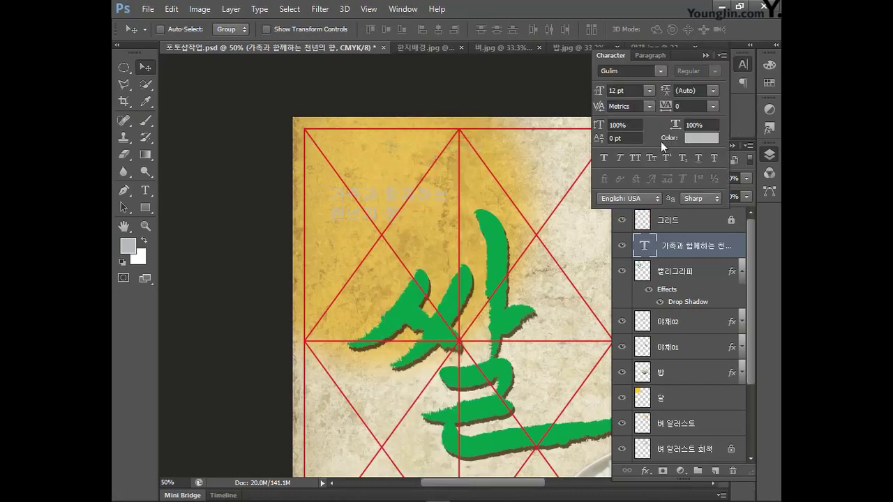
left_click(699, 139)
left_click(272, 118)
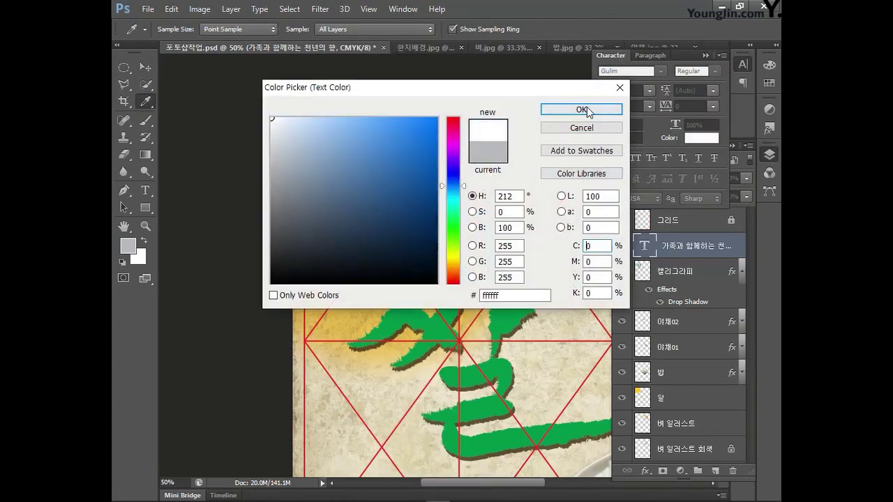
left_click(582, 110)
left_click_drag(434, 196, 439, 244)
- Set the slogan text to the Maplestory Light font at 16 pt
left_click(660, 71)
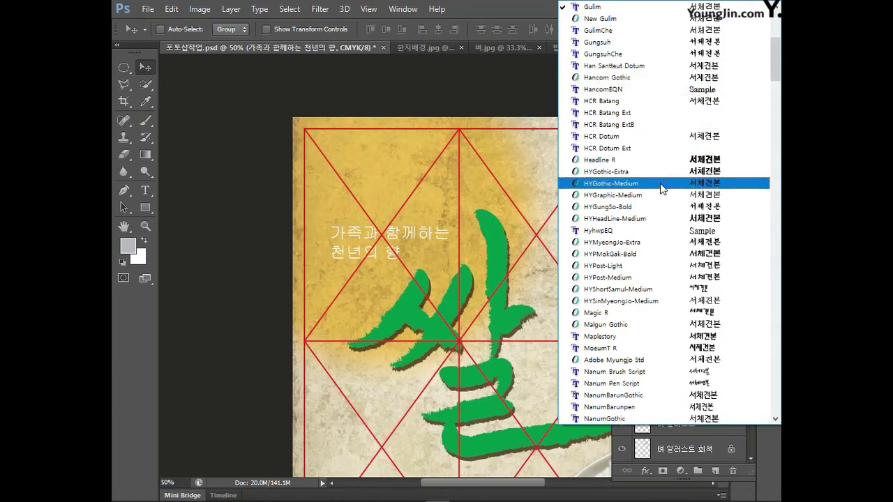
left_click(668, 337)
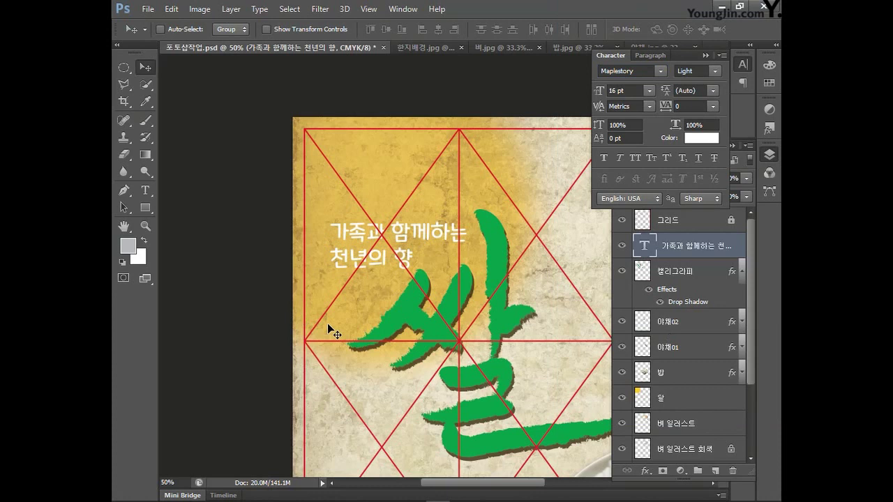
left_click(747, 61)
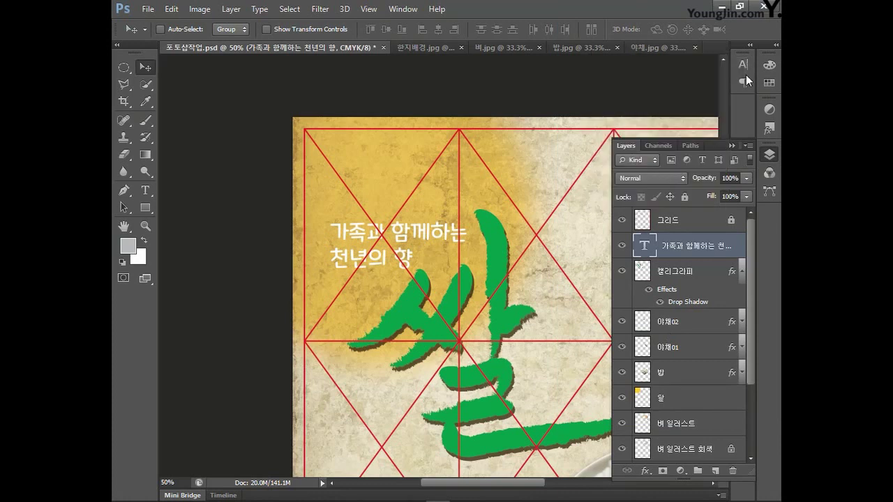
- Copy the four-tile 문화축제 title from the Illustrator artwork and paste it as pixels into the Photoshop poster
left_click(125, 226)
double_click(125, 226)
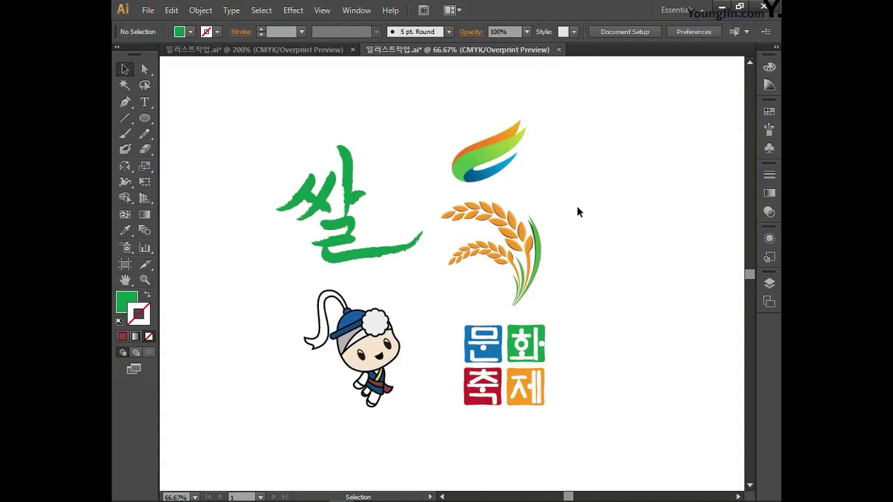
left_click_drag(587, 439, 439, 322)
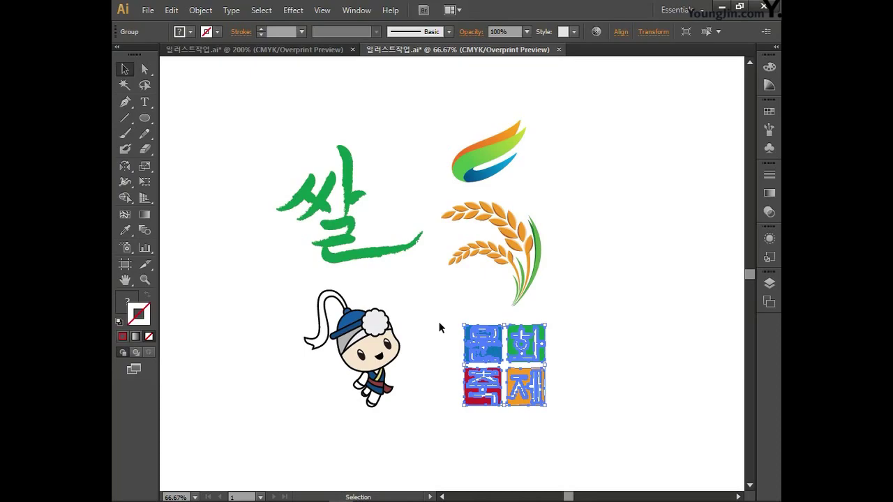
key("alt+Tab")
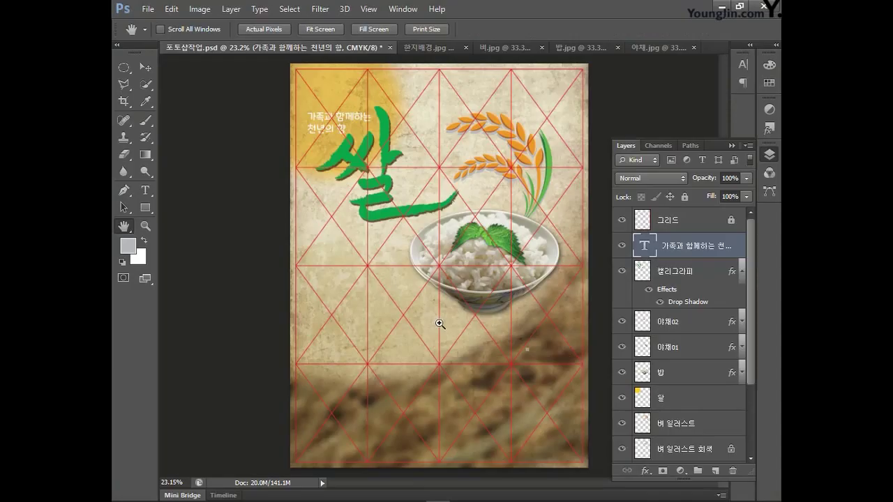
key("ctrl+v")
left_click(501, 226)
- Scale down the 문화축제 title, place it below the 쌀 calligraphy, and rename its layer as 로고타이틀
left_click_drag(498, 206, 370, 254)
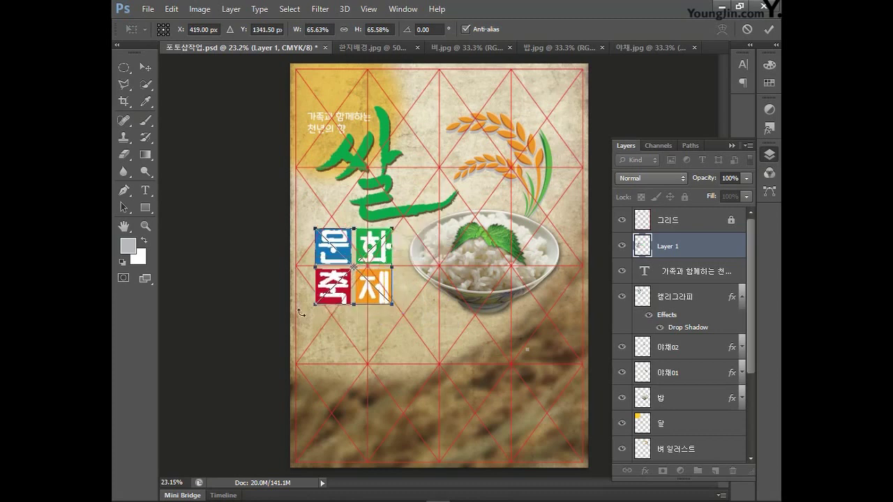
key("Return")
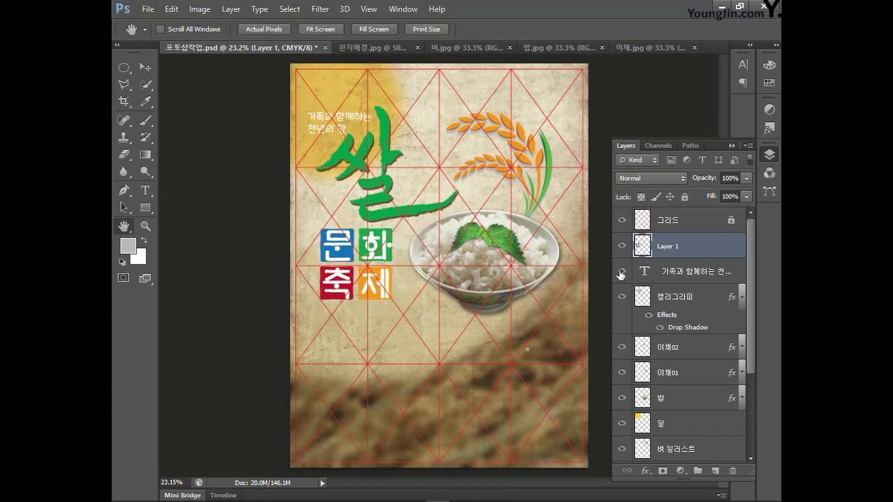
double_click(668, 246)
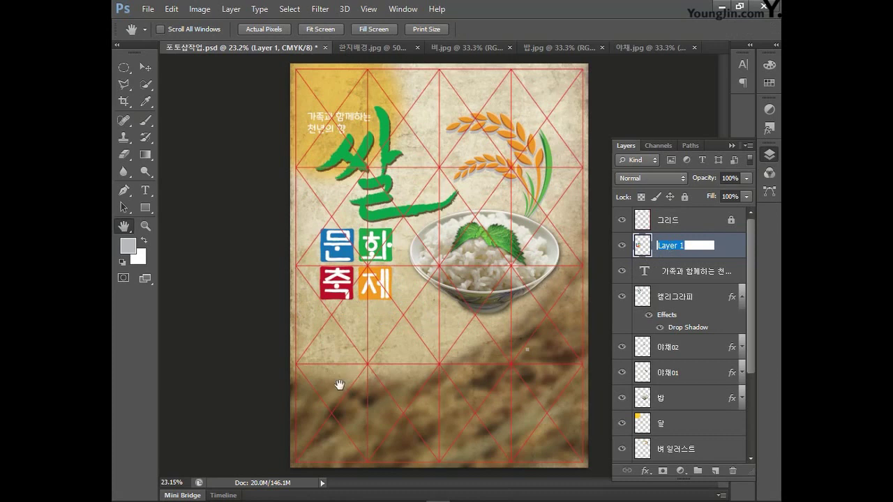
type("로고타이틀")
key("Return")
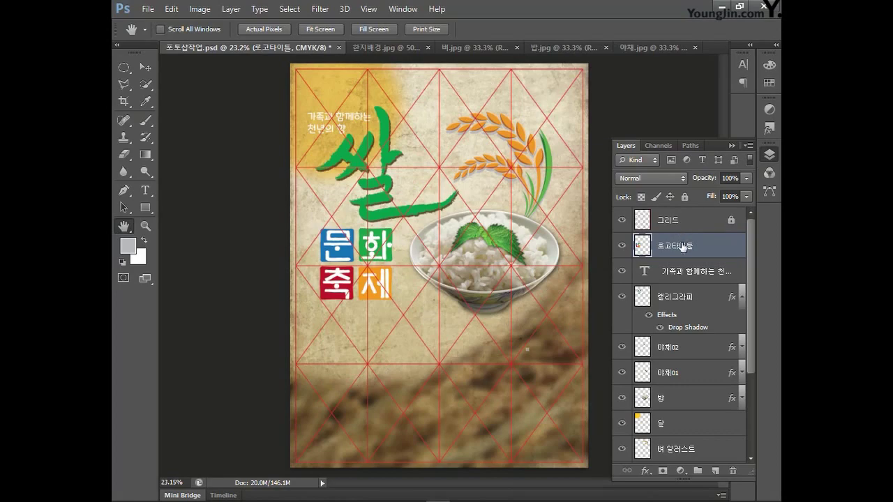
- Copy the character in the blue hat from the Illustrator artwork and paste it as pixels into the Photoshop poster
key("alt+Tab")
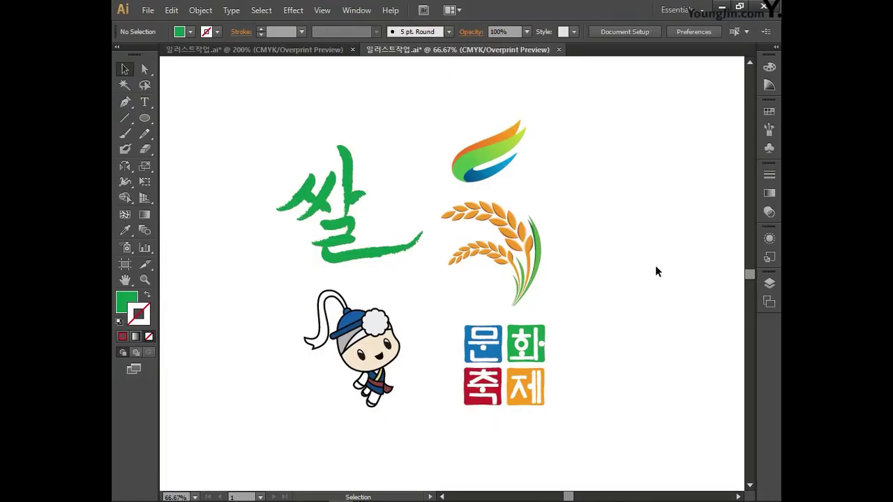
left_click_drag(269, 296, 455, 440)
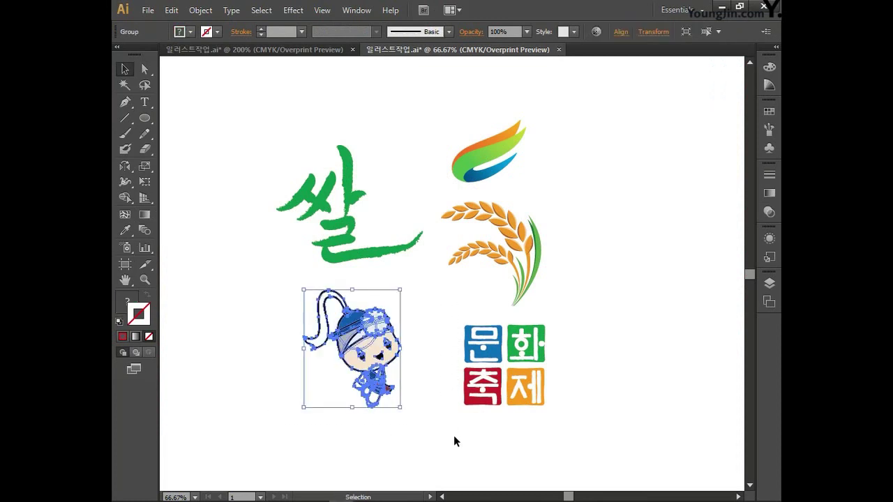
key("alt+Tab")
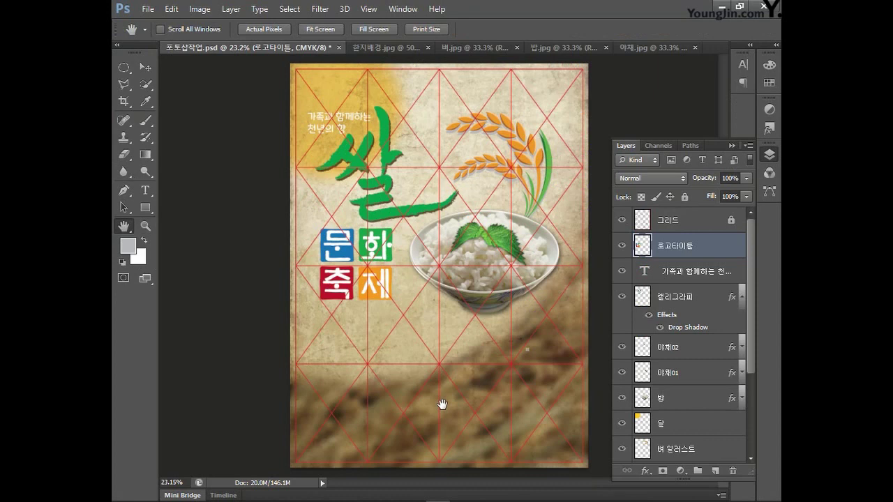
key("ctrl+v")
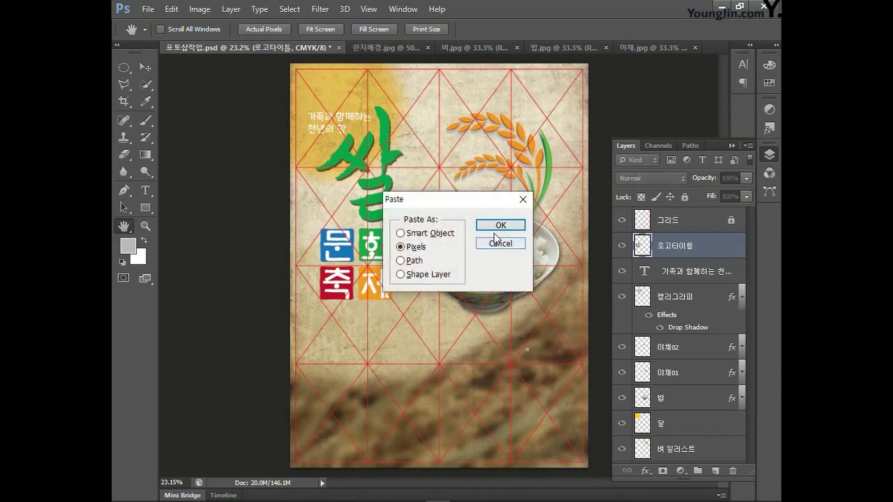
left_click(496, 223)
- Scale down the character, place it in the poster's lower-left area, and rename its layer as 캐릭터
left_click_drag(508, 183, 378, 359)
left_click_drag(298, 334, 319, 362)
left_click_drag(380, 411, 370, 393)
key("Return")
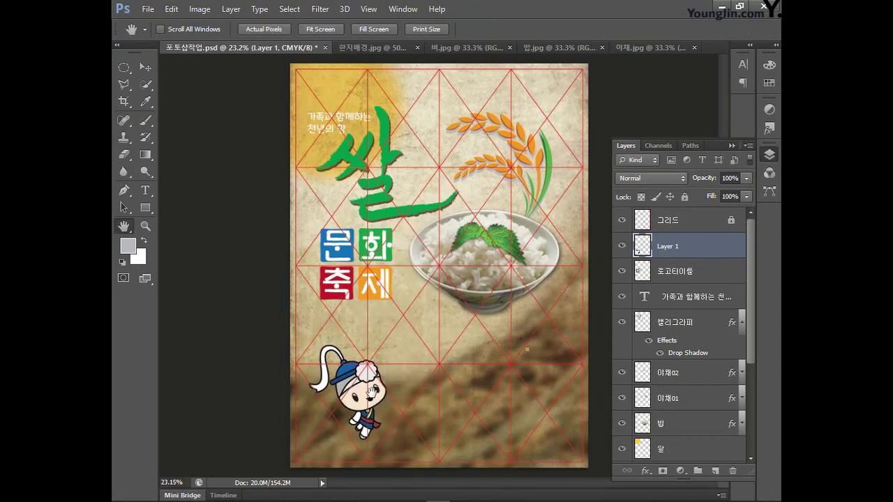
double_click(666, 247)
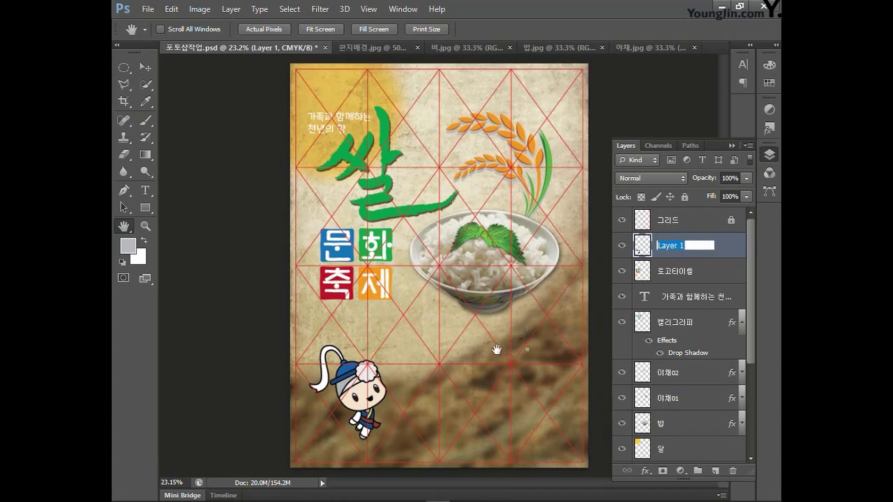
type("캐릭터")
key("Return")
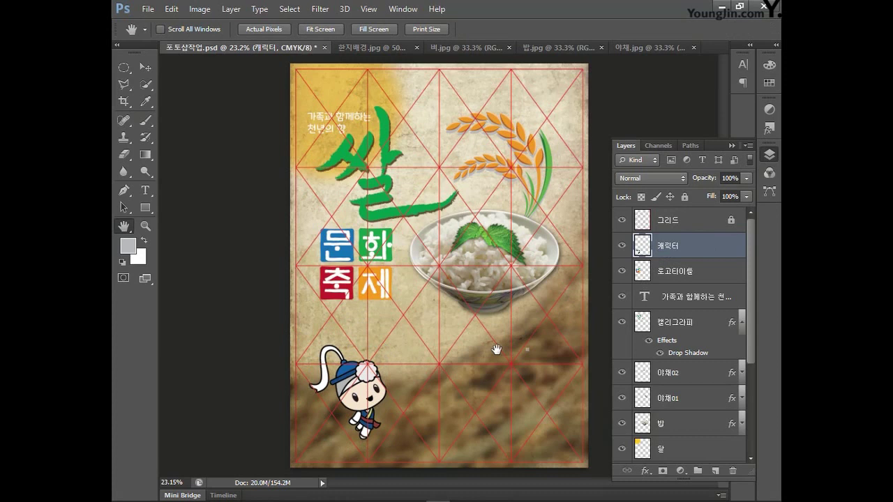
- Create a new layer named 그림자 and place it directly beneath the 캐릭터 layer
left_click(716, 471)
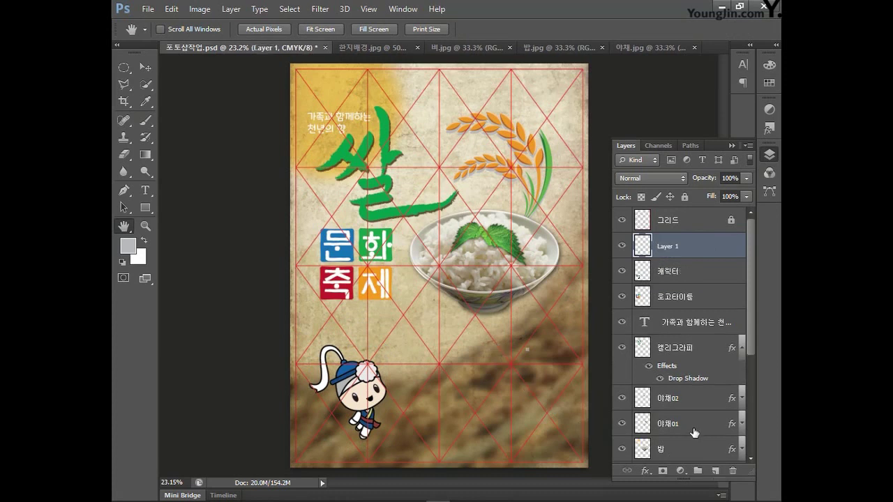
double_click(666, 247)
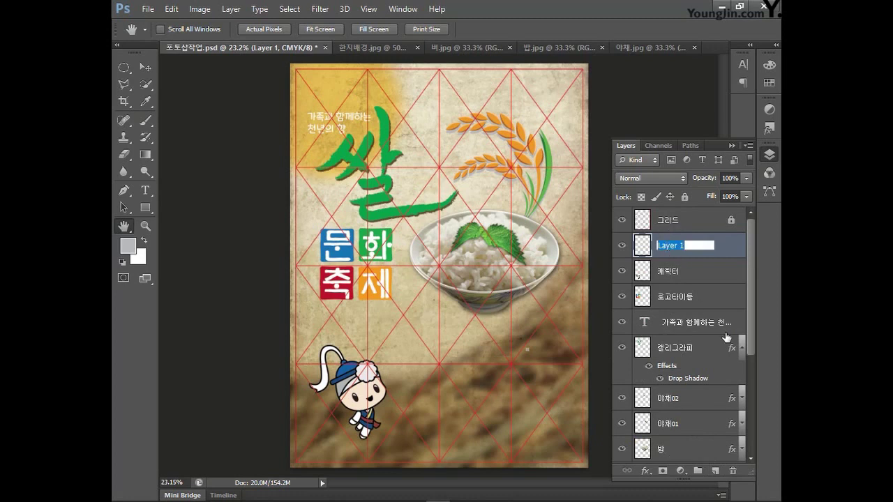
type("그림자")
key("Return")
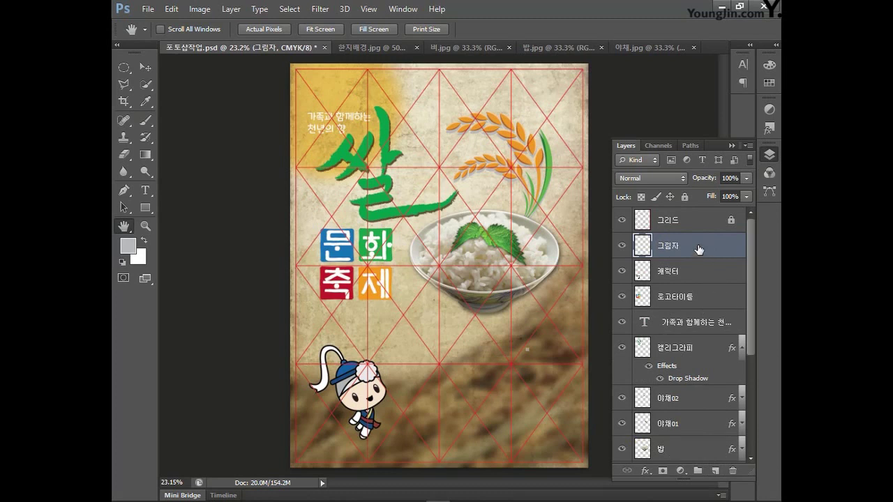
left_click_drag(699, 251, 703, 288)
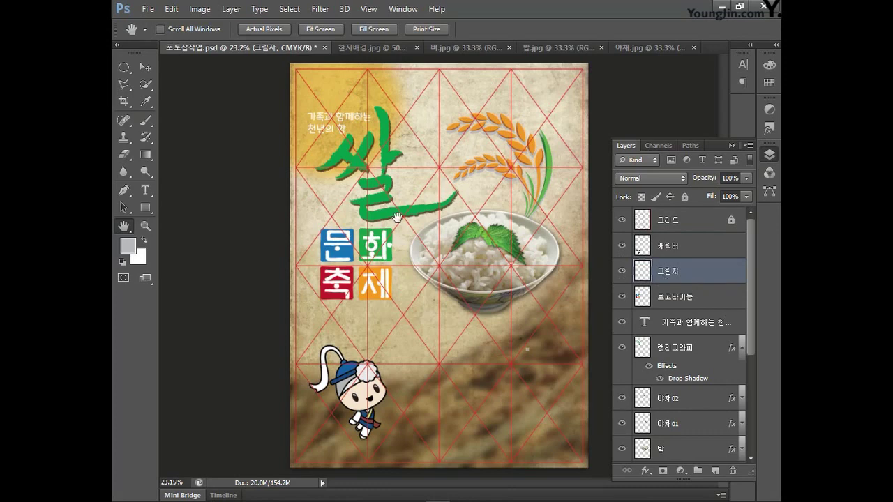
- Make a flat elliptical selection around the character's feet on the 그림자 layer
left_click(124, 67)
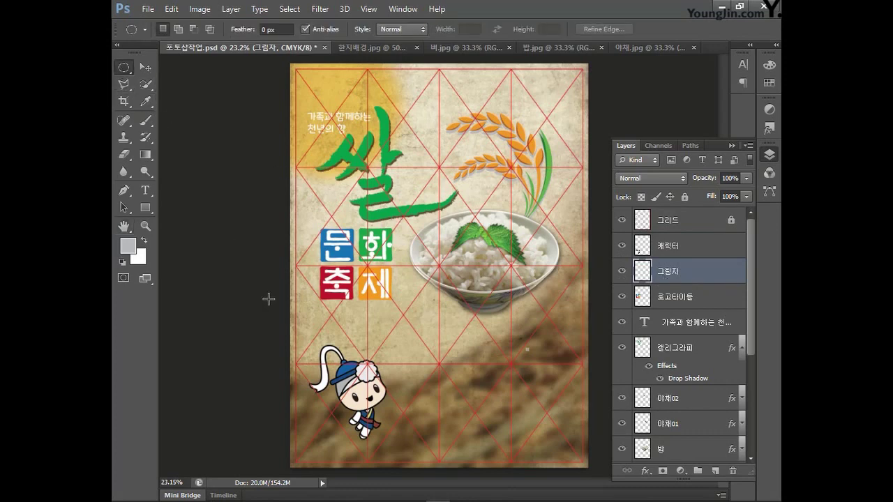
key("ctrl+plus")
key("ctrl+plus")
scroll(269, 298, "down", 10)
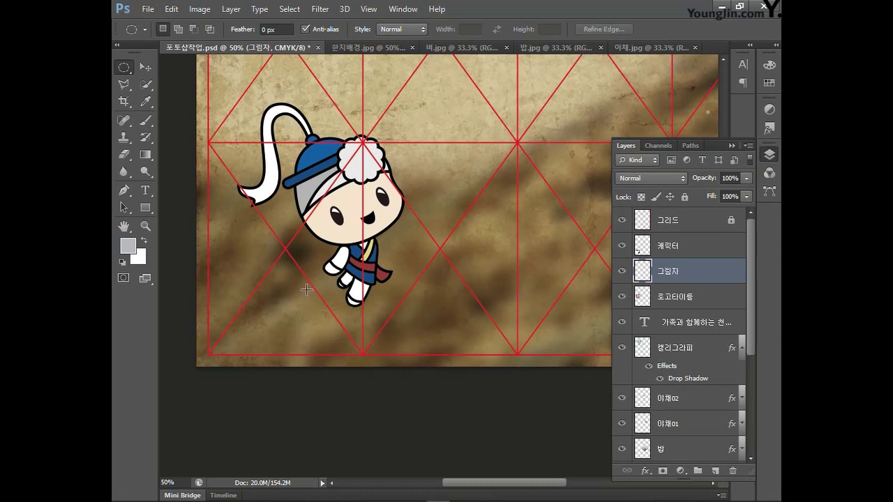
left_click_drag(314, 289, 388, 310)
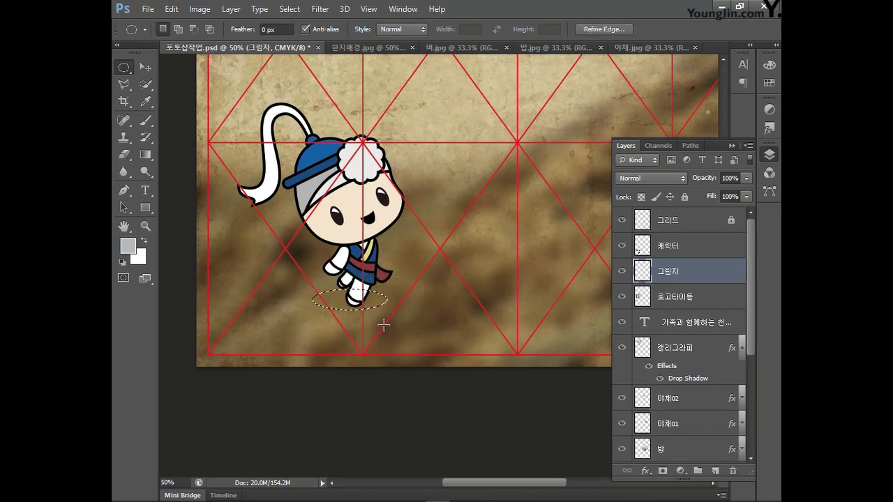
- Set the foreground color to CMYK 0, 0, 0, 100
left_click(128, 246)
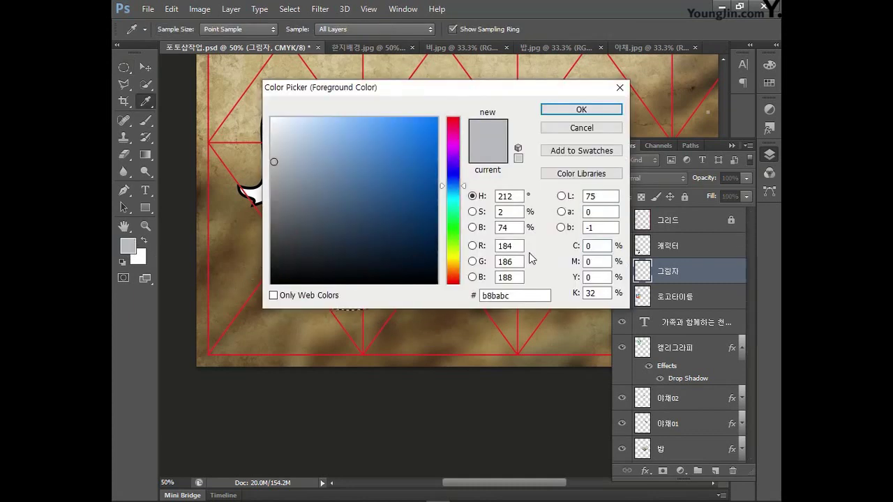
left_click(598, 250)
type("0")
key("Tab")
type("0")
key("Tab")
type("0")
key("Tab")
type("100")
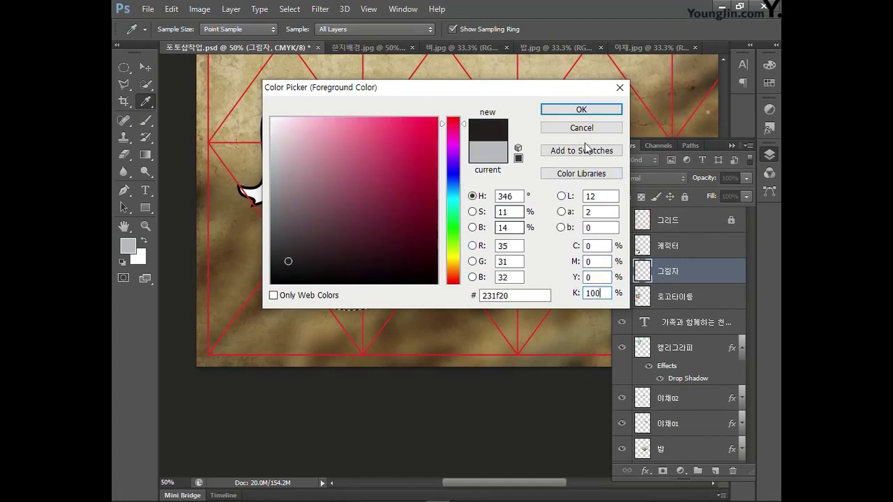
left_click(583, 111)
key("m")
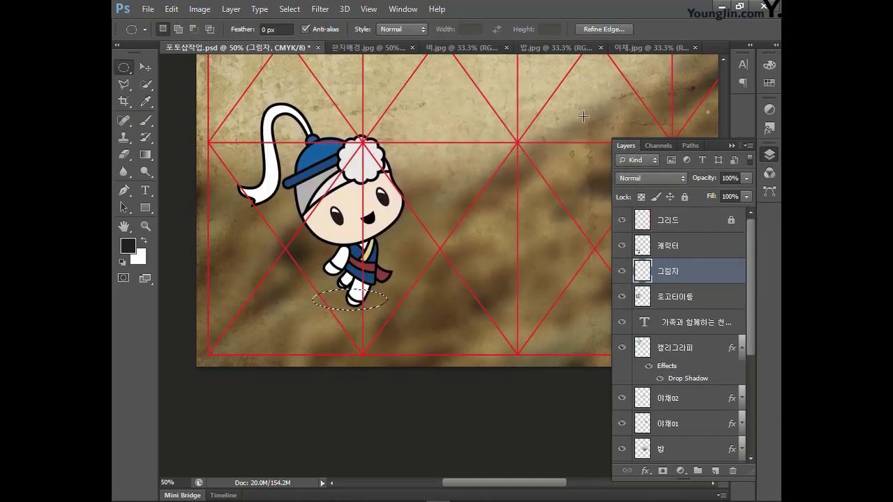
- Fill the ellipse with the foreground color, set the 그림자 layer's opacity to 40%, and clear the selection
key("alt+BackSpace")
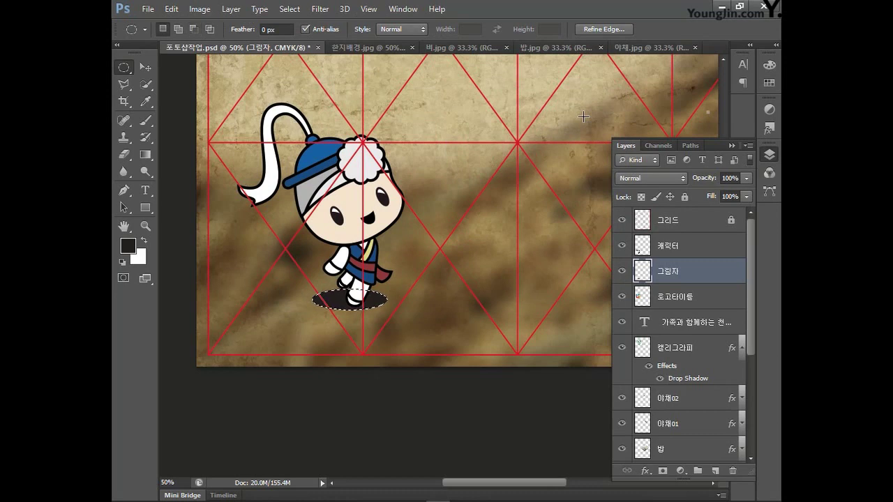
left_click(737, 178)
type("40")
key("Return")
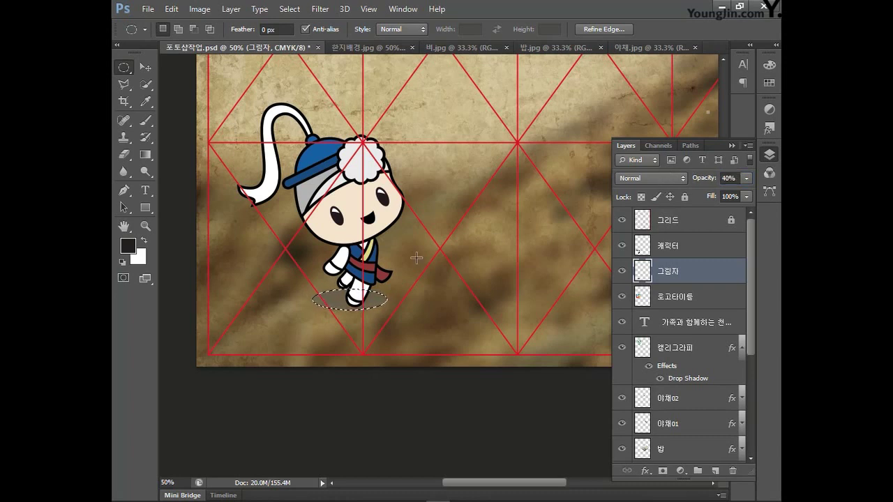
key("ctrl+d")
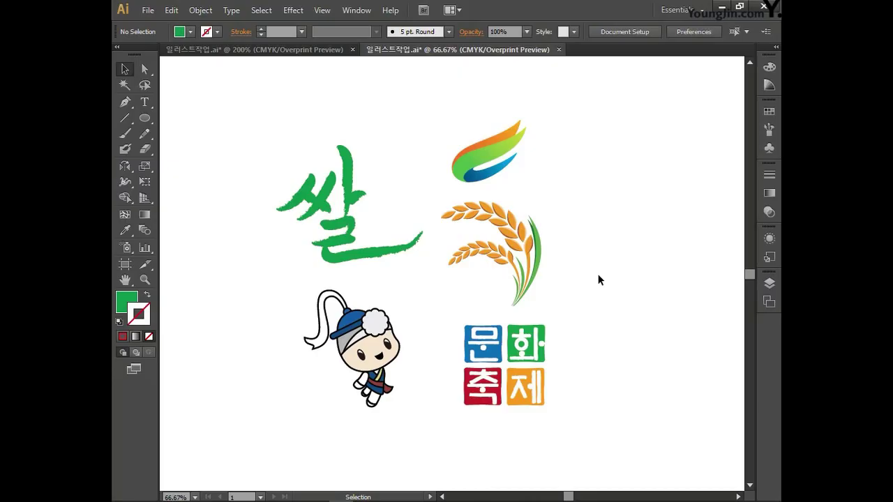
- Copy the orange, green and blue swoosh logo from the Illustrator artwork and paste it as pixels into the Photoshop poster
left_click_drag(444, 113, 543, 194)
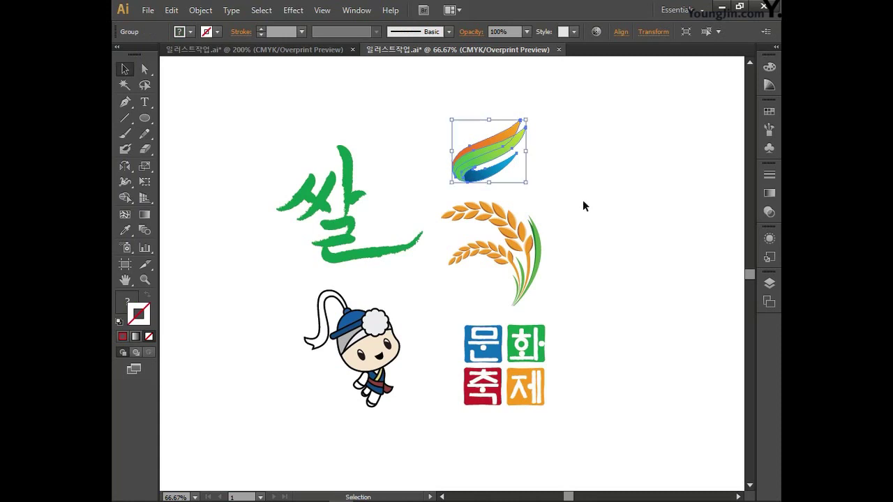
key("alt+Tab")
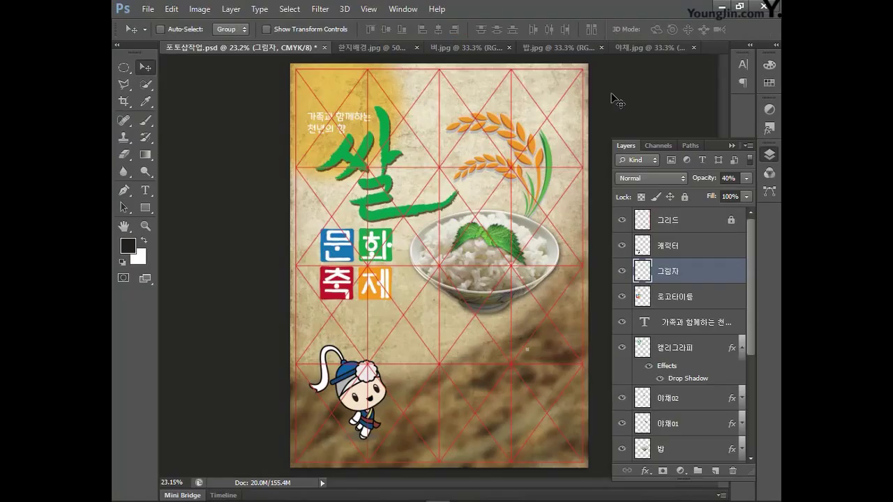
key("ctrl+v")
left_click(491, 224)
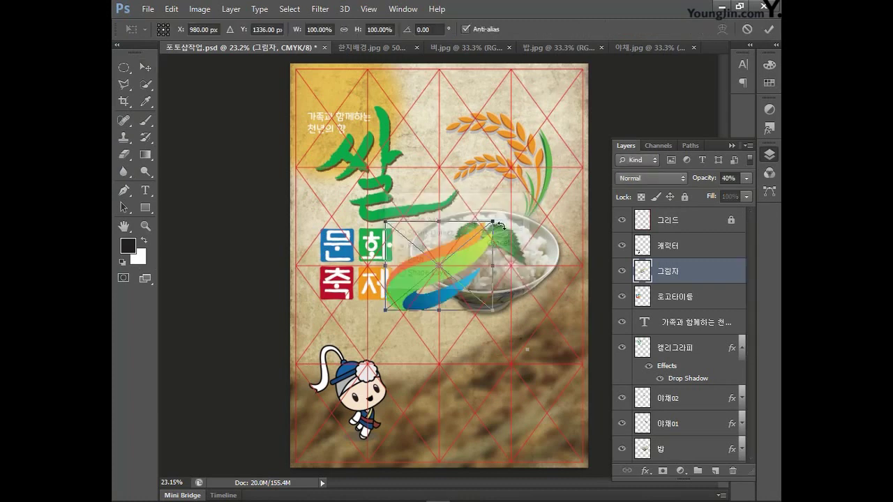
- Scale down the swoosh logo, place it above the rice ears near the poster's upper-right corner, and rename its layer as 여주시 로고
left_click_drag(490, 225, 534, 90)
key("ctrl+plus")
left_click_drag(590, 134, 496, 257)
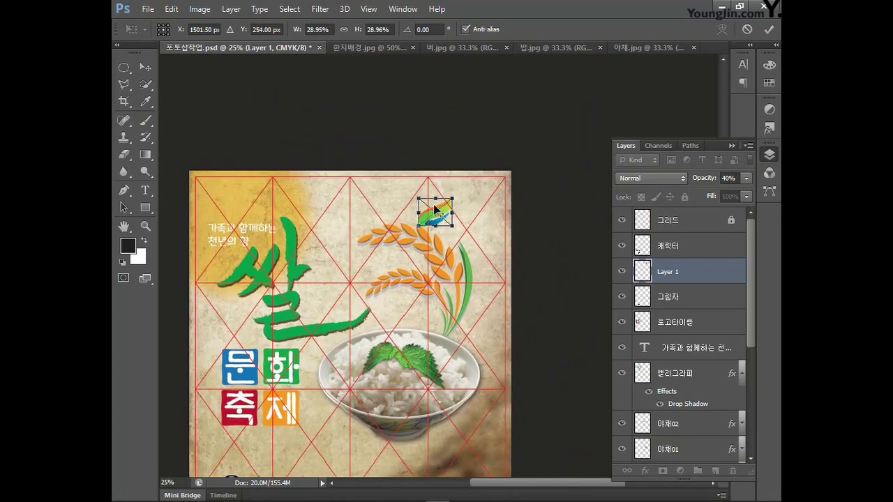
left_click_drag(453, 198, 453, 200)
key("Return")
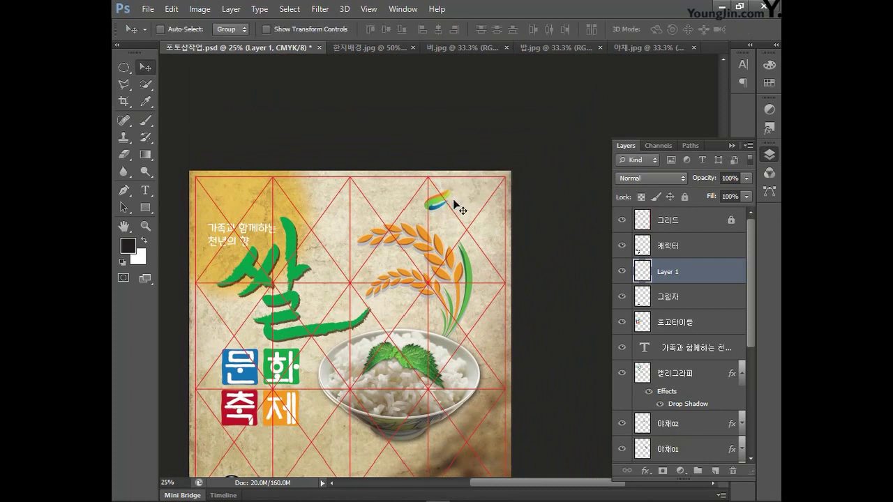
double_click(123, 226)
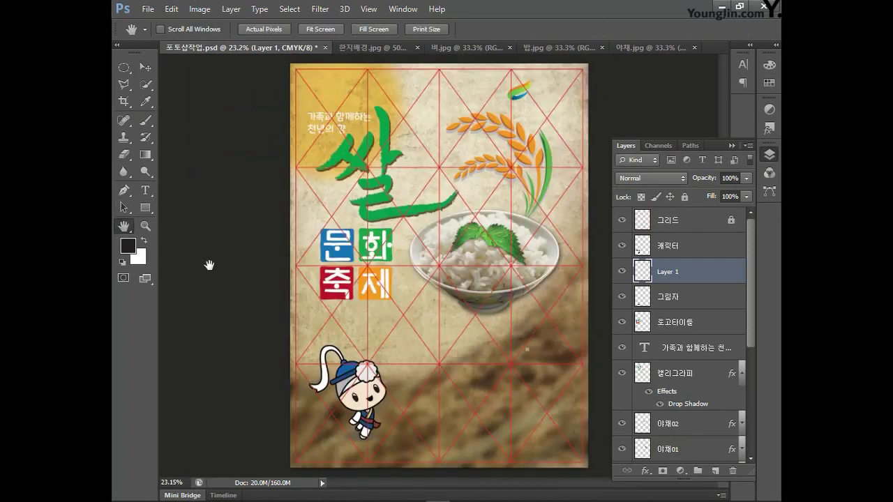
double_click(669, 273)
type("여주시 로고")
key("Return")
- Copy the rice-ear illustration from the Illustrator artwork and paste it as pixels into the Photoshop poster
key("alt+Tab")
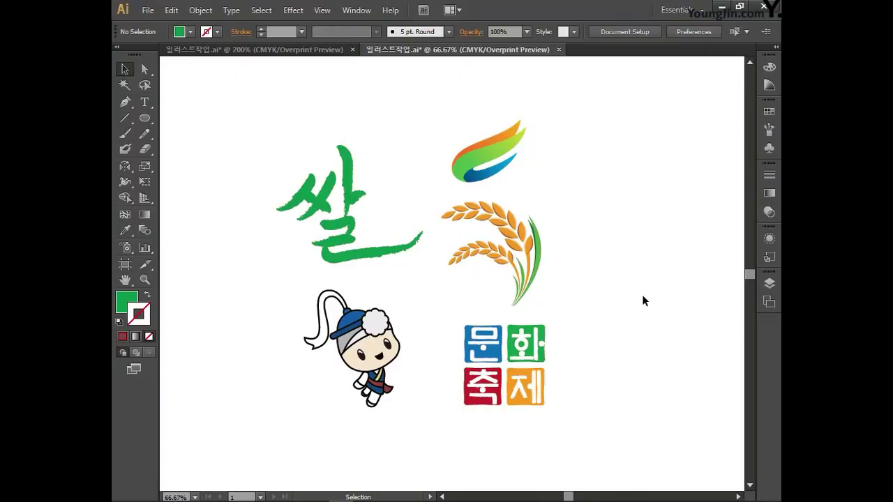
left_click_drag(633, 292, 477, 213)
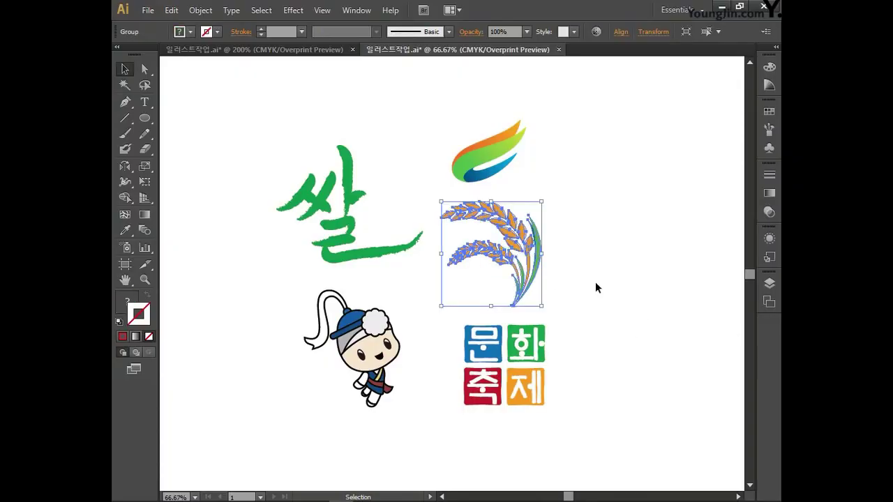
key("ctrl+c")
key("alt+Tab")
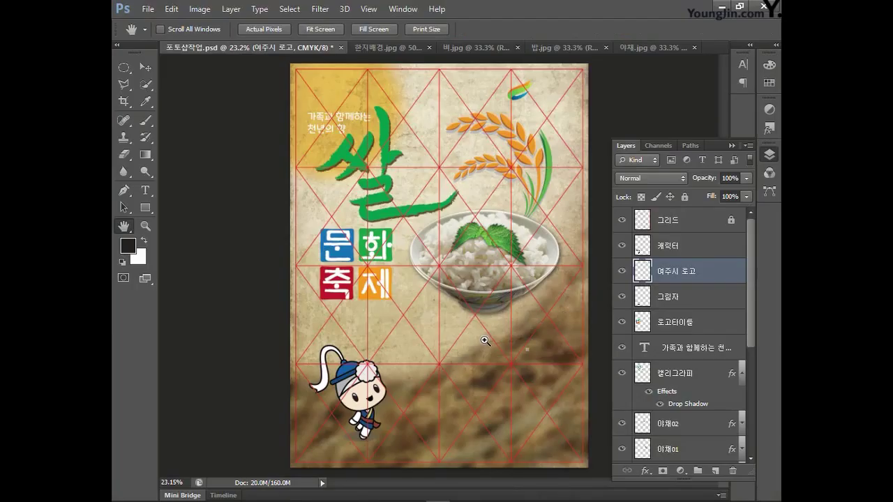
key("ctrl+v")
key("Return")
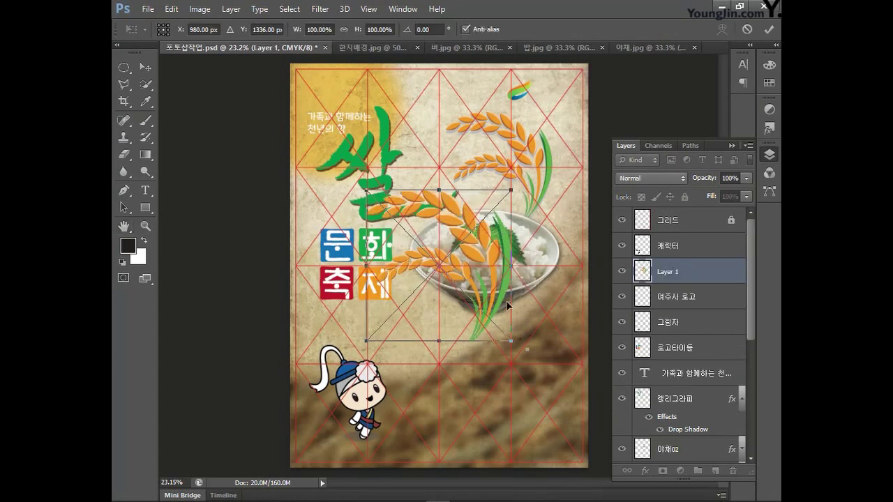
- Flip the pasted rice ears horizontally, scale them down, and place them to the right of the character near the poster's bottom
right_click(487, 297)
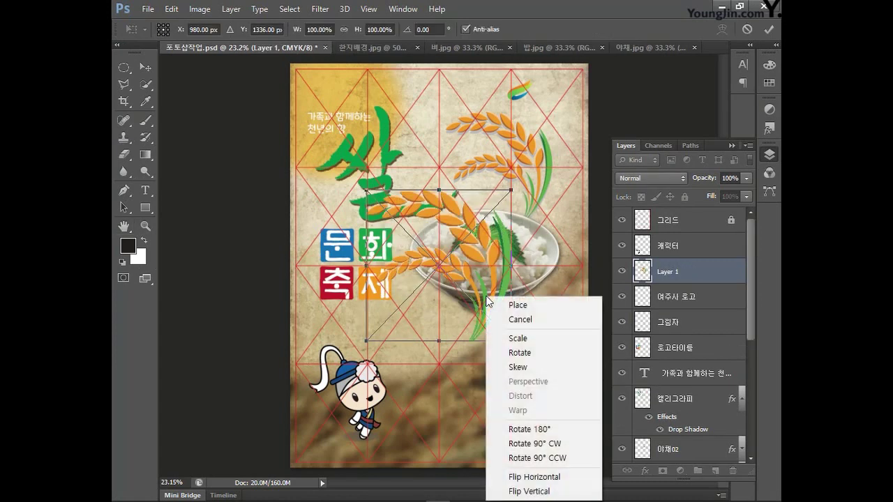
left_click(551, 477)
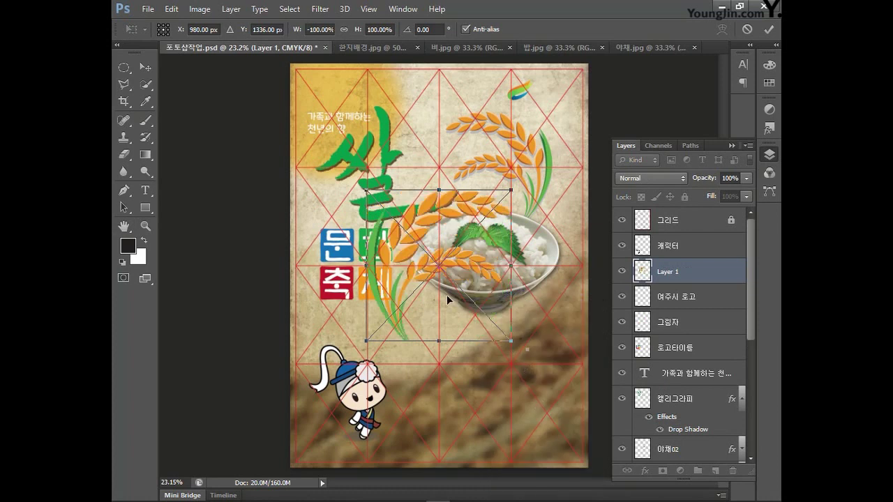
left_click_drag(399, 282, 459, 362)
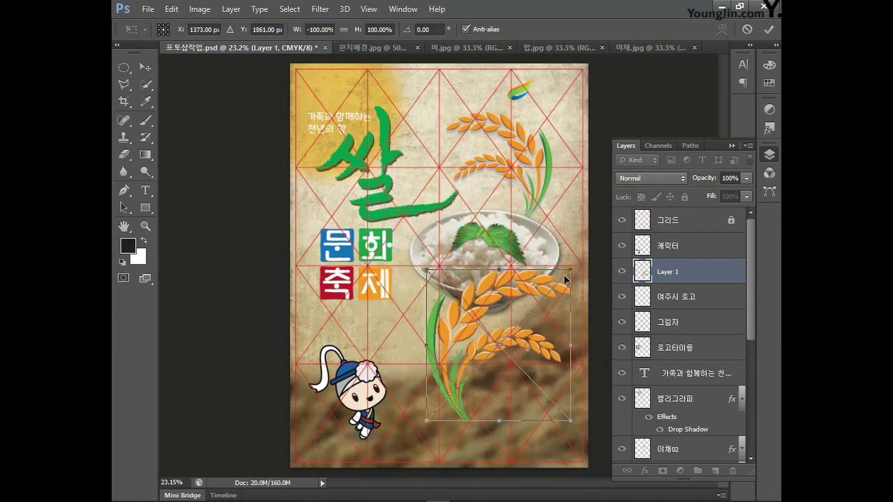
left_click_drag(572, 270, 489, 400)
key("Return")
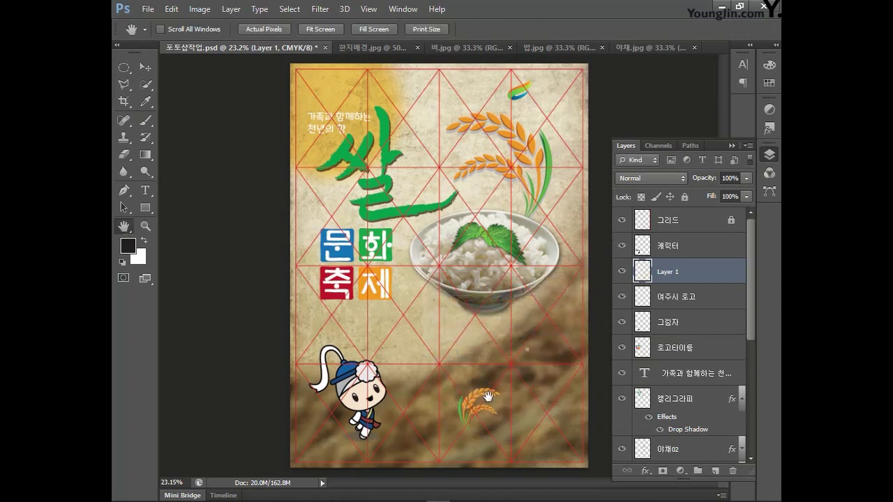
- Rename the small rice-ear layer as 흰색 벼 and lock its transparent pixels
double_click(668, 272)
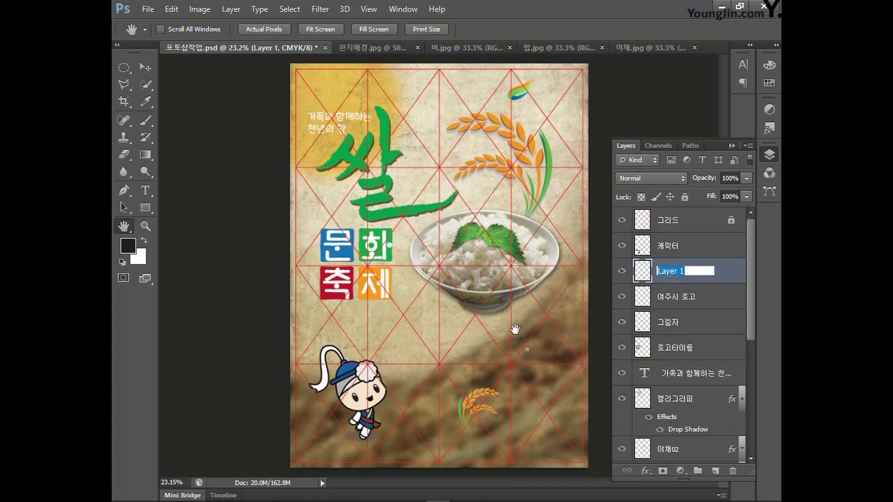
type("흰색 벼")
key("Return")
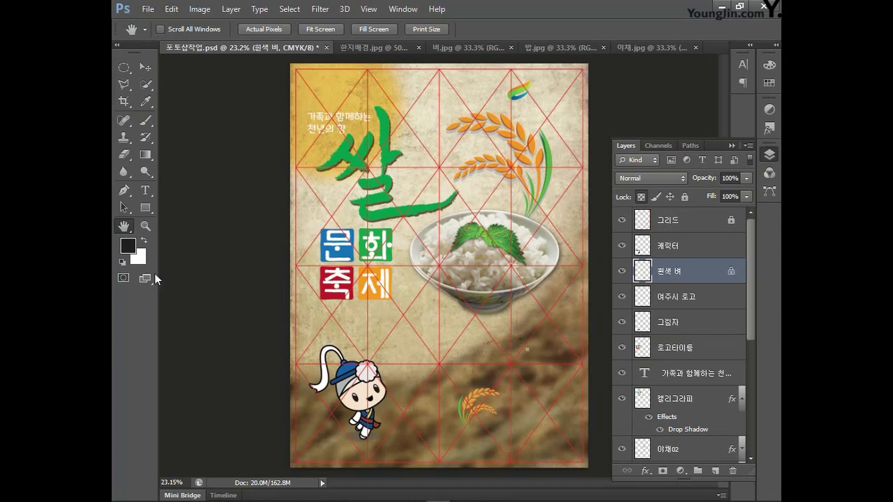
- Set the foreground color to white with K 0%, fill the 흰색 벼 artwork with it, and save the poster
left_click(128, 246)
double_click(592, 290)
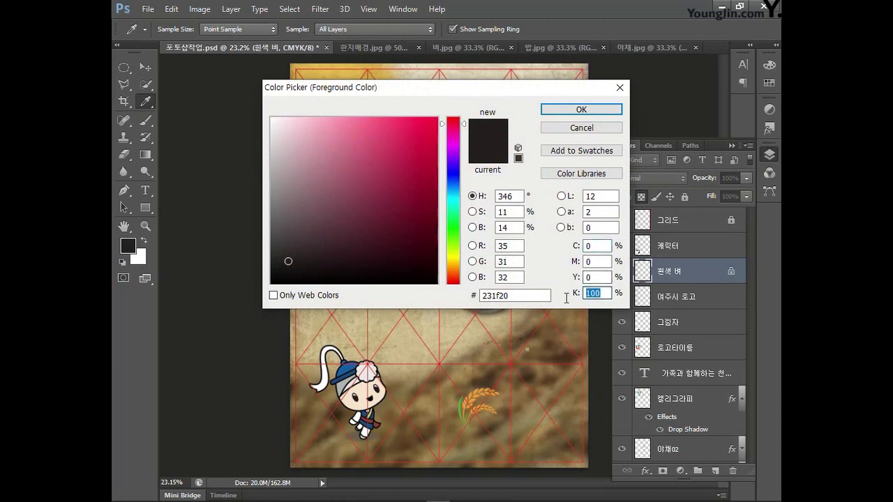
type("0")
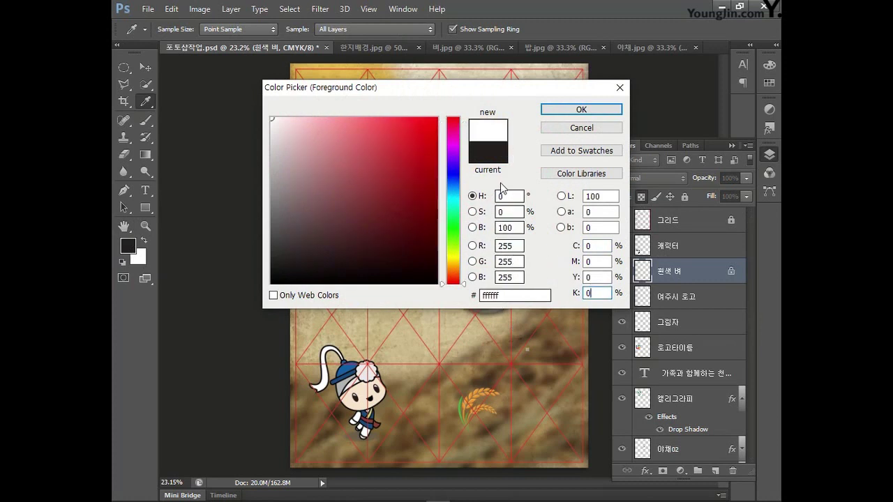
left_click(579, 110)
key("alt+BackSpace")
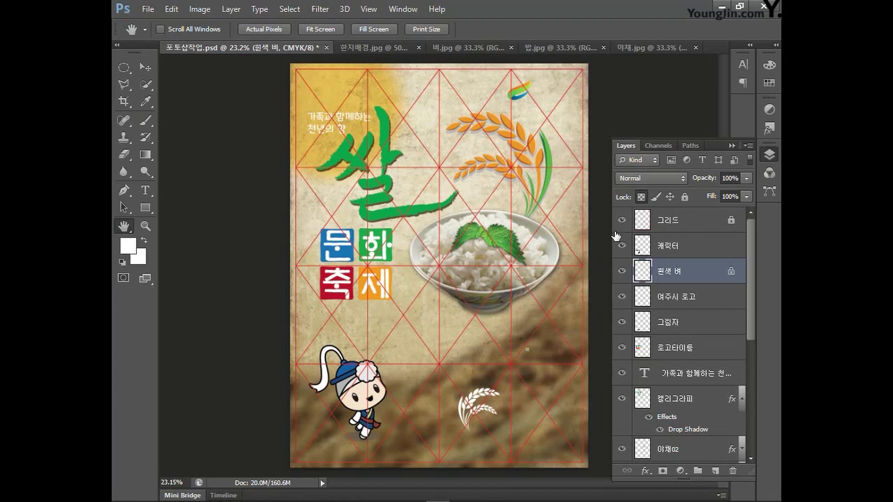
key("ctrl+s")
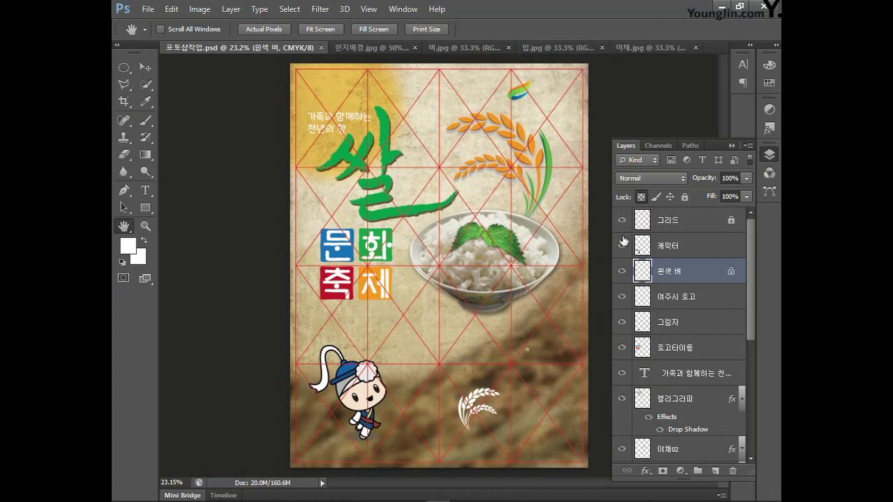
- Stamp all visible layers into a new layer above 캐릭터 and convert the document to RGB Color without flattening
left_click(691, 248)
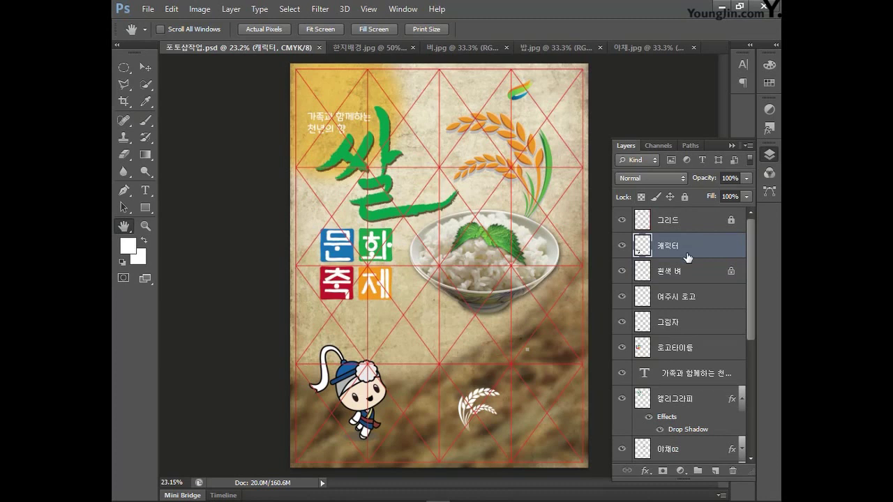
key("ctrl+shift+alt+e")
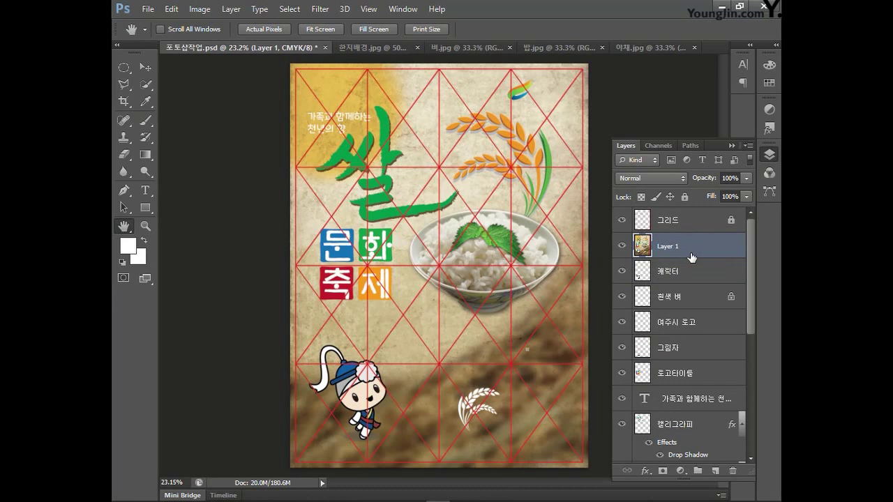
left_click(200, 9)
mouse_move(220, 25)
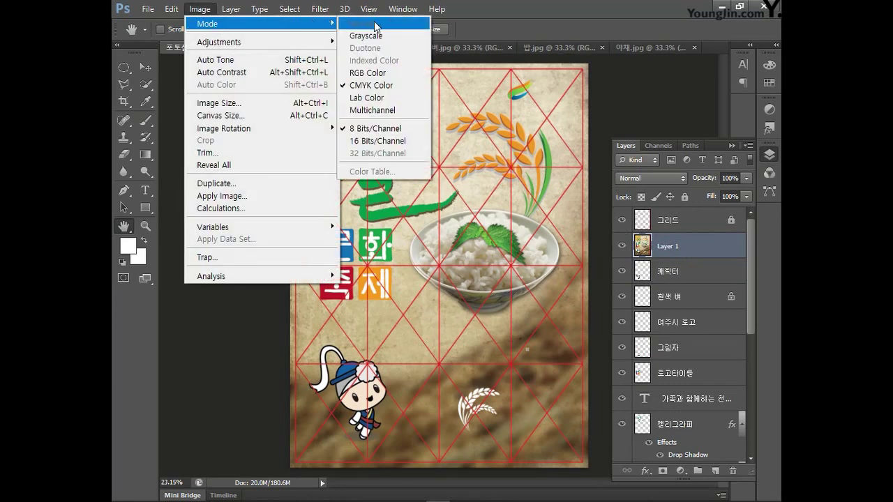
left_click(382, 69)
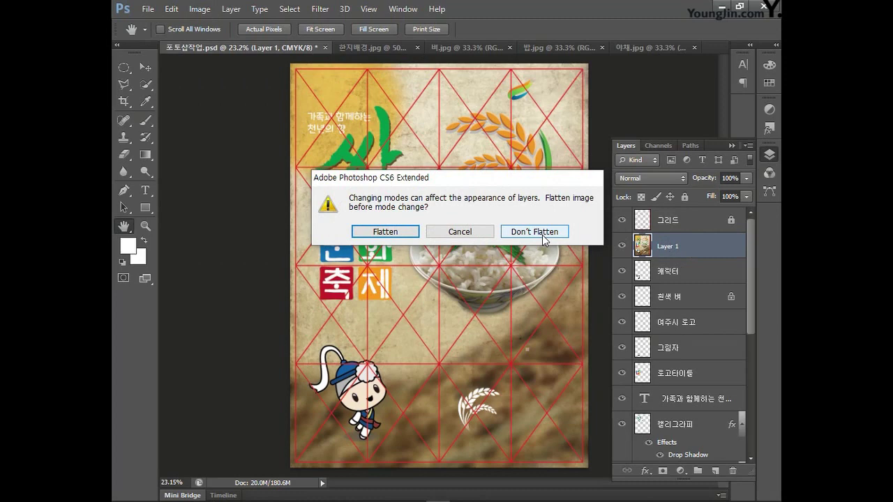
left_click(543, 235)
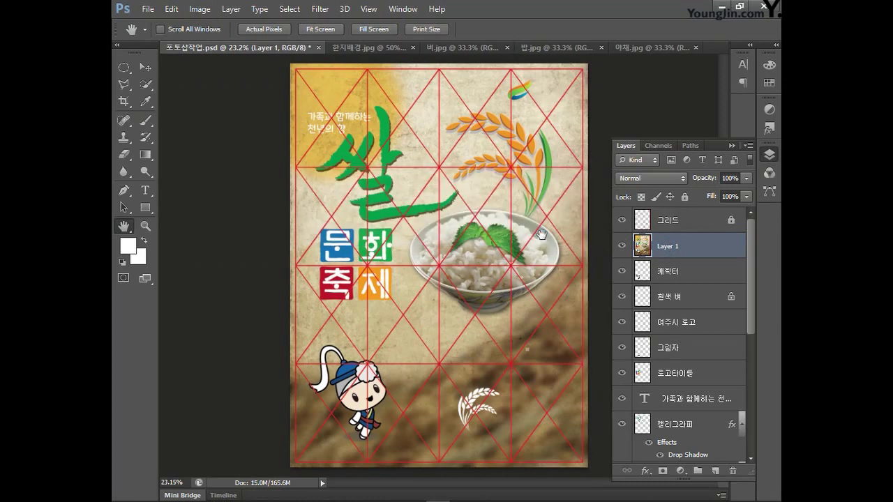
- Save a JPEG copy of the poster as 01.jpg in the 작업 folder at Maximum quality 12 with the Progressive format
left_click(148, 9)
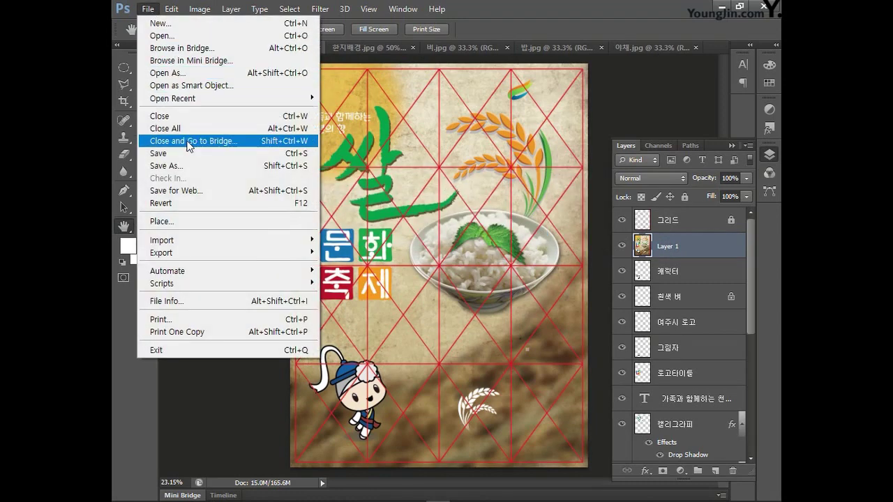
left_click(187, 167)
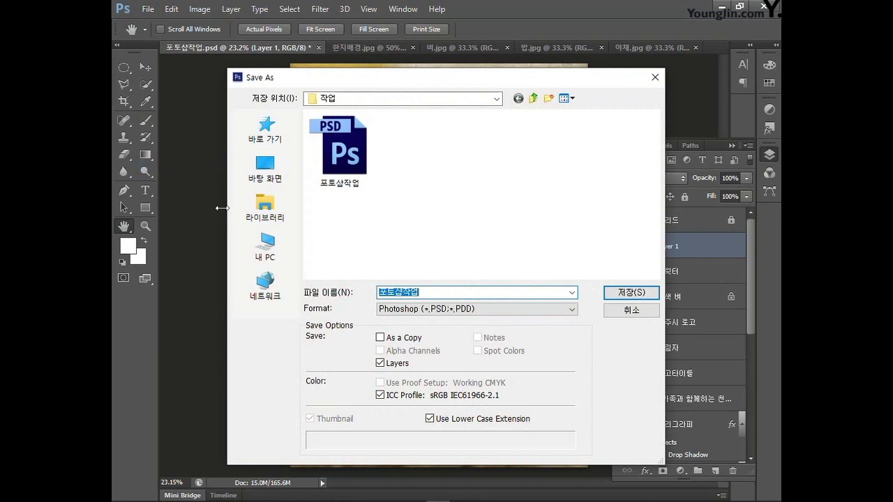
left_click(419, 293)
double_click(411, 292)
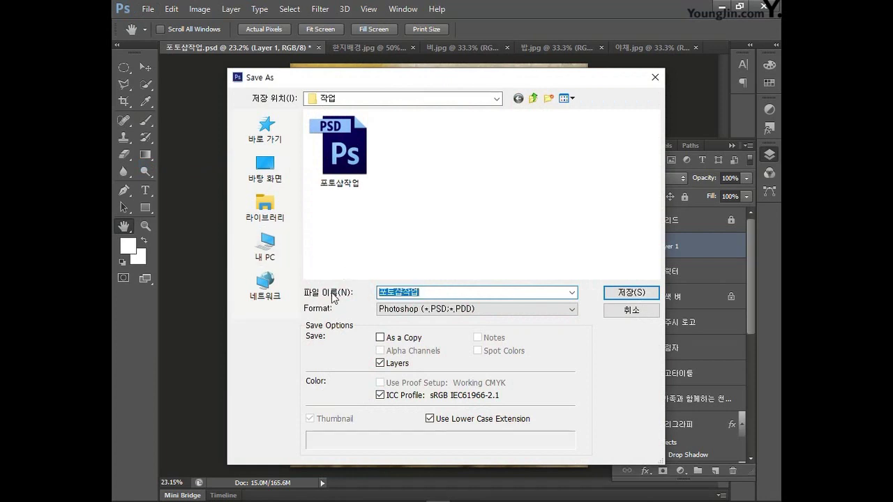
type("01")
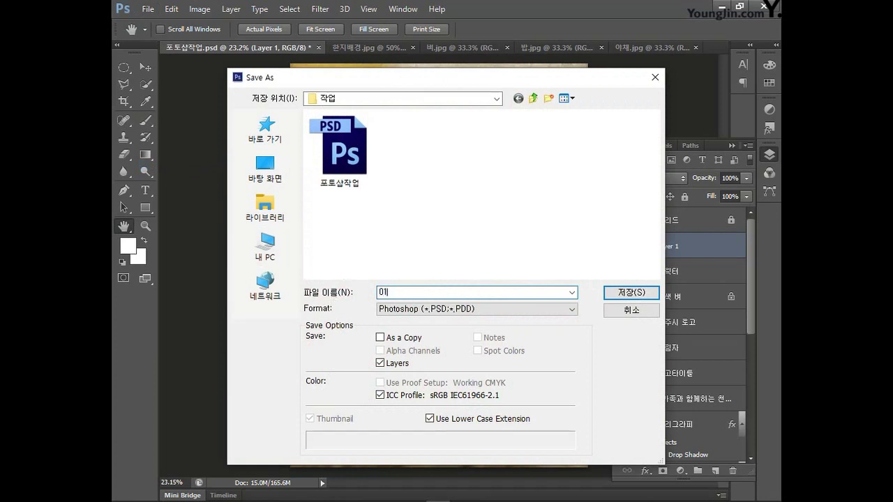
left_click(436, 309)
left_click(442, 391)
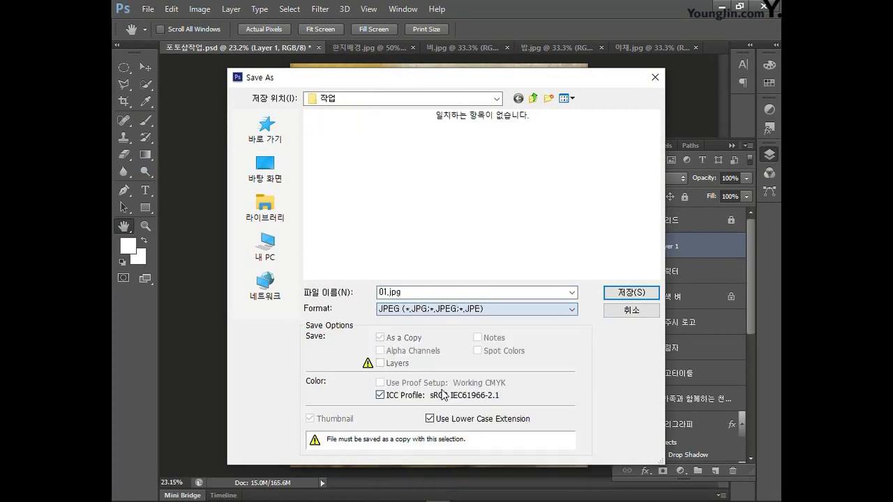
left_click(618, 294)
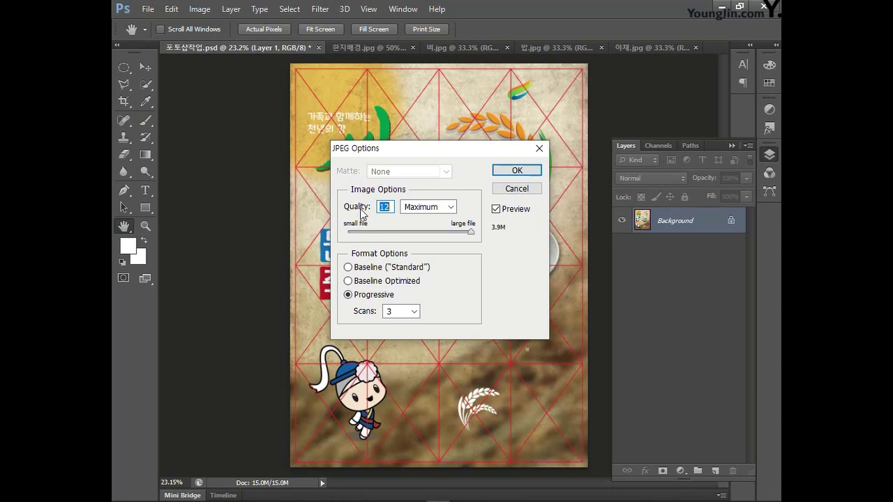
left_click(505, 170)
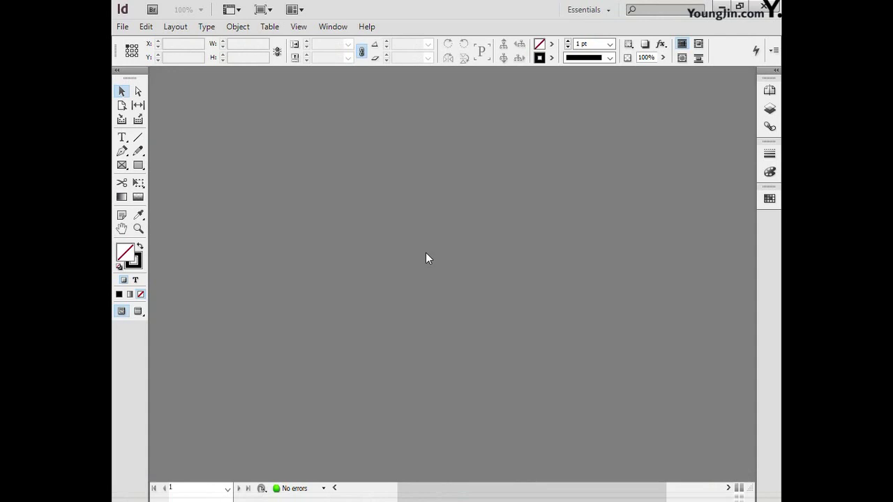
- Switch to InDesign and set up a new one-page A4 print document with facing pages turned off
left_click(127, 30)
mouse_move(229, 43)
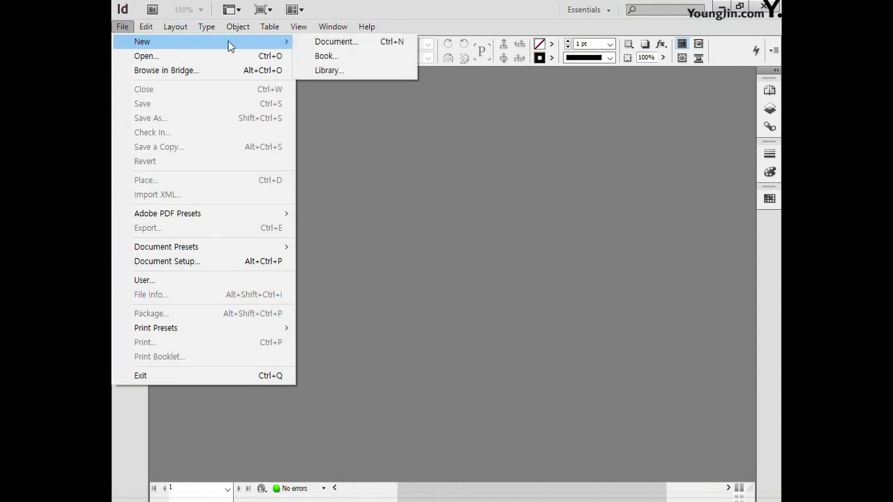
left_click(322, 42)
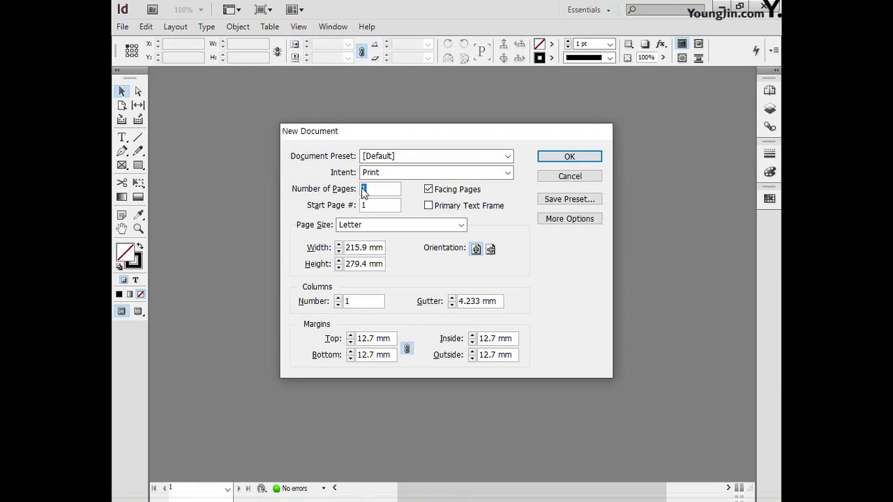
type("1")
left_click(428, 189)
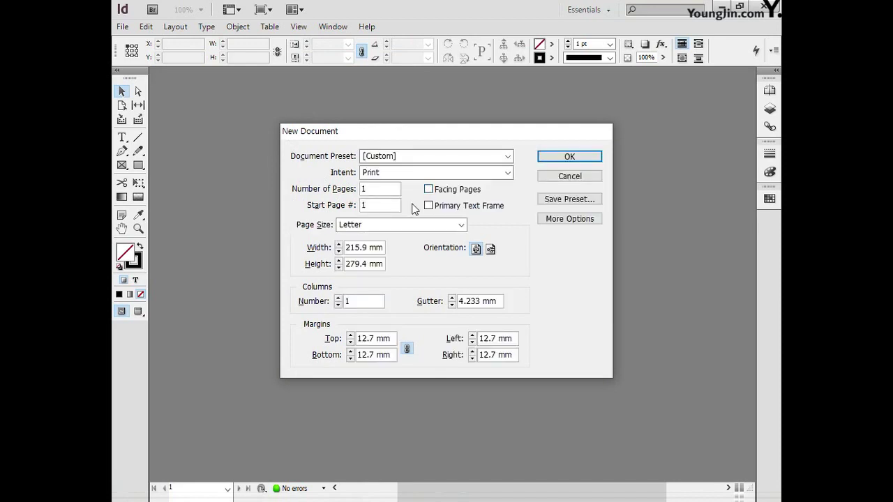
left_click(402, 225)
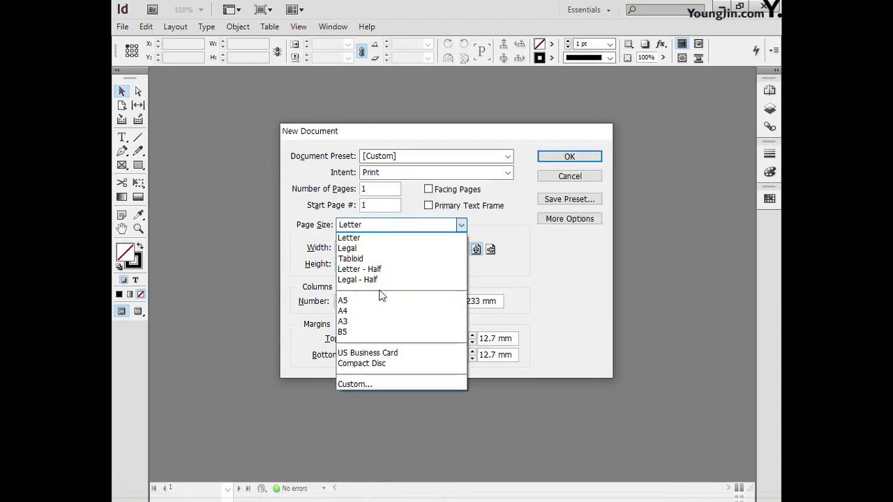
left_click(379, 312)
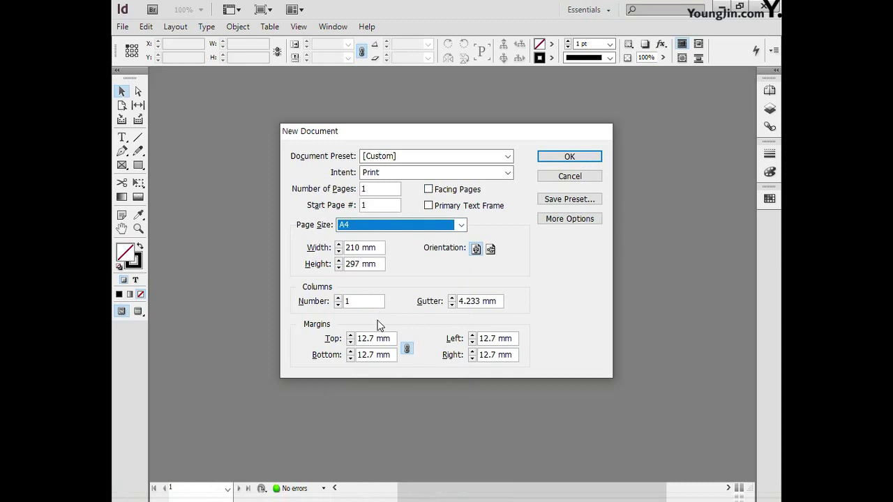
- Unlink the margins, set top and bottom to 35.5 mm and left and right to 22 mm, and create the document
left_click(407, 347)
left_click_drag(395, 339, 347, 341)
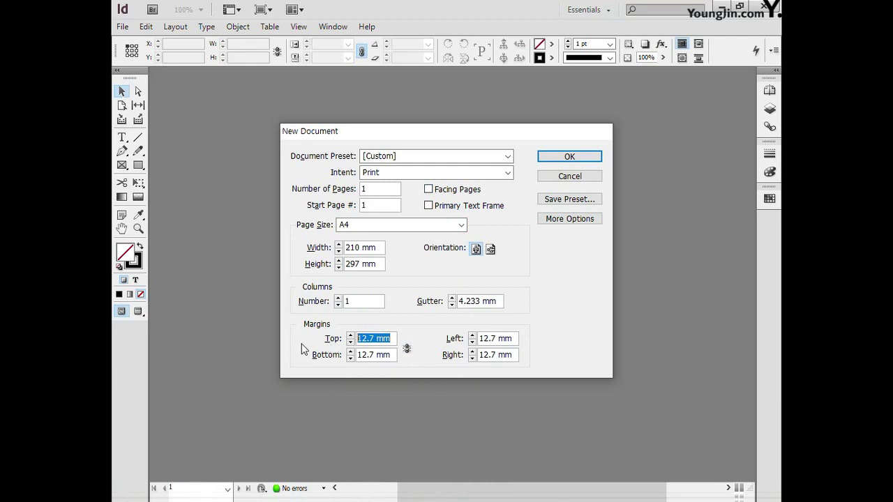
type("35.5")
key("Tab")
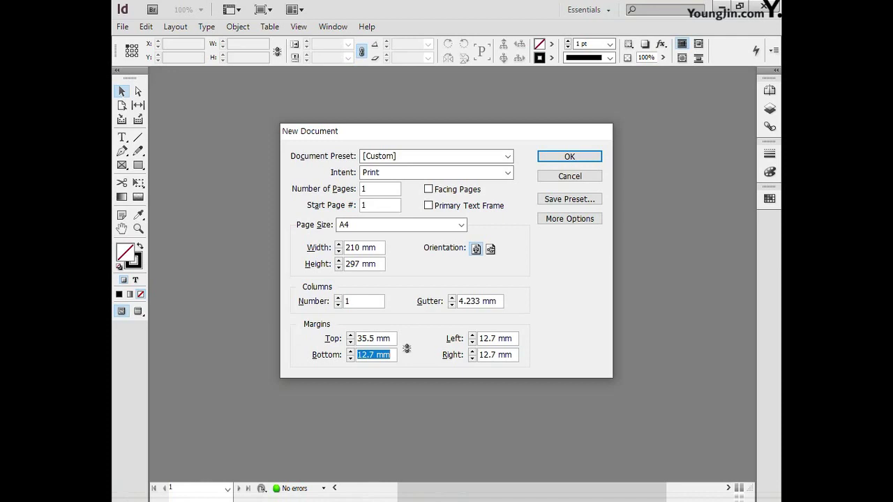
type("35.5")
left_click(513, 339)
left_click_drag(513, 338, 479, 339)
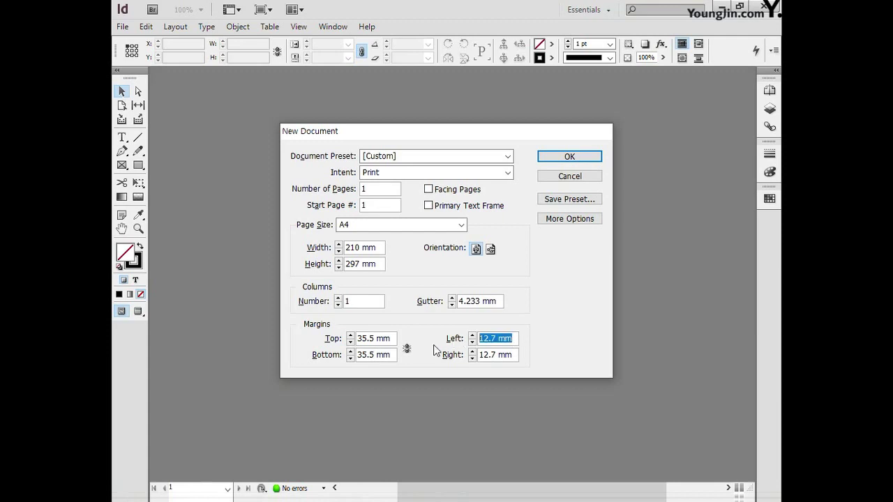
type("22")
key("Tab")
type("22")
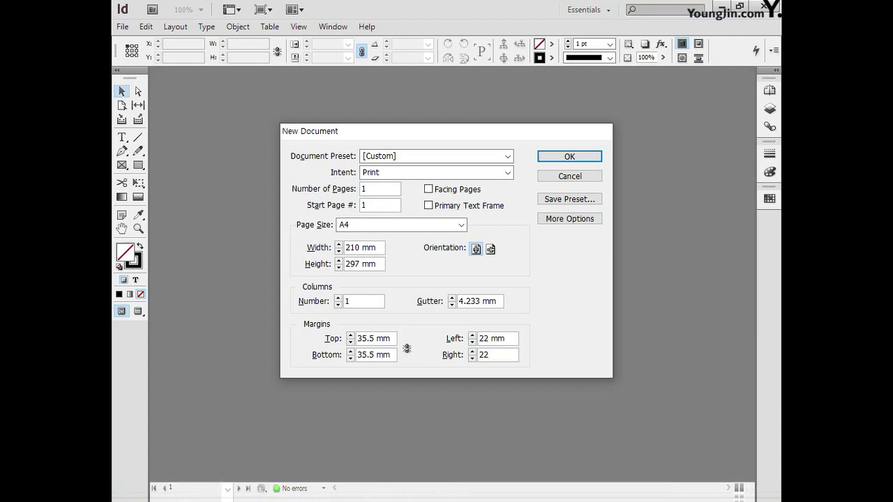
left_click(566, 159)
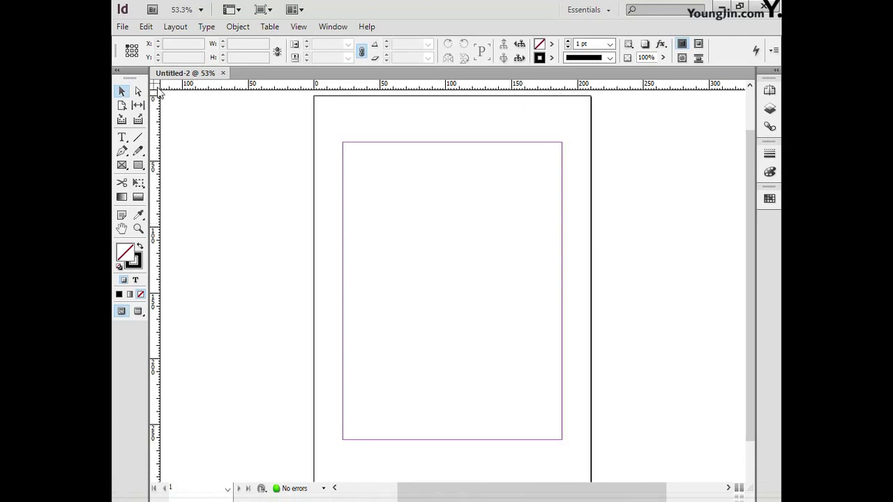
- Move the ruler zero point to the upper-left corner of the page's margin frame
left_click_drag(157, 91, 344, 143)
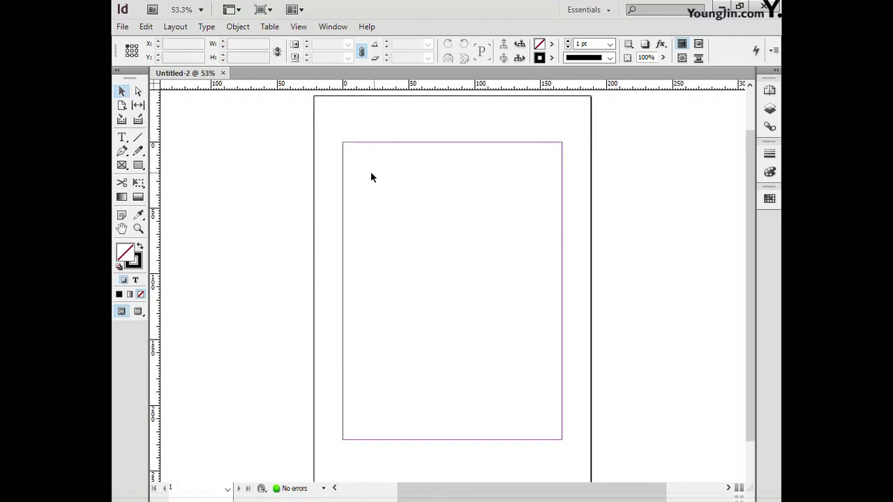
left_click(139, 229)
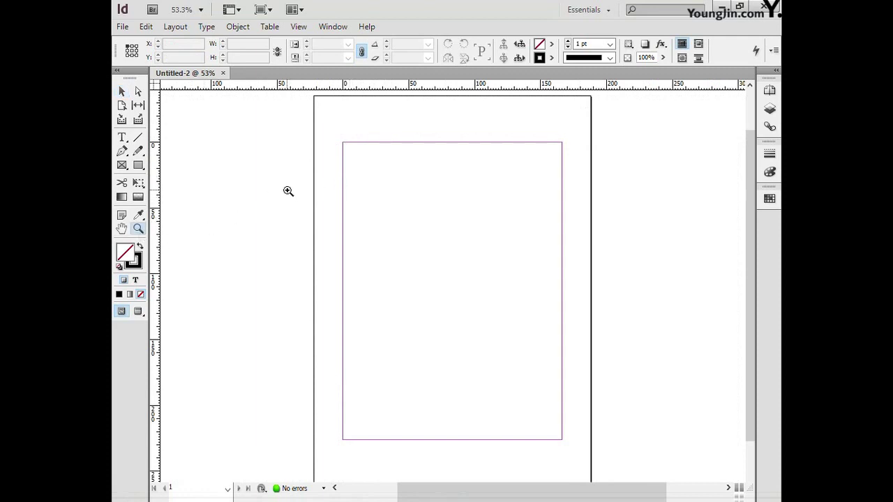
left_click_drag(305, 113, 392, 185)
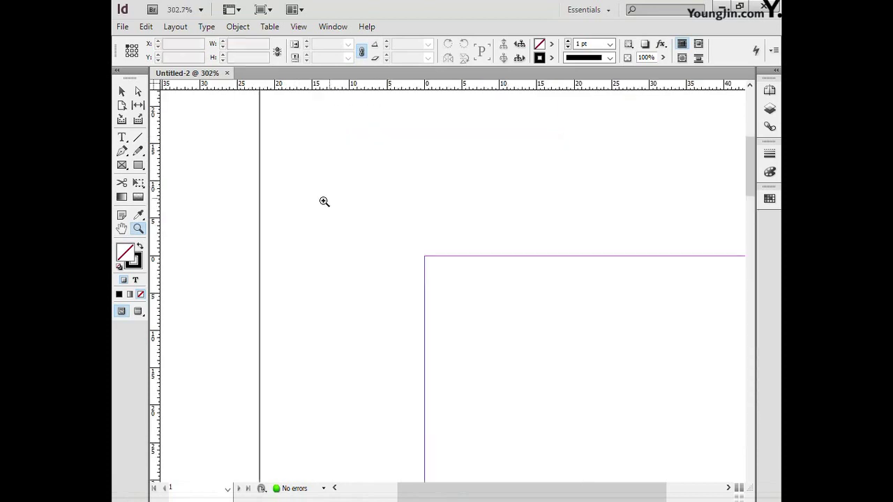
- Add a vertical guide at X 3 mm and a horizontal guide at Y 3 mm inside the upper-left margin corner
left_click_drag(156, 251, 447, 258)
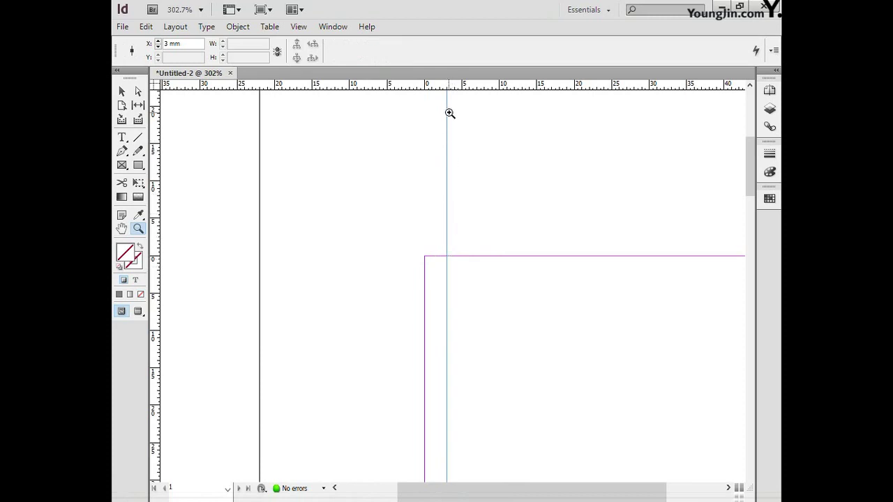
left_click_drag(452, 86, 463, 277)
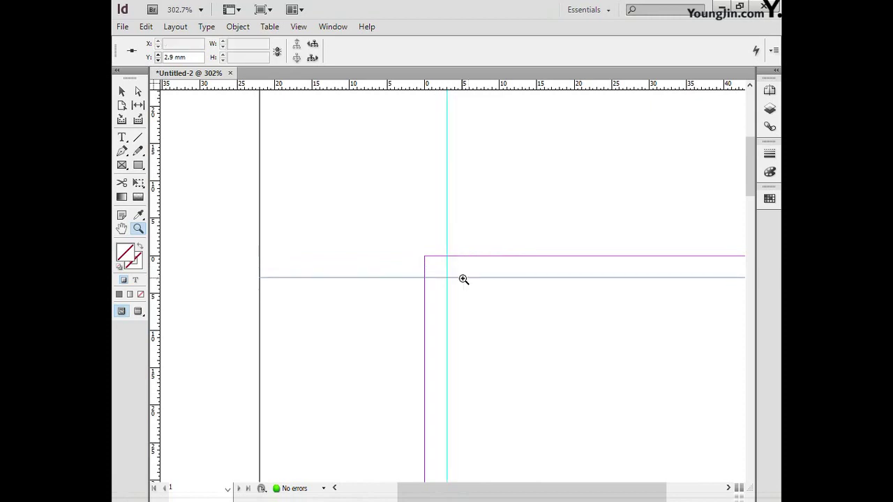
left_click(197, 59)
left_click_drag(198, 58, 158, 59)
type("3")
key("Return")
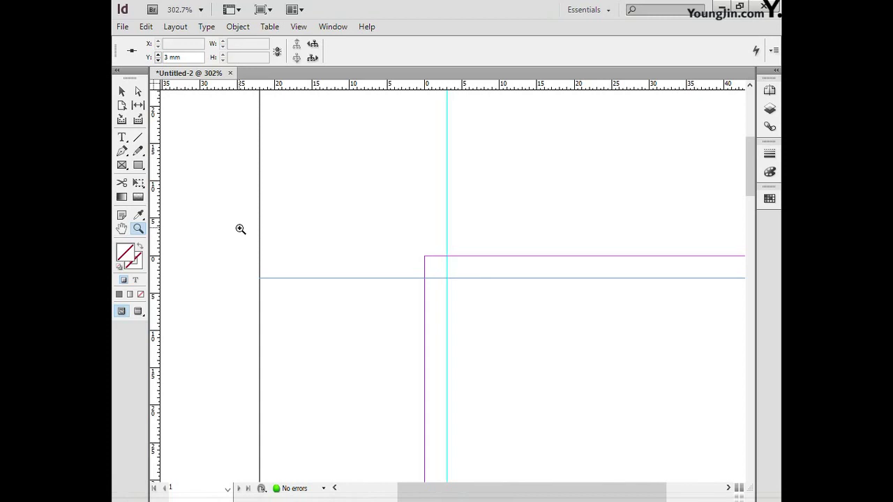
- Add a vertical guide near the right margin edge and set its X position to 163 mm
double_click(121, 229)
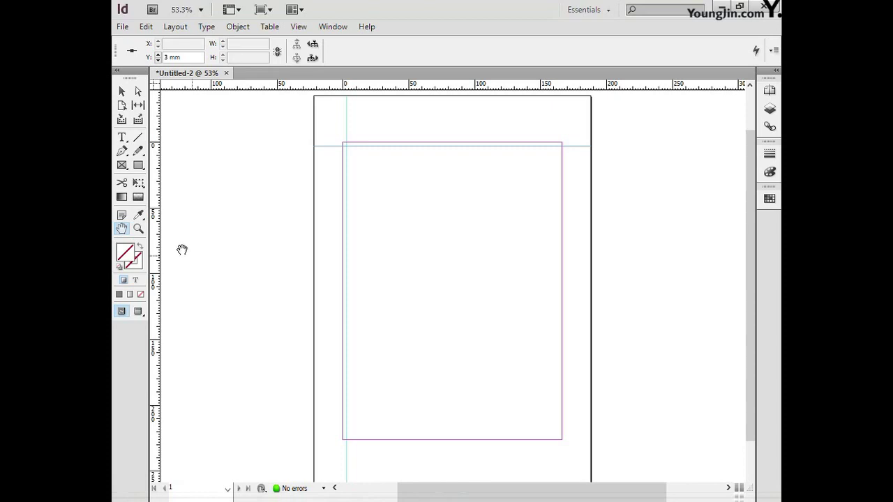
left_click(138, 228)
left_click_drag(533, 415, 603, 466)
left_click_drag(161, 274, 390, 273)
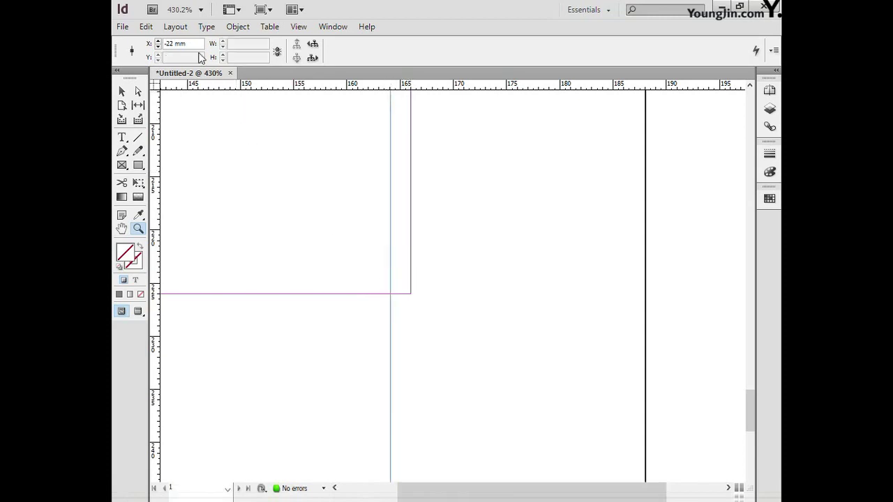
left_click_drag(197, 44, 149, 47)
type("163")
key("Return")
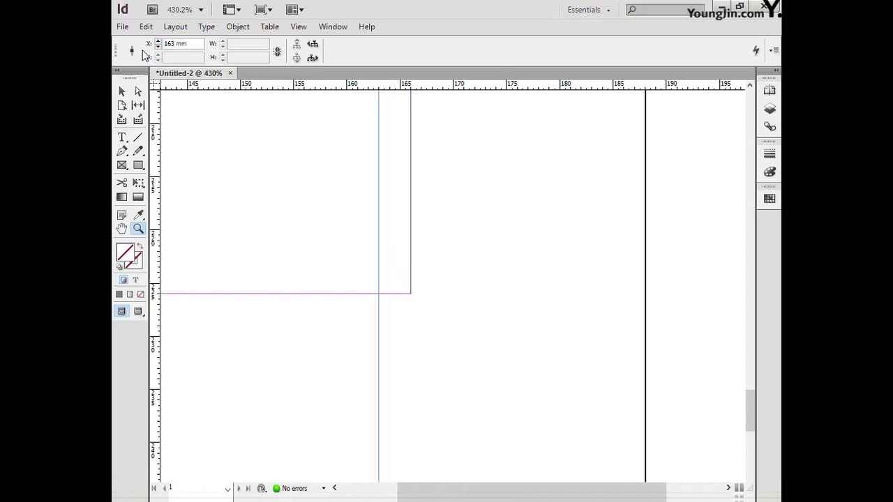
- Add a horizontal guide near the bottom margin edge and set its Y position to 223 mm
left_click_drag(296, 87, 312, 295)
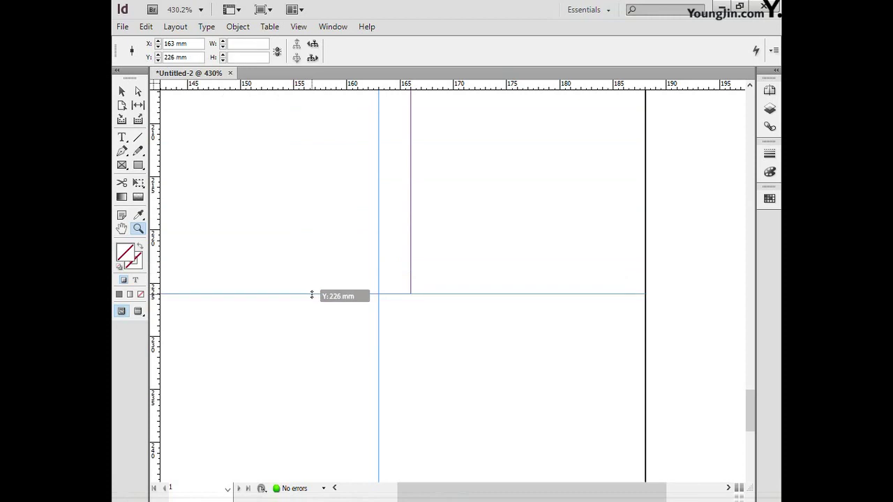
left_click_drag(311, 295, 313, 267)
key("ctrl+6")
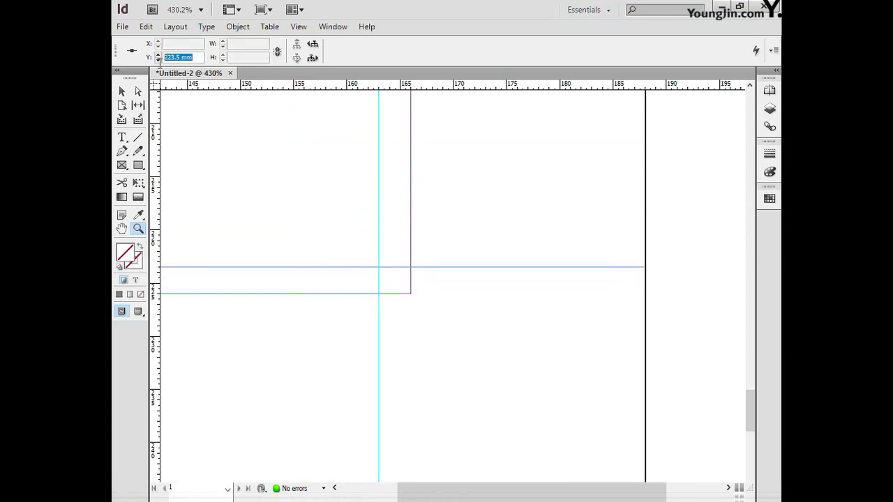
type("223")
key("Return")
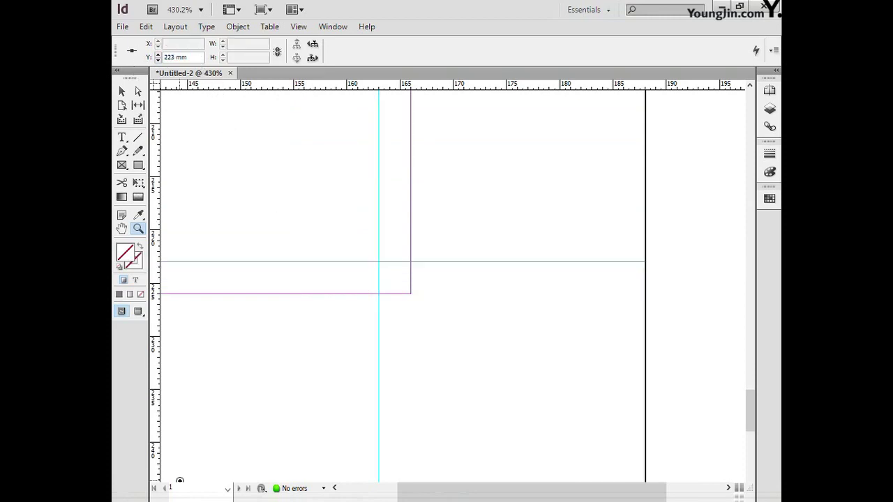
- Draw a 5 mm vertical crop mark and position it along the 3 mm vertical guide, ending at the top margin line
double_click(122, 230)
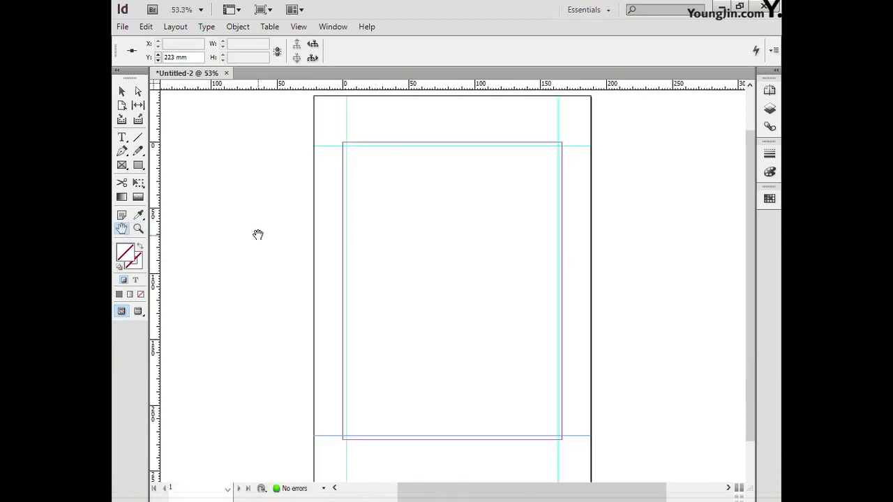
left_click(138, 229)
left_click_drag(333, 122, 370, 172)
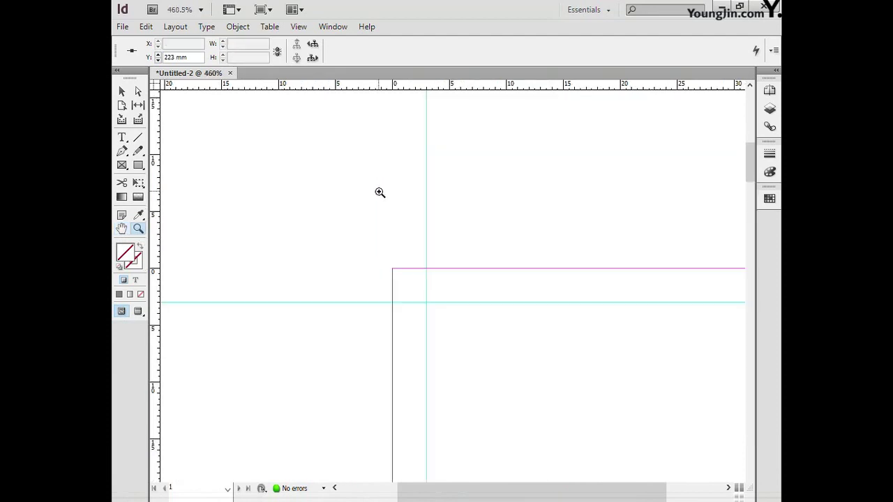
left_click(139, 138)
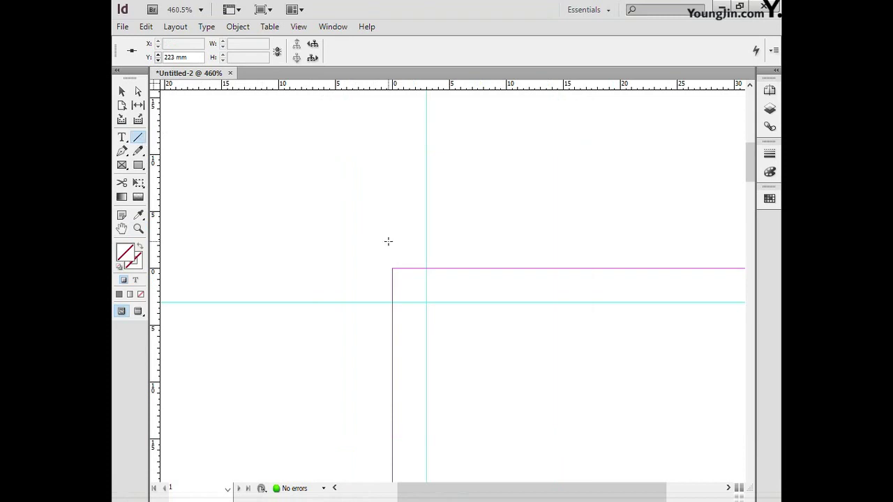
left_click_drag(389, 242, 388, 152)
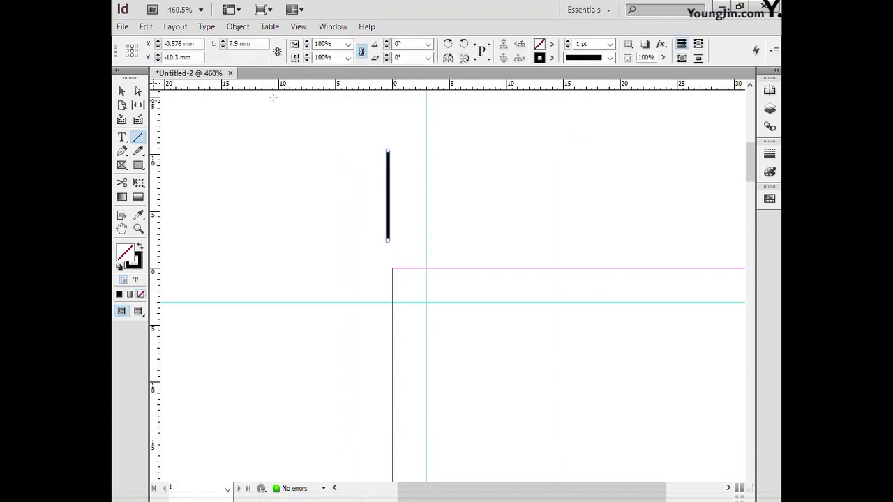
double_click(253, 43)
type("5")
key("Return")
left_click(121, 93)
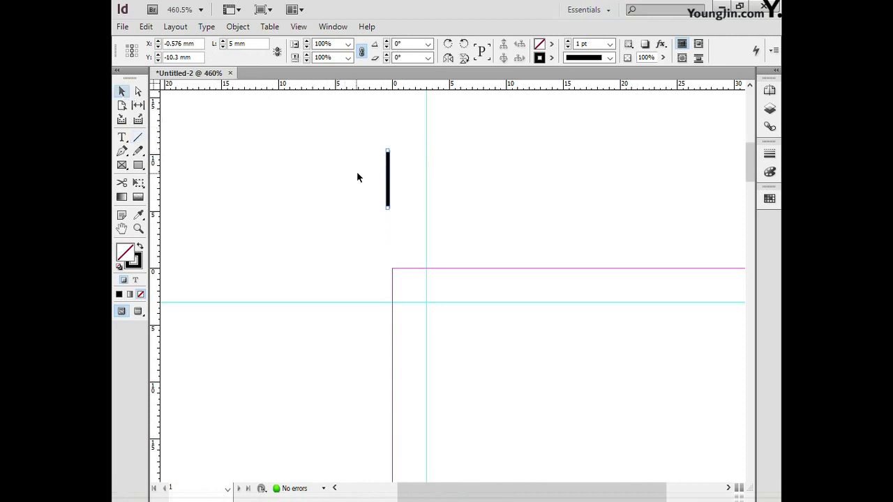
left_click_drag(388, 192, 424, 252)
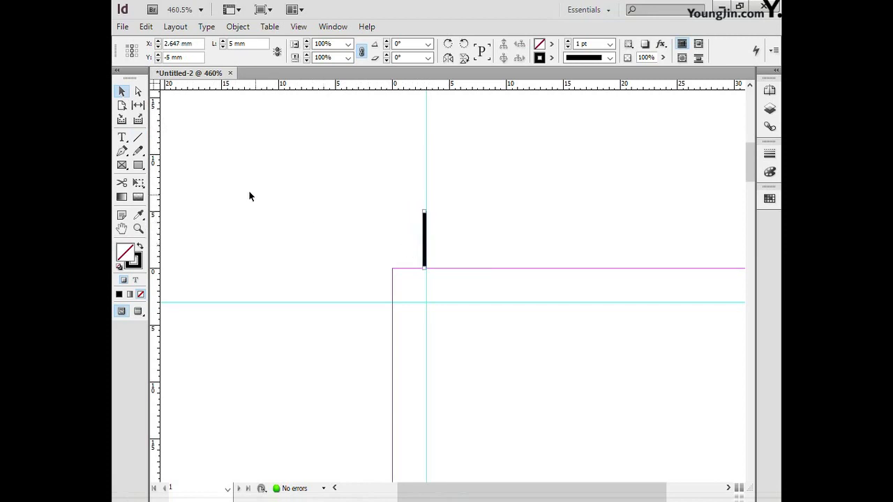
- Draw a 5 mm horizontal crop mark and position it along the 3 mm horizontal guide, ending at the left margin line
left_click(137, 137)
left_click_drag(361, 291, 300, 291)
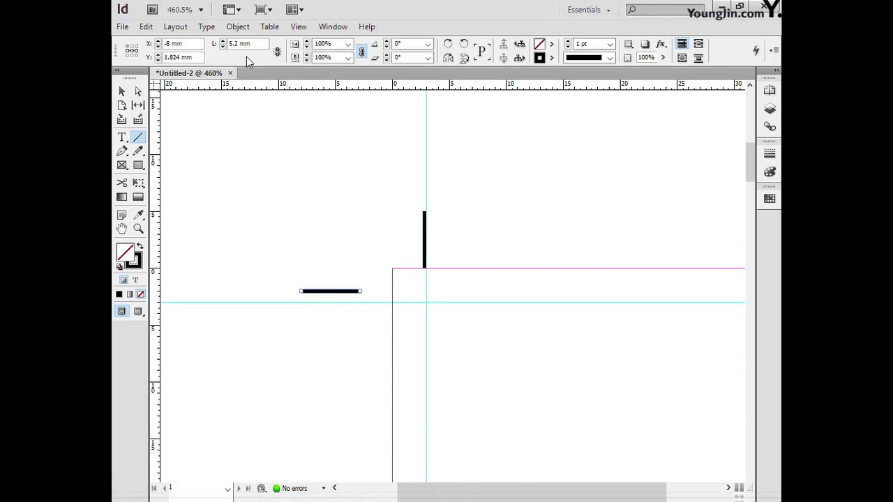
left_click(214, 45)
type("5")
key("Return")
left_click(122, 92)
left_click_drag(329, 293, 360, 306)
left_click(361, 327)
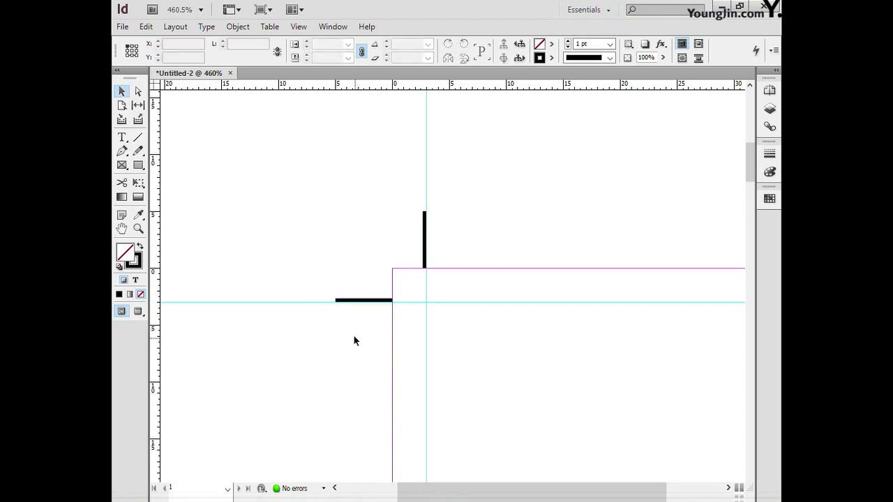
- Copy both crop marks to the upper-right margin corner and align them outside the margin frame along the 163 mm and 3 mm guides
left_click(349, 301)
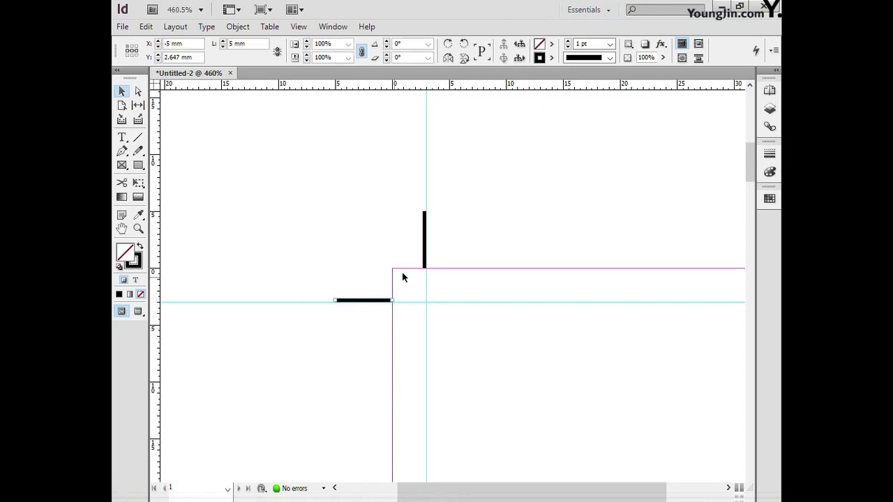
left_click(424, 262, "shift")
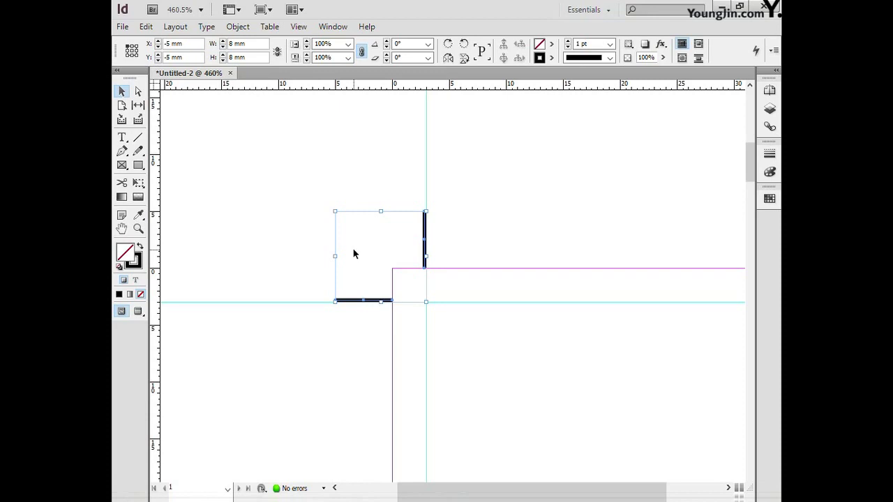
left_click(138, 228)
key("ctrl+0")
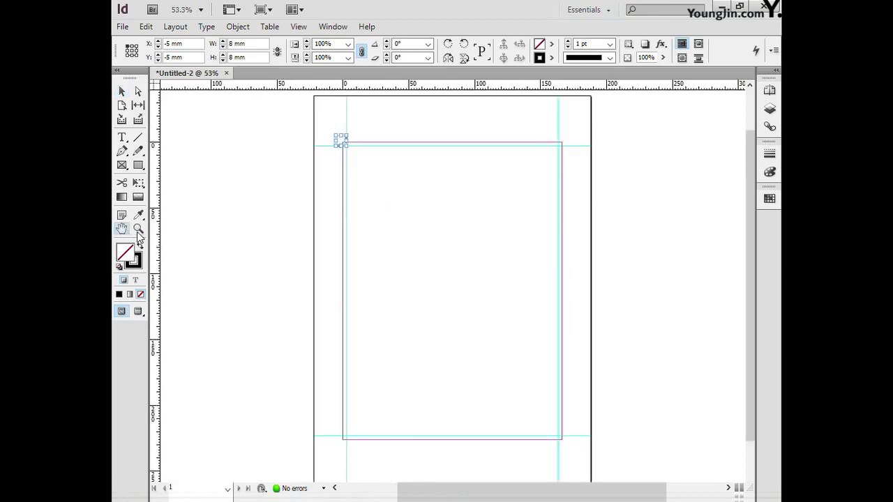
left_click_drag(580, 164, 547, 134)
left_click(182, 143)
left_click_drag(522, 259, 424, 179)
left_click_drag(445, 362, 543, 281)
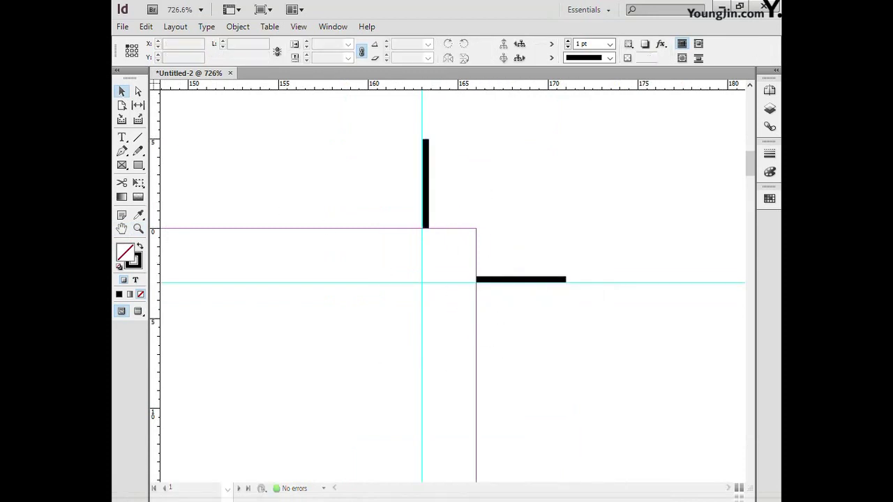
- Place a copy of the crop marks at the lower-left margin corner, aligned outside the frame along the 3 mm and 223 mm guides
double_click(138, 229)
left_click_drag(368, 452, 387, 436)
key("v")
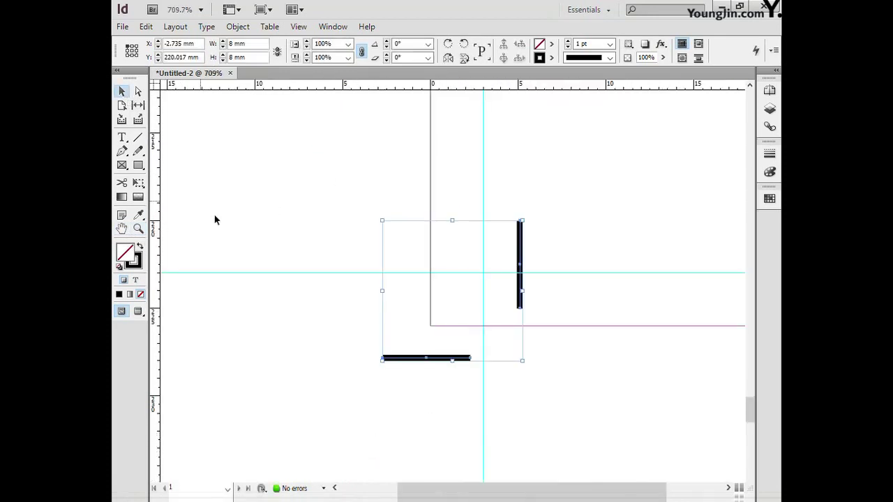
left_click_drag(520, 285, 480, 390)
left_click_drag(441, 361, 402, 275)
- Place a copy of the crop marks at the lower-right margin corner, aligned outside the frame along the 163 mm and 223 mm guides
double_click(138, 229)
left_click_drag(550, 422, 566, 441)
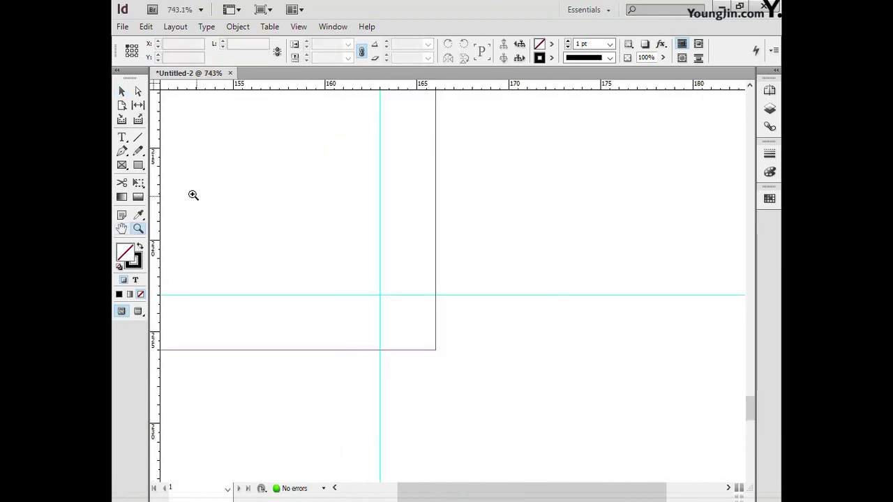
key("ctrl+a")
key("v")
left_click(510, 373)
left_click_drag(524, 303, 385, 436)
left_click_drag(413, 364, 472, 307)
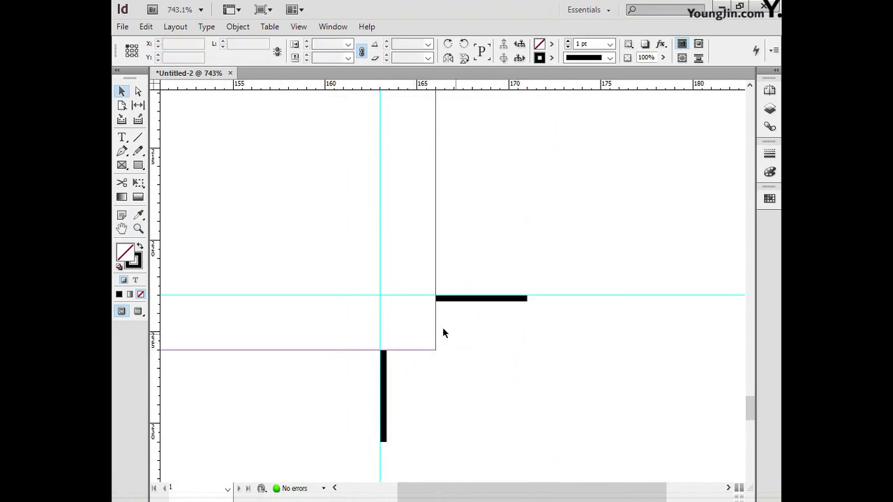
- Place the poster image 01 from the 작업 folder at the upper-left corner of the margin frame
double_click(121, 229)
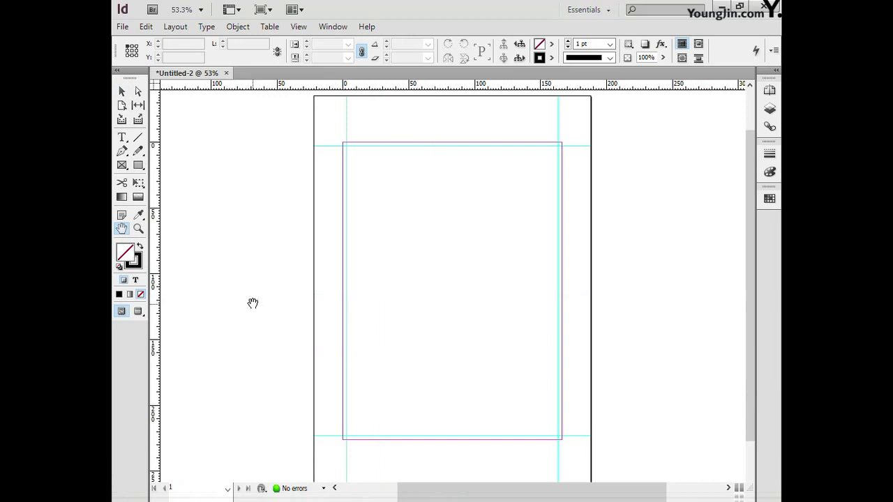
left_click(125, 28)
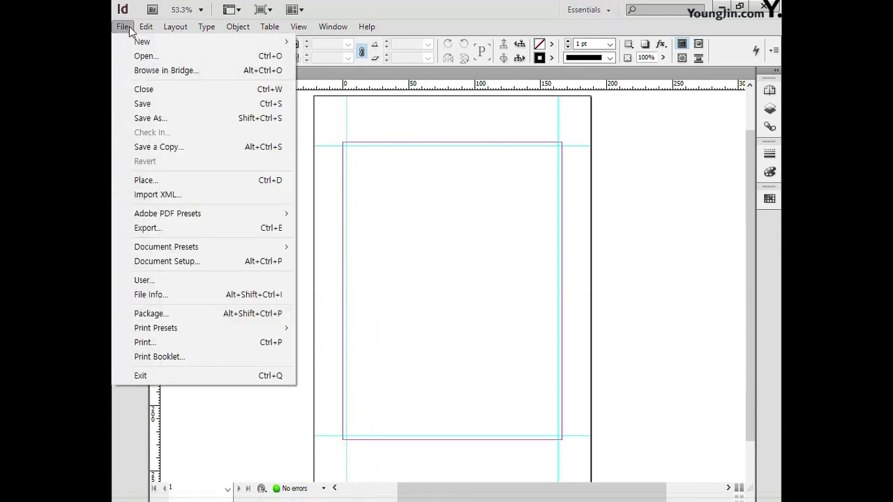
left_click(148, 180)
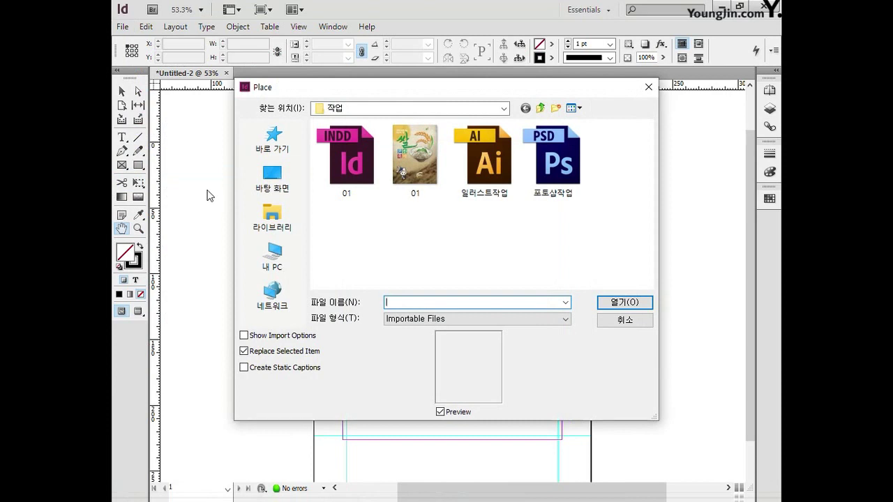
left_click(417, 175)
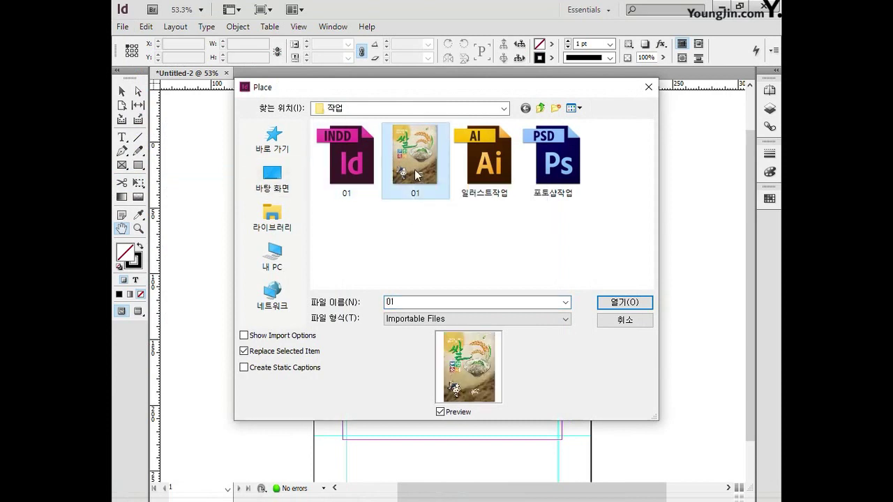
left_click(630, 304)
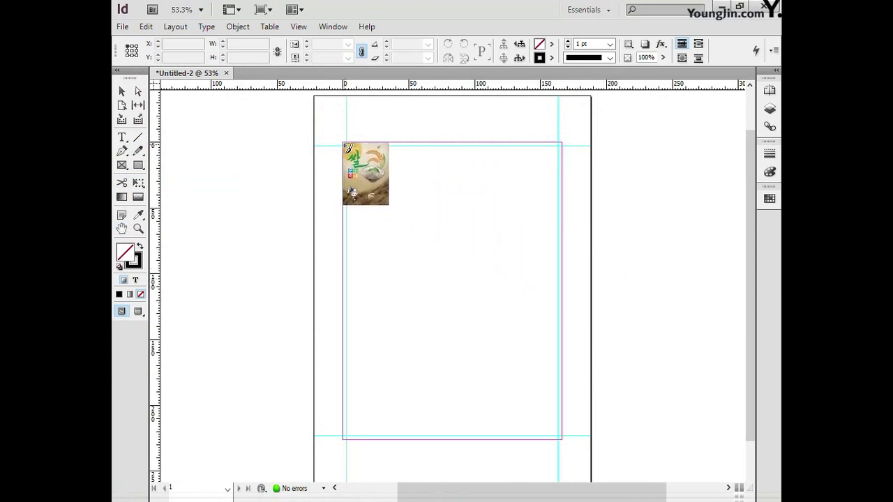
left_click(346, 145)
key("space")
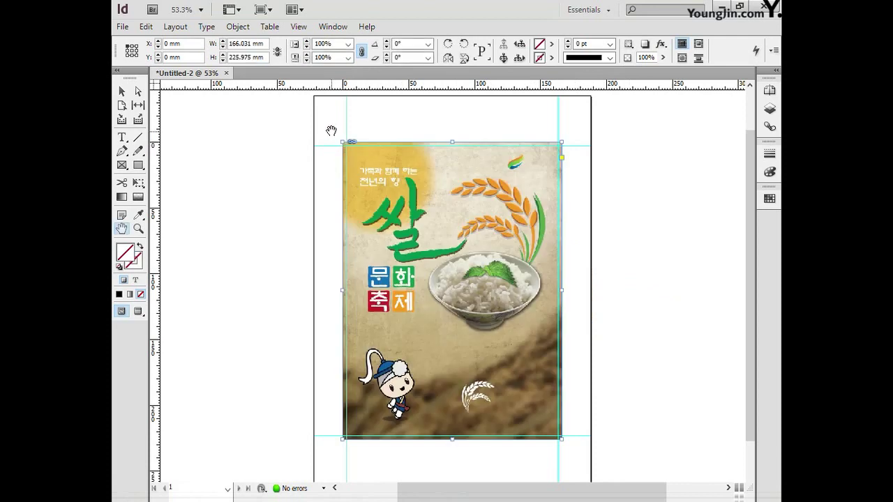
- Set the placed poster image's display performance to High Quality Display
right_click(422, 242)
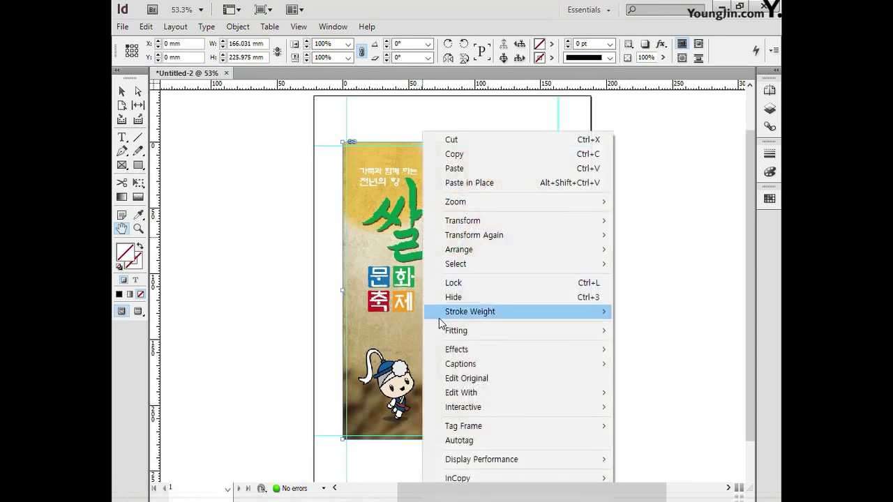
mouse_move(454, 461)
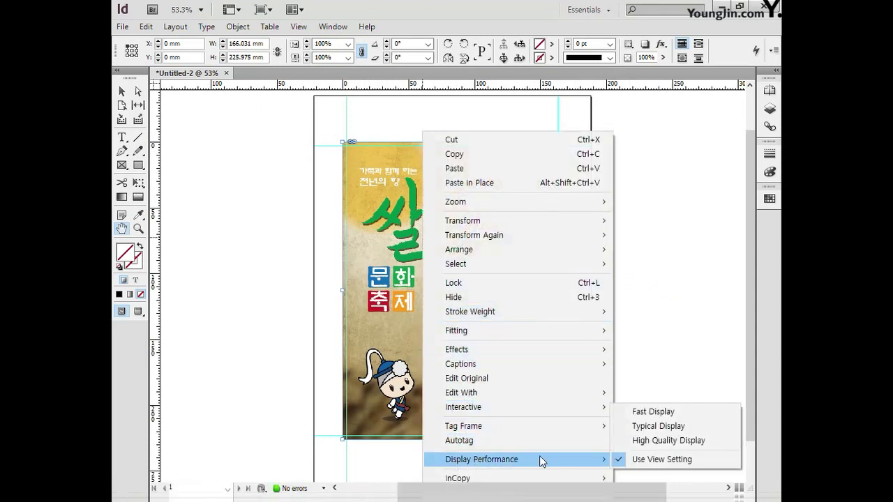
left_click(654, 443)
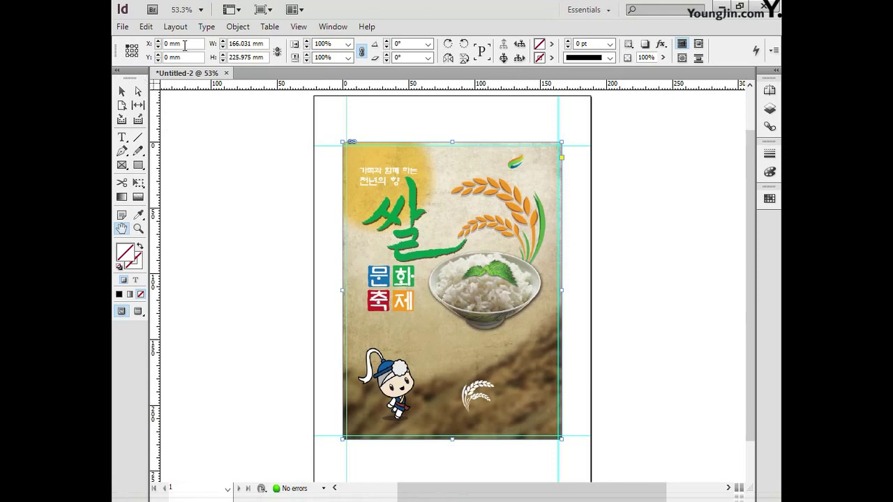
- Set the placed poster frame to 166 mm wide and 226 mm high
left_click(238, 44)
type("1")
key("Tab")
type("22")
key("Return")
- Draw a curved Pen path with no stroke rising from beside the mascot to below the rice bowl, about 90.5 mm wide and 43 mm high
left_click(122, 150)
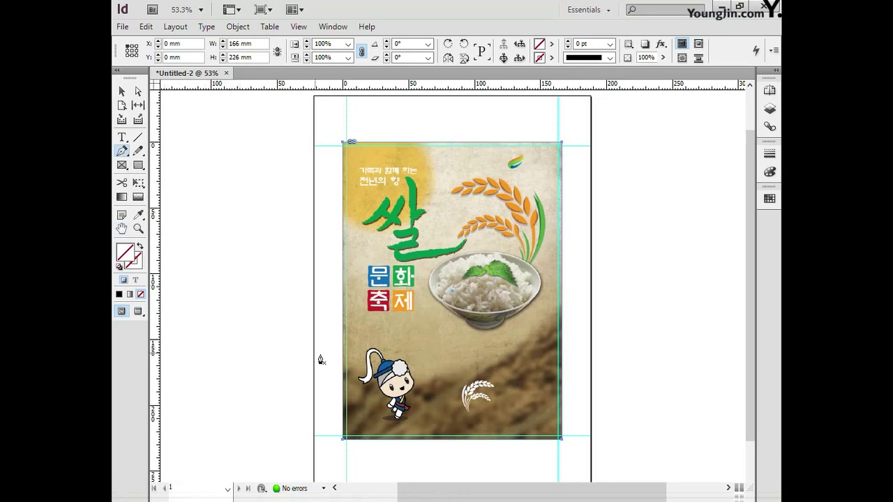
left_click(423, 376)
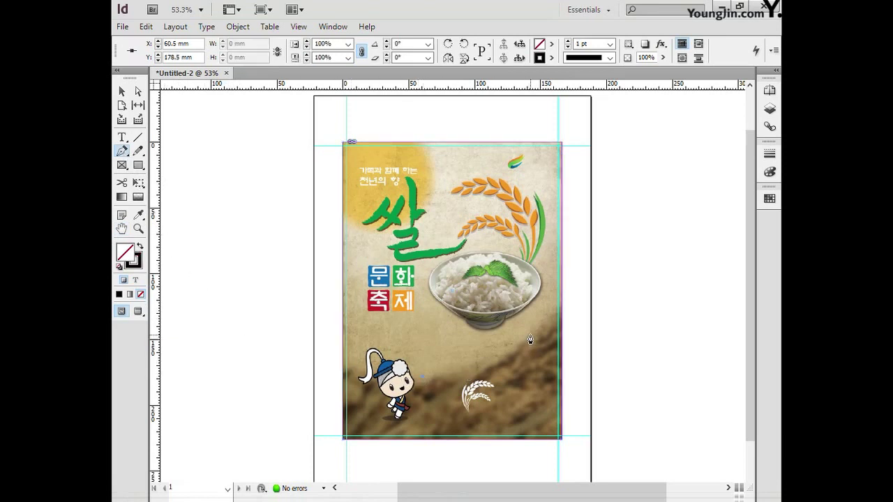
left_click_drag(543, 320, 598, 264)
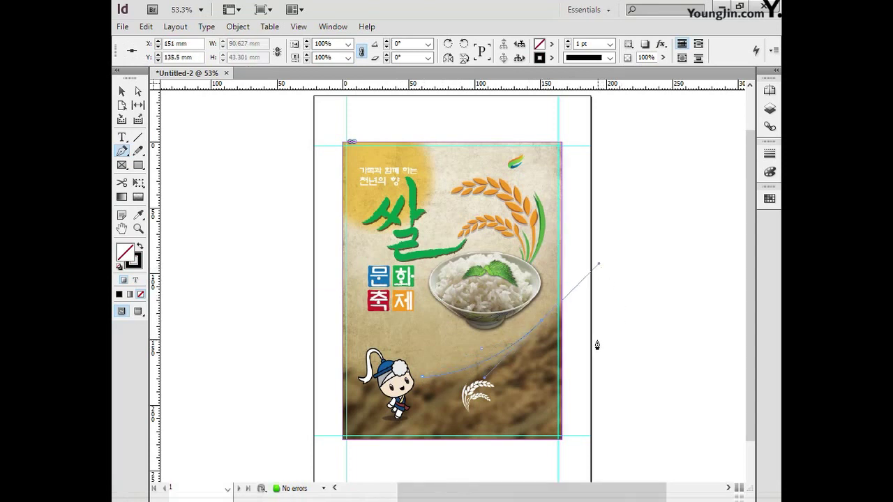
left_click(138, 265)
left_click(140, 293)
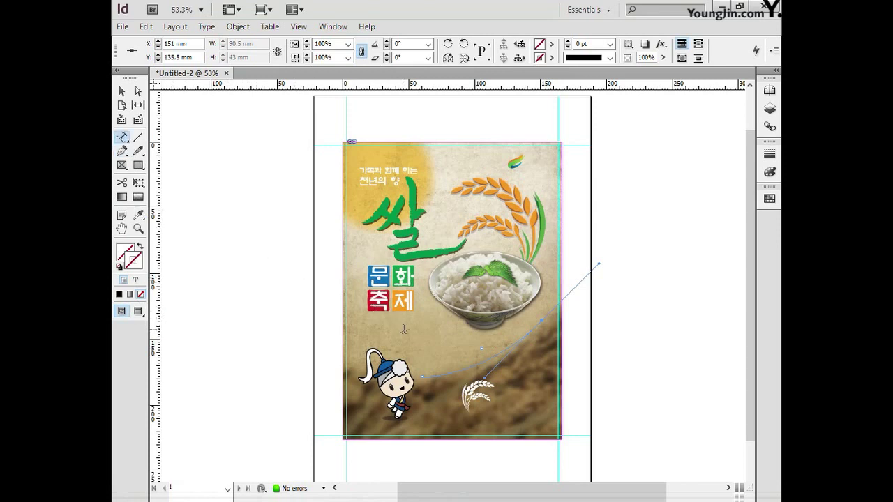
- Enter "풍년은 나누고~ 행복은 쌓이고~ 가족과 함께하는 쌀 문화축제" as type along the curved path
key("ctrl+equal")
key("ctrl+equal")
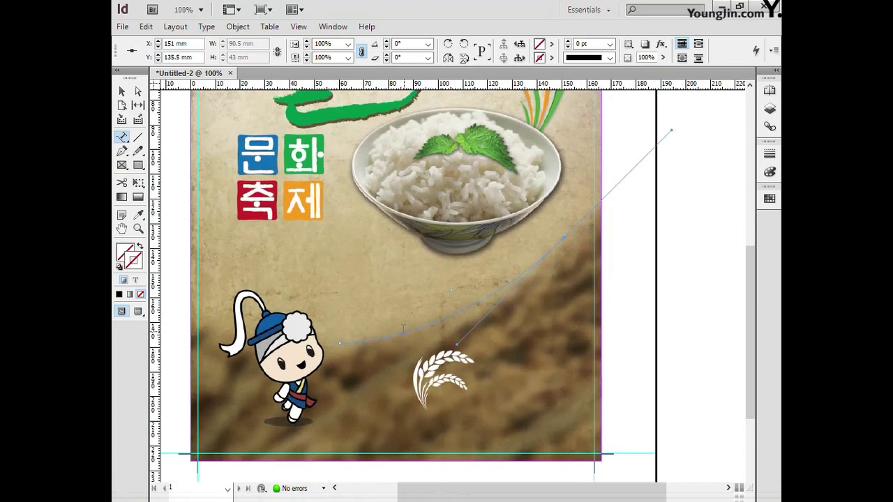
left_click(349, 340)
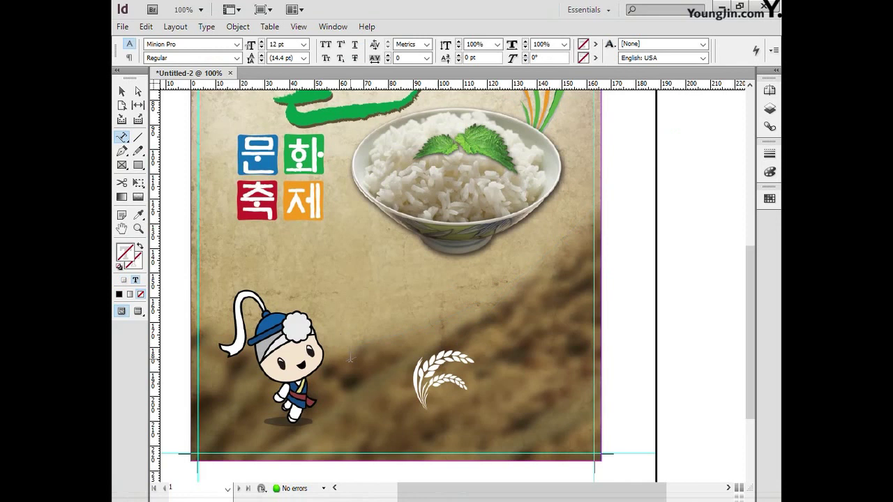
type("우리쌀 문화제~ 쌀")
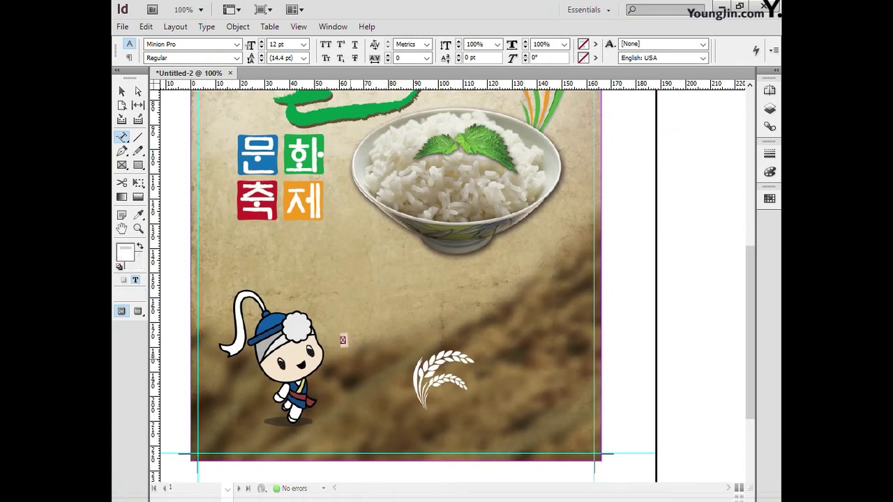
type("리쌀 문화제~ 우리쌀 문")
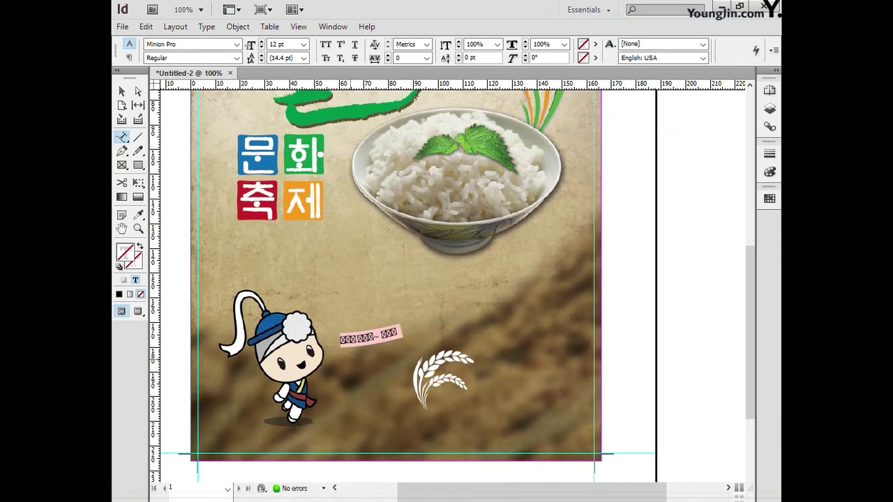
type("화제~ 우리쌀")
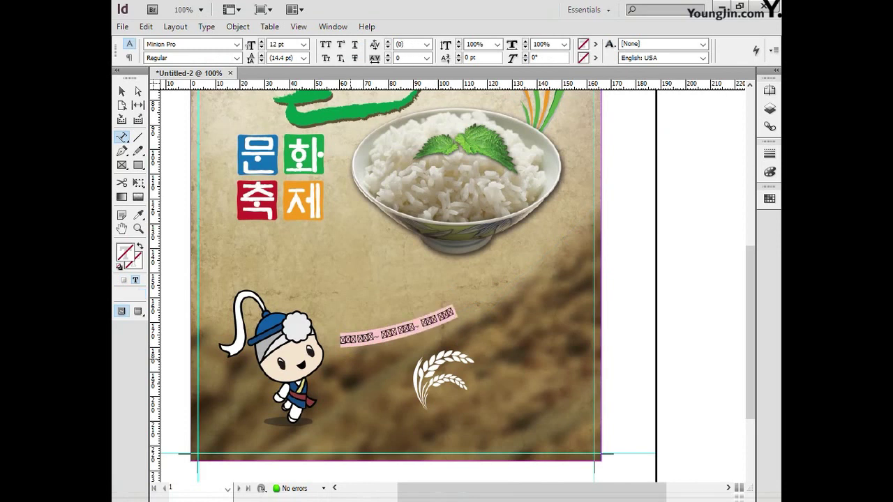
type(" 문")
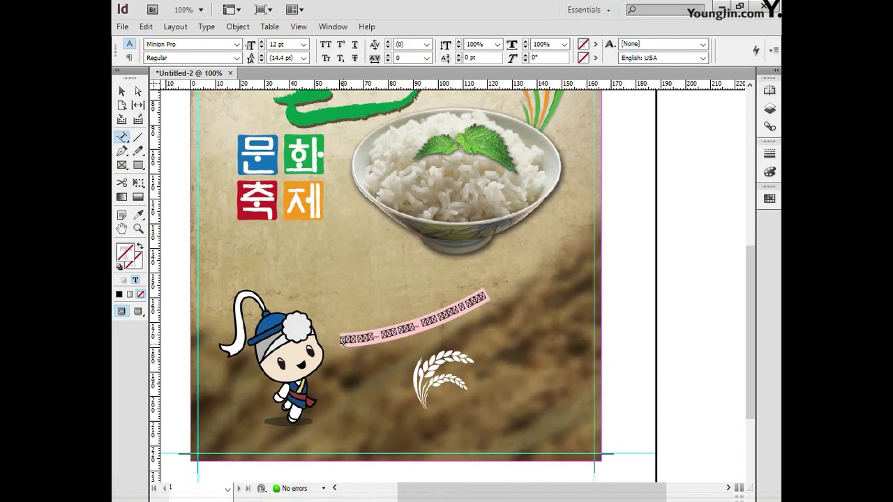
- Set the font of all the slogan text on the curved path to BM HANNA Air
left_click_drag(342, 342, 488, 297)
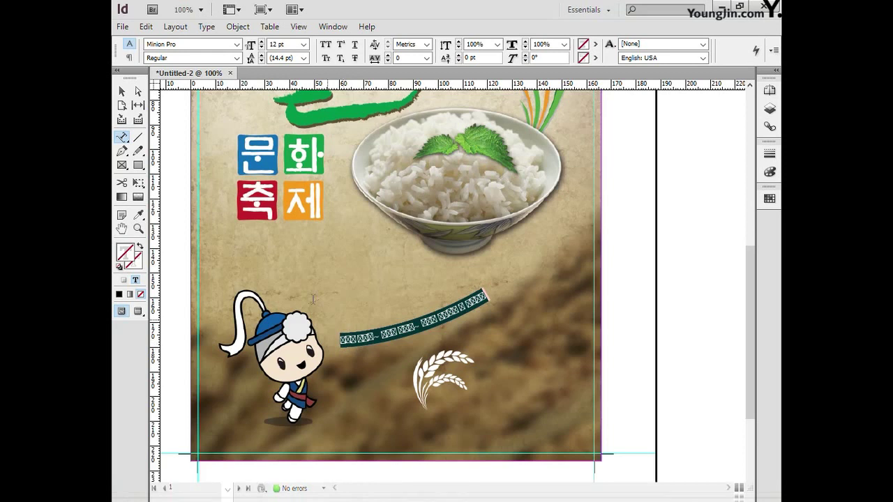
left_click(236, 44)
left_click_drag(368, 53, 371, 377)
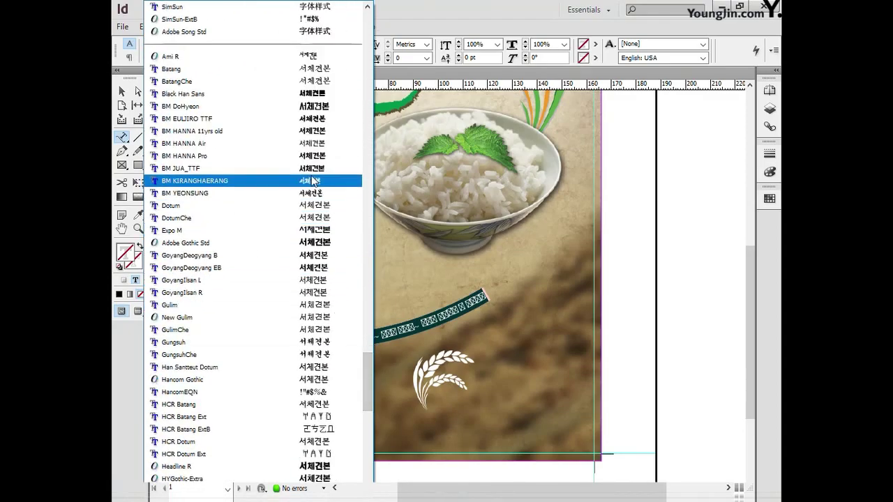
left_click(202, 190)
- Fill the curved slogan text with the CMYK colour C 40, M 60, Y 100, K 50 and deselect it
double_click(130, 256)
double_click(576, 287)
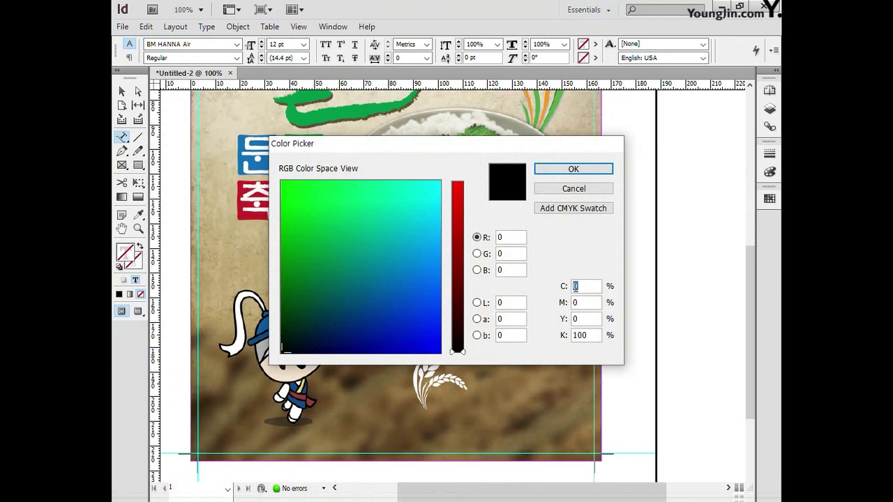
type("40")
key("Tab")
type("60")
key("Tab")
type("100")
key("Tab")
type("50")
left_click(563, 174)
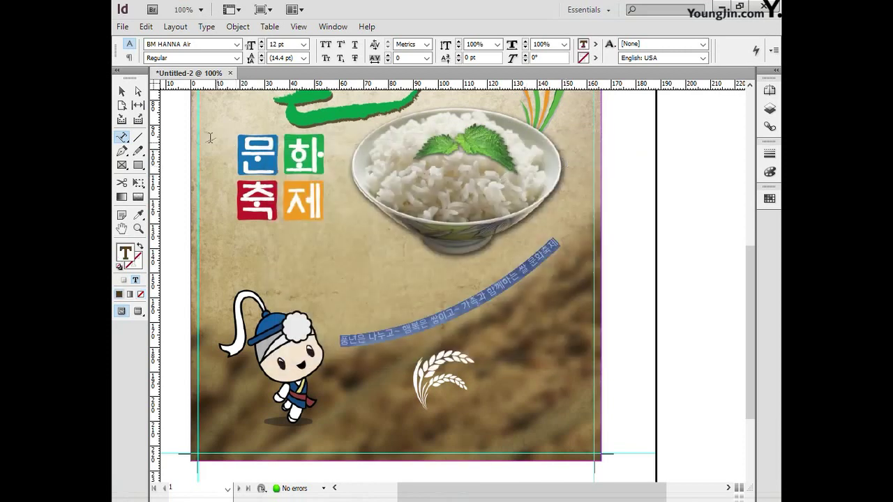
key("Escape")
left_click(637, 337)
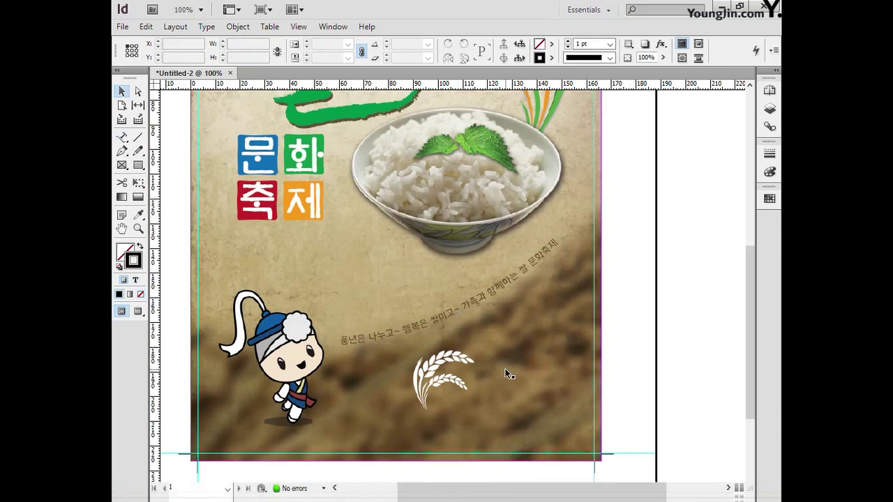
- Add a text frame about 61.8 × 22.6 mm over the rice-ear emblem, reading "The 15th / Yeoju Rice Cultural Festival / 2022. 10. 21 ~ 10. 25" on three lines
scroll(512, 377, "down", 3)
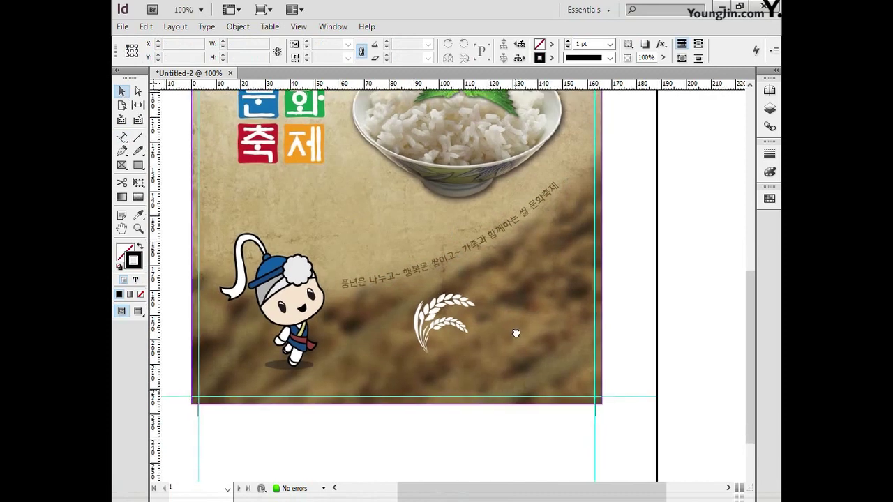
key("ctrl+equal")
key("ctrl+equal")
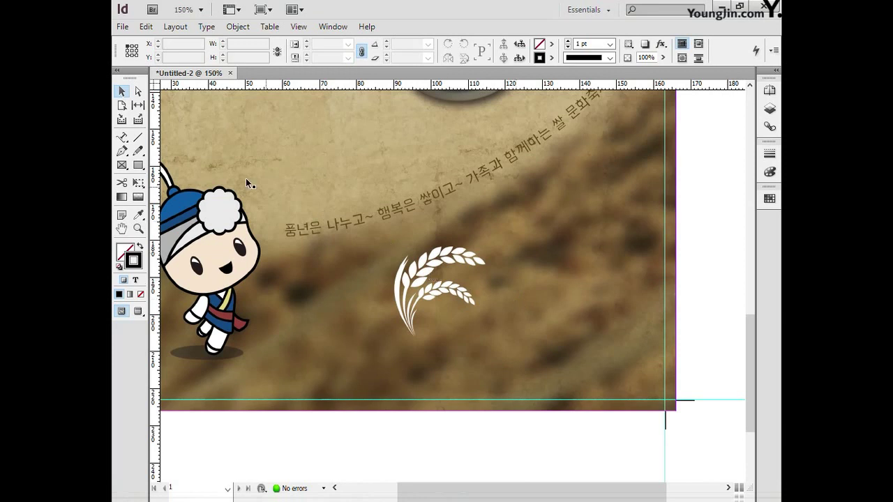
key("t")
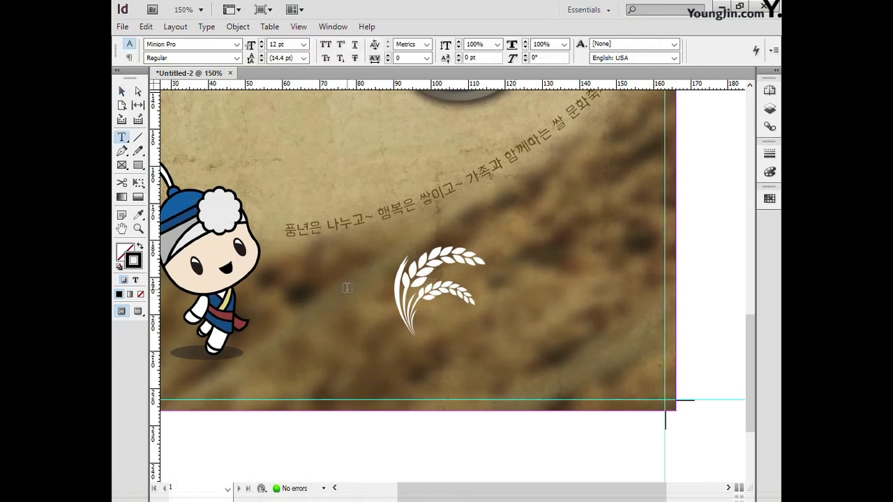
left_click_drag(405, 294, 635, 377)
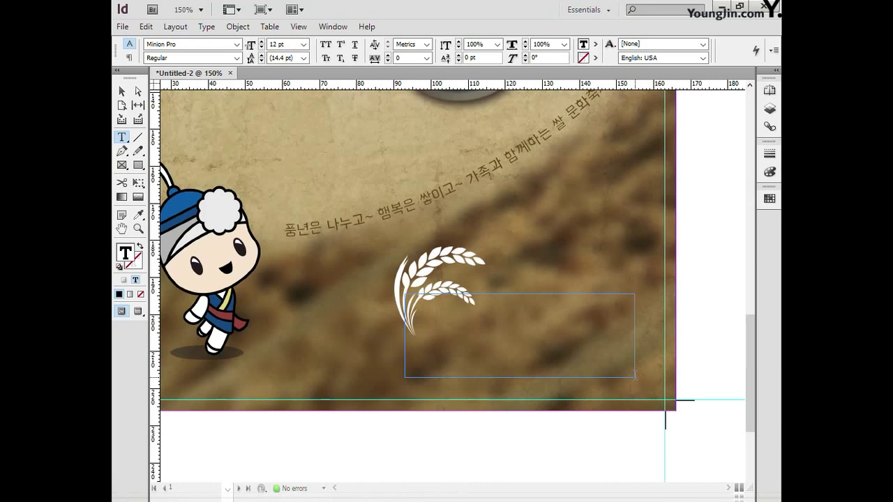
type("The 15th Yeoju")
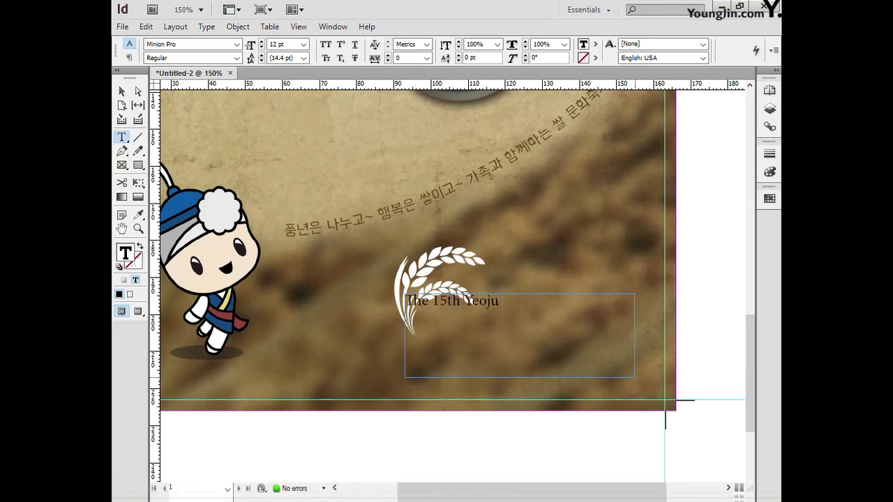
type(" Rice Cultural Festival")
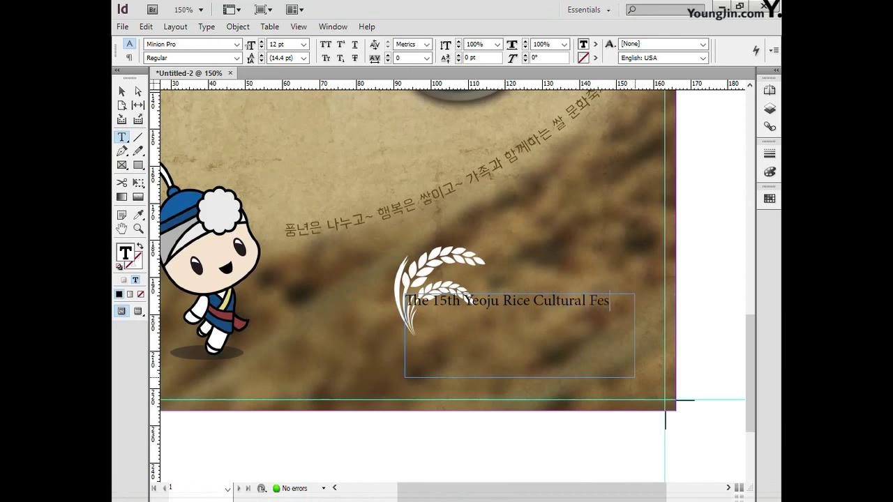
key("Return")
type("2022. 10. 21 ~")
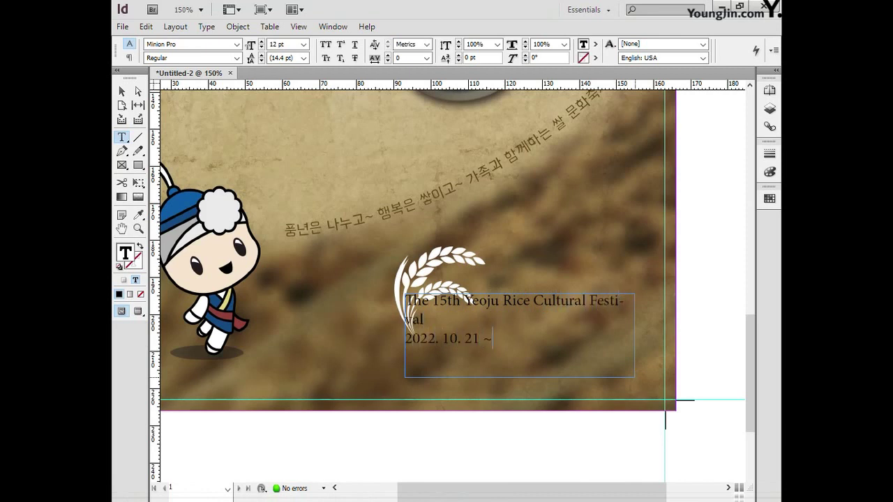
type(" 10. 25")
- Colour all three lines of the festival text white and set their font to Adobe Gothic Std
left_click_drag(534, 340, 398, 299)
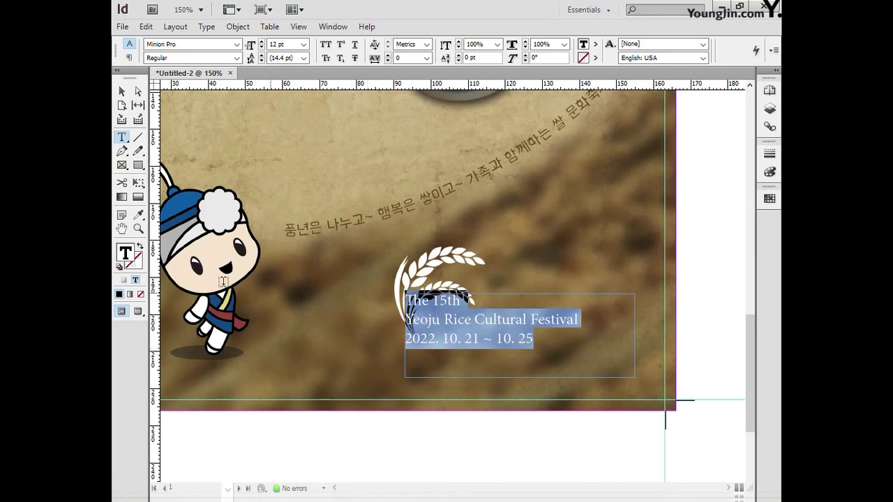
double_click(131, 261)
left_click_drag(382, 284, 459, 178)
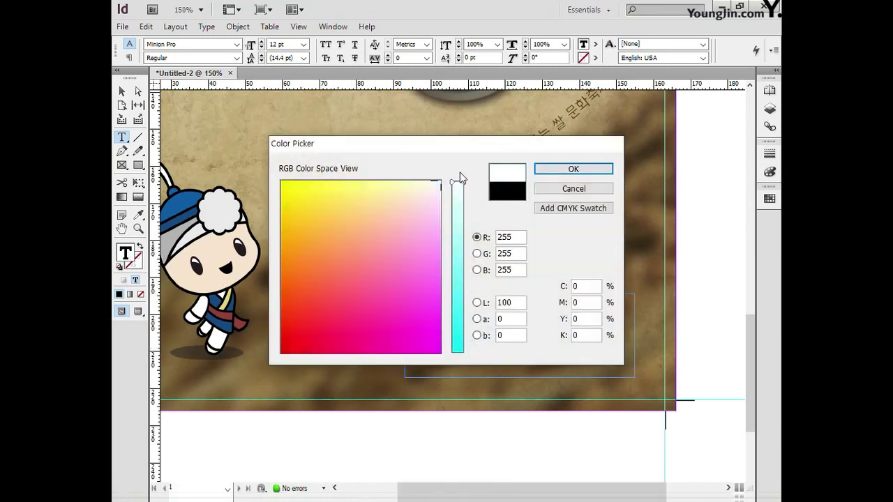
left_click(551, 169)
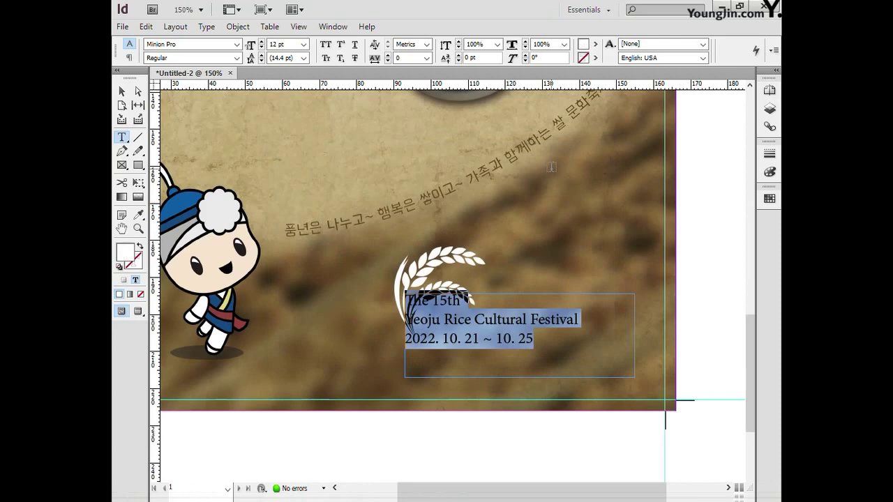
left_click(236, 44)
left_click_drag(370, 217, 364, 372)
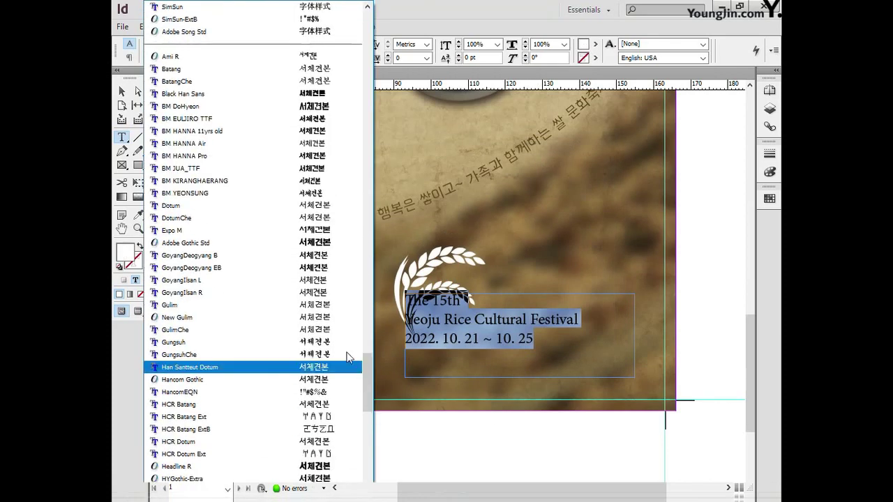
left_click(322, 242)
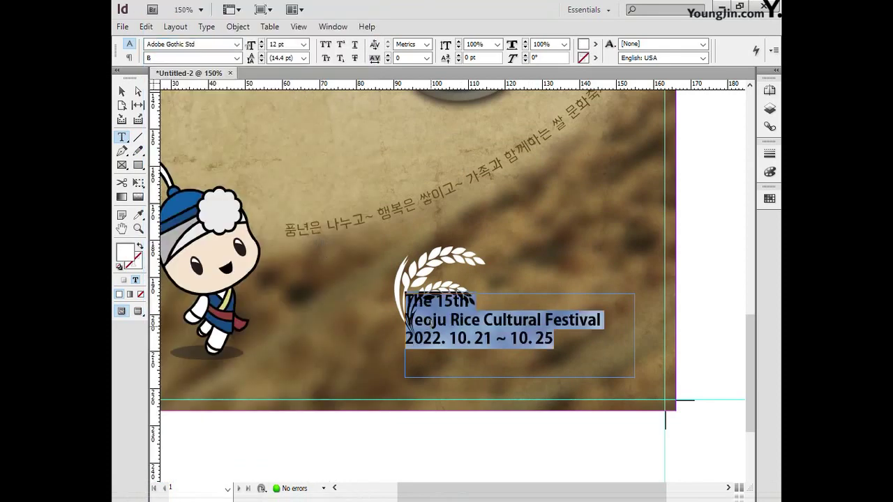
- Right-align the three lines of festival text within their frame
left_click(207, 27)
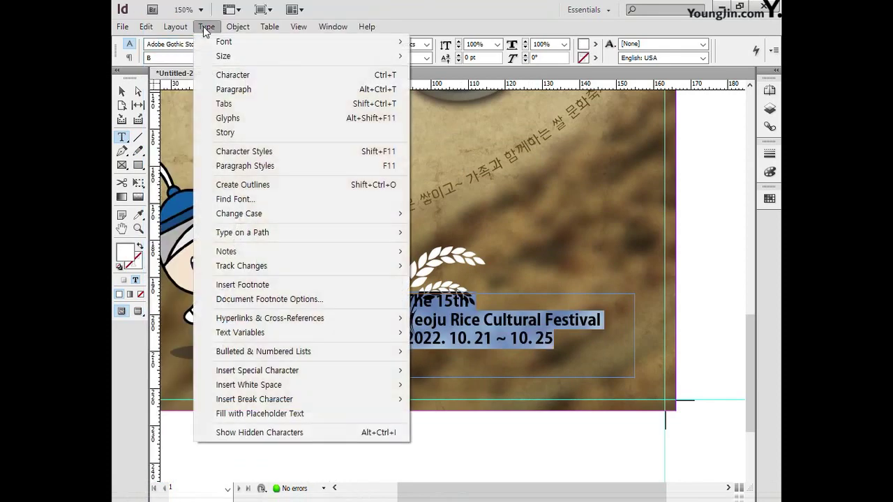
left_click(231, 90)
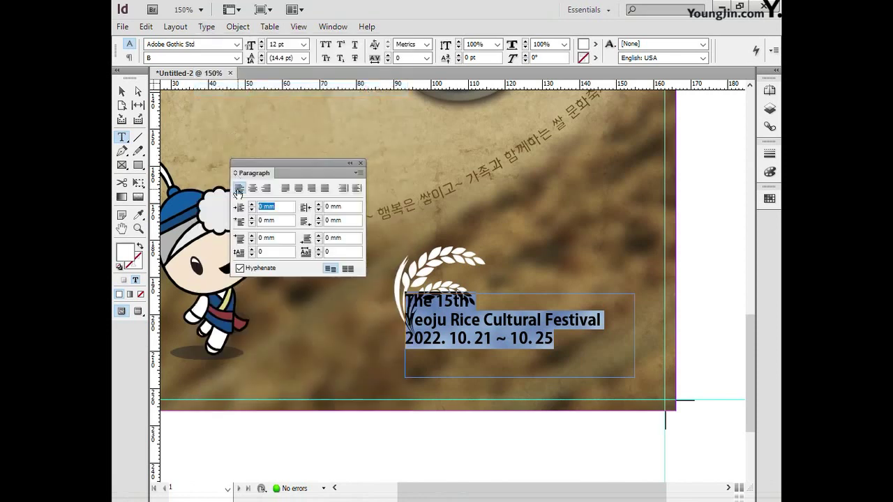
left_click(266, 188)
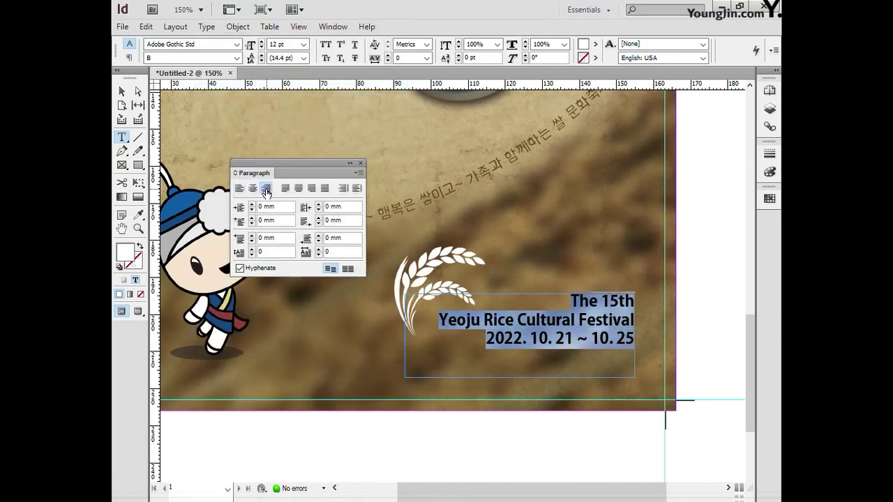
left_click(360, 163)
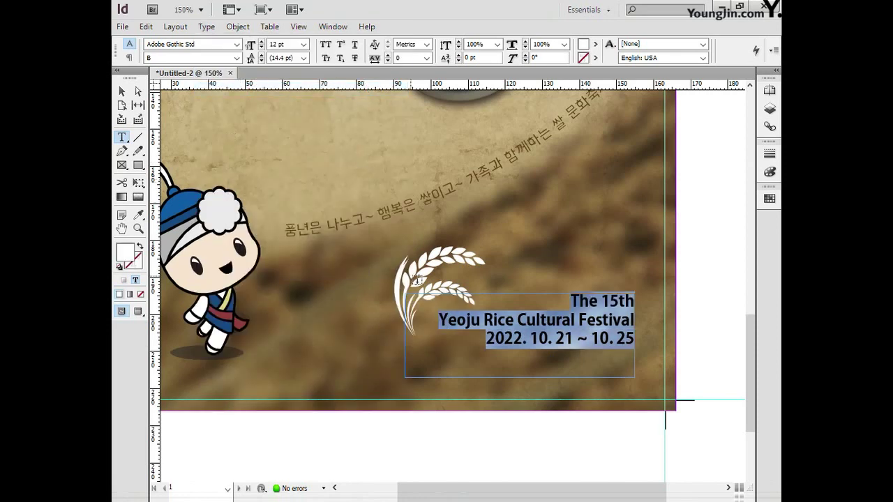
- Set the date line "2022. 10. 21 ~ 10. 25" to 16 pt and leave text editing with the frame selected
left_click_drag(486, 339, 635, 338)
left_click(304, 45)
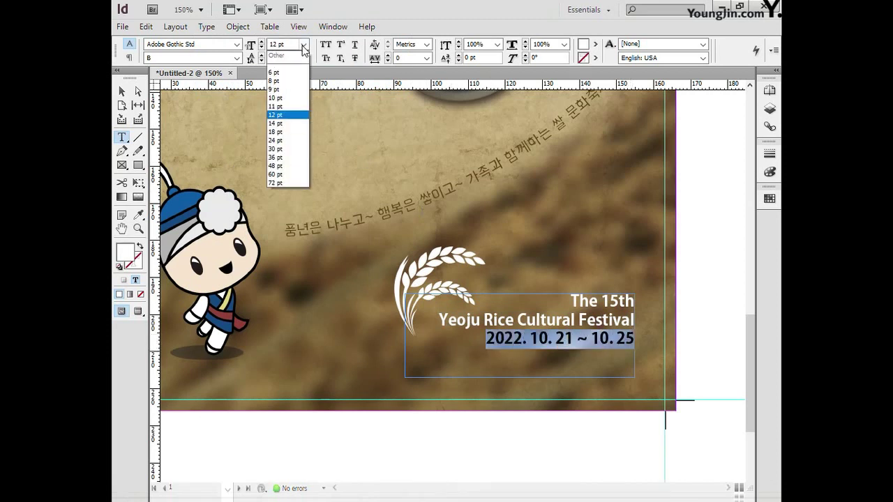
left_click(283, 126)
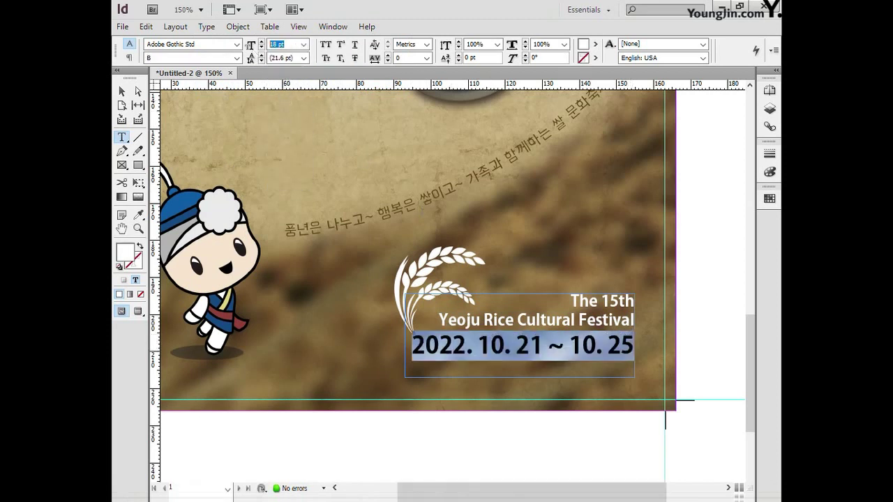
left_click(261, 48)
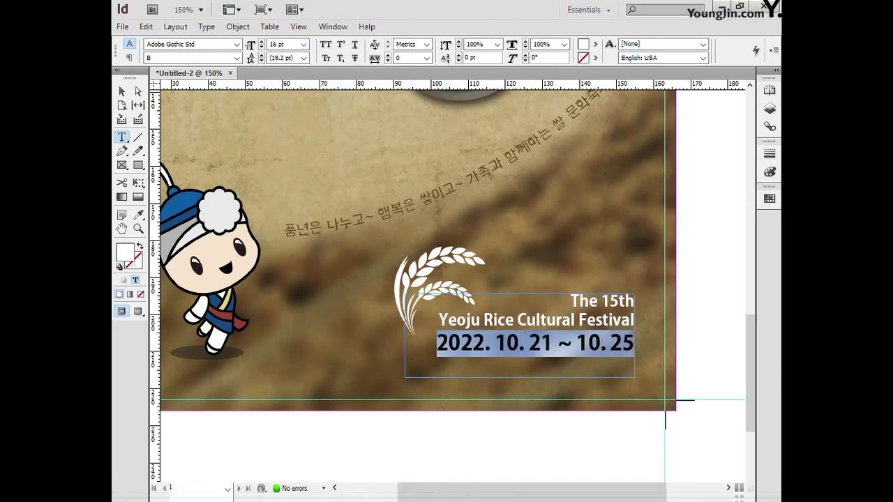
left_click(122, 92)
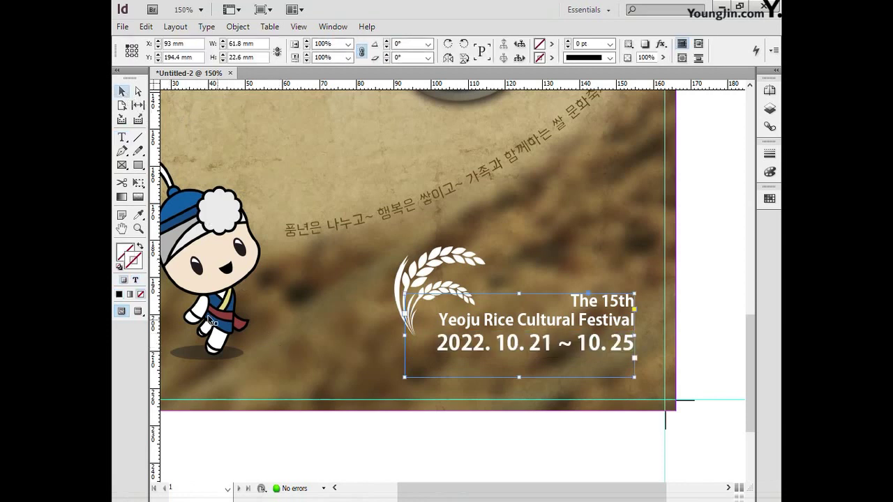
- Add a text frame about 5 × 3.3 mm beside the vertical crop mark below the poster's lower-left corner, reading "01"
double_click(122, 228)
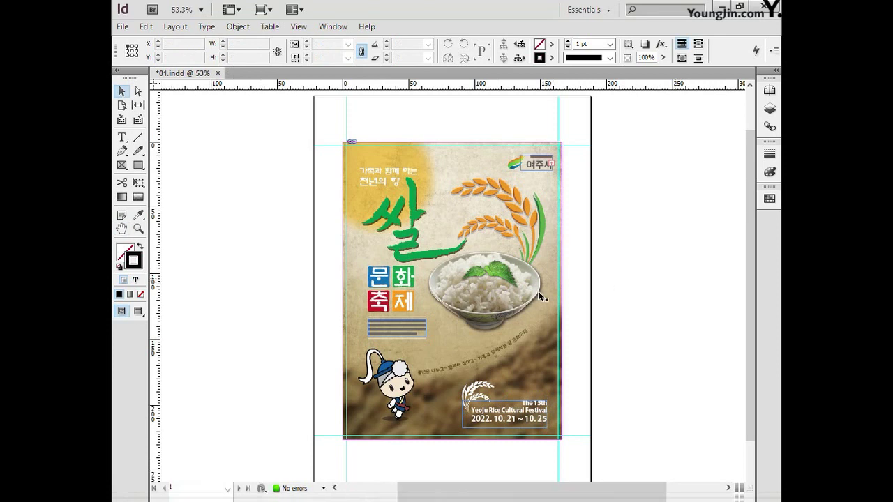
left_click(136, 230)
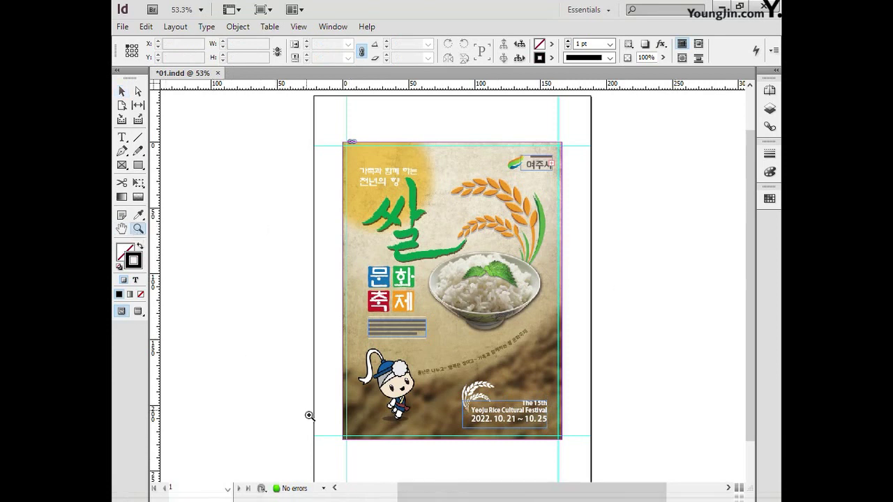
left_click_drag(329, 421, 370, 458)
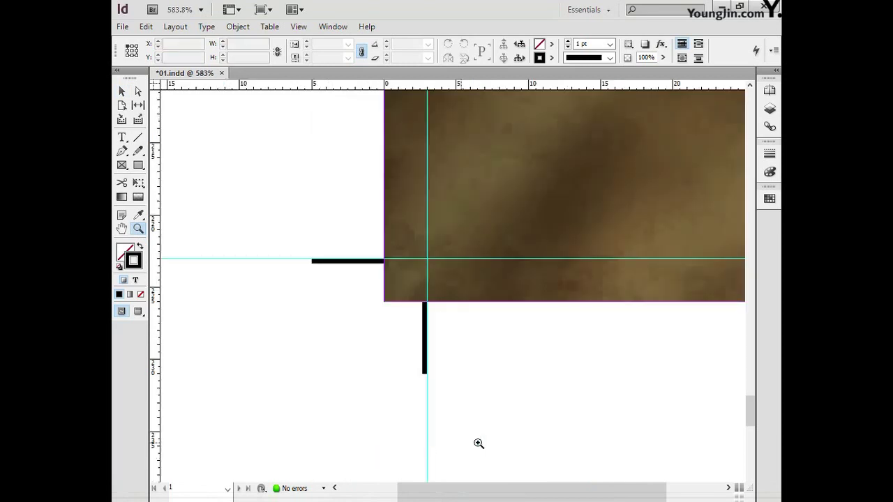
left_click(427, 447)
left_click(123, 138)
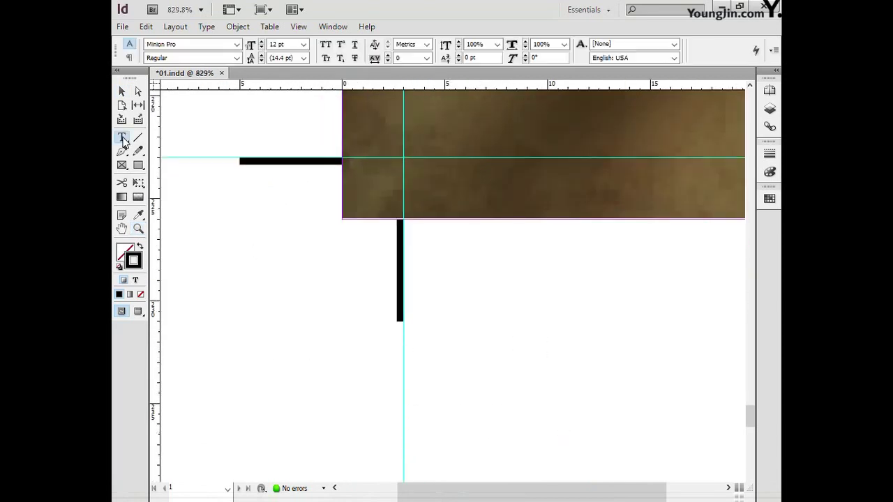
left_click_drag(417, 267, 522, 336)
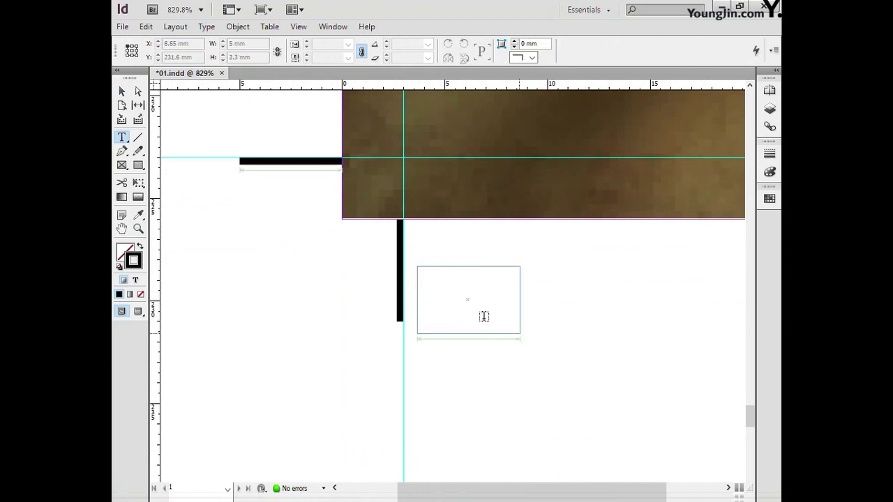
type("01")
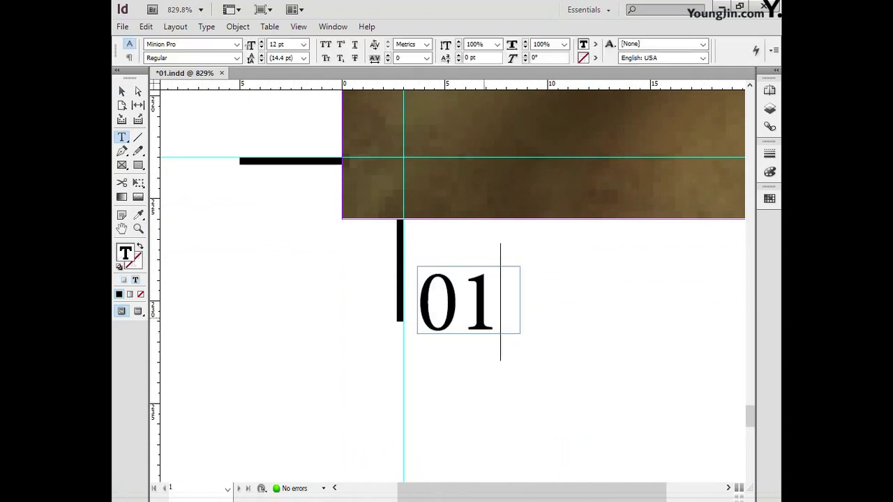
- Set the "01" label's font to Dotum and its size to 10 pt
left_click_drag(483, 302, 301, 299)
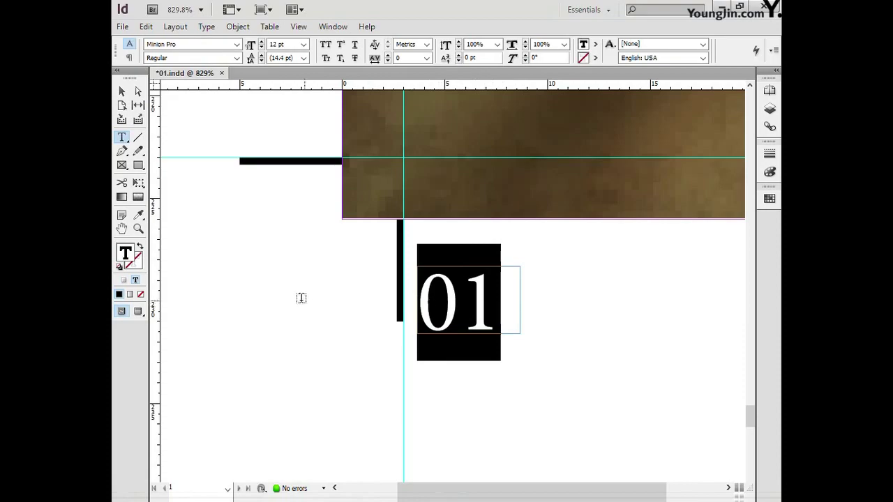
left_click(238, 46)
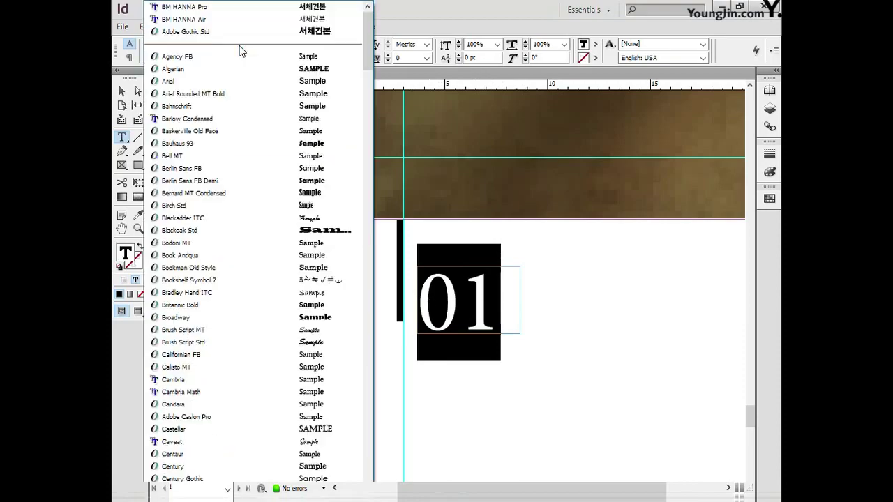
left_click_drag(366, 48, 374, 392)
left_click(174, 171)
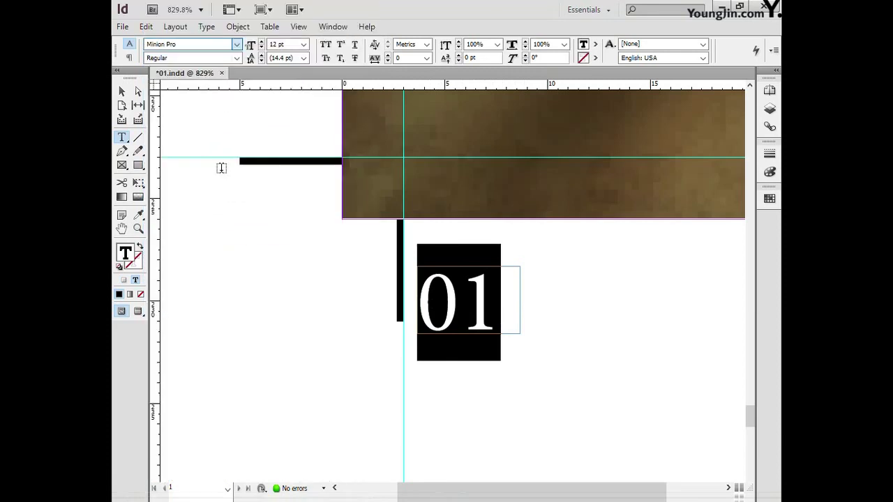
double_click(283, 45)
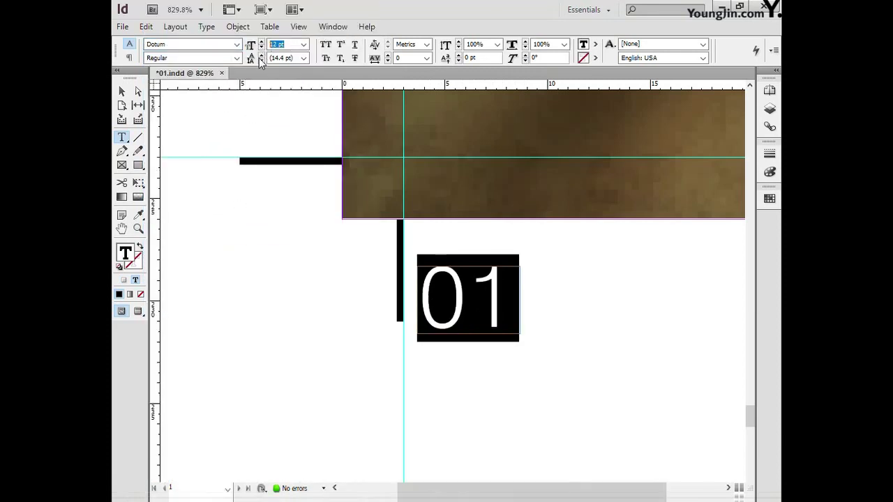
type("10")
key("Return")
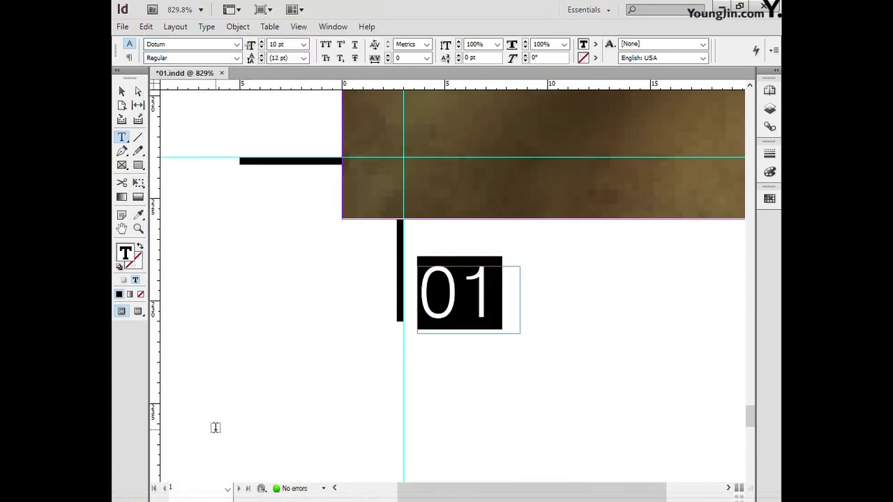
- Leave text editing and nudge the "01" frame slightly down and closer to the vertical crop mark
left_click(122, 92)
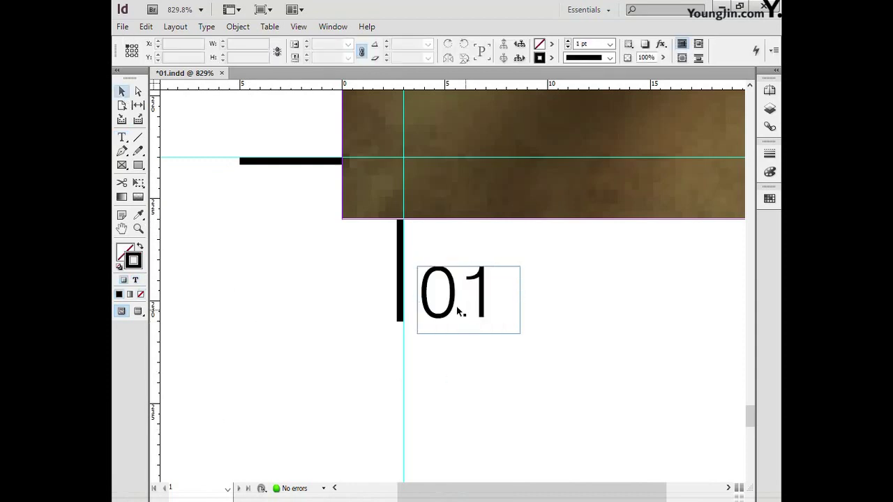
left_click_drag(456, 306, 450, 313)
double_click(122, 229)
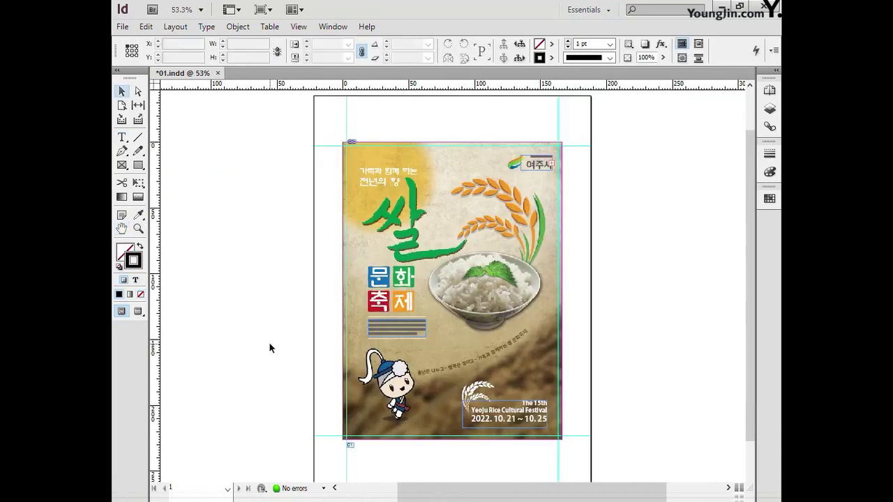